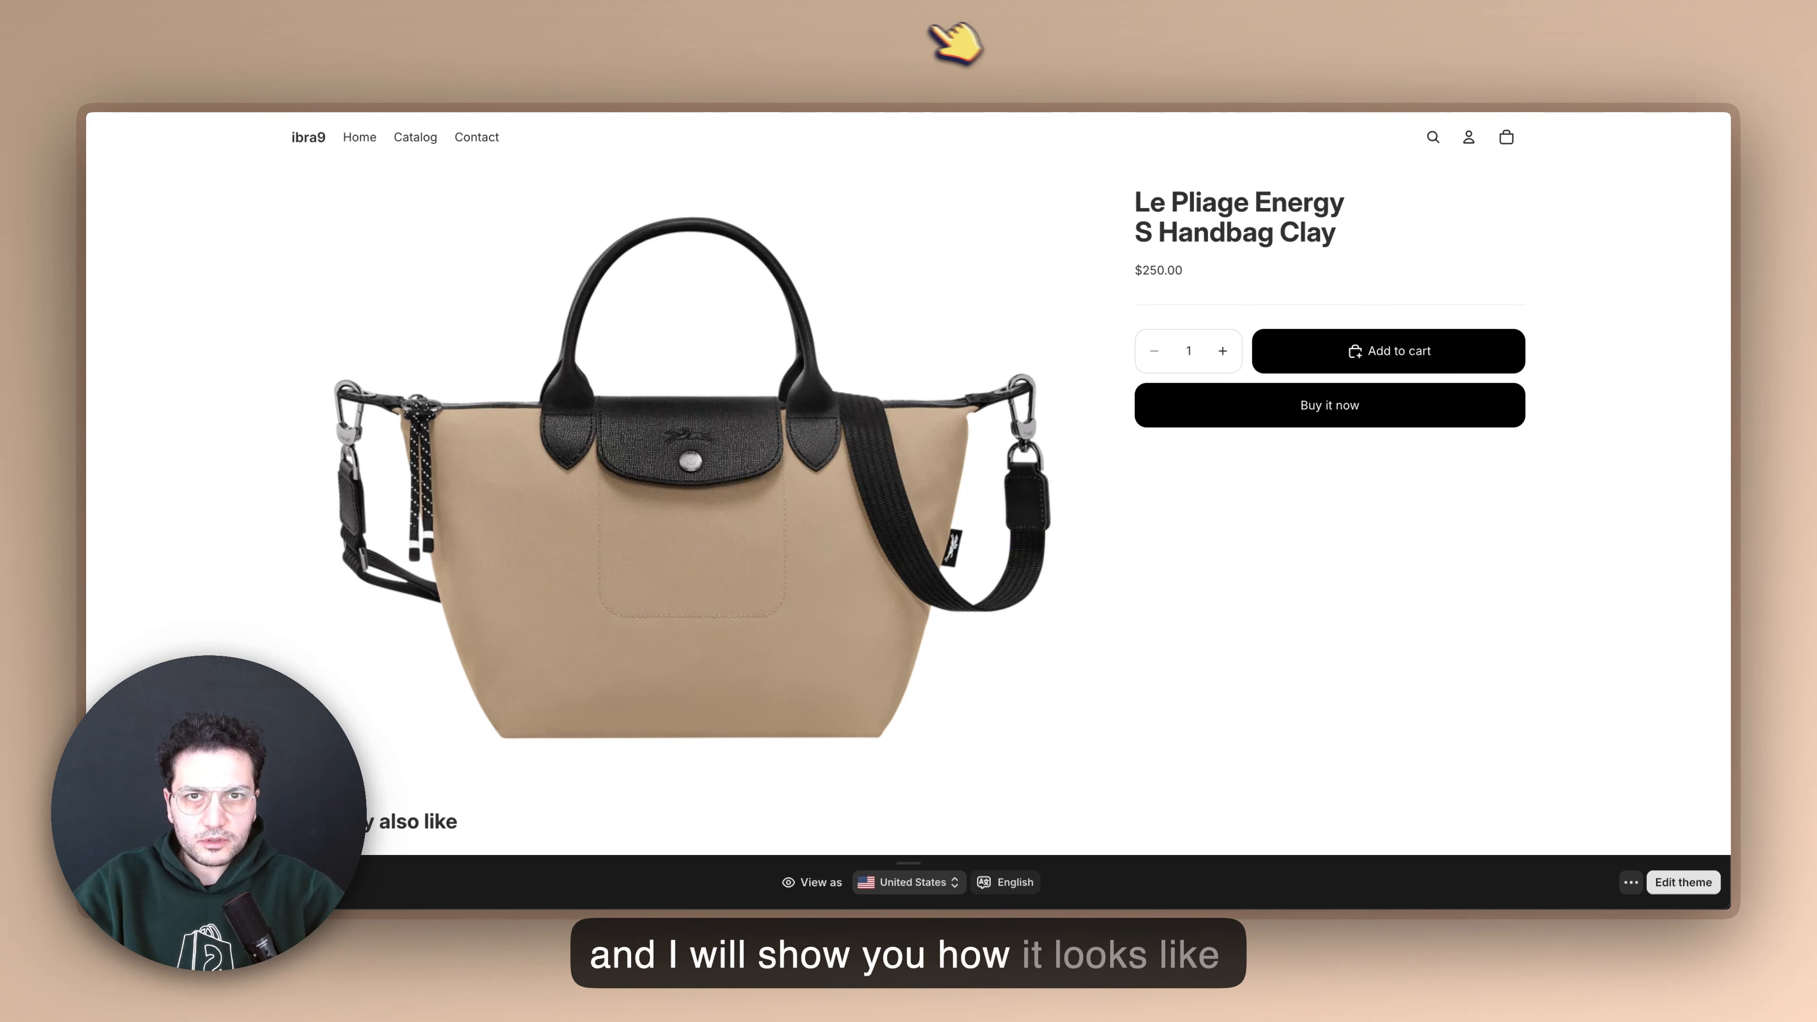
View the Clay, Chocolate and Black handbag pages in the demo store by switching between their color swatches.
{"action": "left_click", "coordinate": [896, 25]}
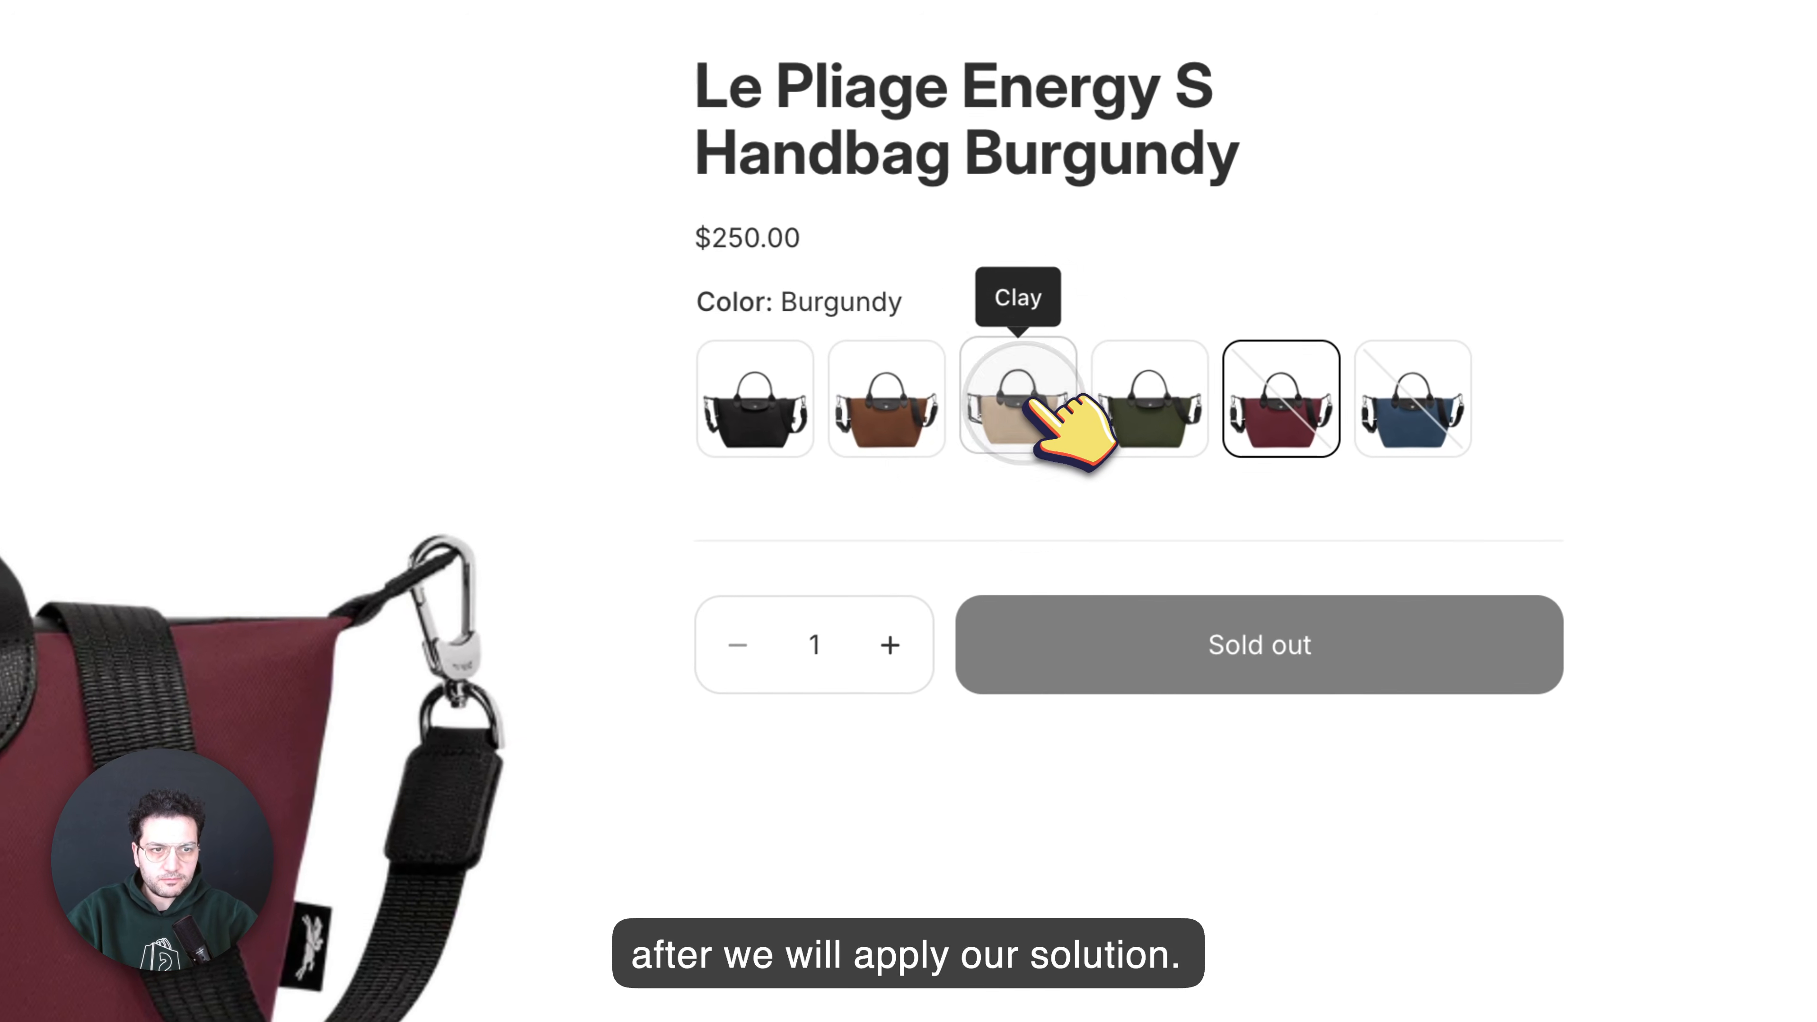
{"action": "left_click", "coordinate": [1281, 343]}
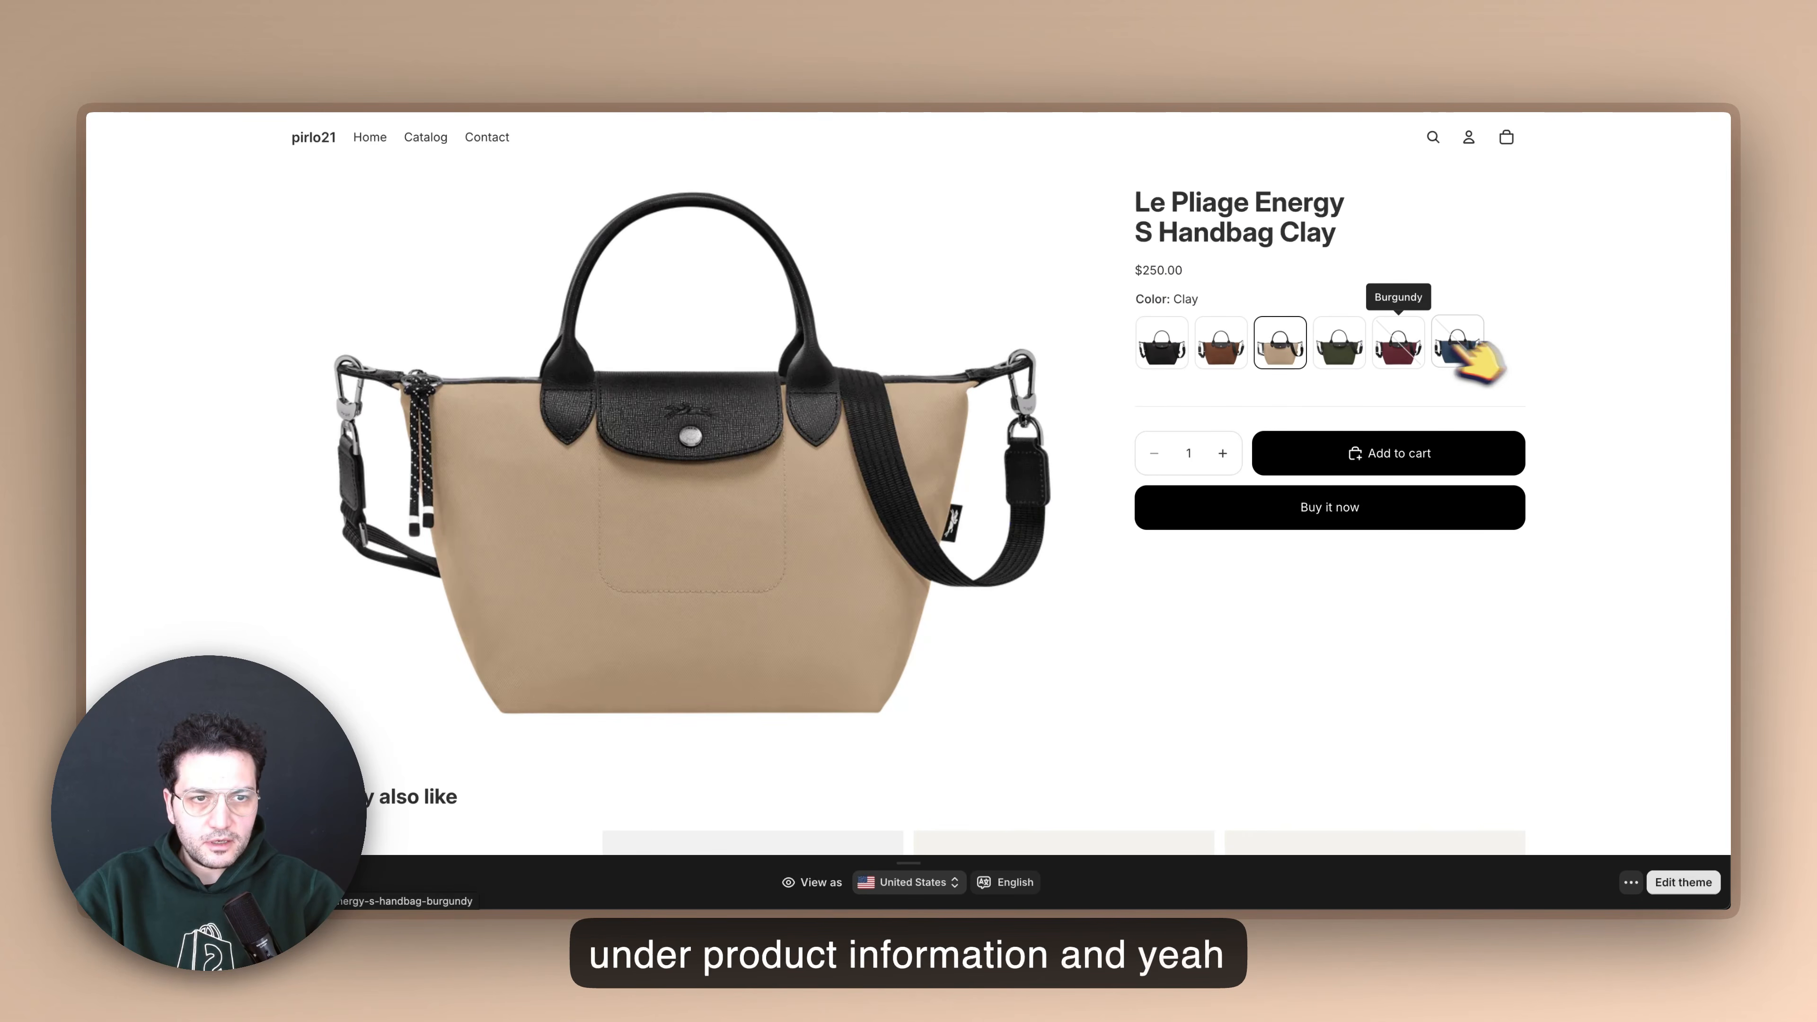
{"action": "left_click", "coordinate": [1232, 346]}
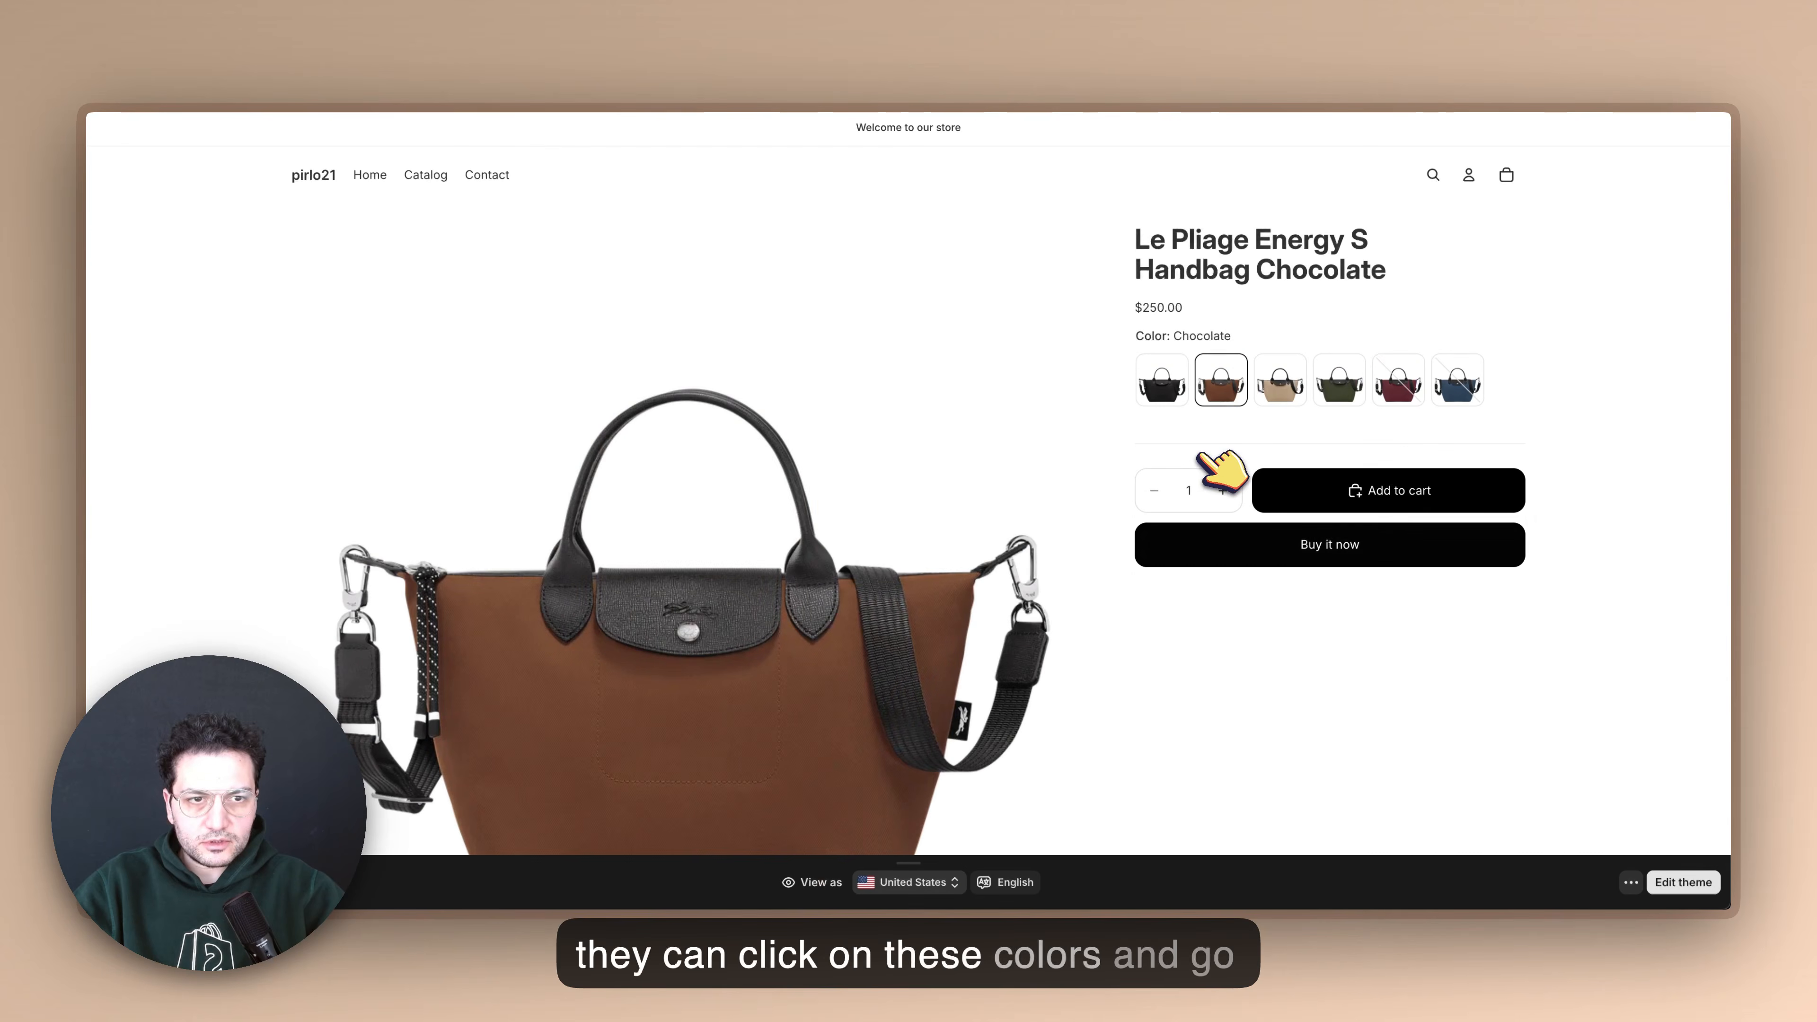
{"action": "left_click", "coordinate": [1174, 376]}
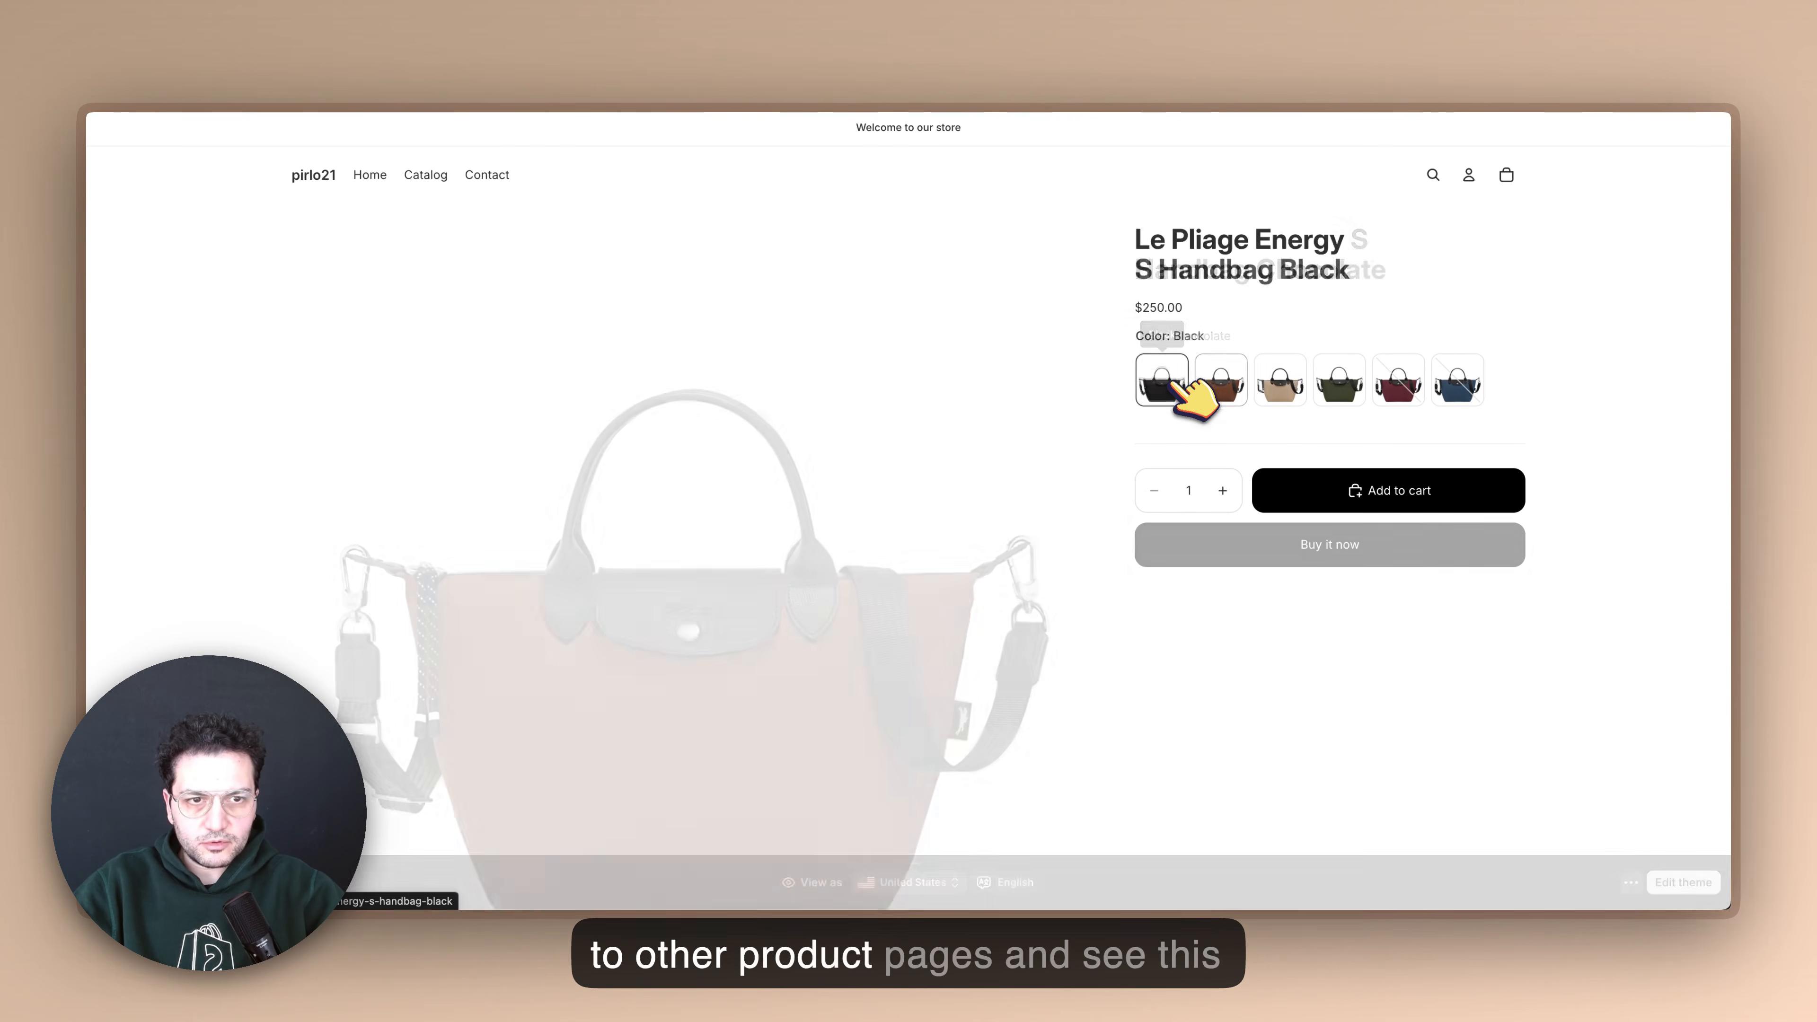
{"action": "scroll", "coordinate": [1035, 541], "scroll_direction": "down", "scroll_amount": 5}
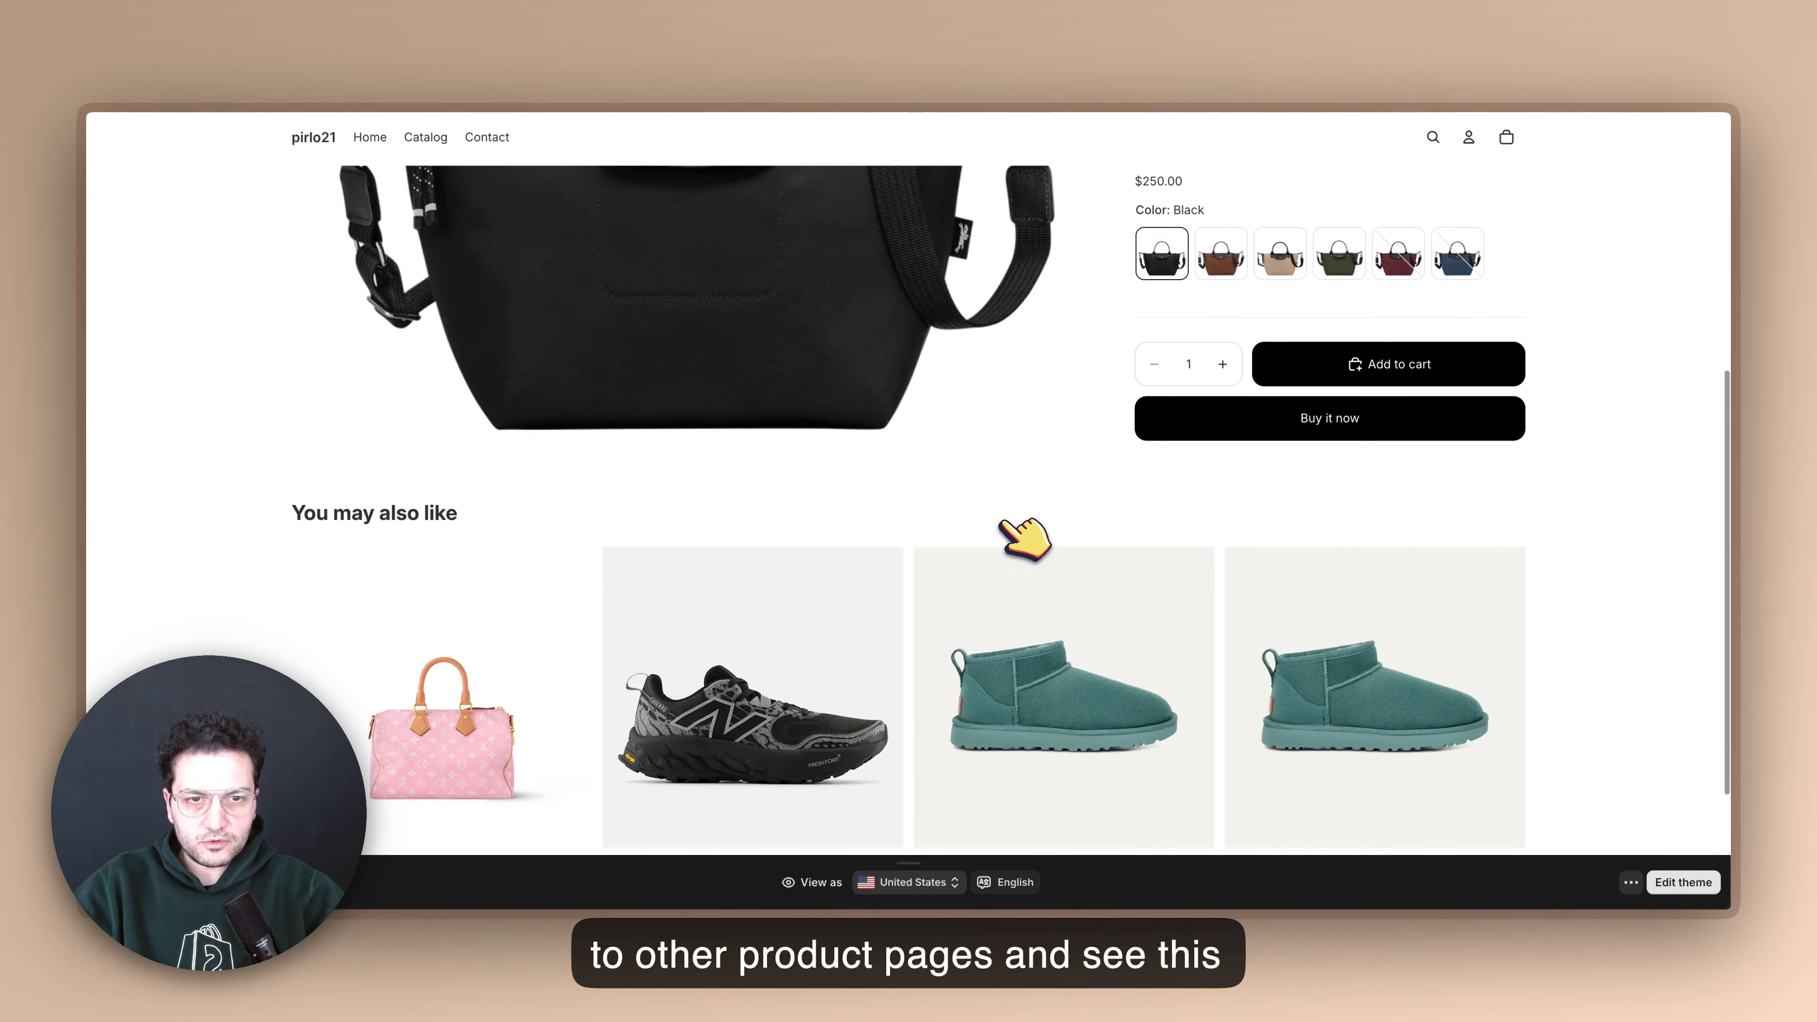
{"action": "scroll", "coordinate": [1035, 540], "scroll_direction": "up", "scroll_amount": 4}
{"action": "scroll", "coordinate": [1031, 538], "scroll_direction": "down", "scroll_amount": 1}
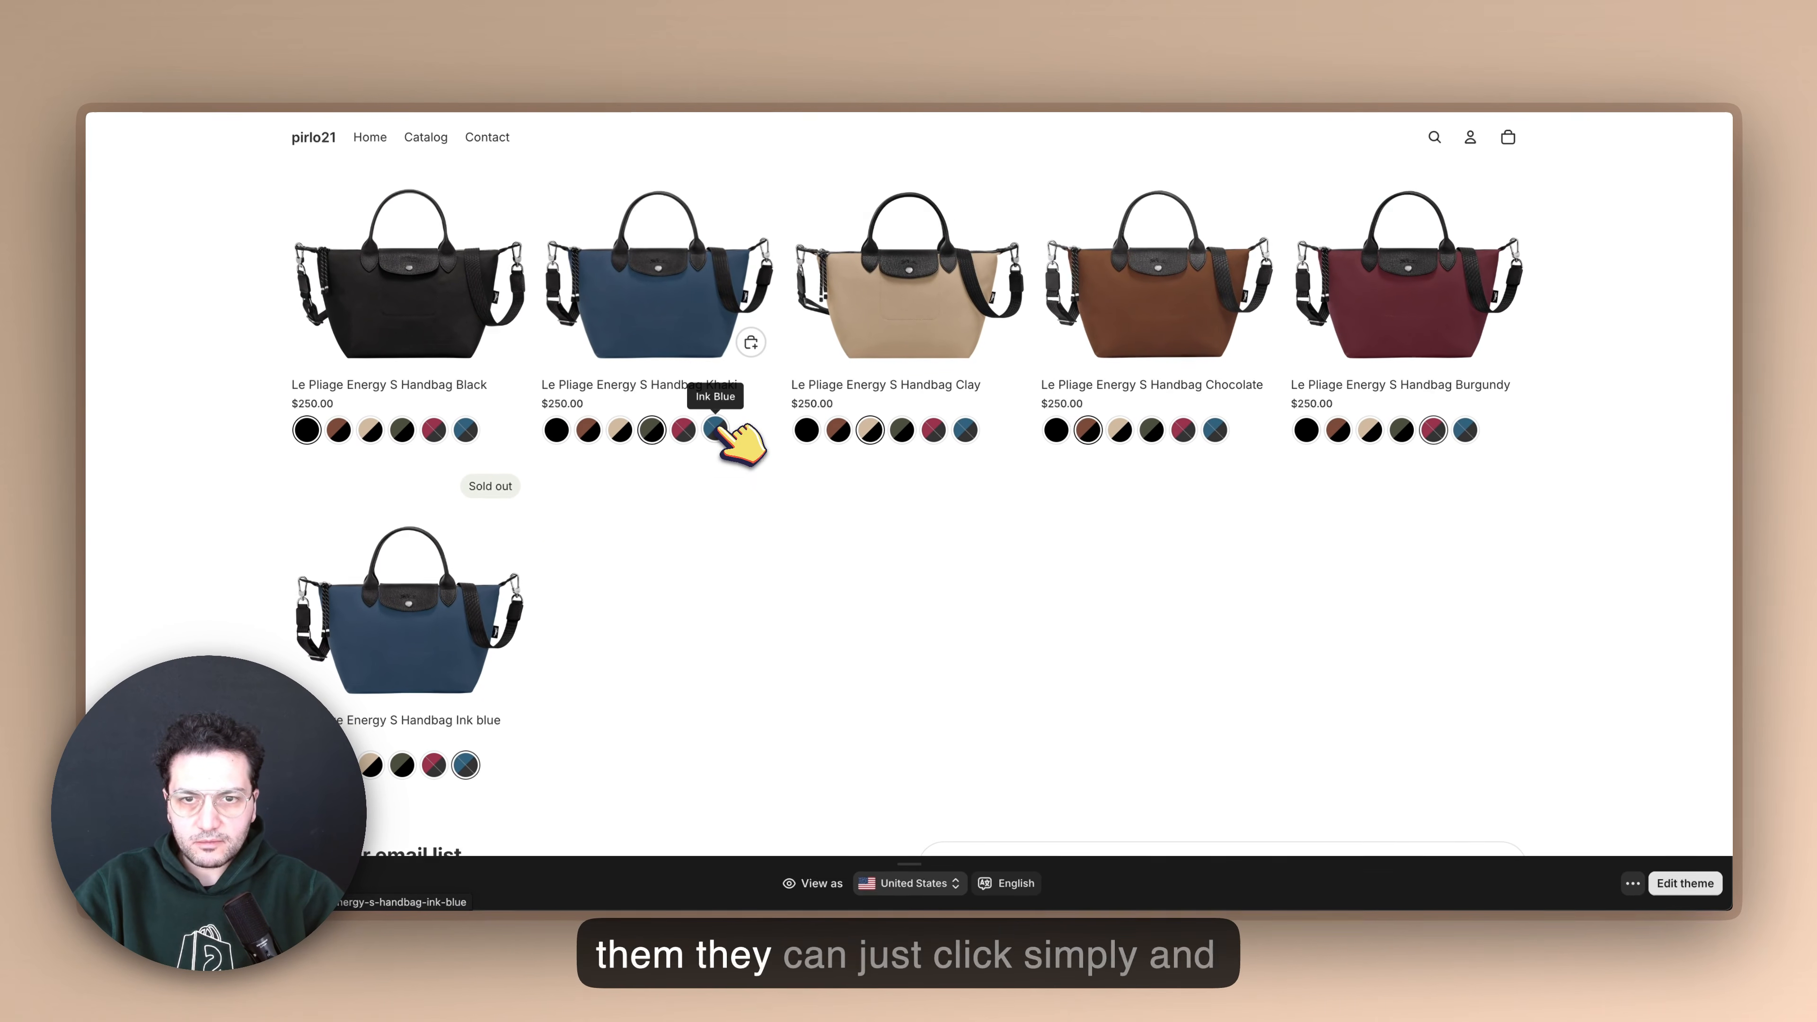
View the Ink Blue handbag's product page, reached from the color swatches on the Khaki handbag's card.
{"action": "left_click", "coordinate": [716, 430]}
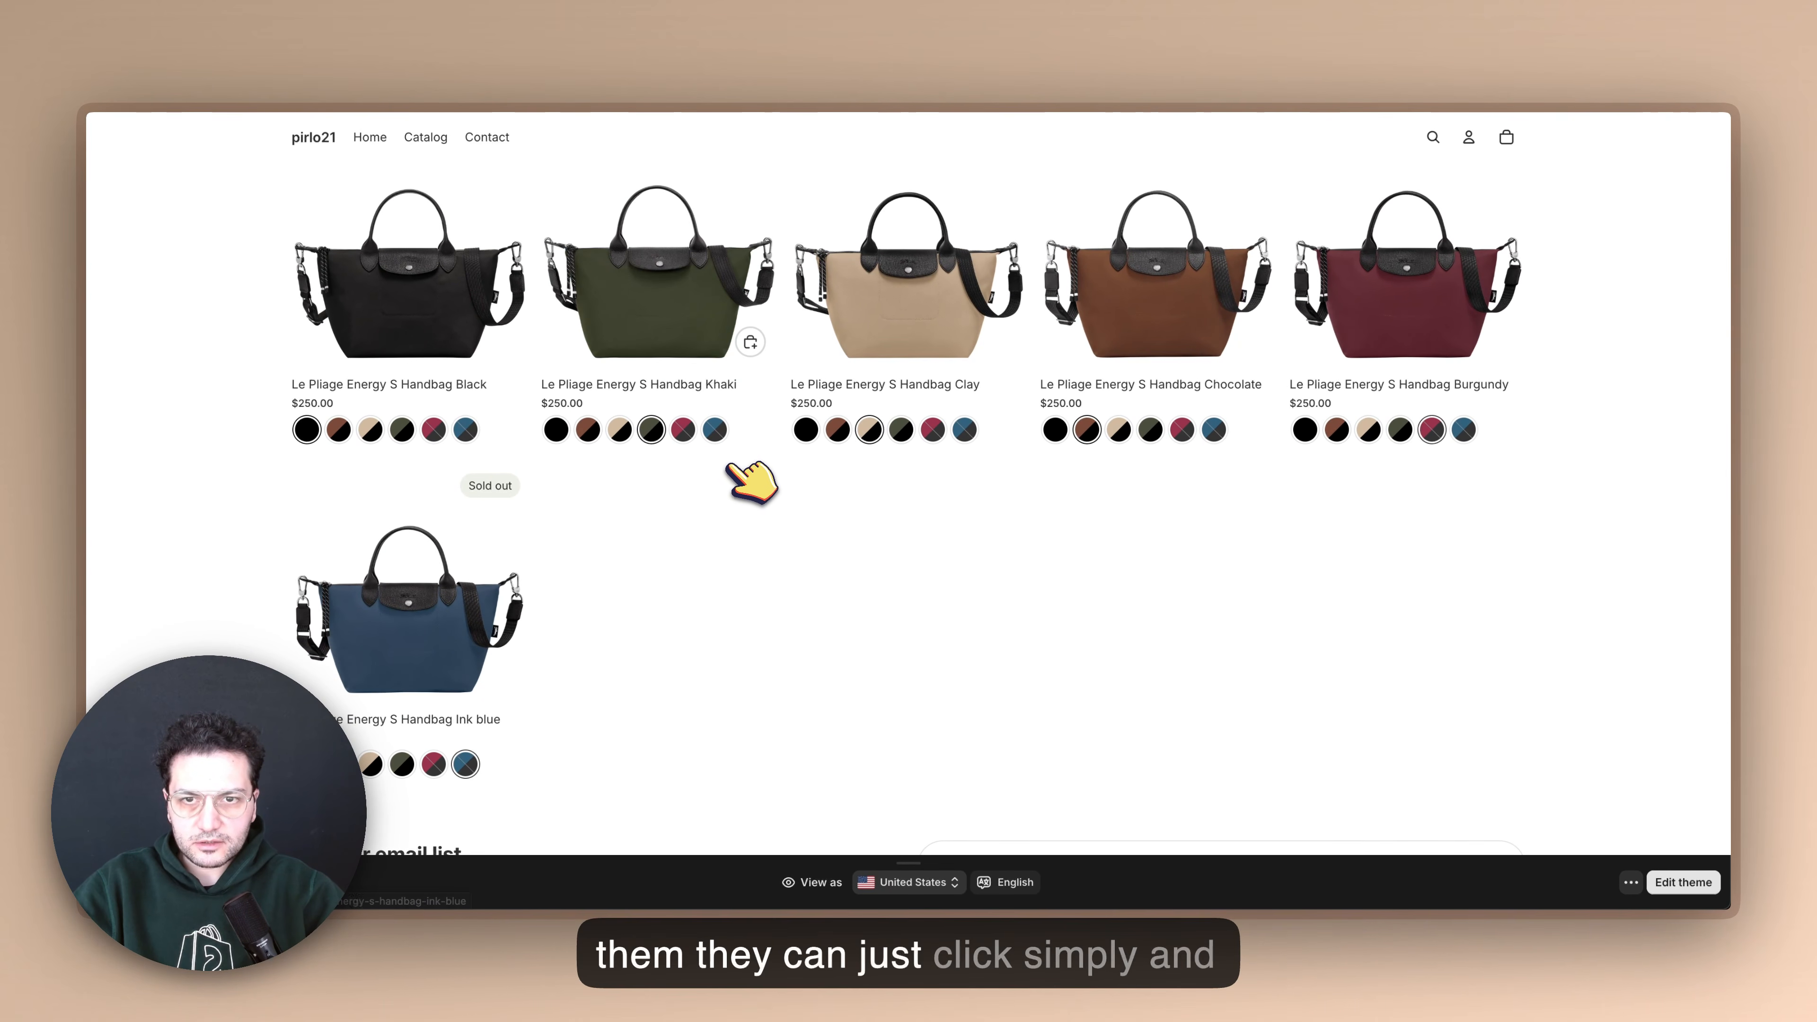
{"action": "scroll", "coordinate": [1092, 556], "scroll_direction": "down", "scroll_amount": 1}
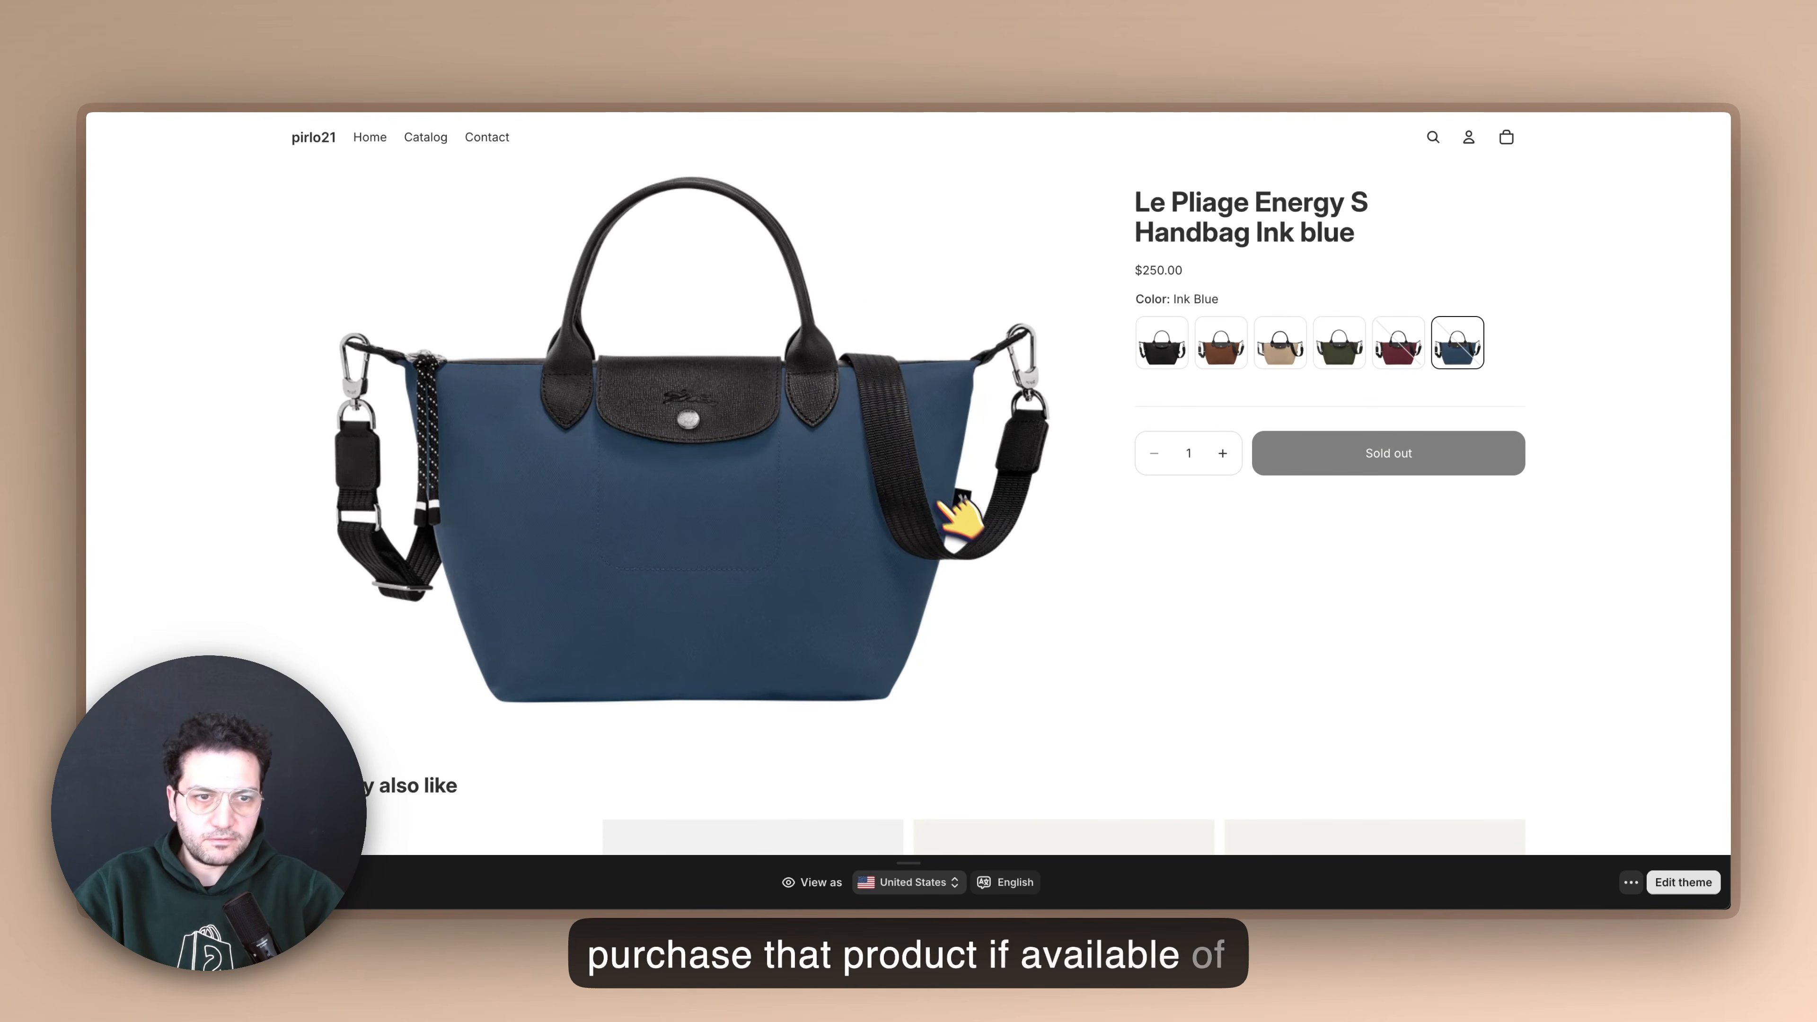
{"action": "scroll", "coordinate": [1024, 344], "scroll_direction": "up", "scroll_amount": 1}
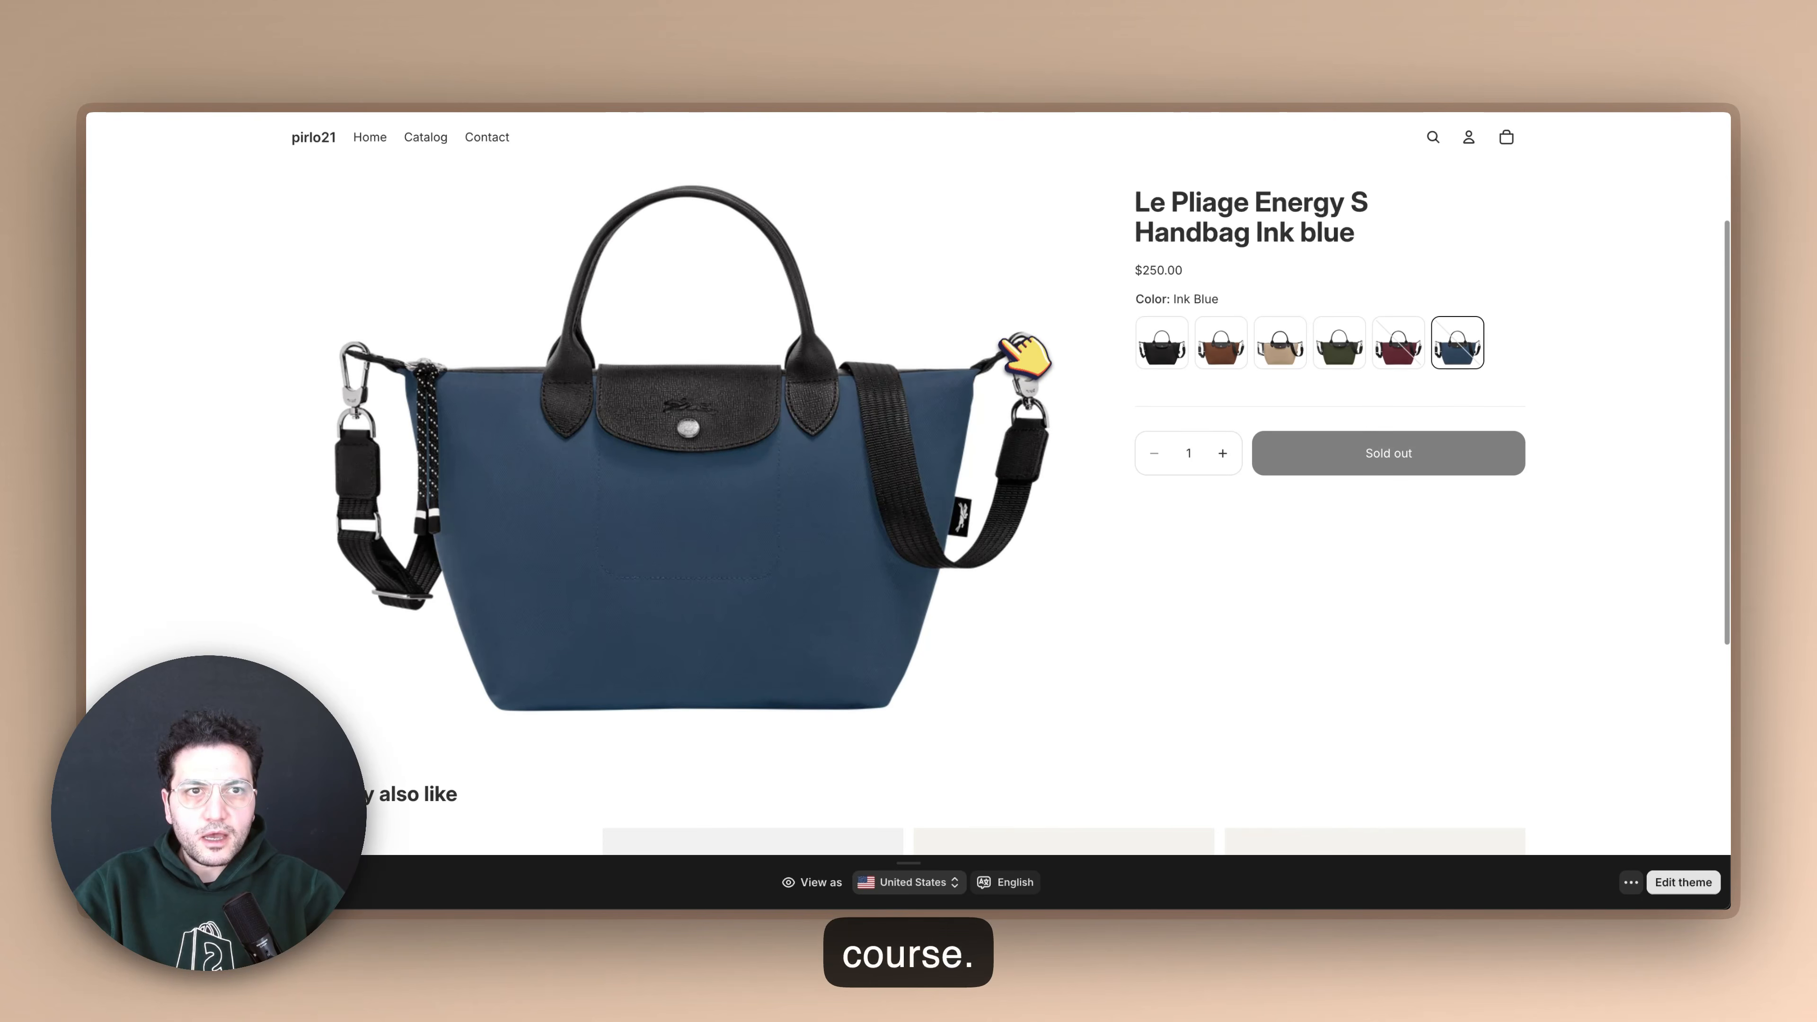
{"action": "scroll", "coordinate": [1037, 300], "scroll_direction": "up", "scroll_amount": 1}
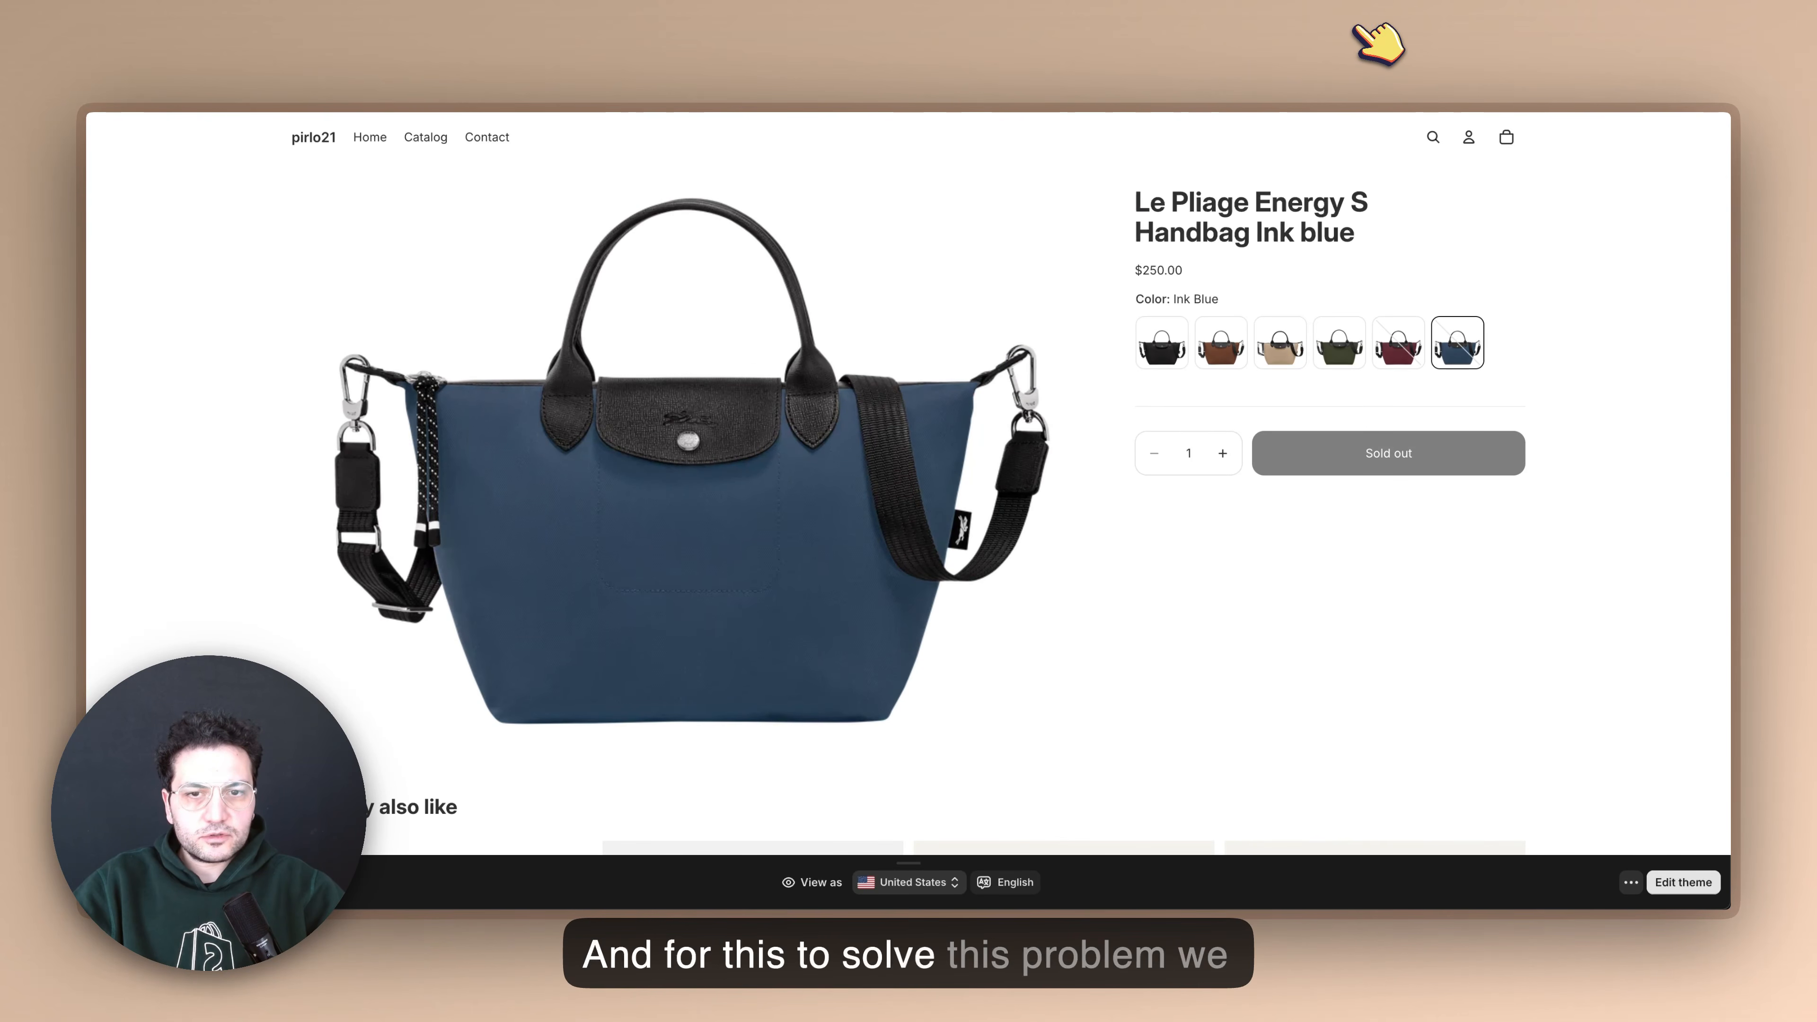
Activate the Rubik Combined Listings app embed on the Horizon theme, save the theme, and close the app's embed management dialog.
{"action": "left_click", "coordinate": [1386, 22]}
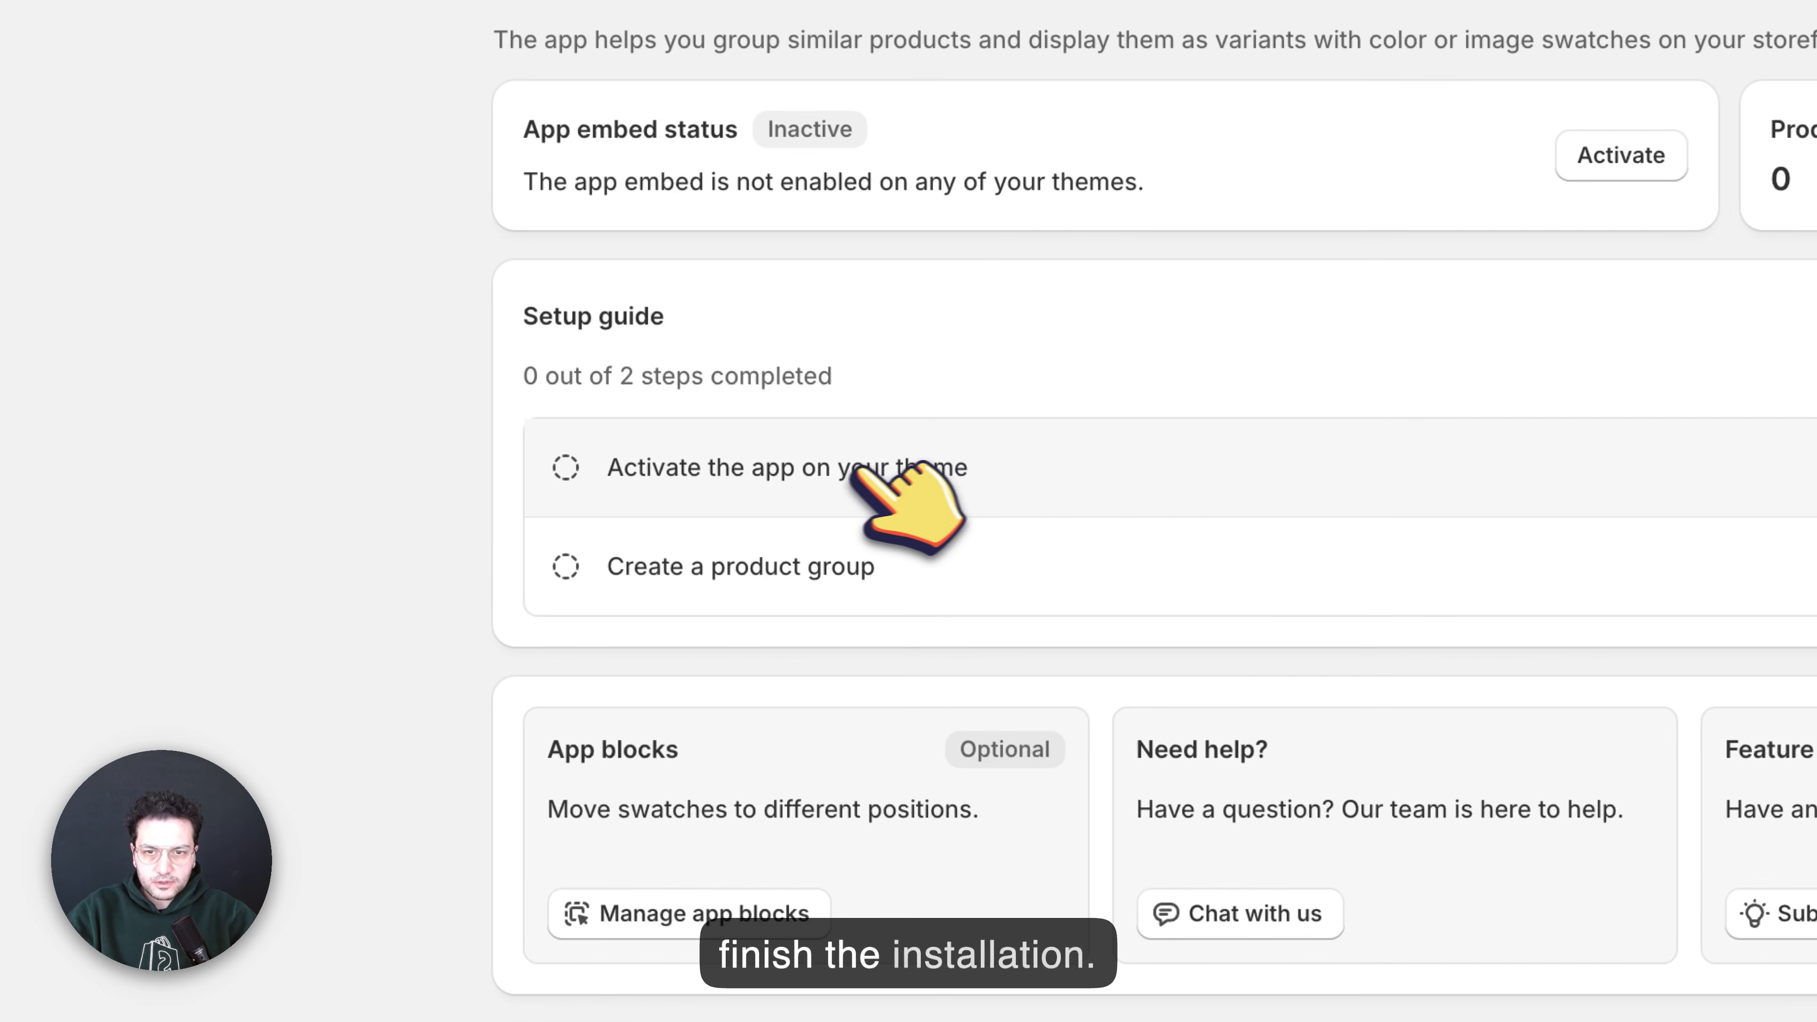
{"action": "left_click", "coordinate": [839, 471]}
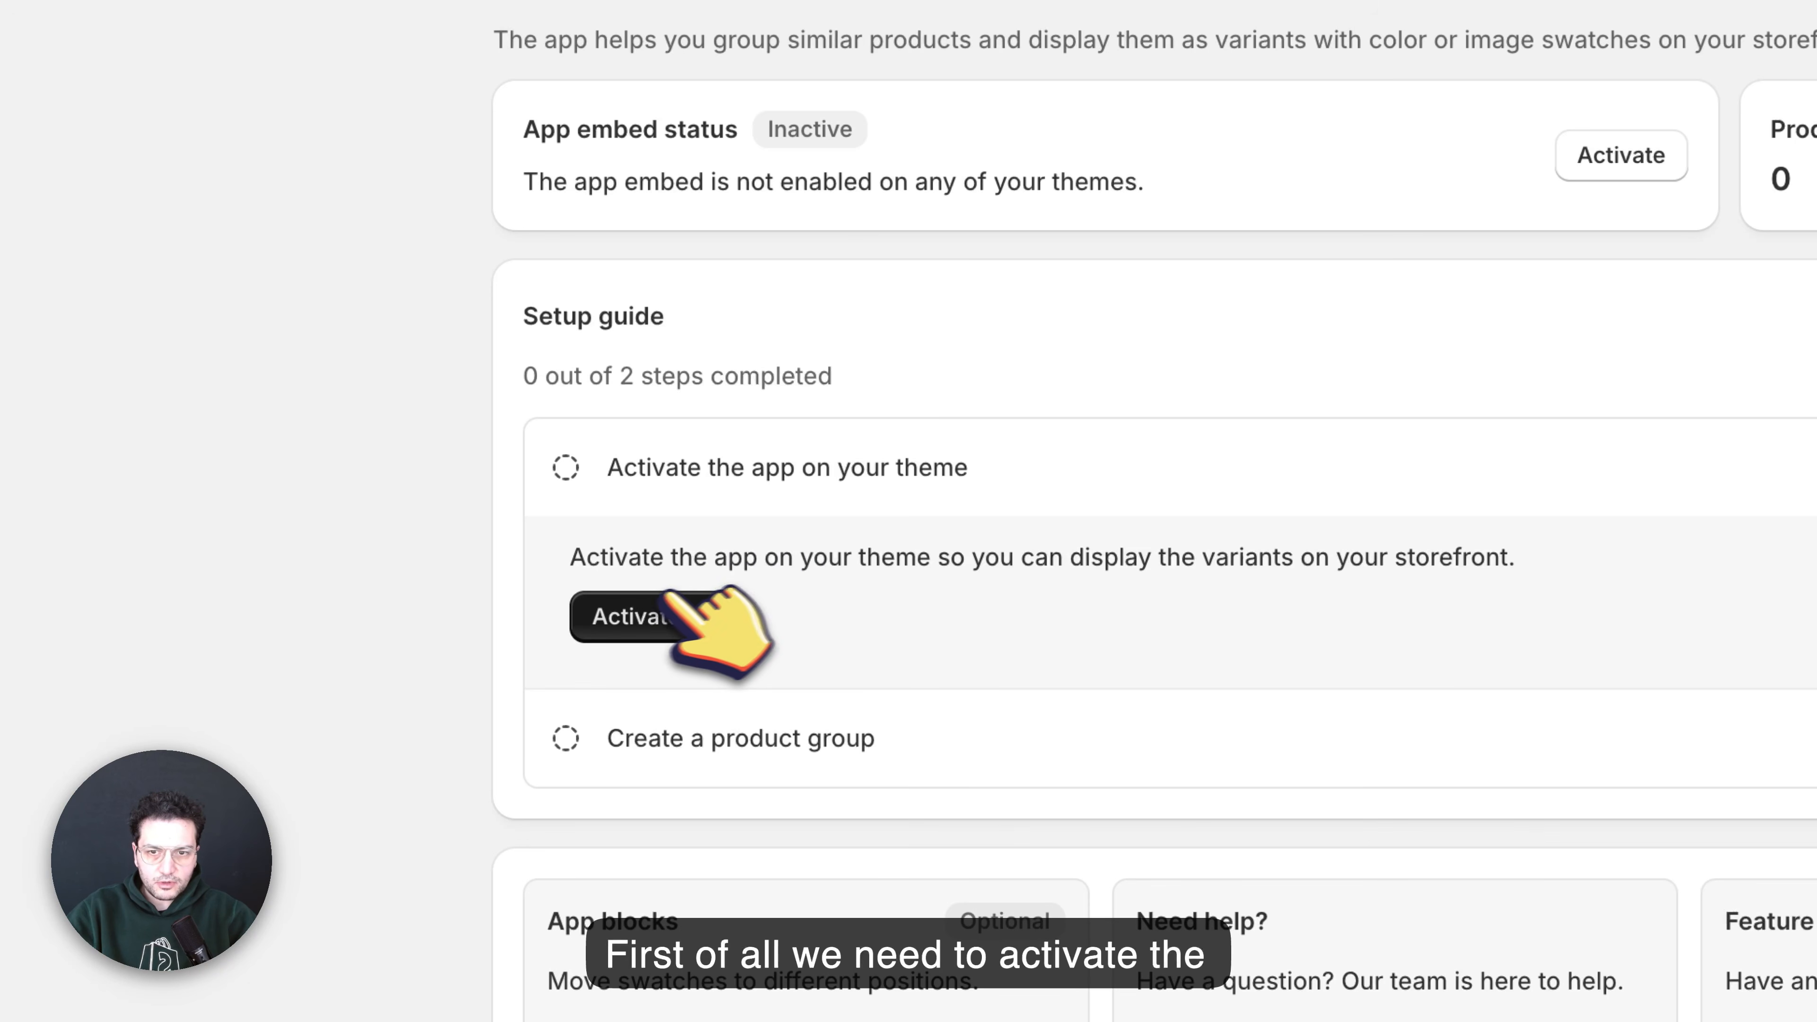
{"action": "left_click", "coordinate": [648, 610]}
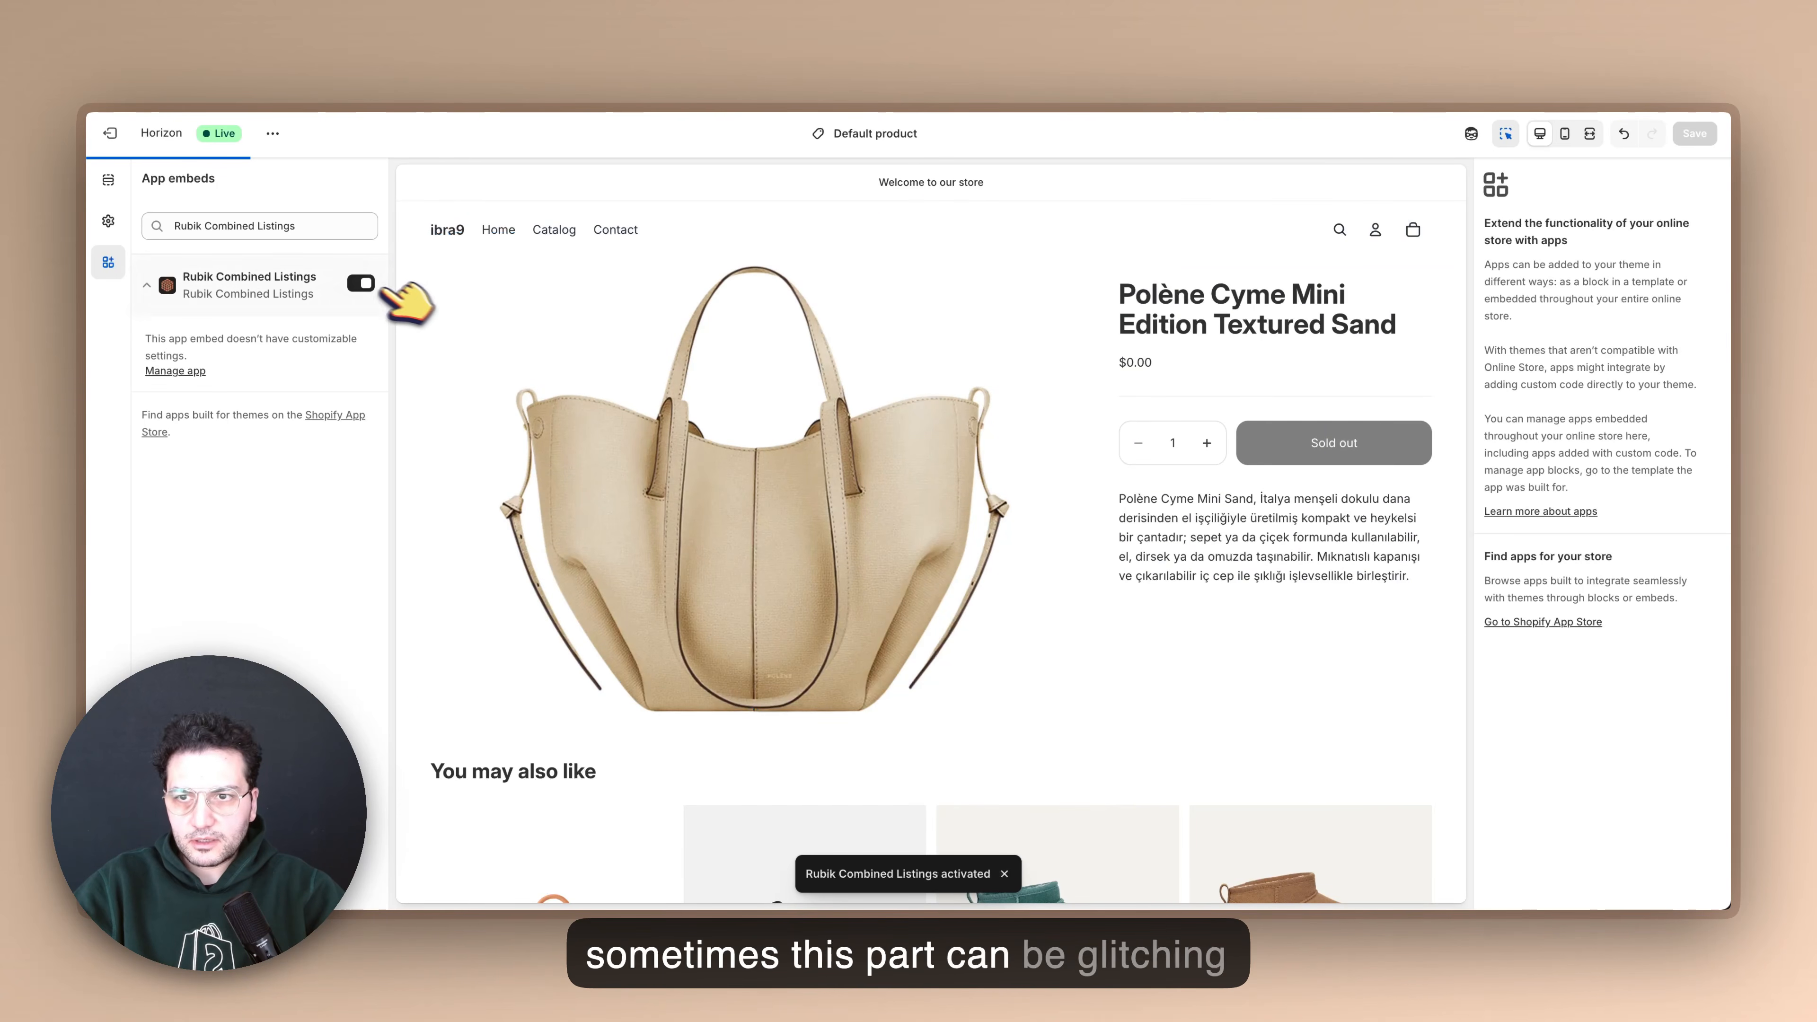
{"action": "left_click", "coordinate": [361, 283]}
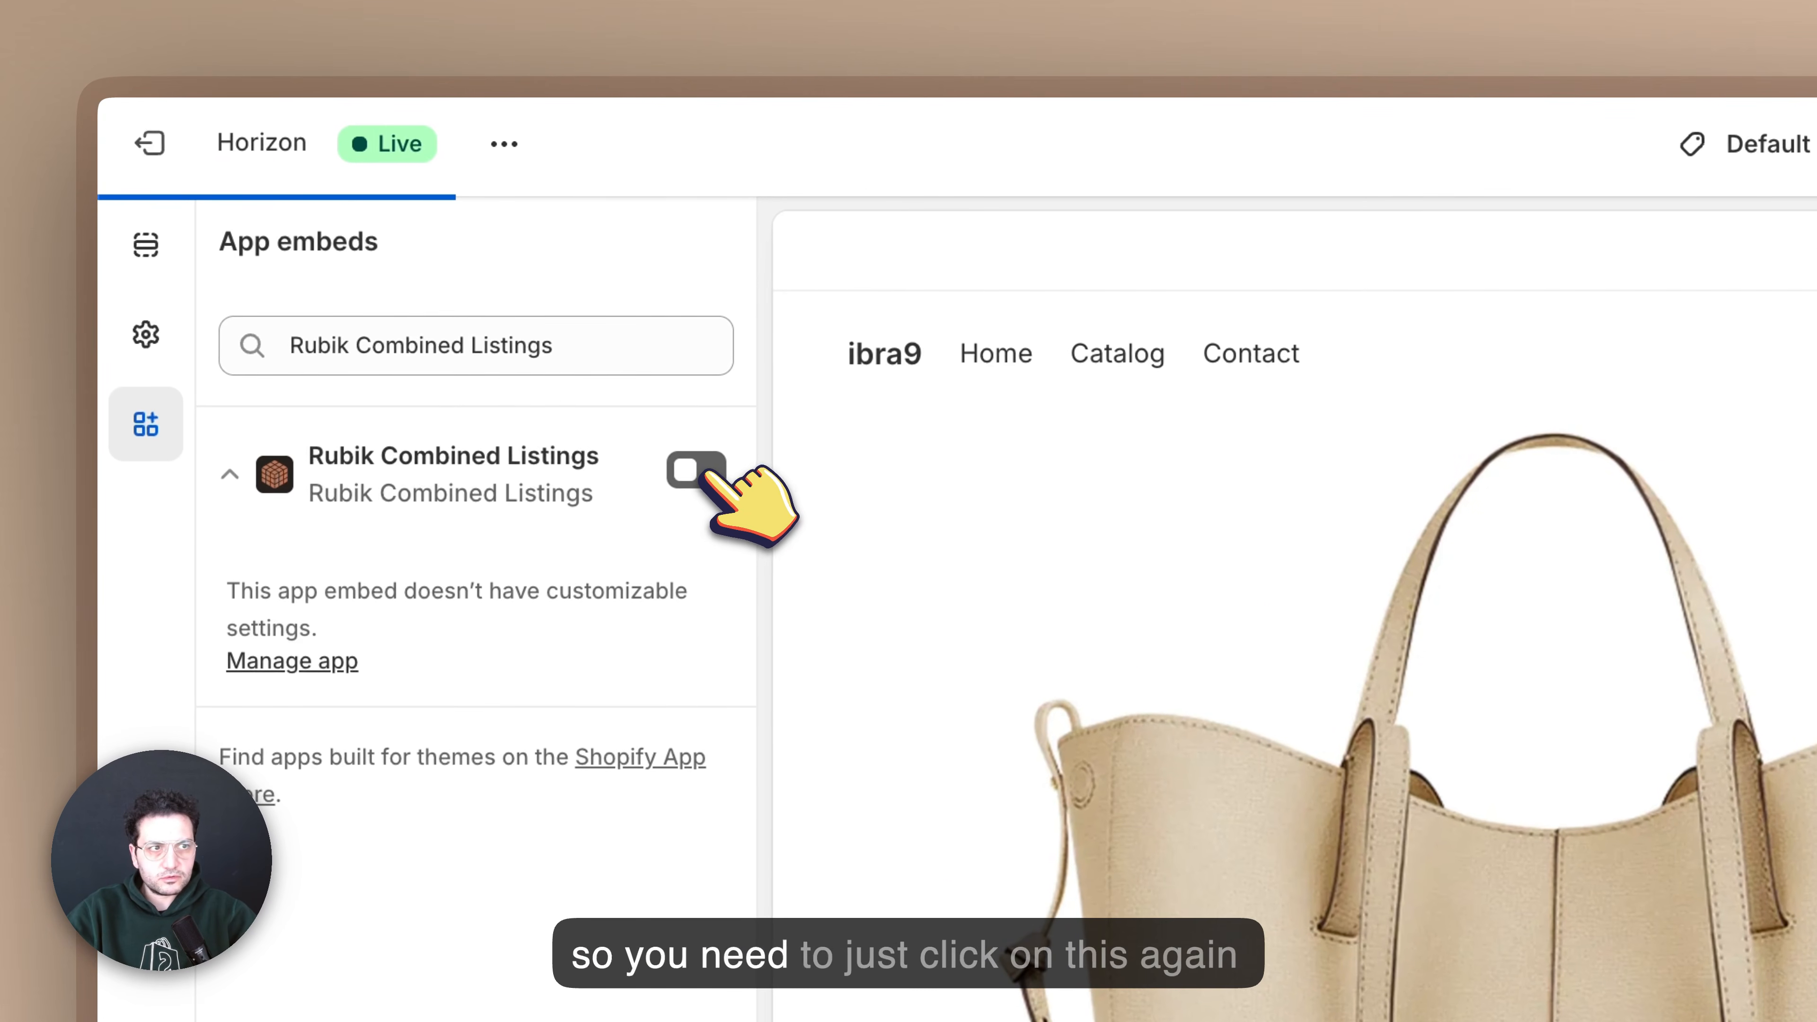
{"action": "left_click", "coordinate": [653, 445]}
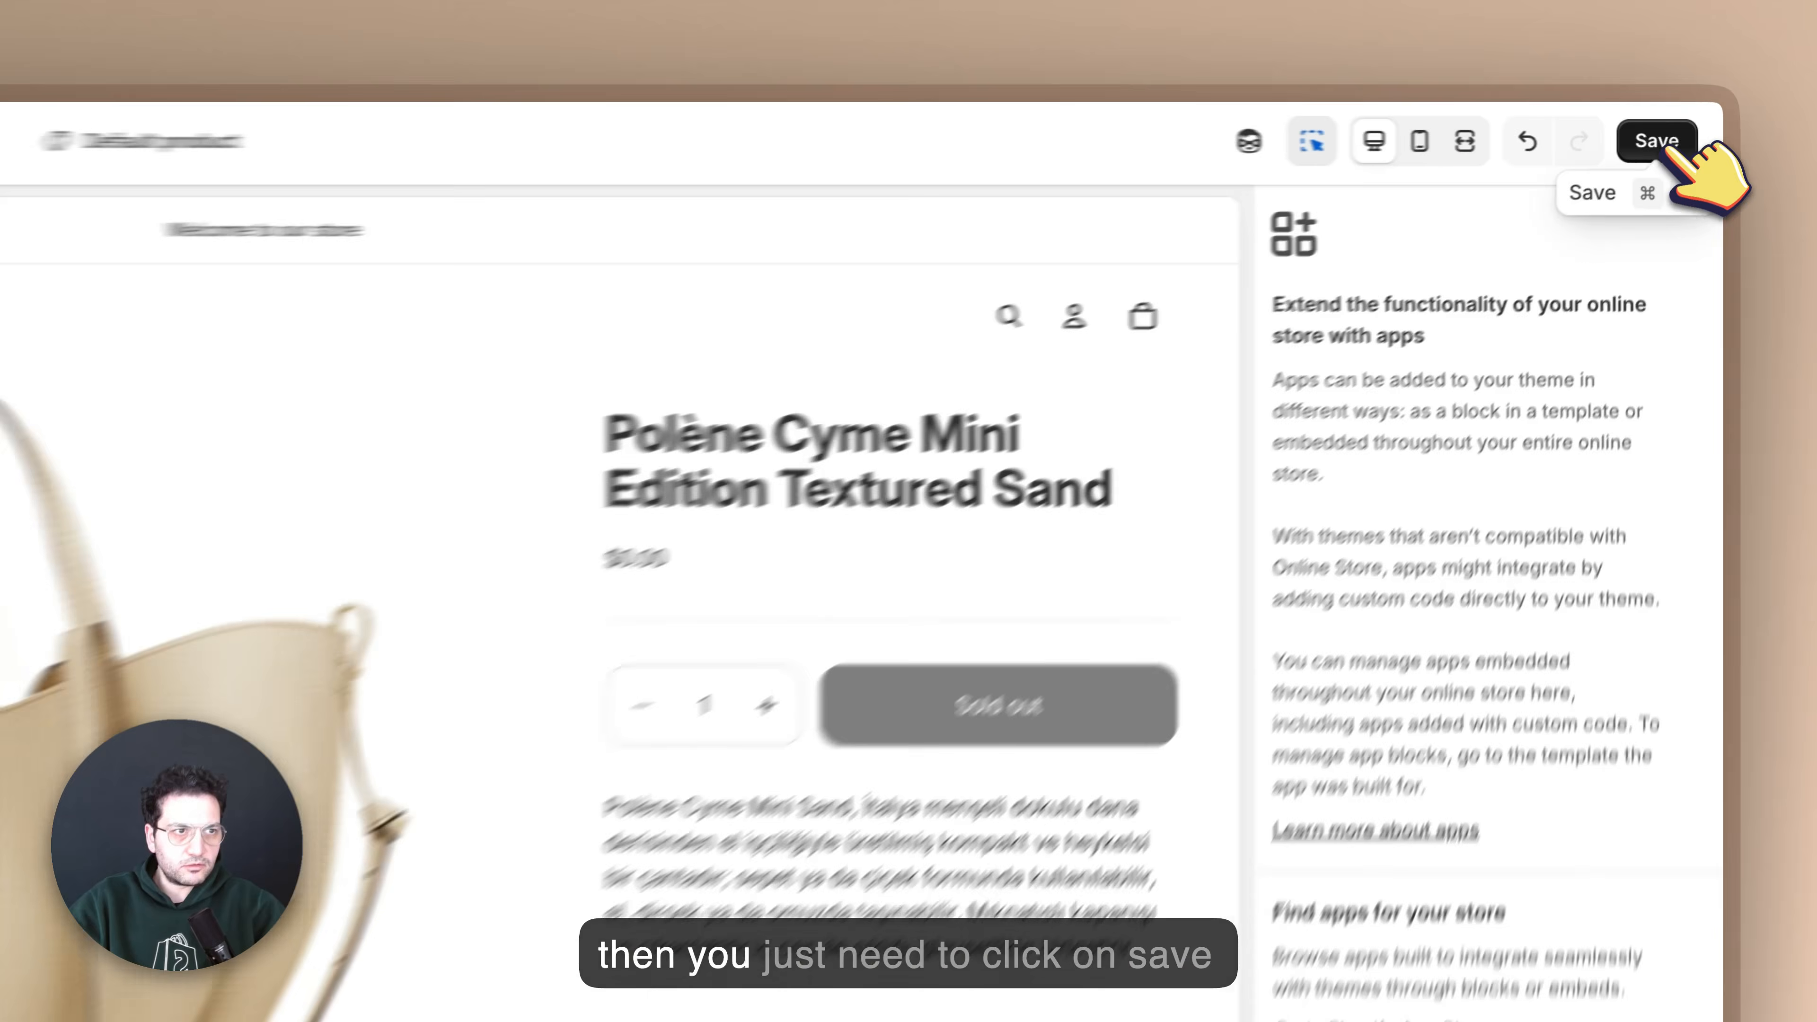
{"action": "left_click", "coordinate": [1700, 136]}
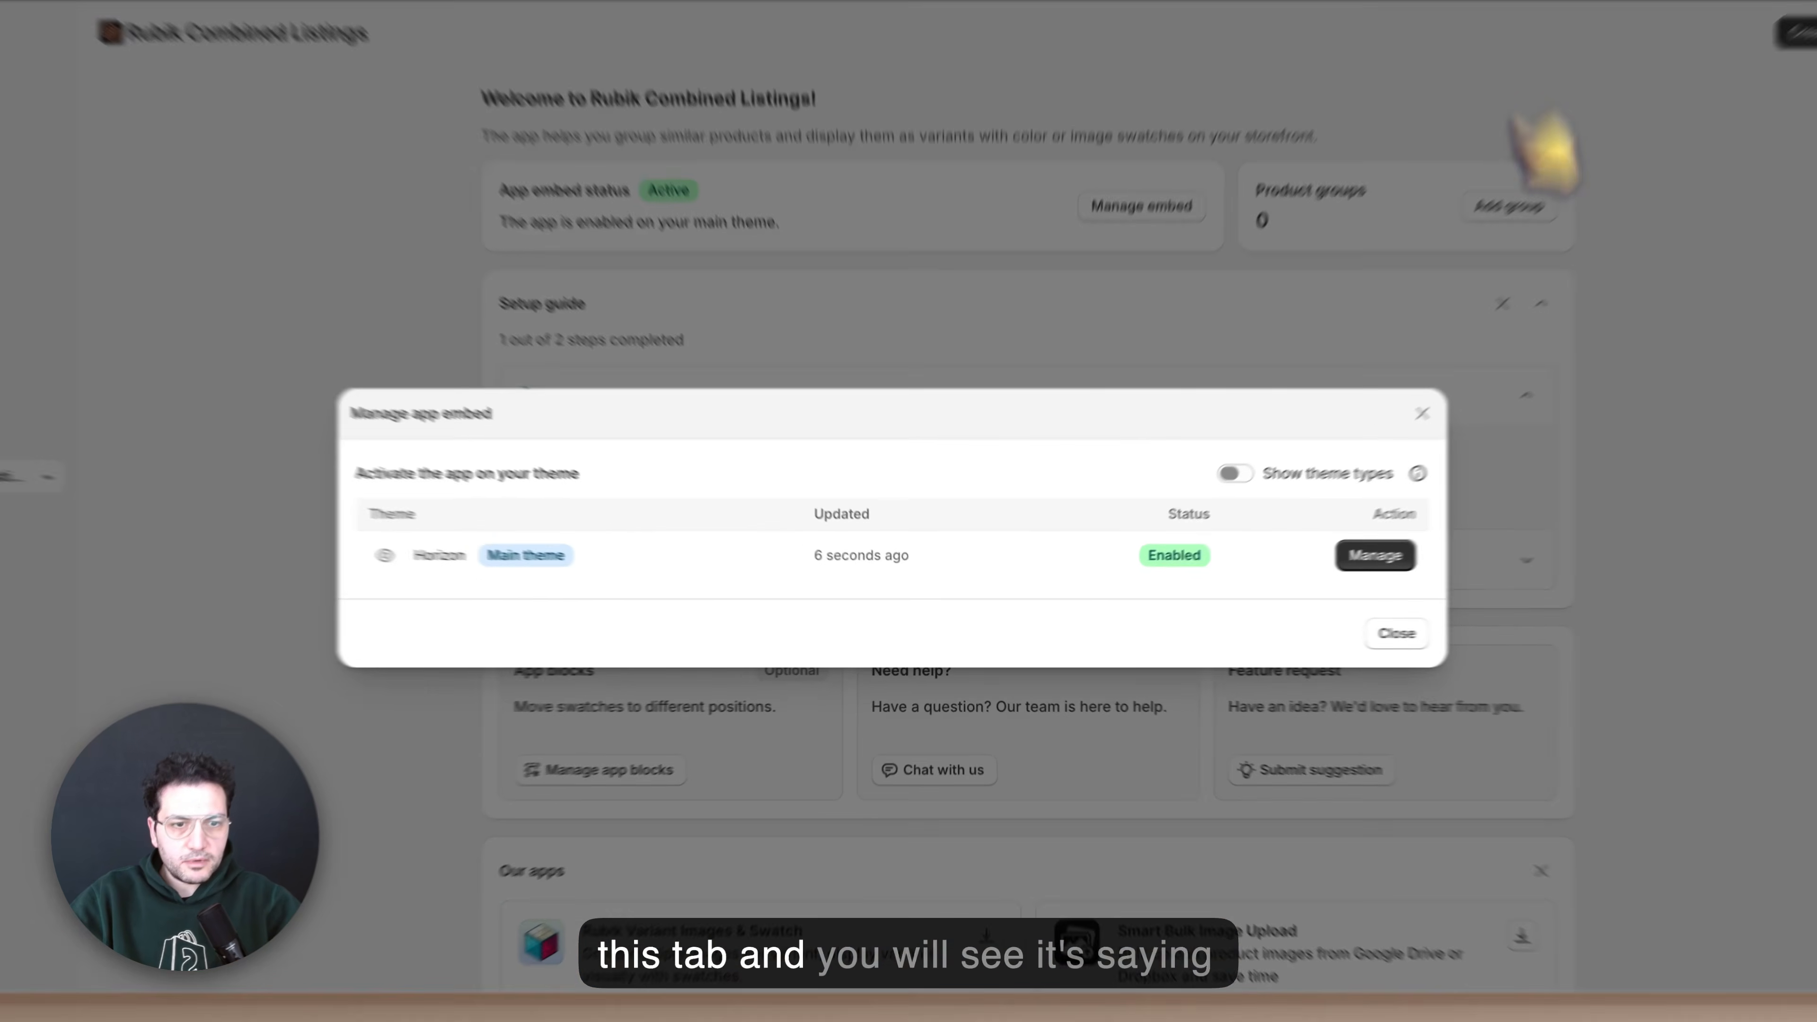
{"action": "mouse_move", "coordinate": [1246, 515]}
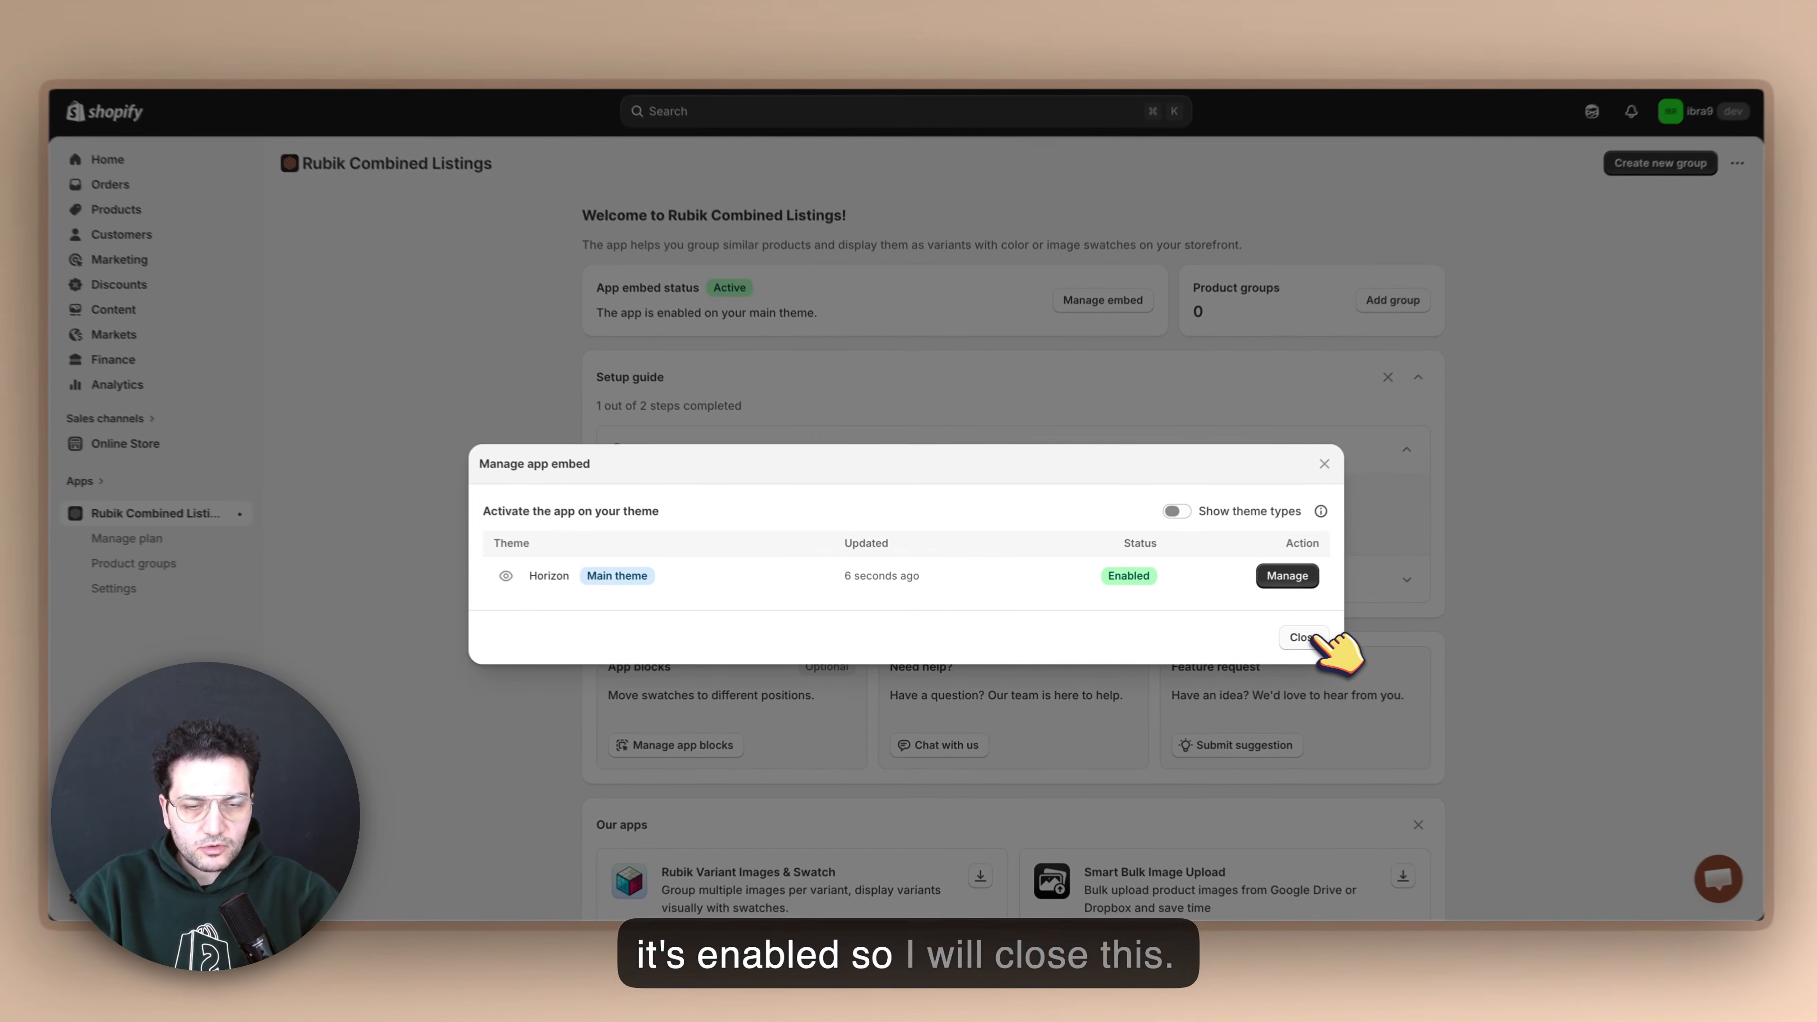
{"action": "left_click", "coordinate": [1288, 638]}
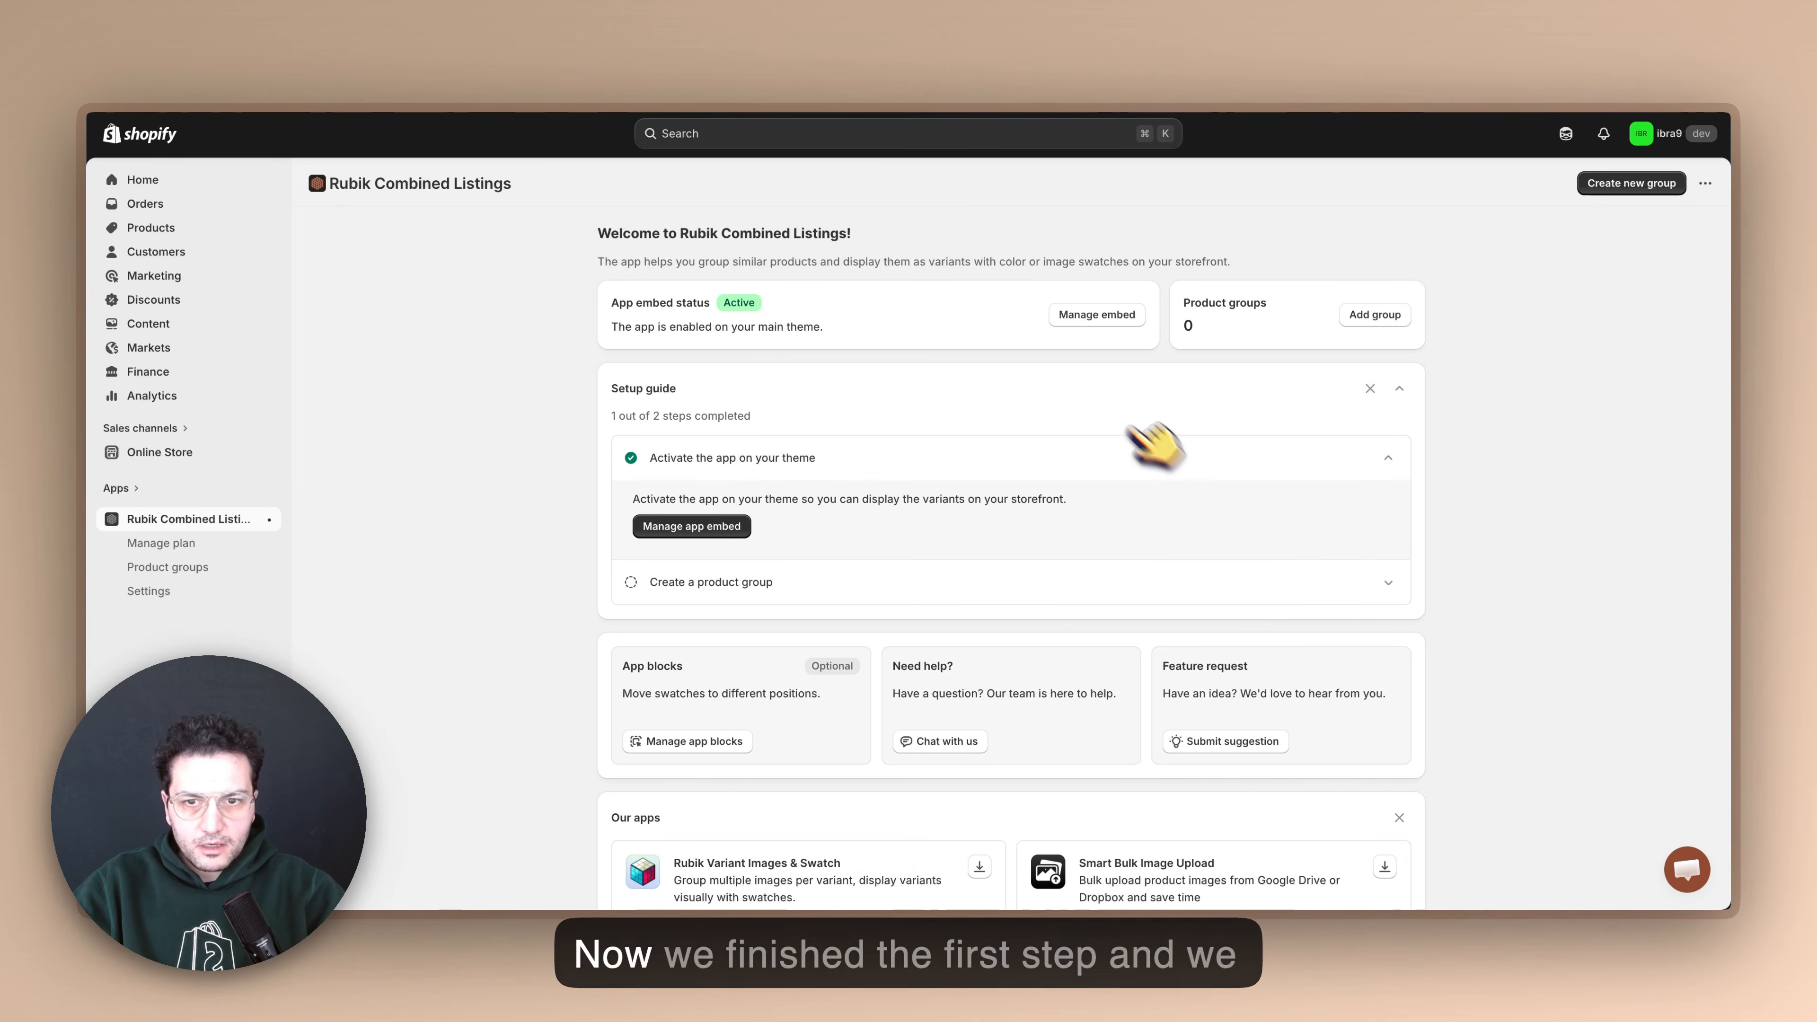
Start a new product group from the app's setup guide and give it the internal name Handbags.
{"action": "left_click", "coordinate": [787, 457]}
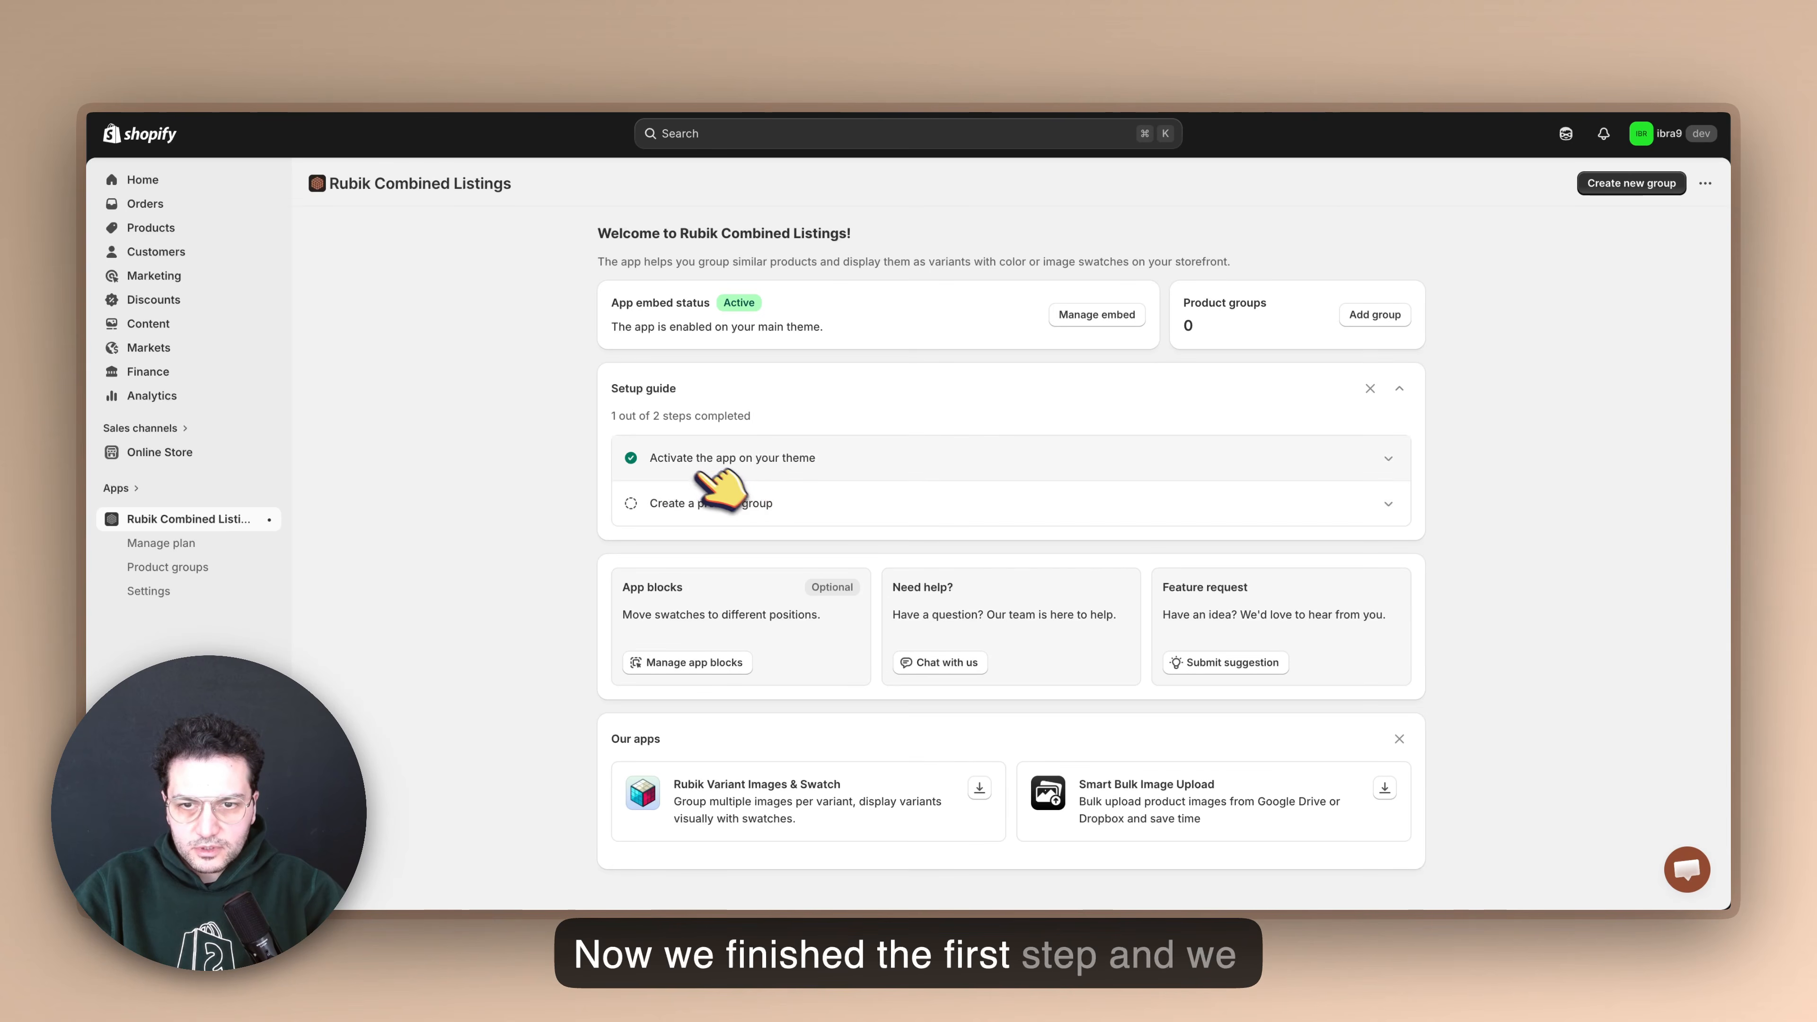
{"action": "left_click", "coordinate": [744, 503]}
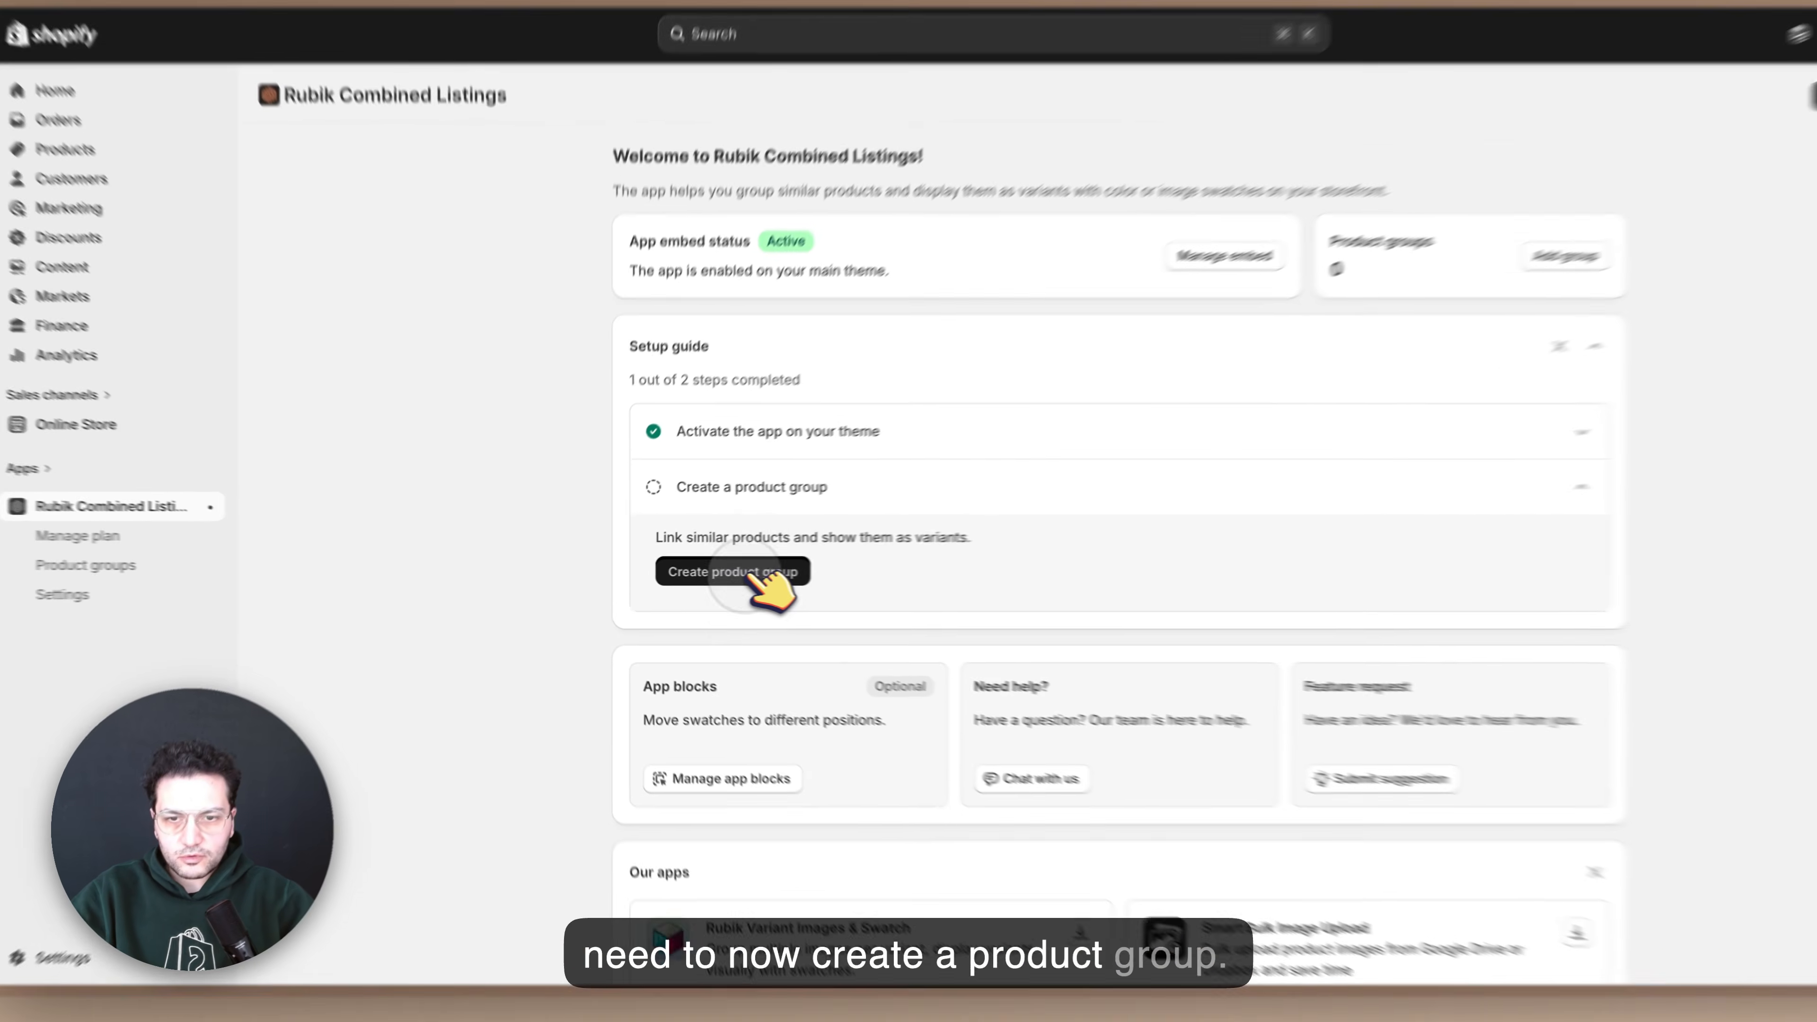
{"action": "left_click", "coordinate": [751, 571]}
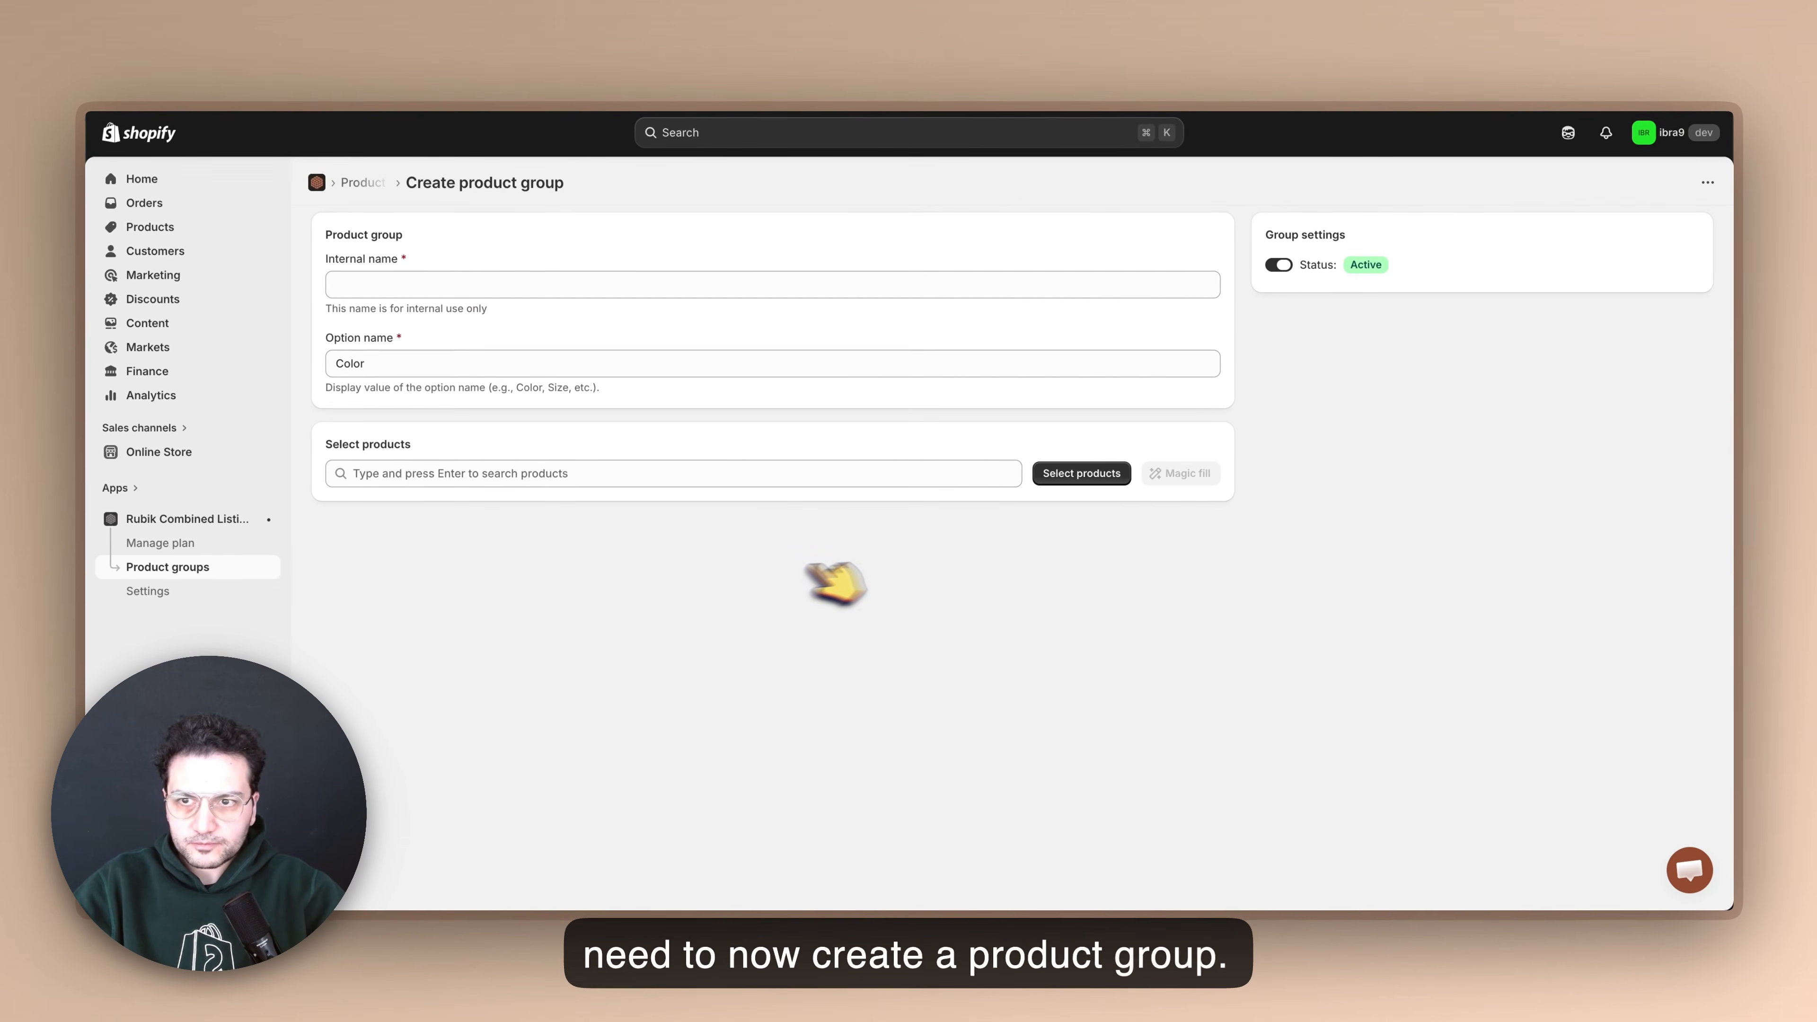
{"action": "left_click", "coordinate": [616, 285]}
{"action": "type", "text": "Handbags"}
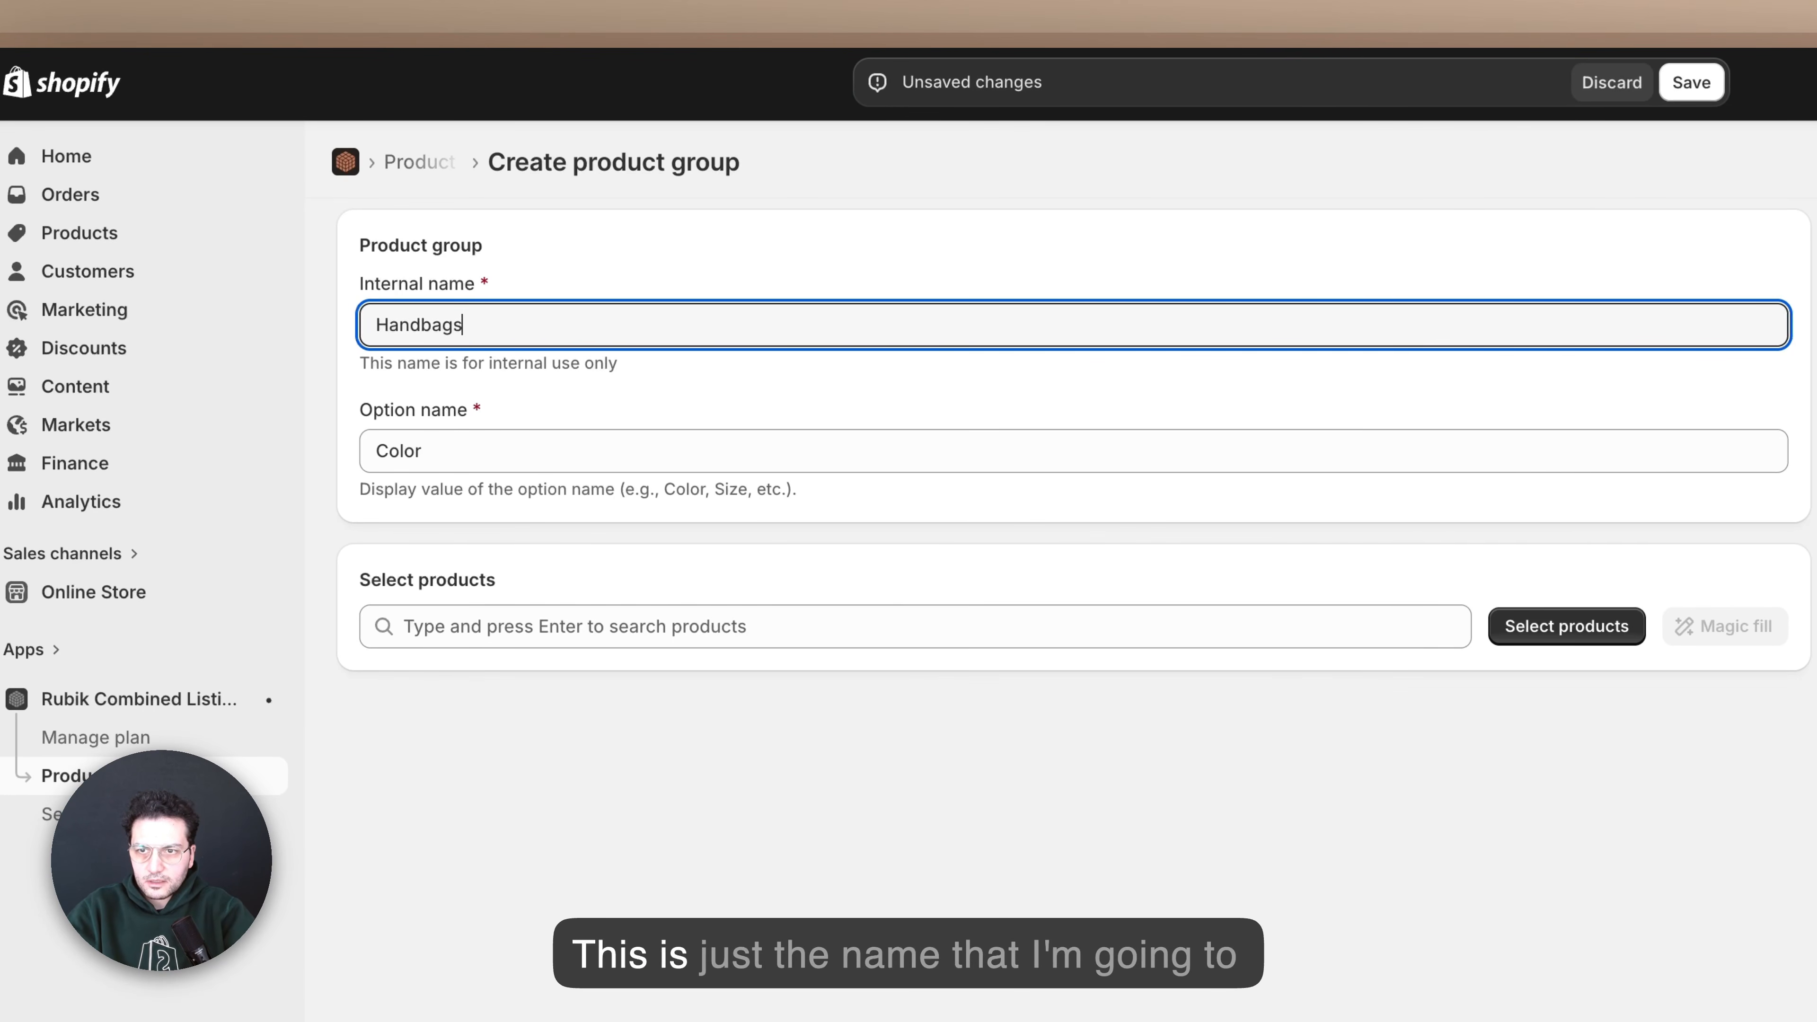
{"action": "left_click", "coordinate": [692, 267]}
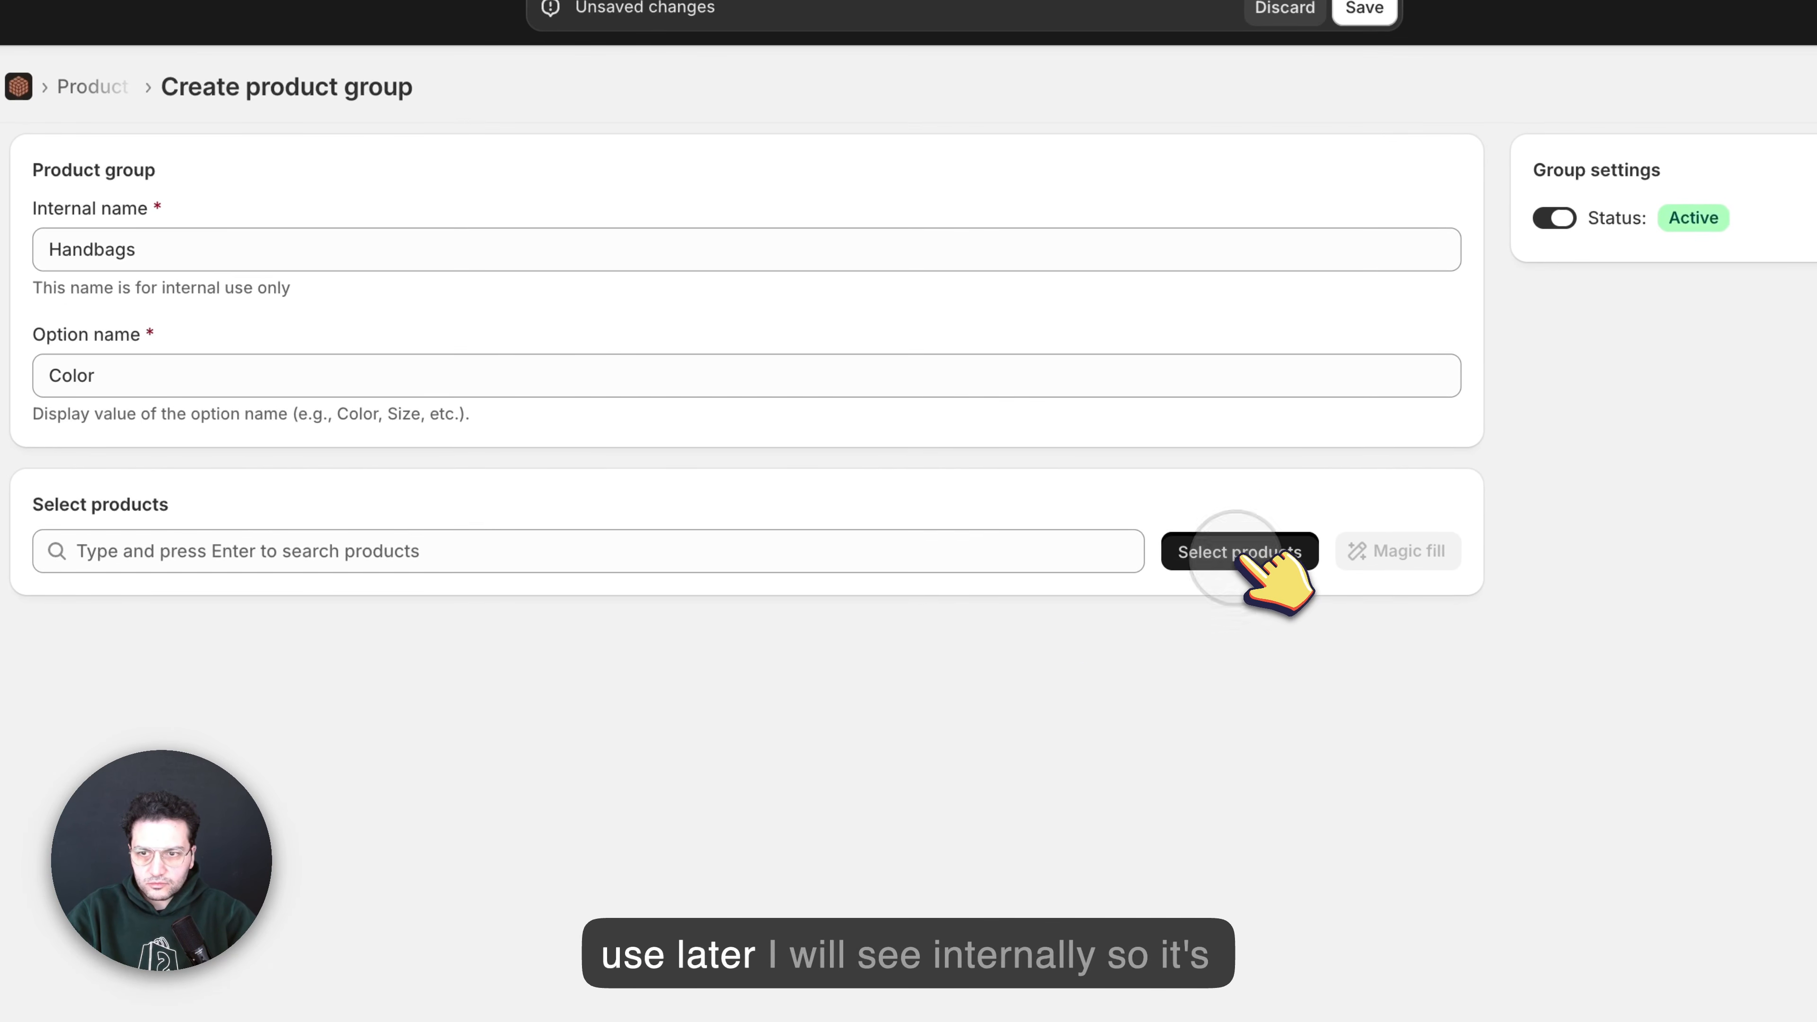
Add all six Le Pliage Energy S Handbag products to the group and generate their option values and swatch colors with Magic fill.
{"action": "left_click", "coordinate": [1247, 555]}
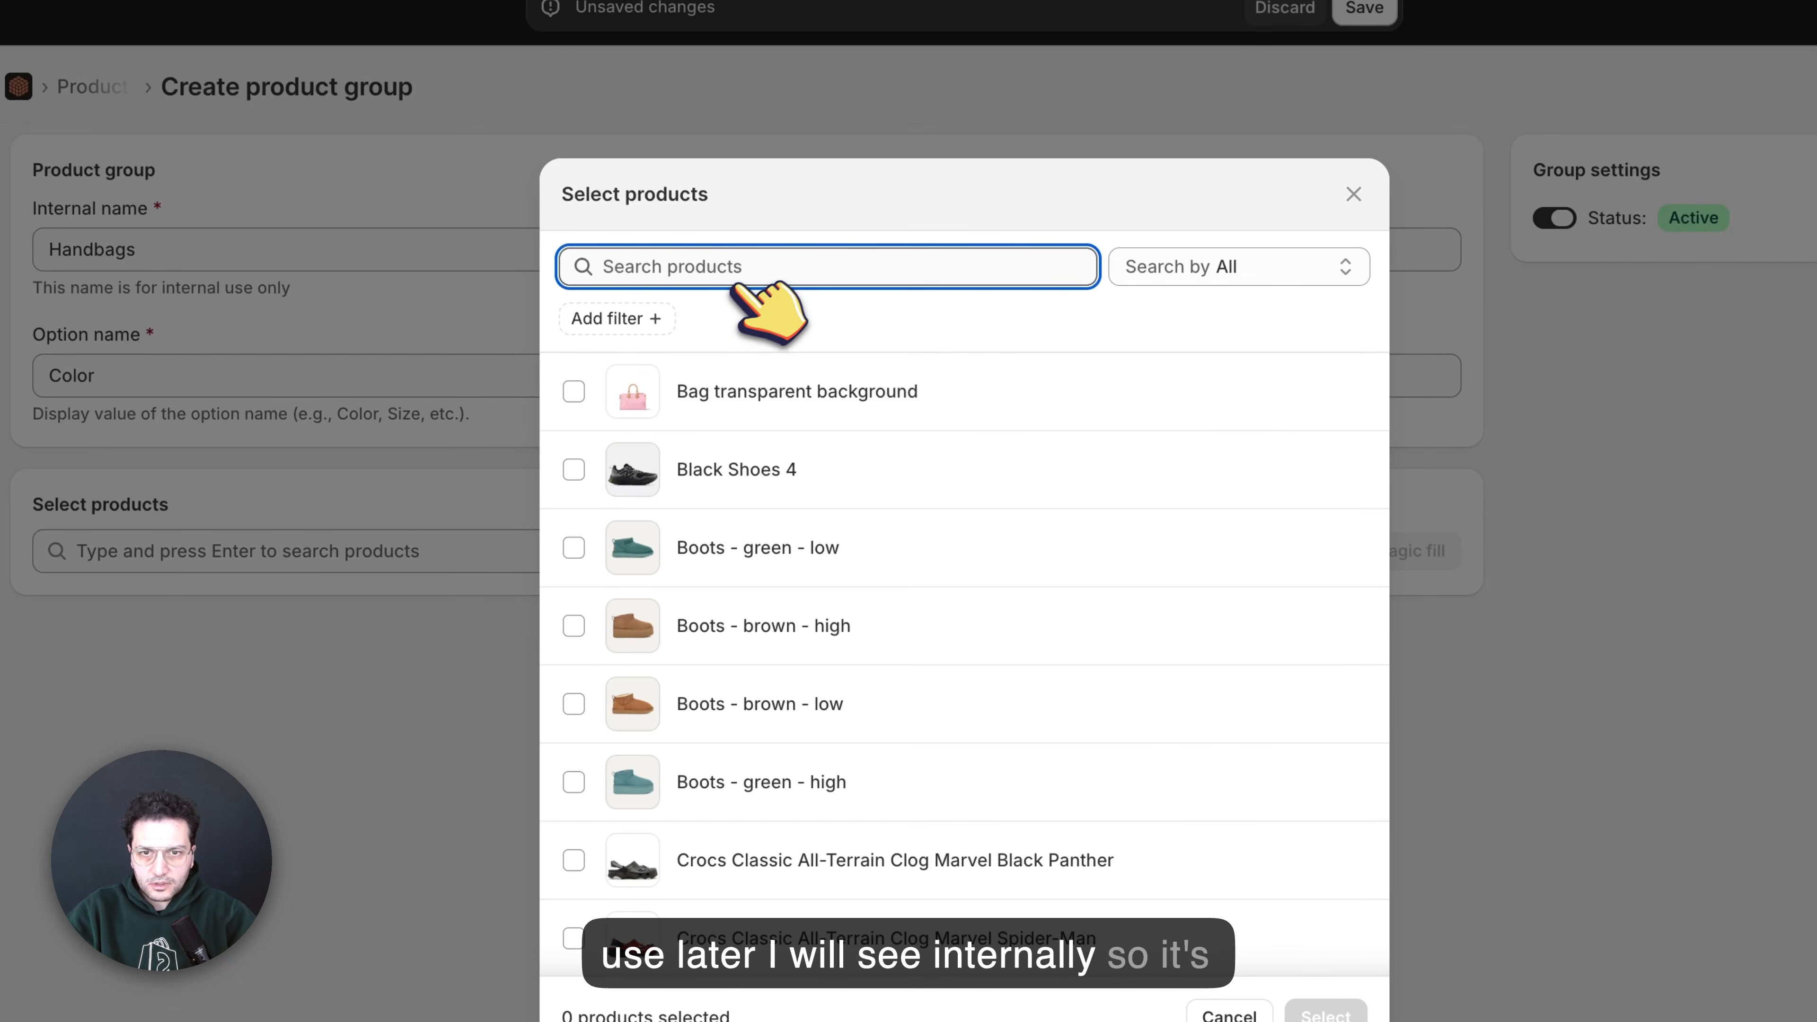
{"action": "type", "text": "handbag"}
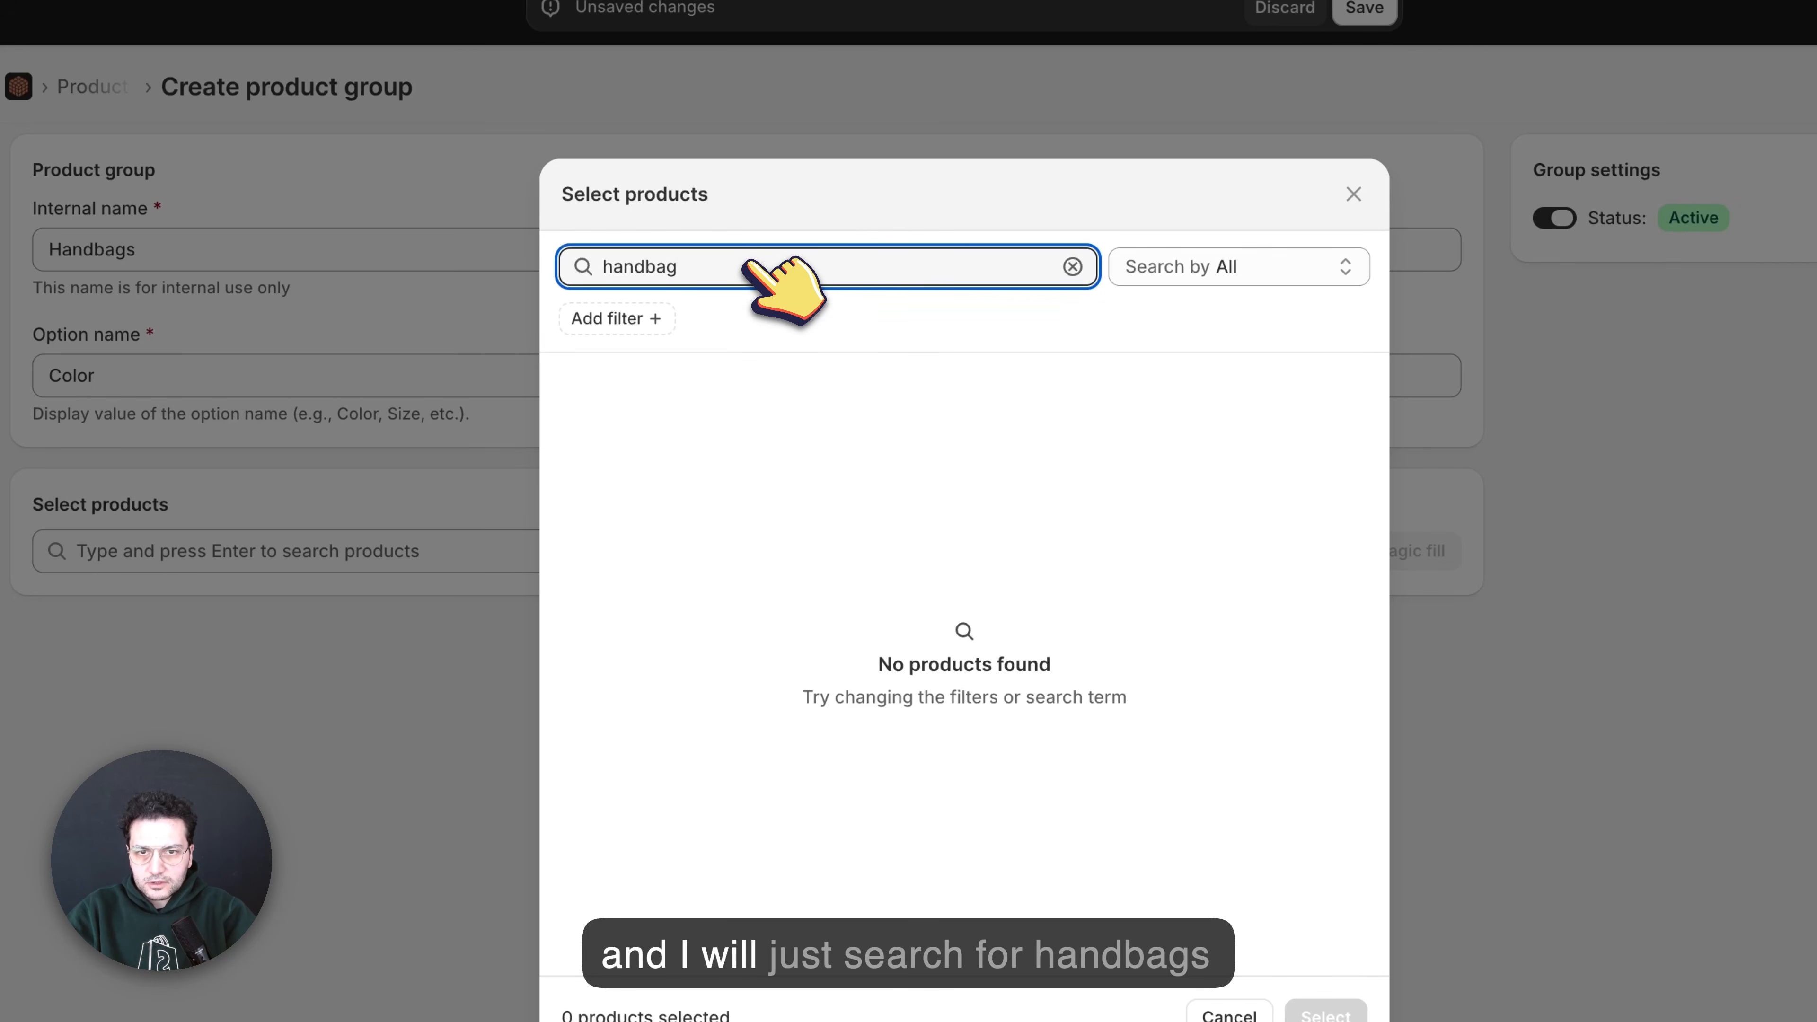
{"action": "type", "text": "b"}
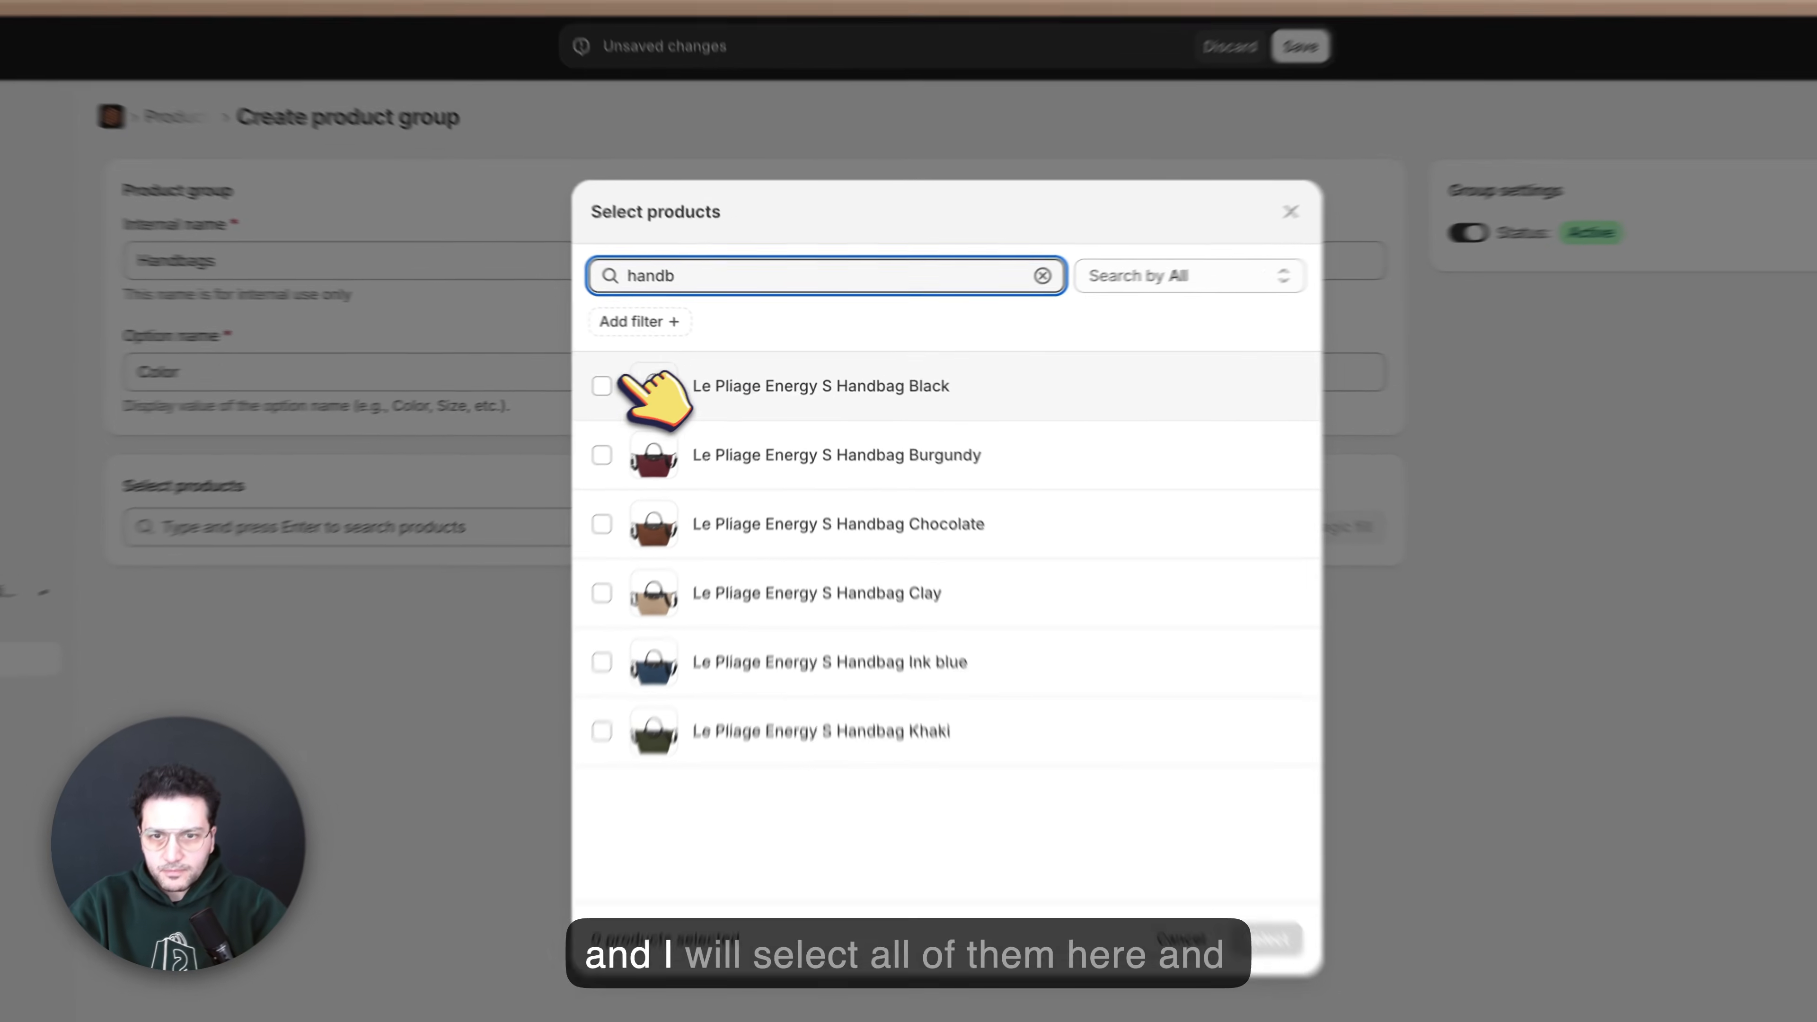
{"action": "left_click", "coordinate": [606, 386]}
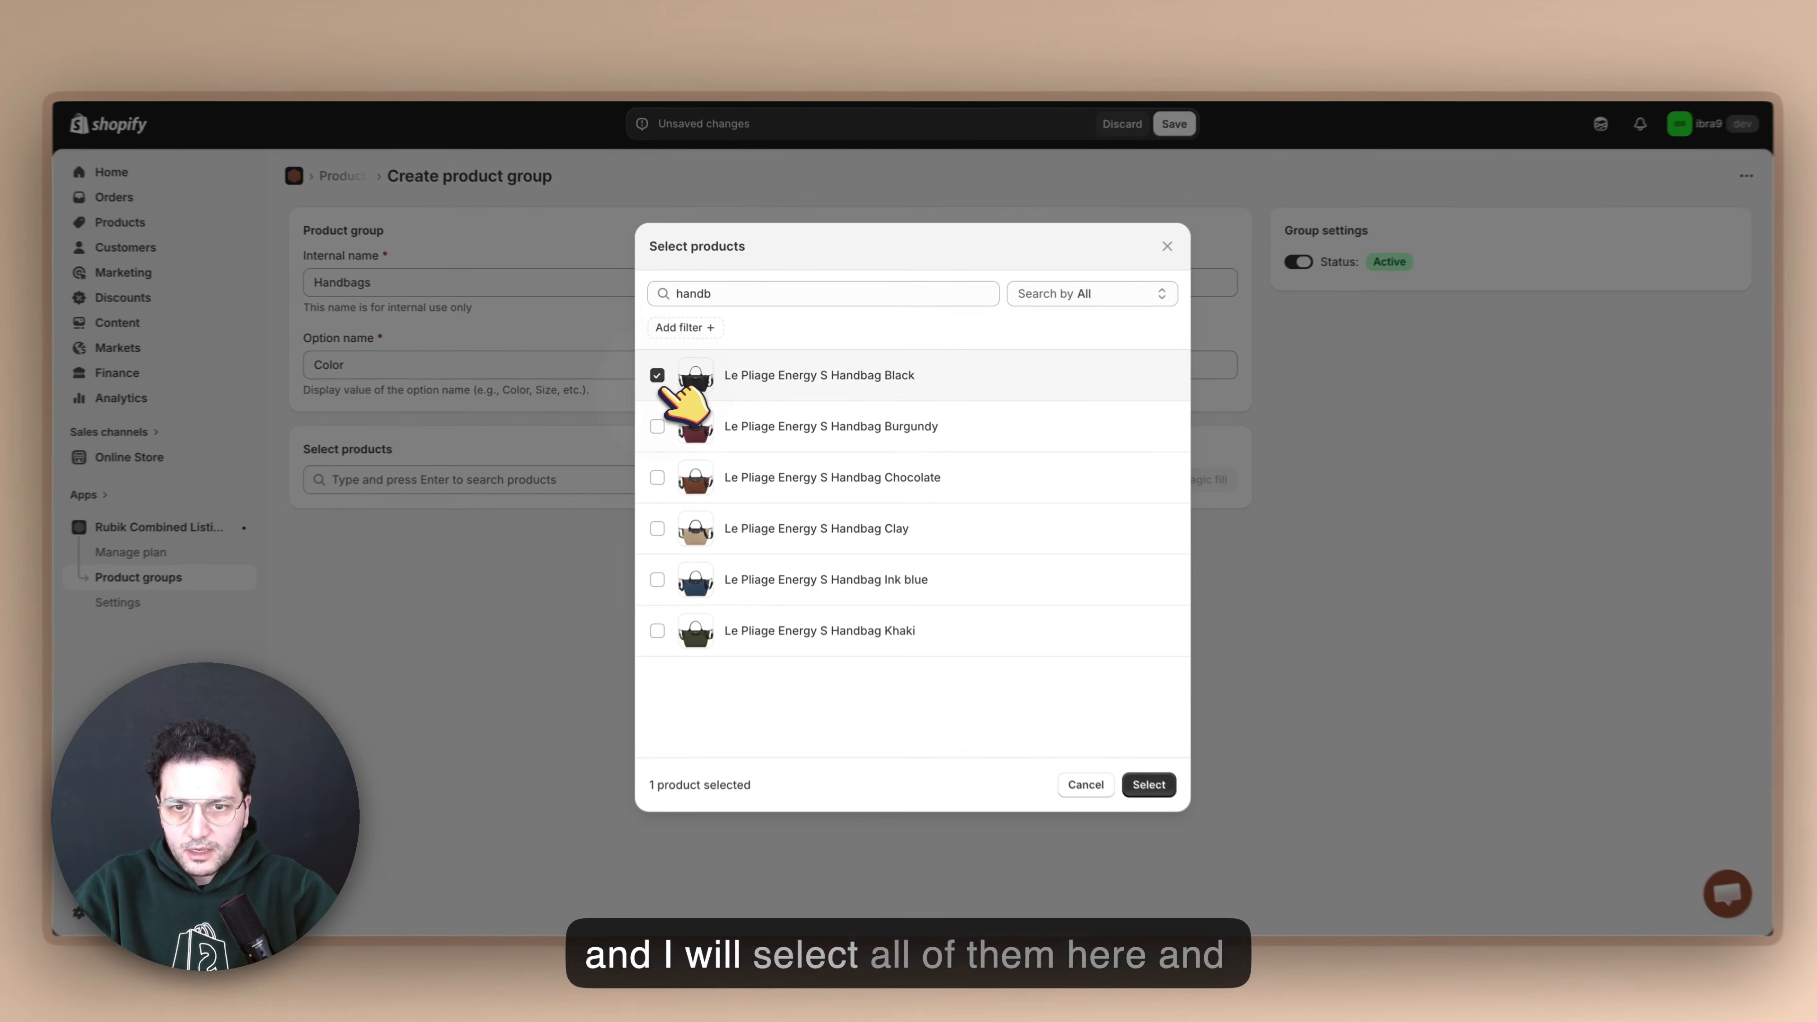
{"action": "left_click", "coordinate": [604, 455]}
{"action": "left_click", "coordinate": [604, 523]}
{"action": "left_click", "coordinate": [605, 593]}
{"action": "left_click", "coordinate": [664, 569]}
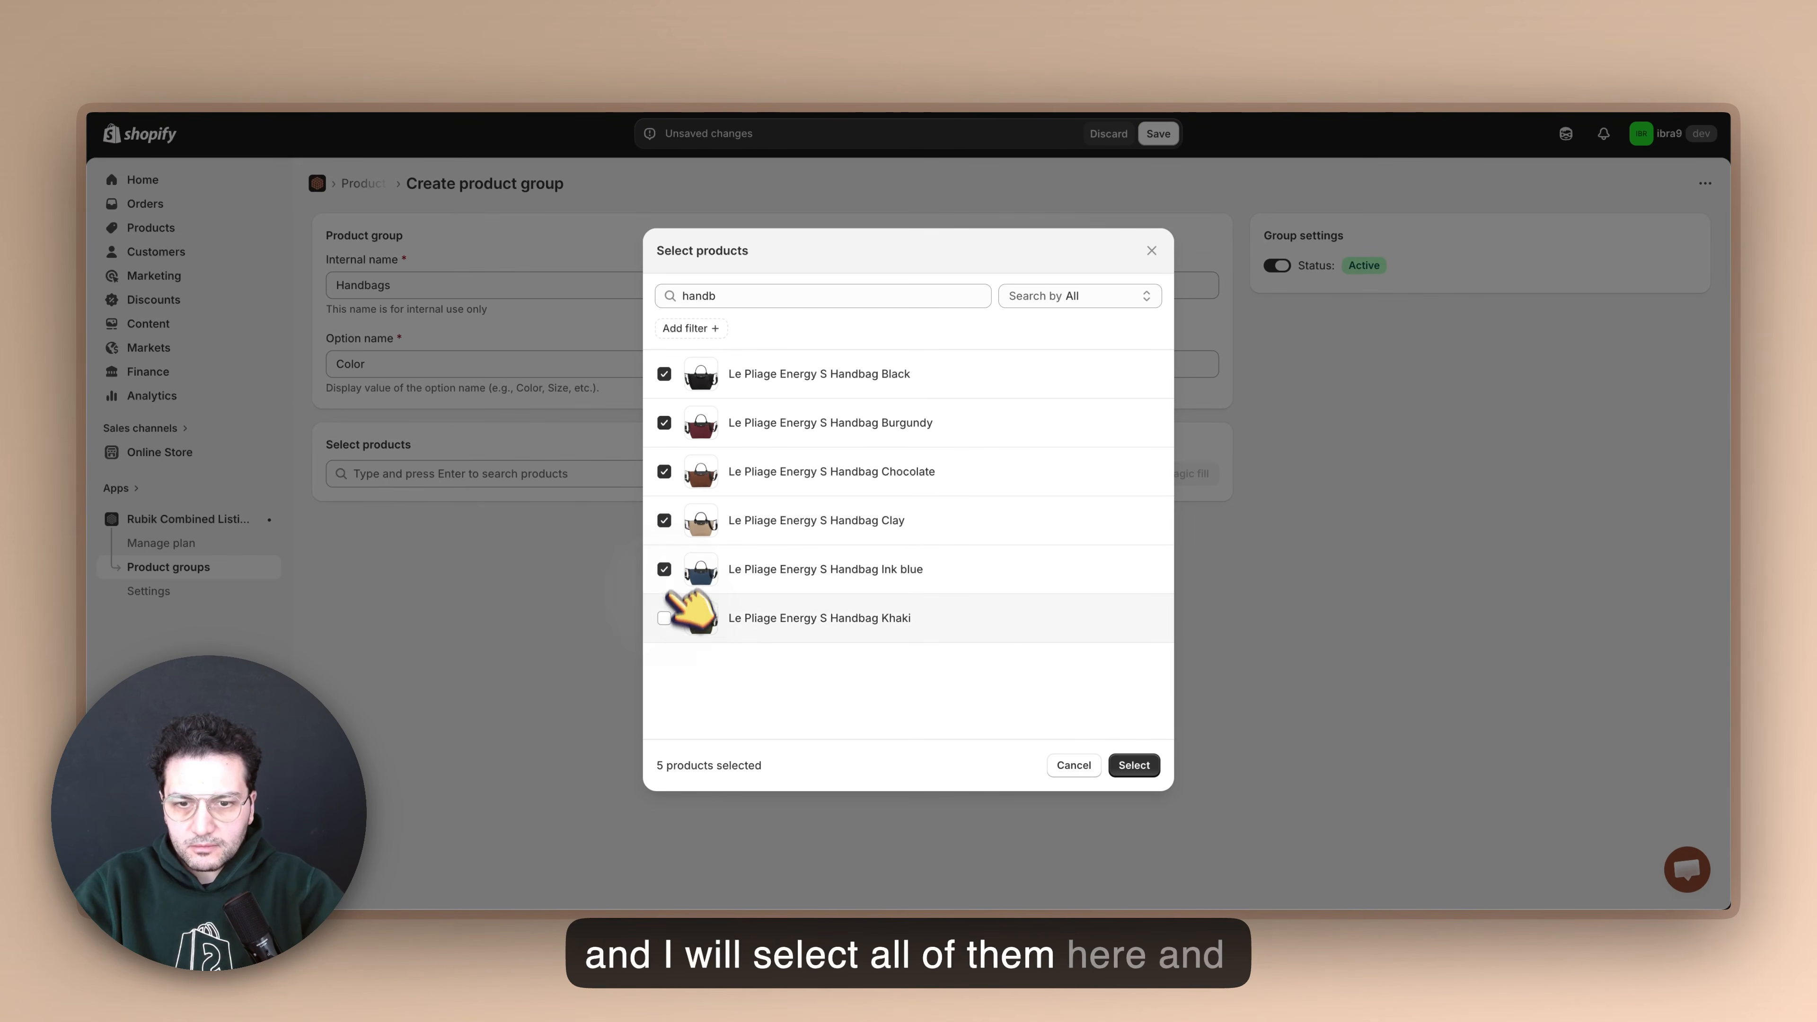
{"action": "left_click", "coordinate": [1134, 766]}
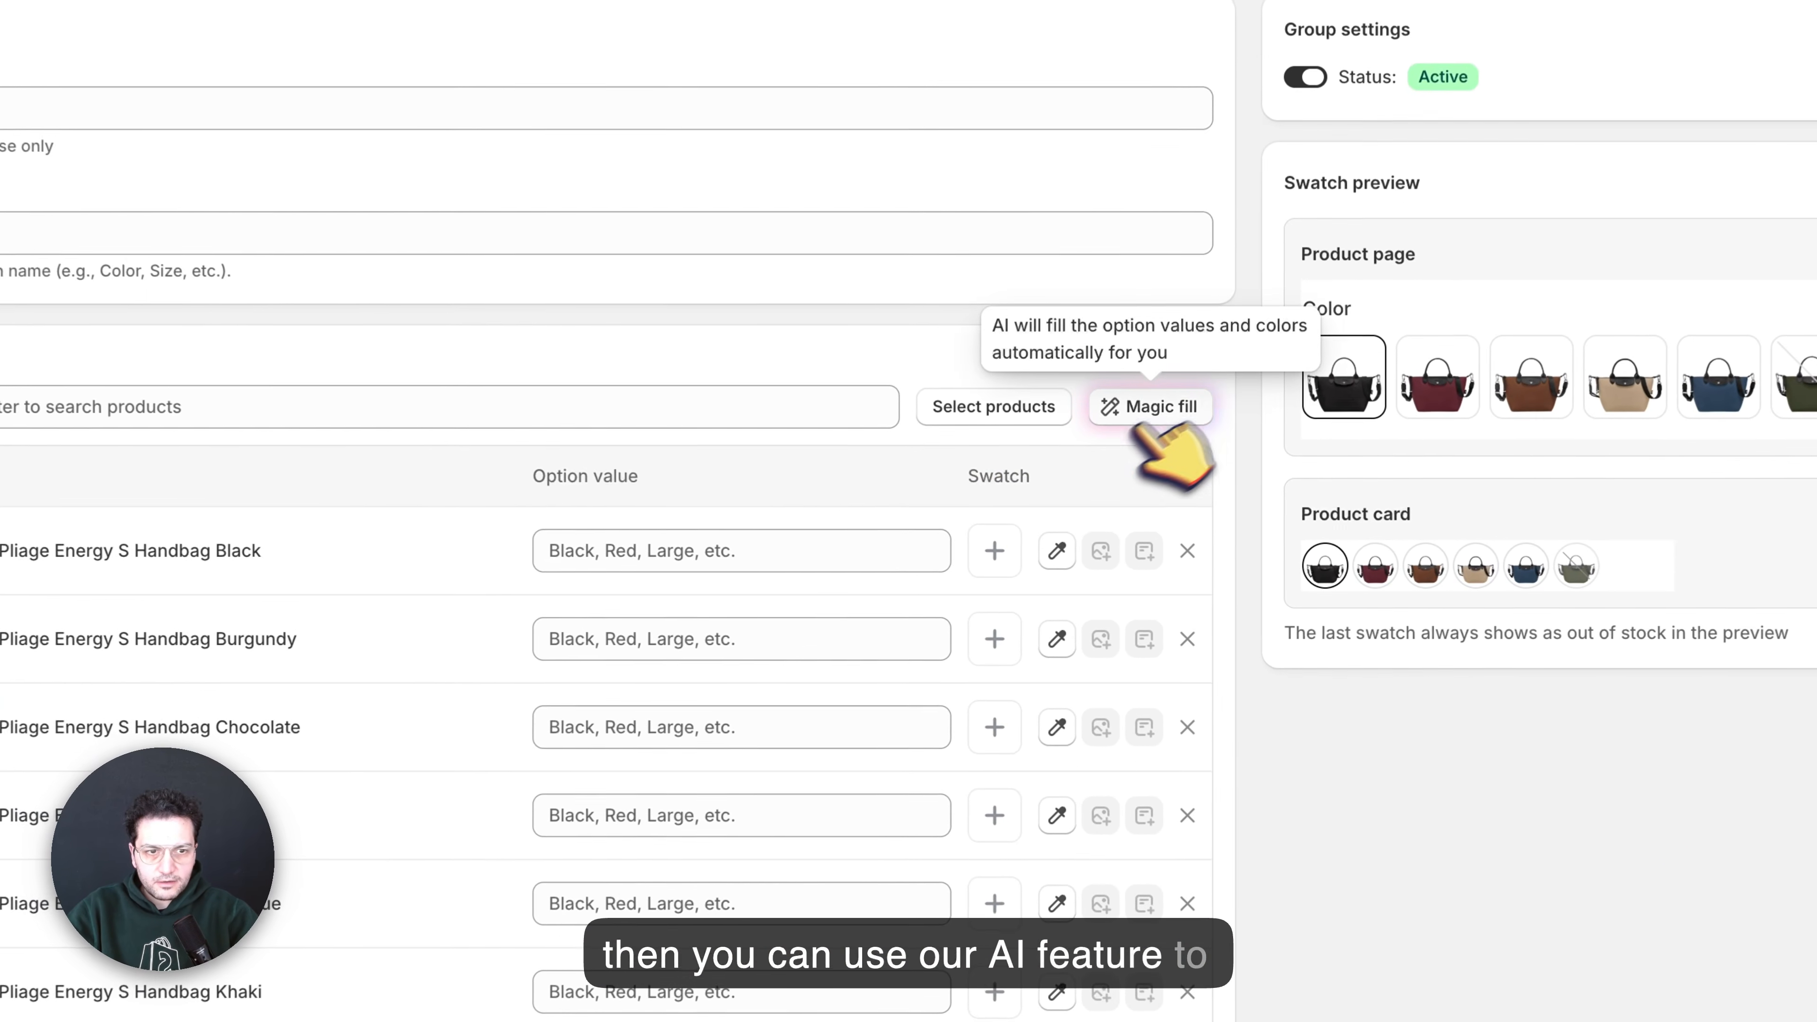
{"action": "left_click", "coordinate": [1179, 473]}
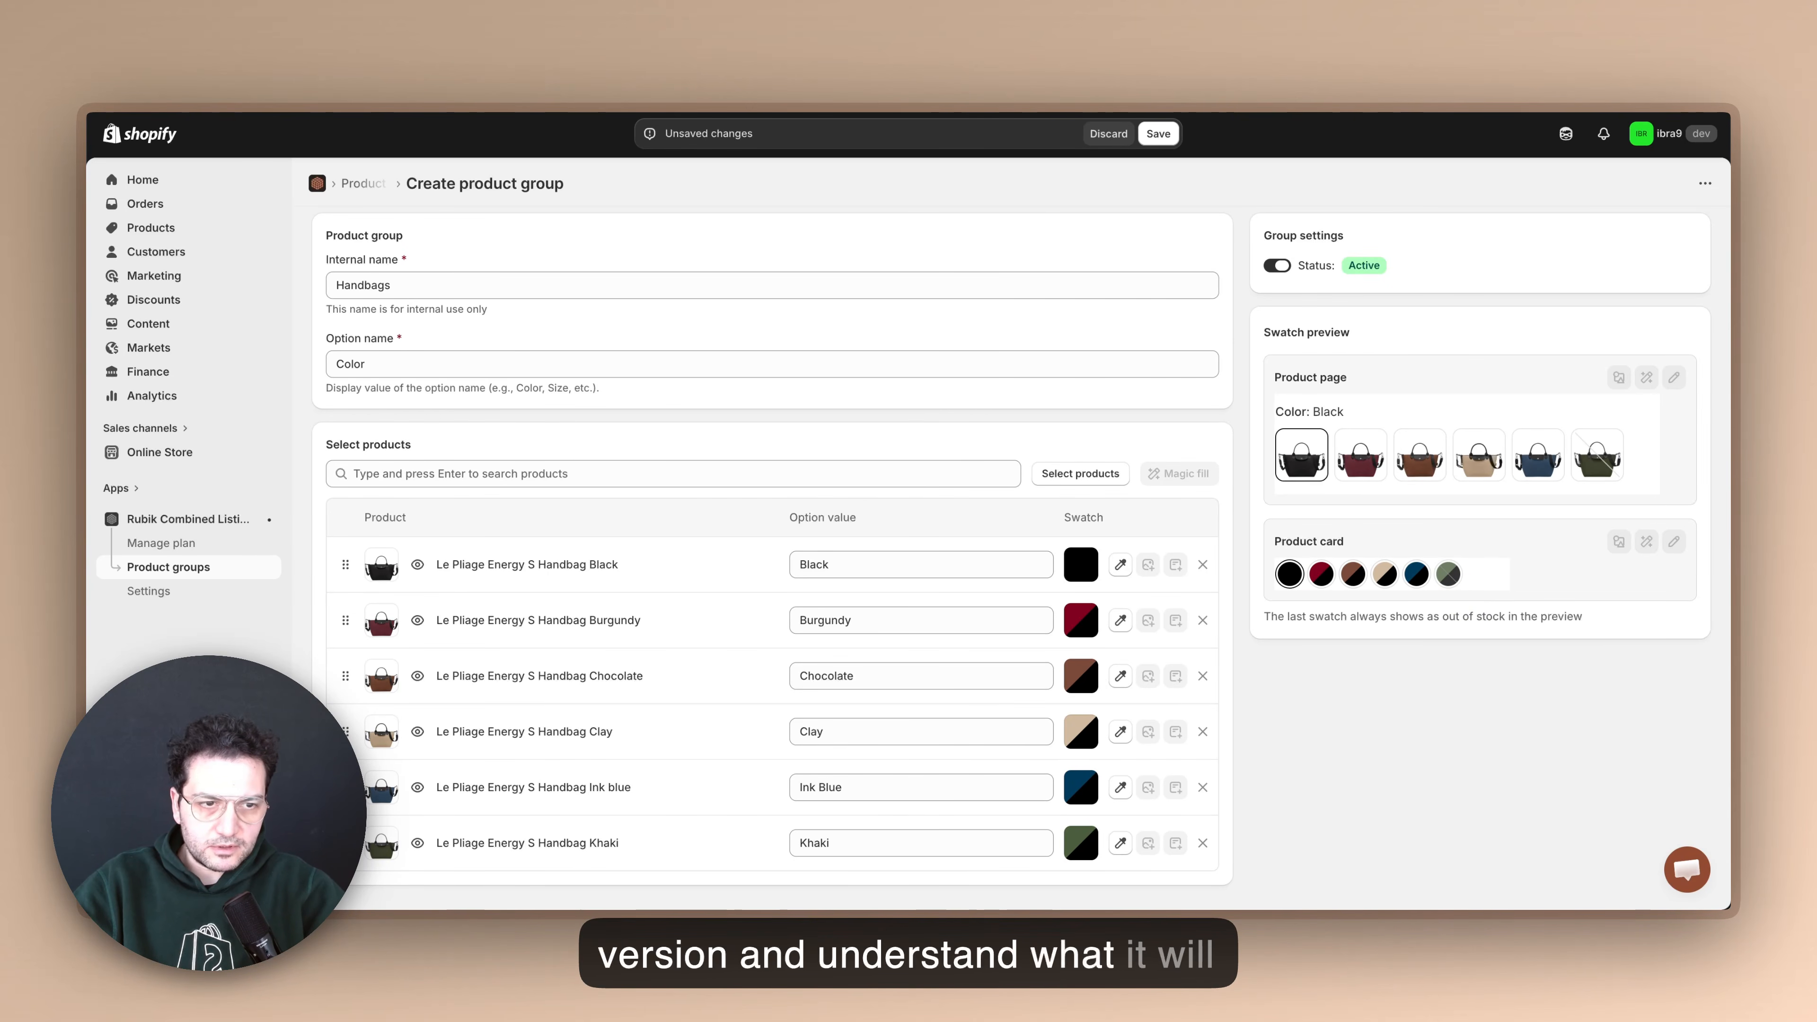
Change the Burgundy handbag swatch's primary color to #5a242d, sampled from its product image, and save it.
{"action": "scroll", "coordinate": [1435, 601], "scroll_direction": "down", "scroll_amount": 1}
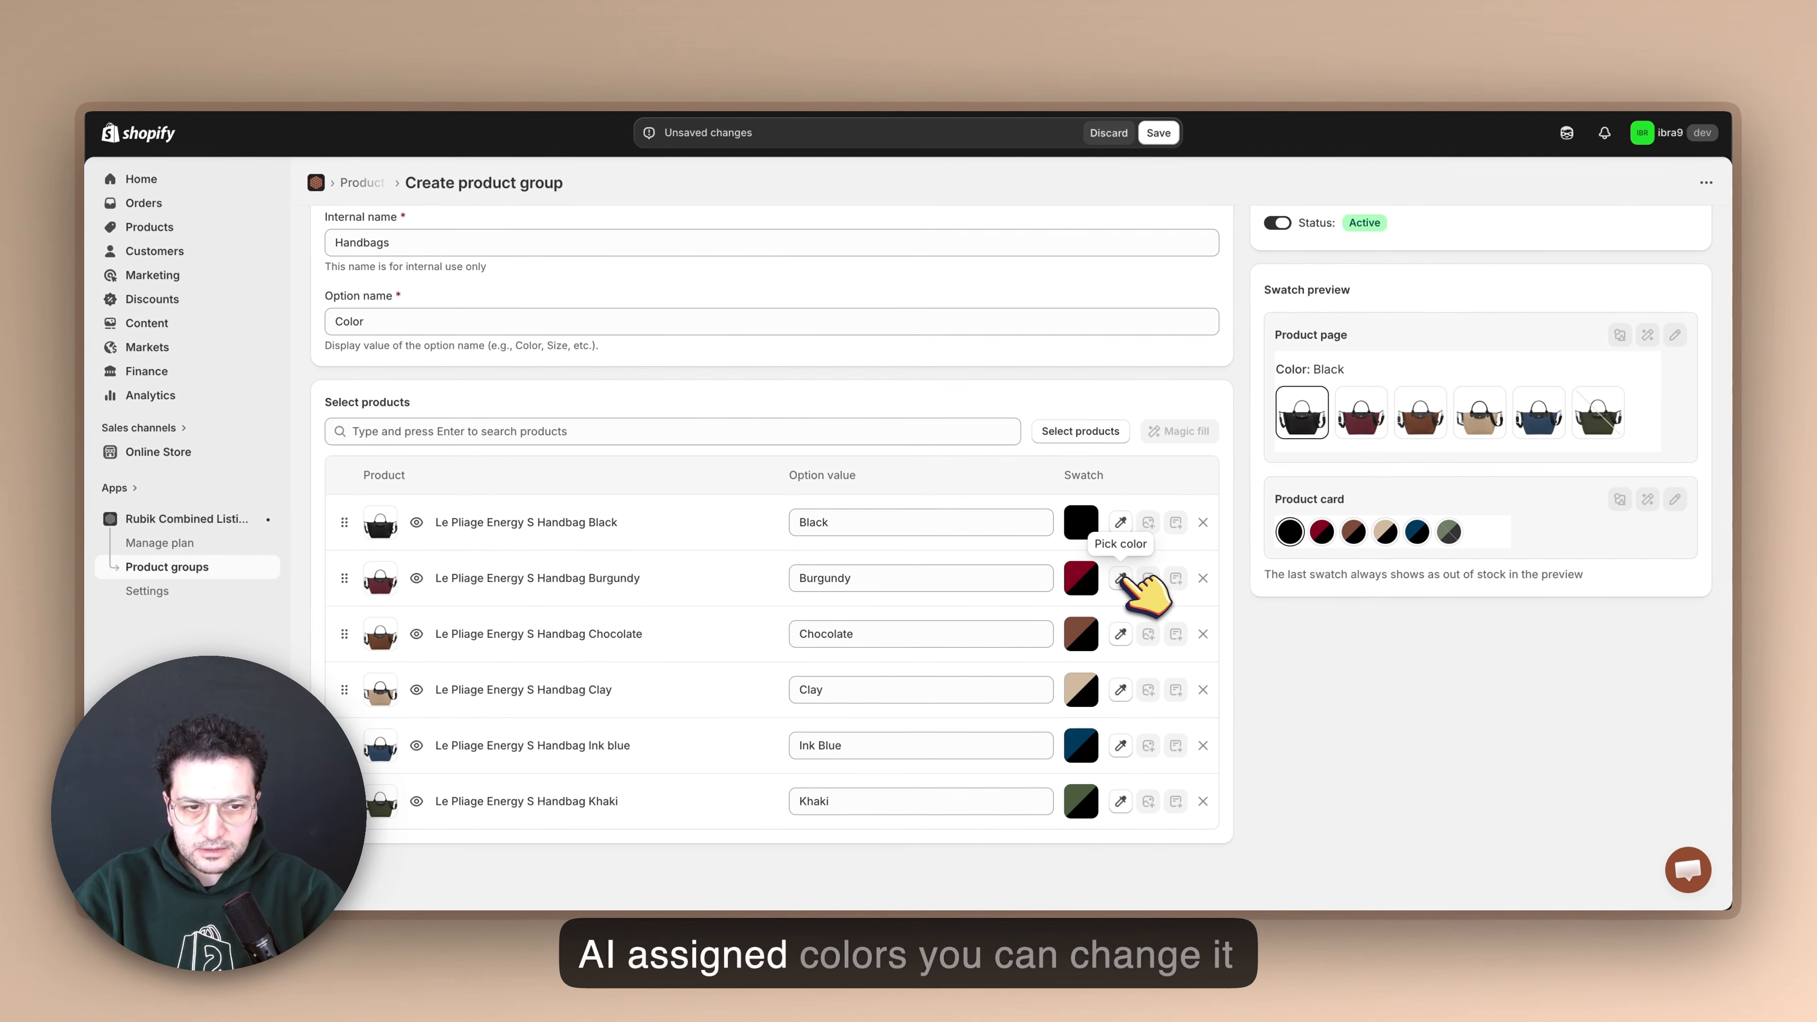
{"action": "left_click", "coordinate": [1172, 545]}
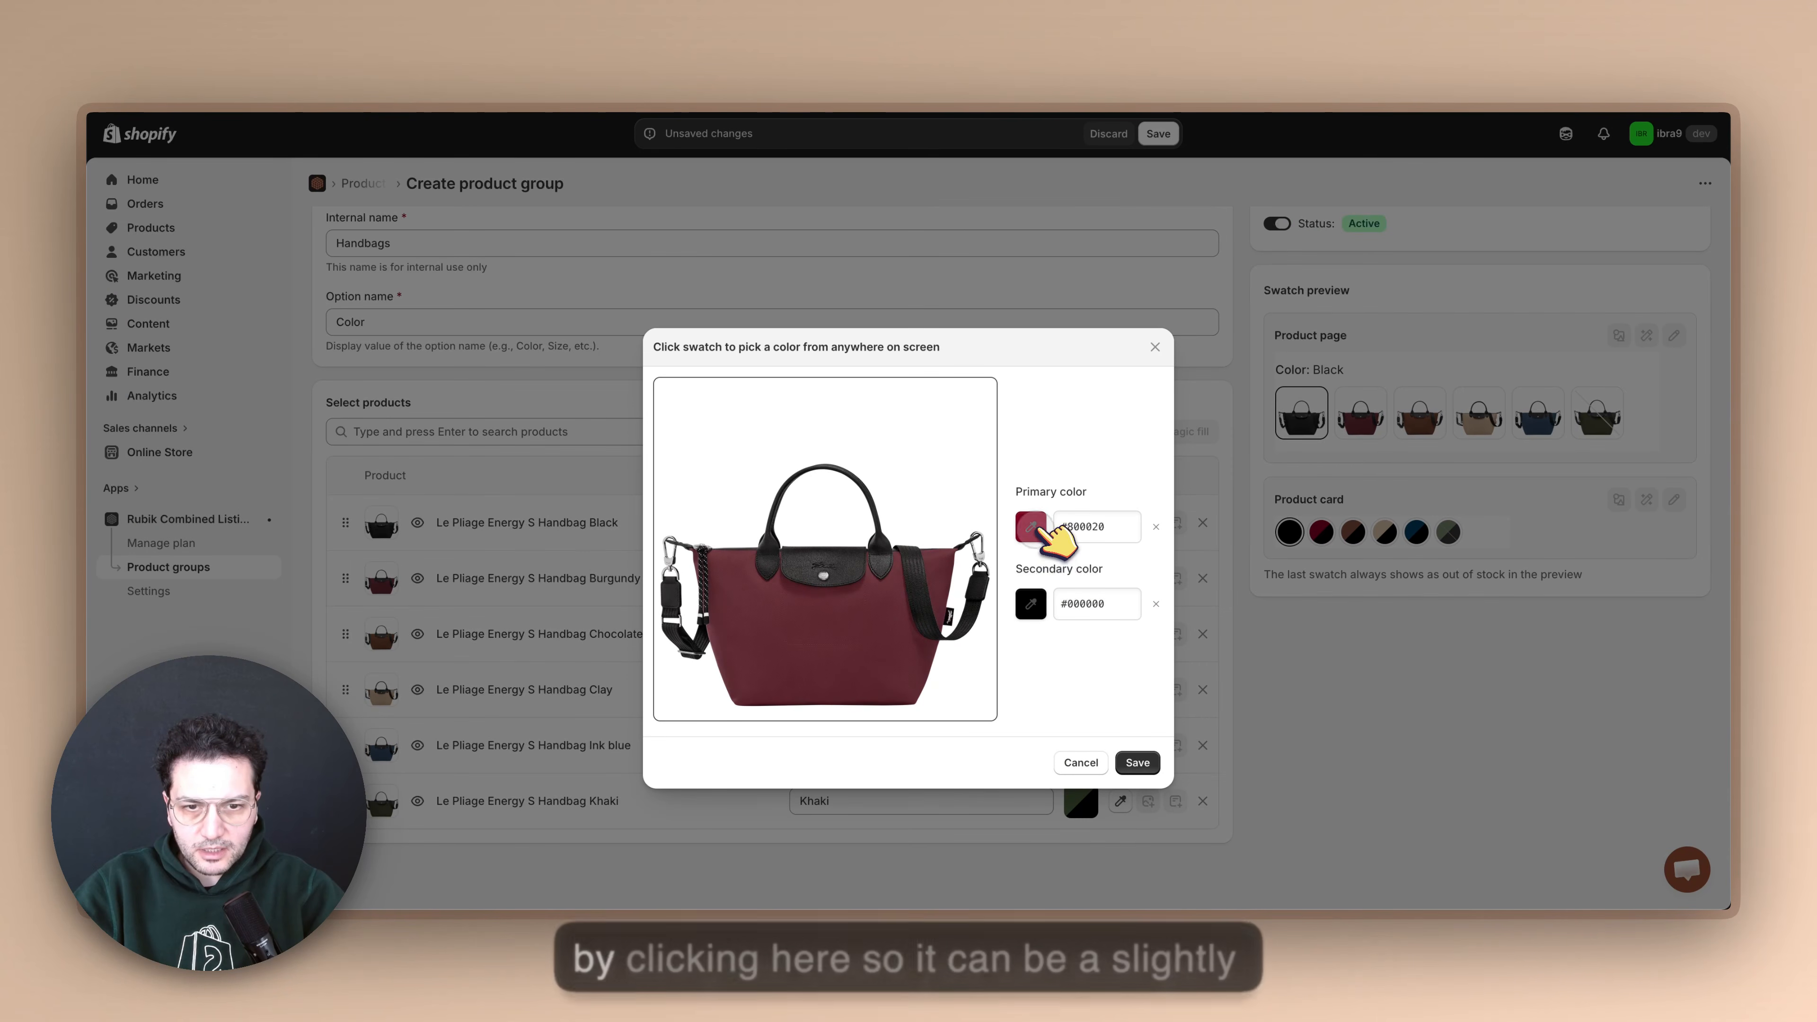
{"action": "left_click", "coordinate": [1031, 528]}
{"action": "left_click", "coordinate": [922, 621]}
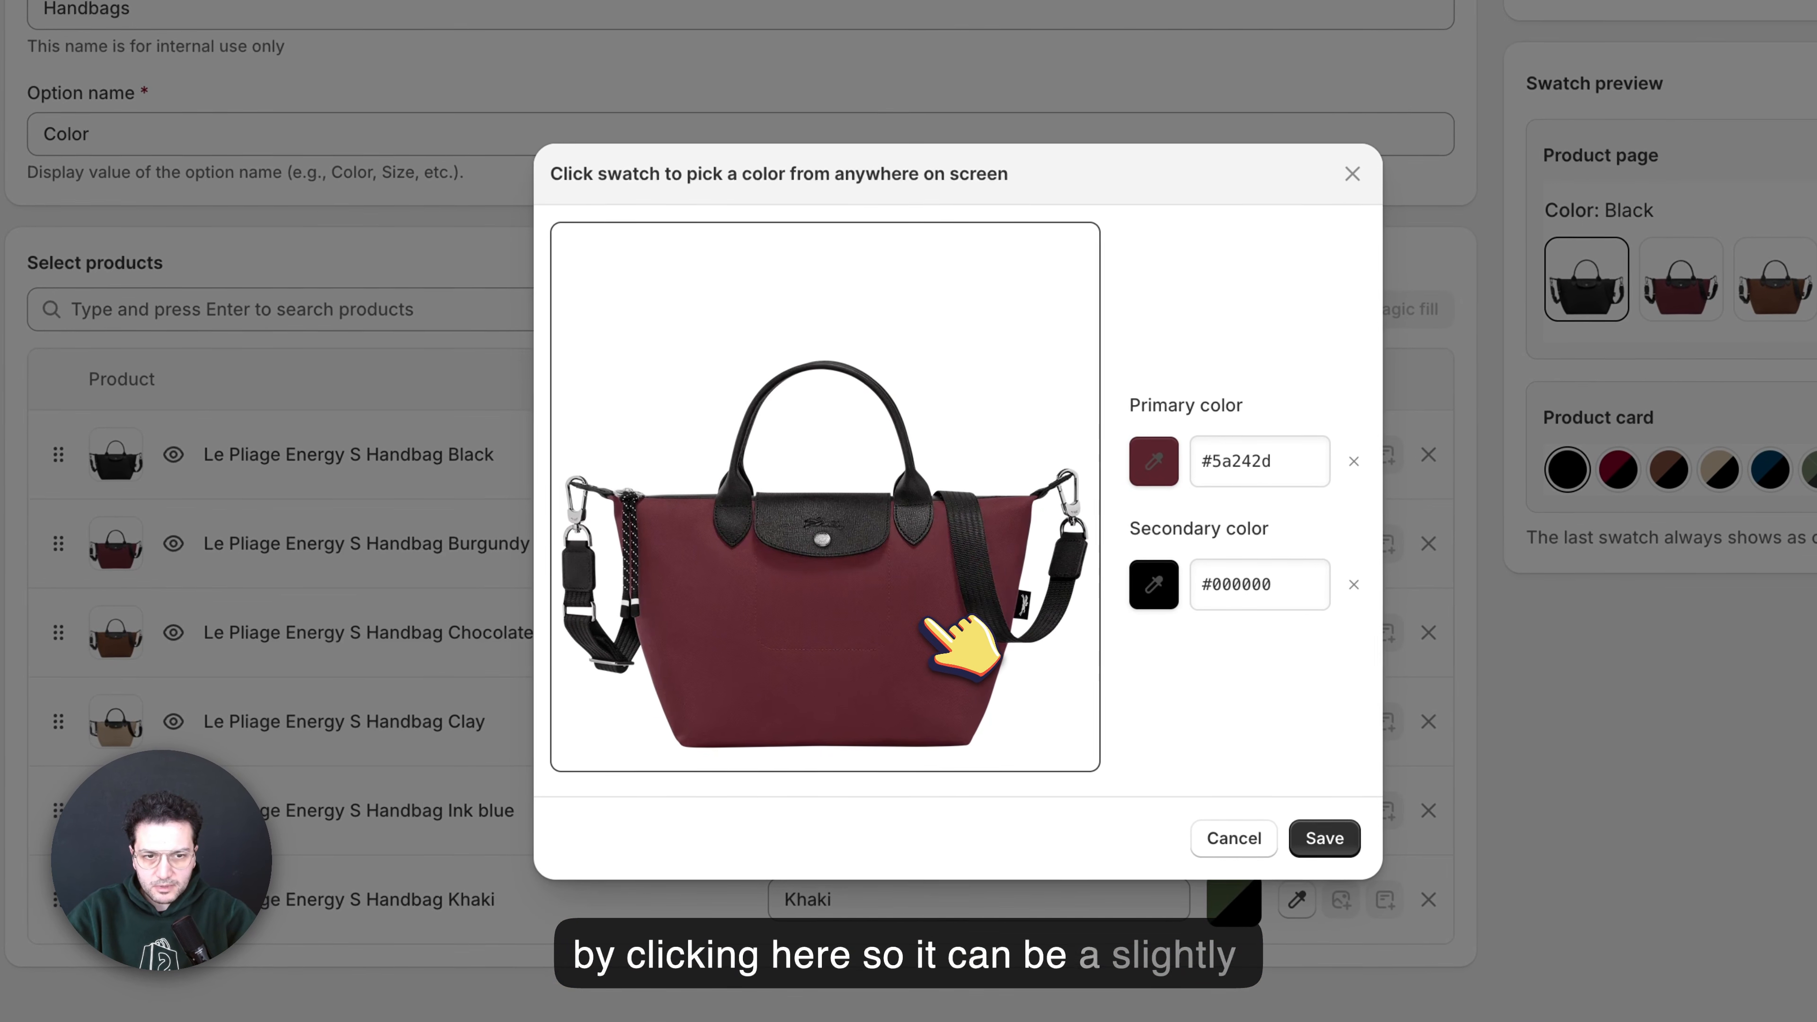
{"action": "left_click", "coordinate": [1324, 838]}
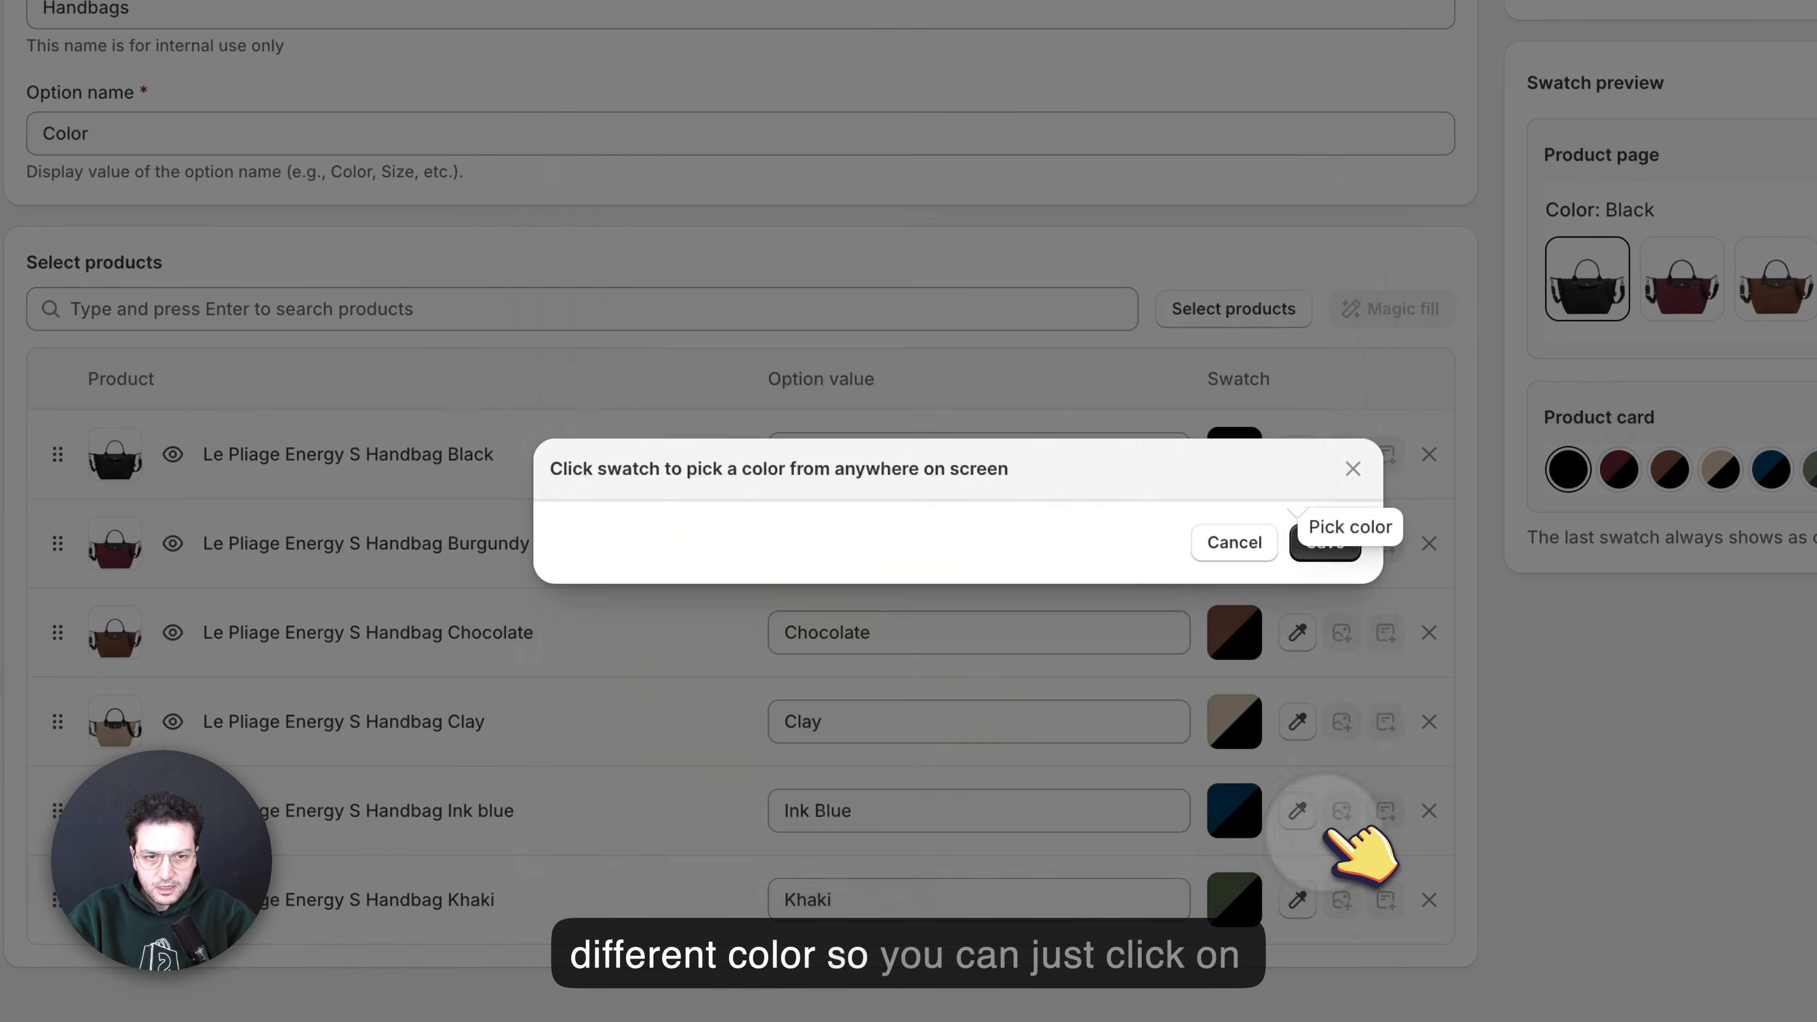
Replace the Chocolate handbag swatch's primary color with the brown sampled from its product image, and save it.
{"action": "left_click", "coordinate": [1297, 632]}
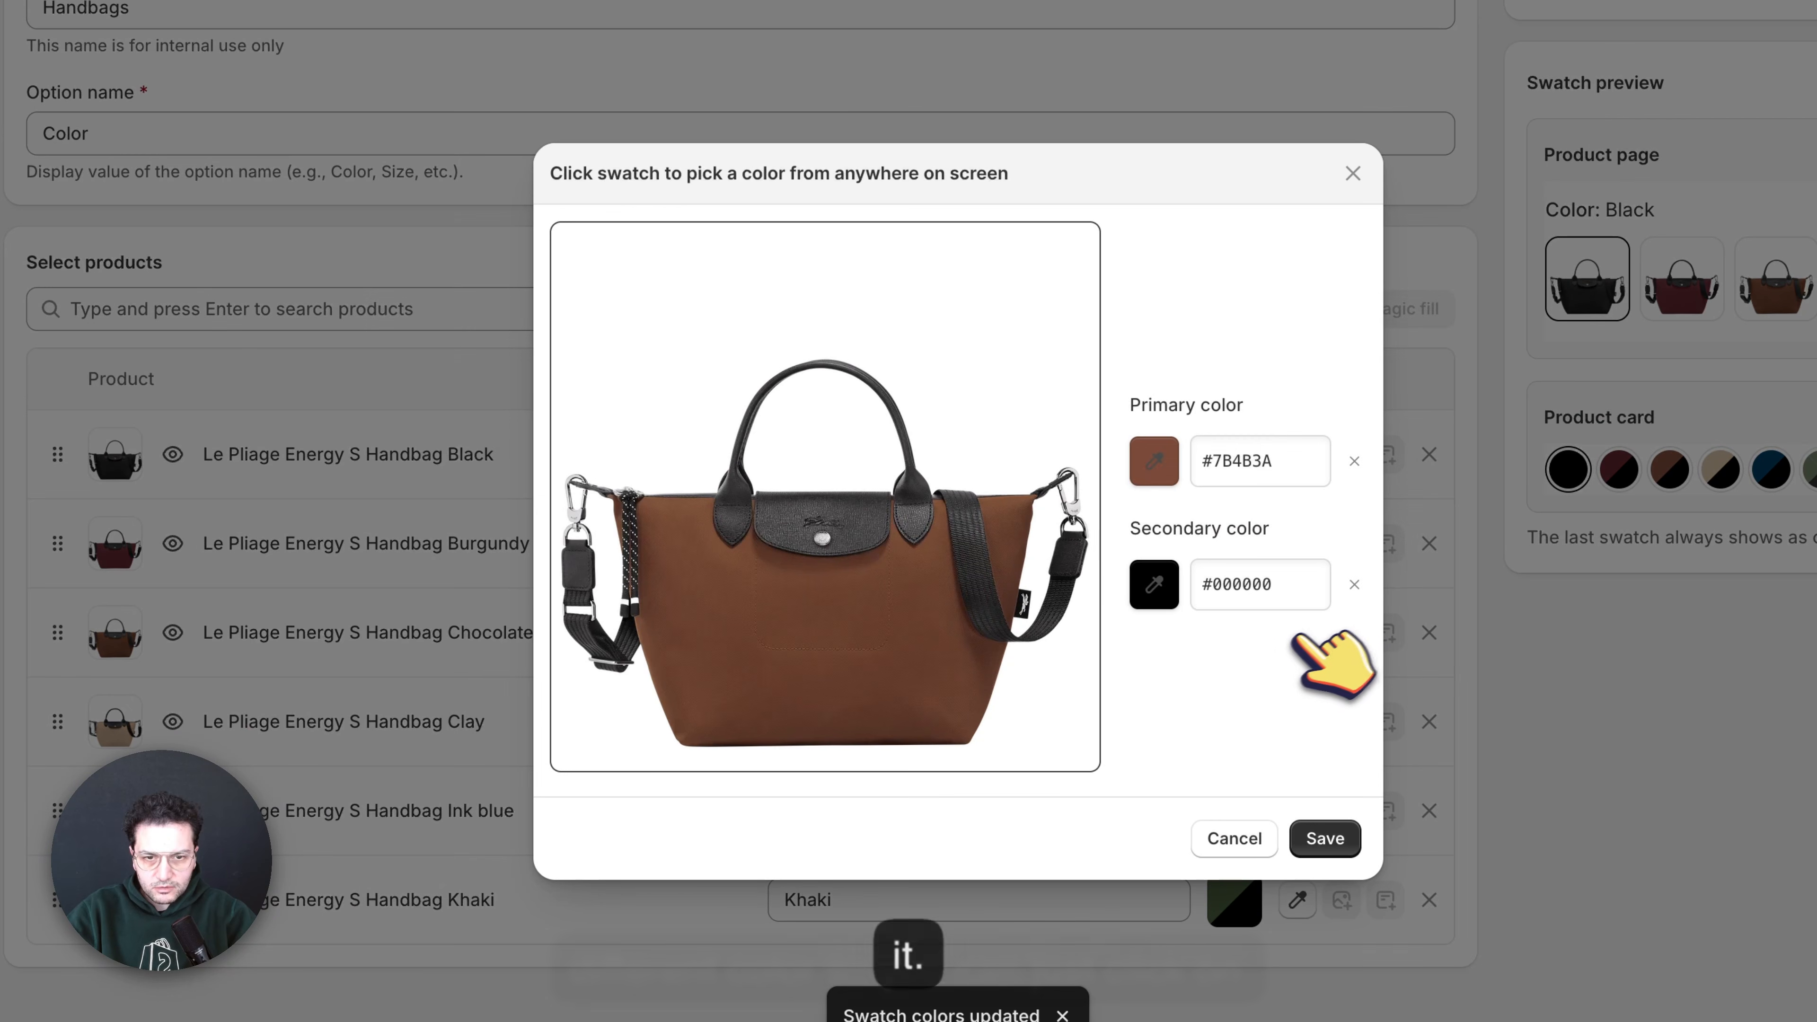
{"action": "left_click", "coordinate": [1153, 460]}
{"action": "left_click", "coordinate": [929, 615]}
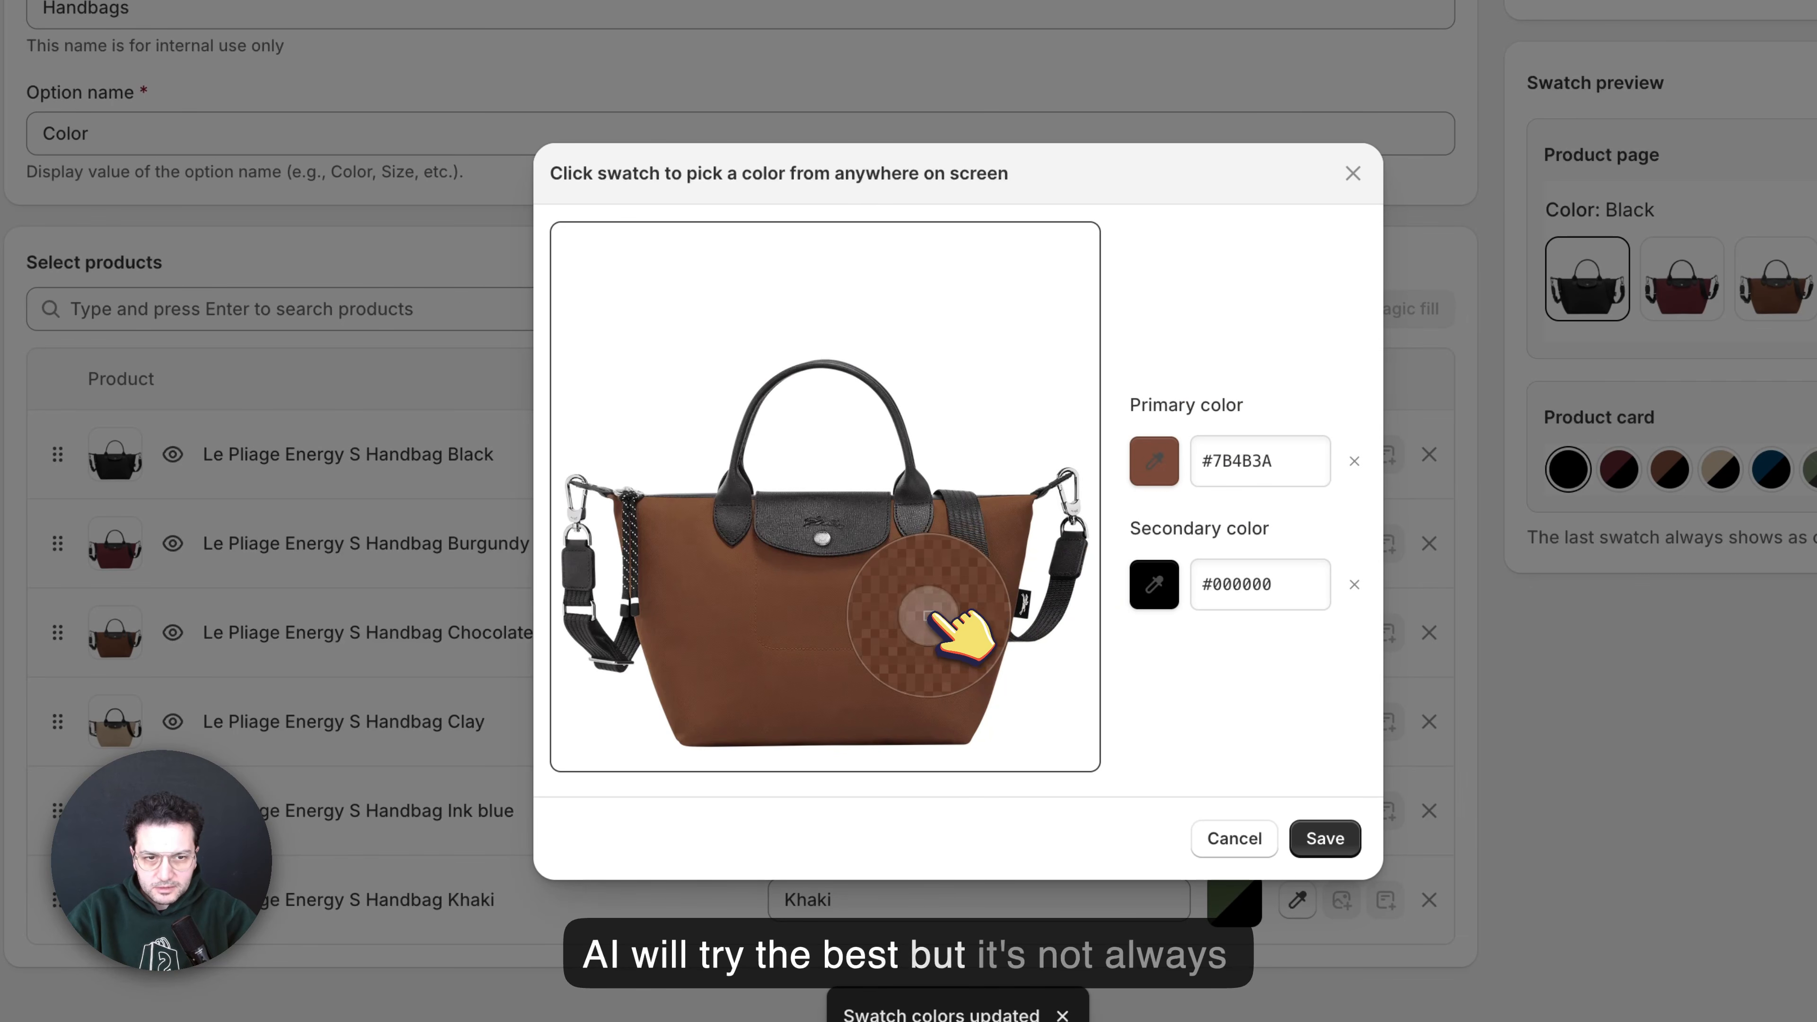
{"action": "left_click", "coordinate": [1325, 838]}
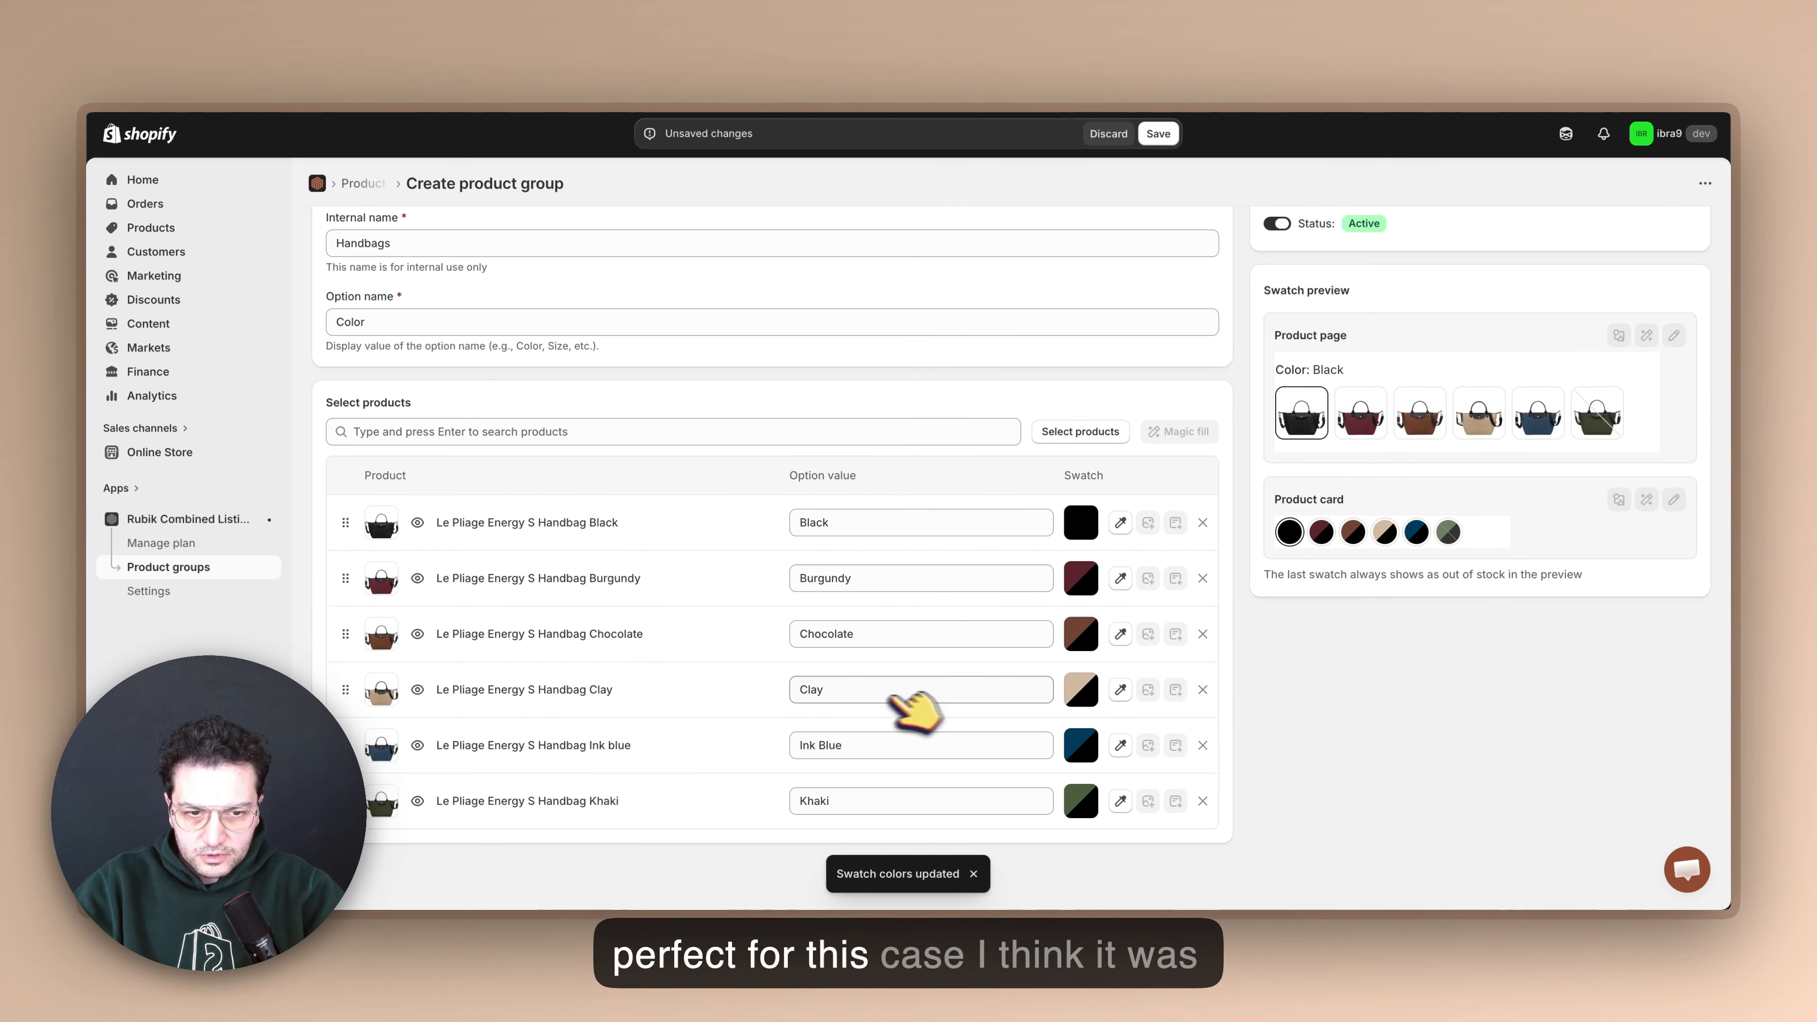
Sample primary colors from the product images for the Ink Blue swatch (#273a51) and Khaki swatch (#363923), and save the product group.
{"action": "left_click", "coordinate": [1121, 745]}
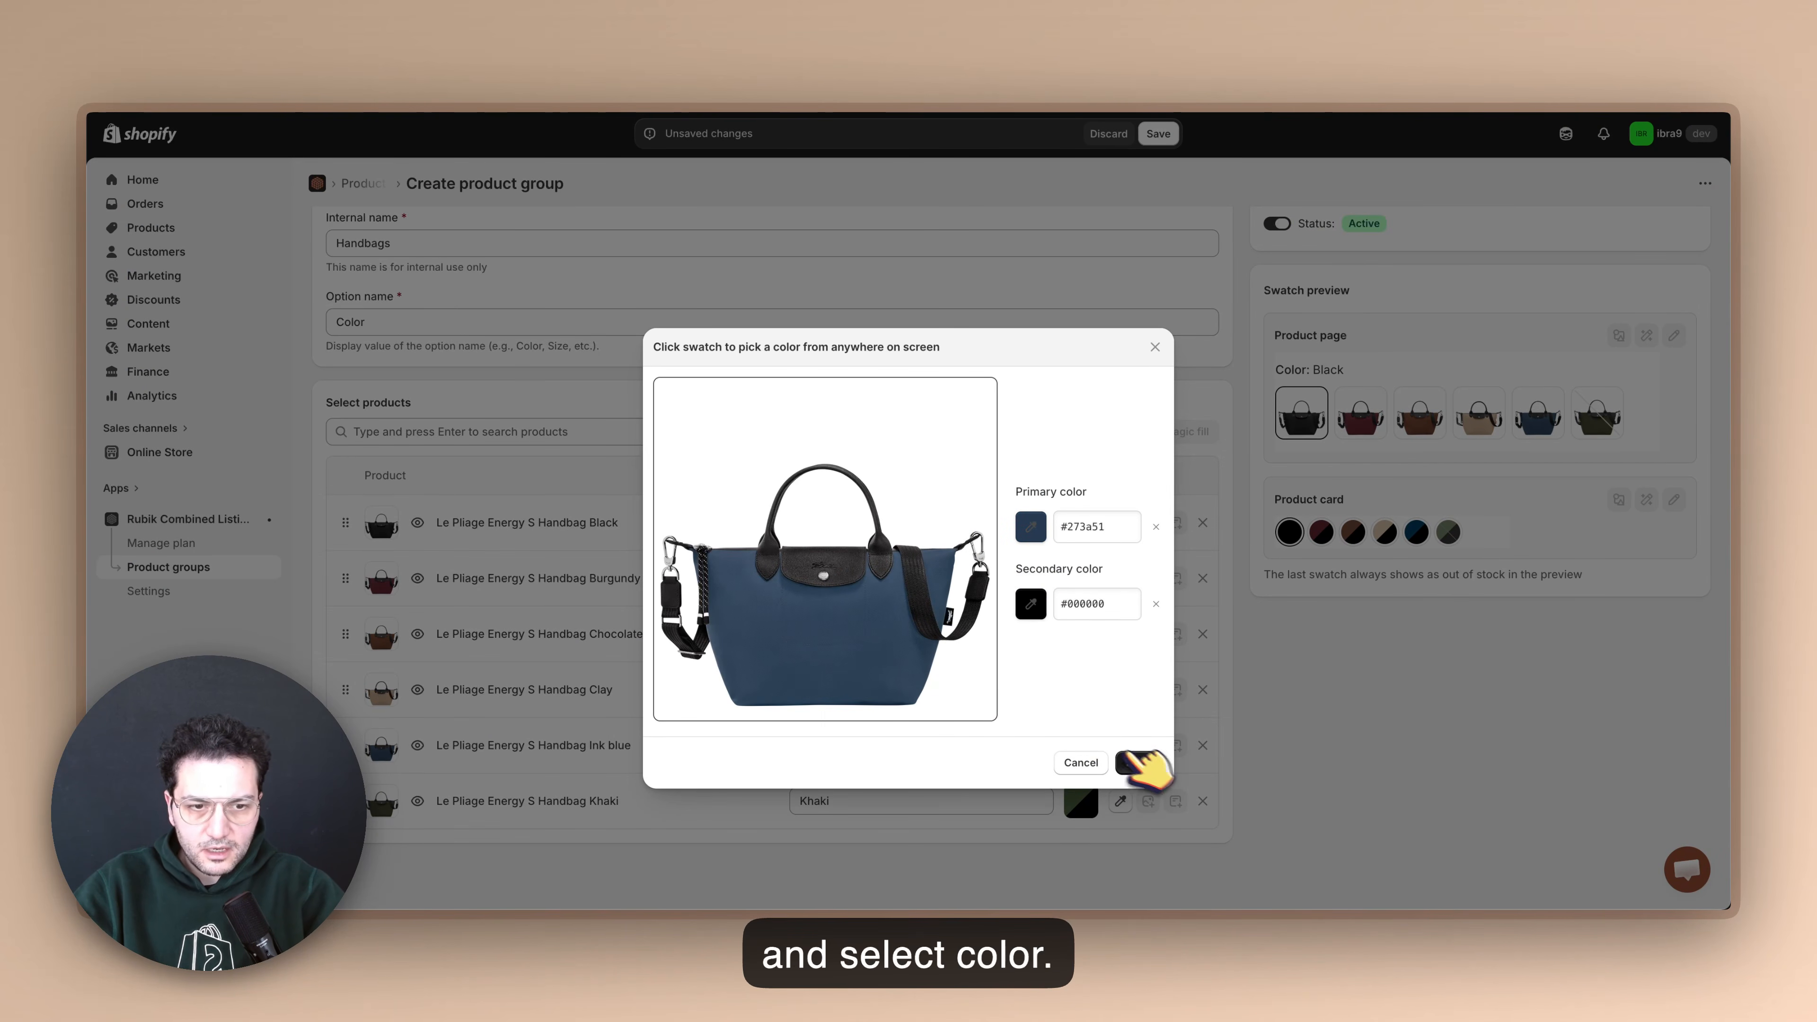
{"action": "left_click", "coordinate": [1143, 762]}
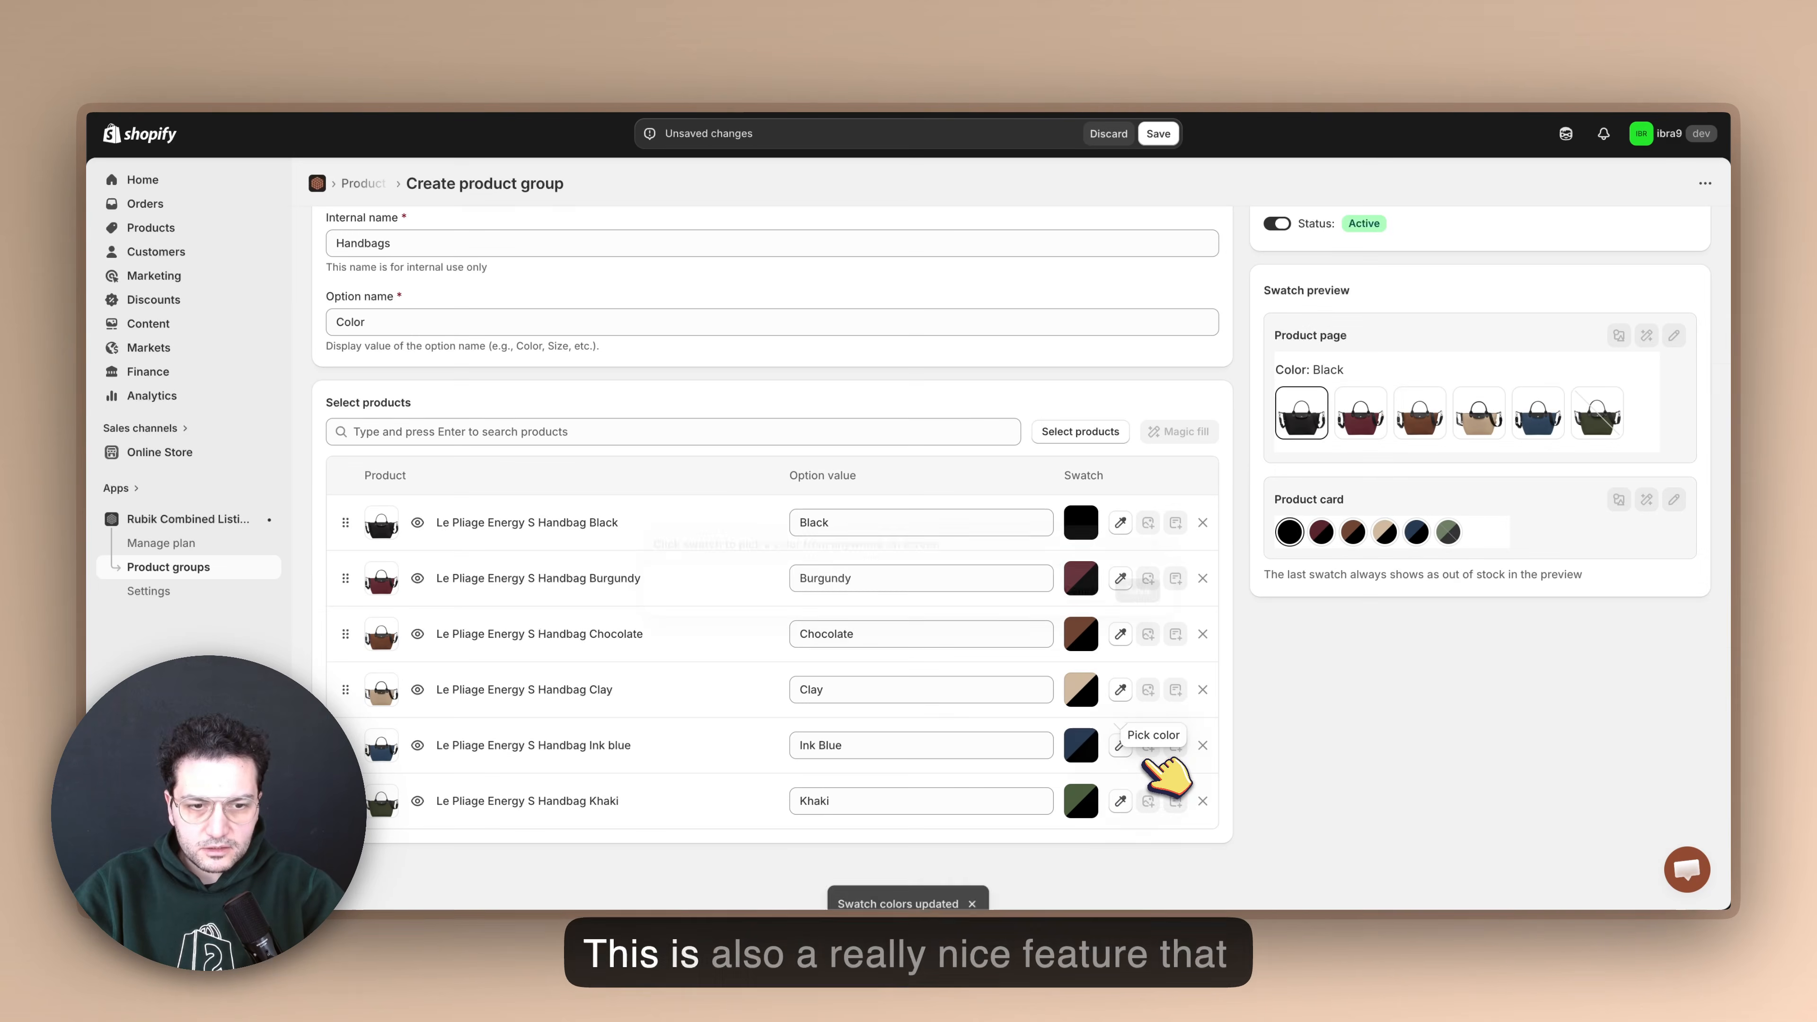
{"action": "left_click", "coordinate": [1121, 802]}
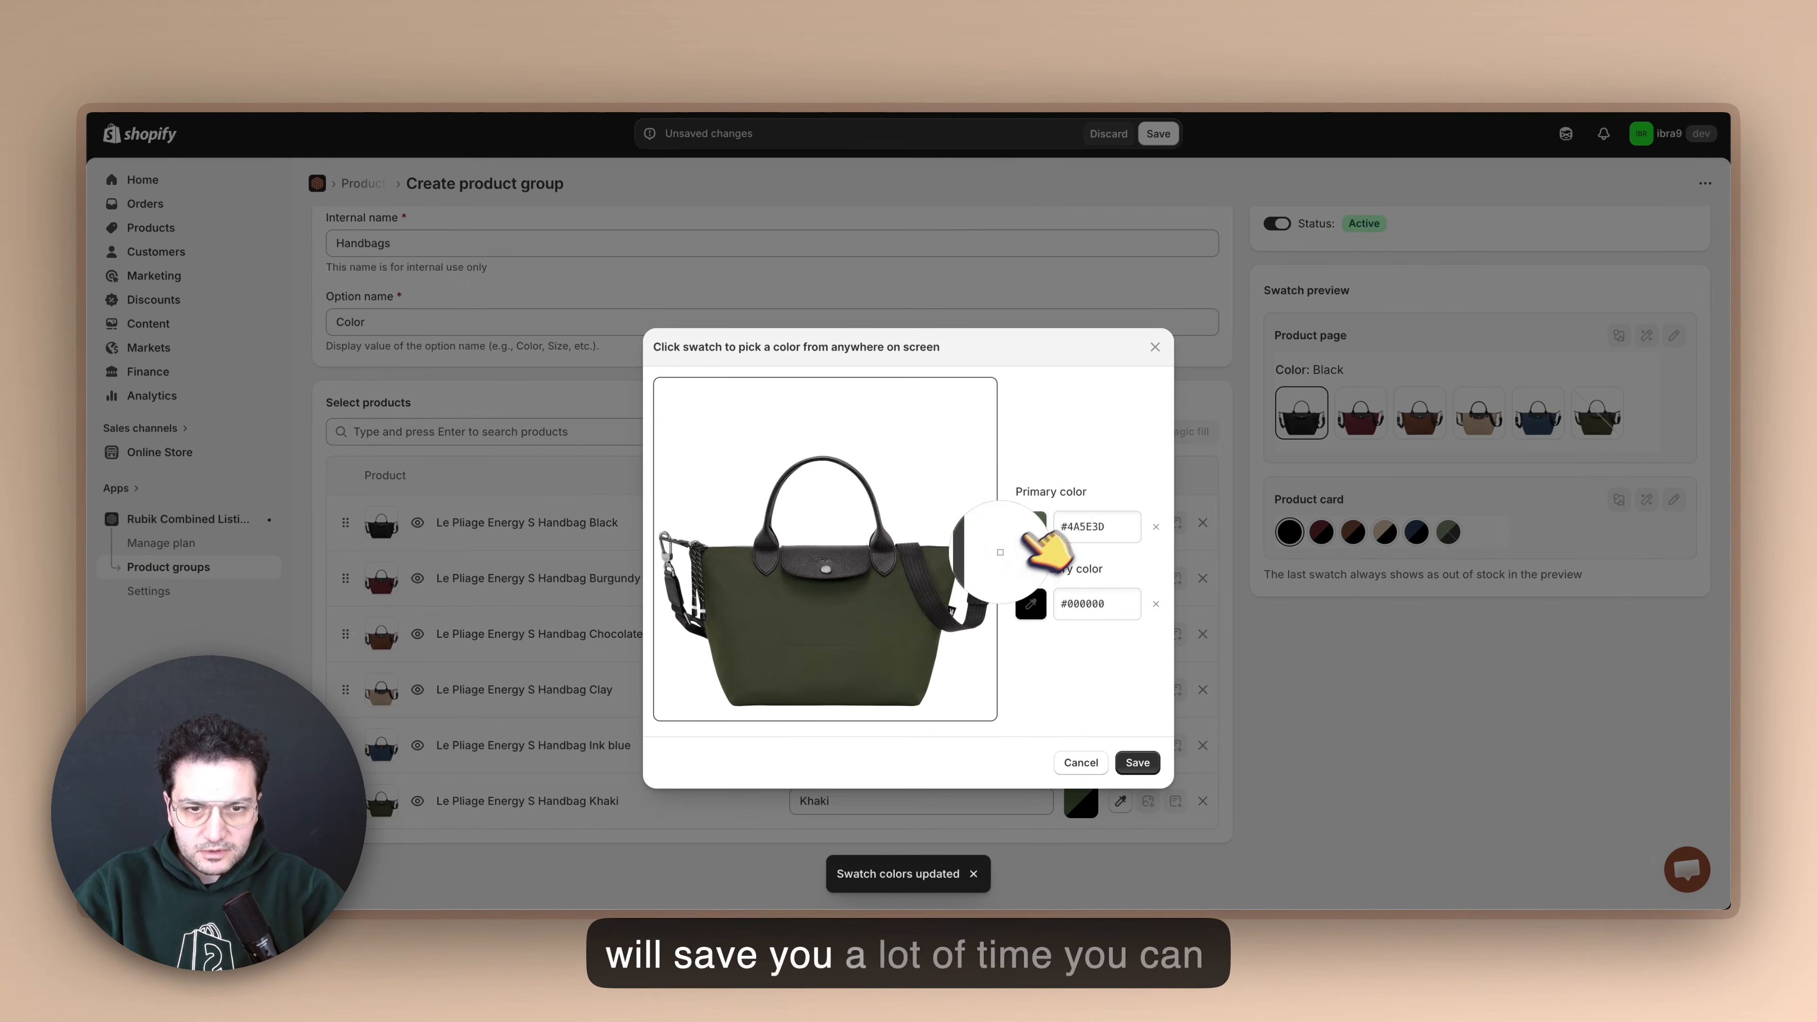
{"action": "left_click", "coordinate": [903, 630]}
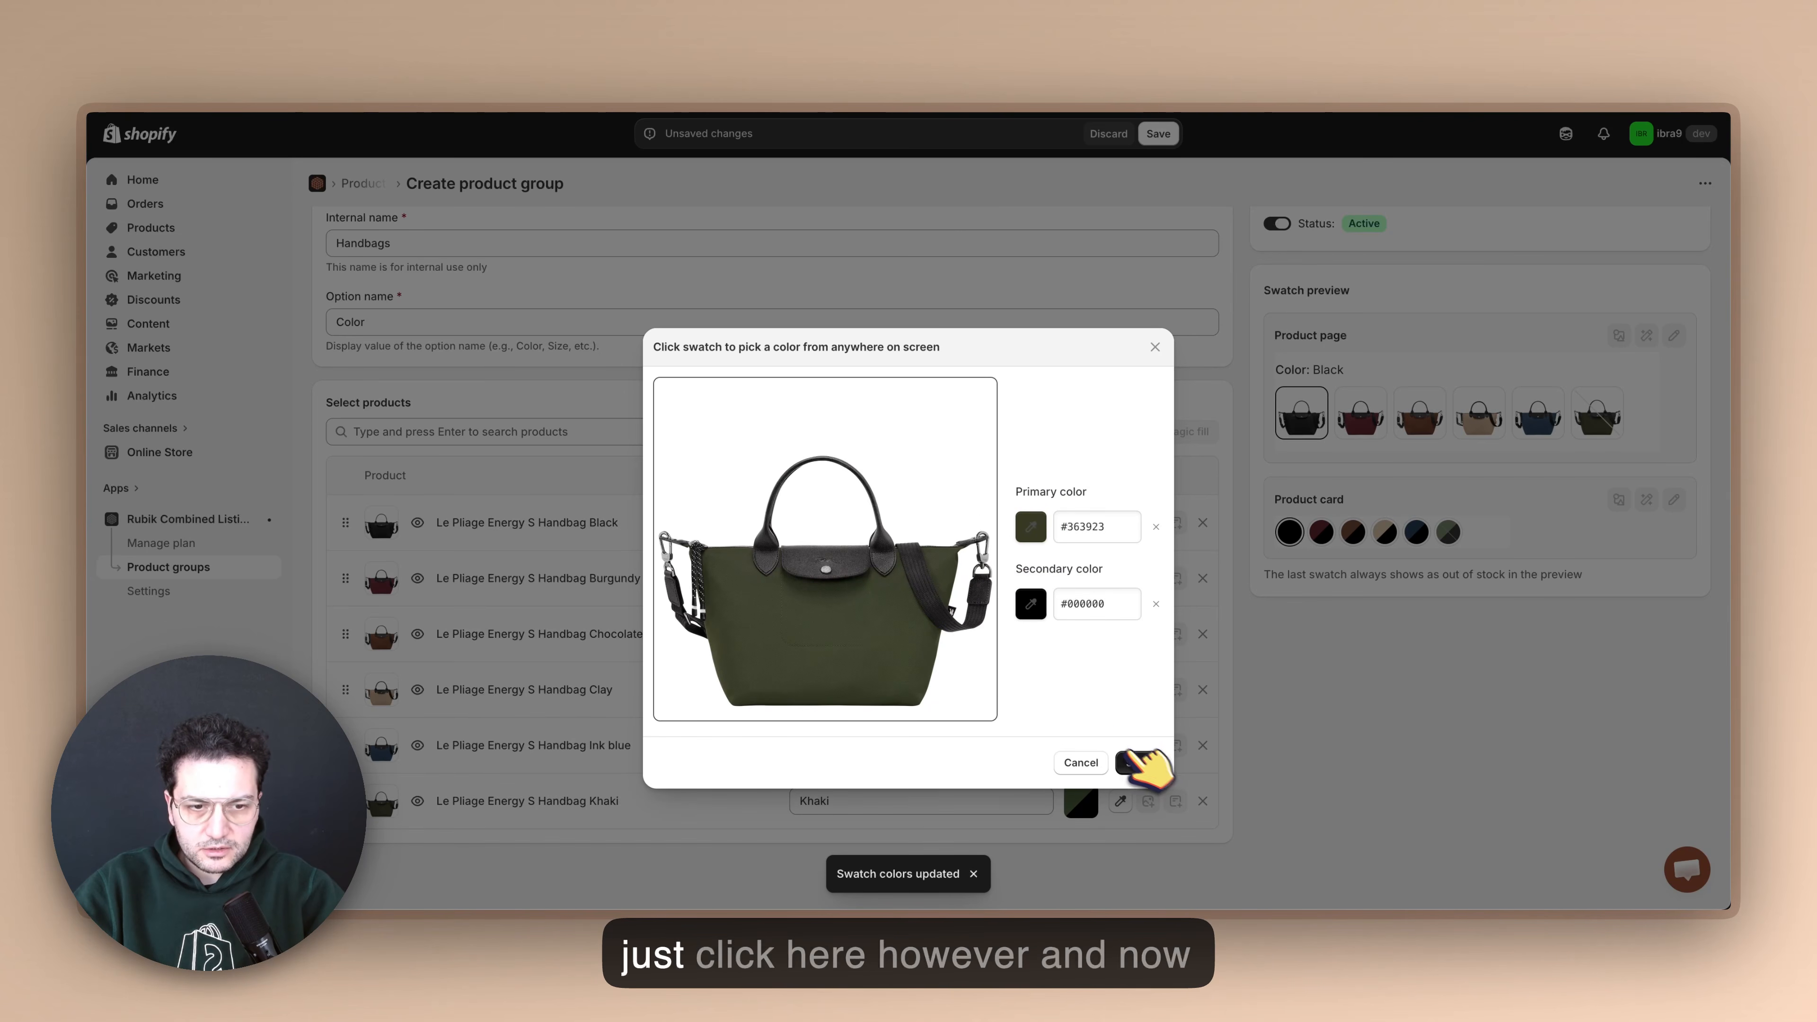
{"action": "left_click", "coordinate": [1139, 763]}
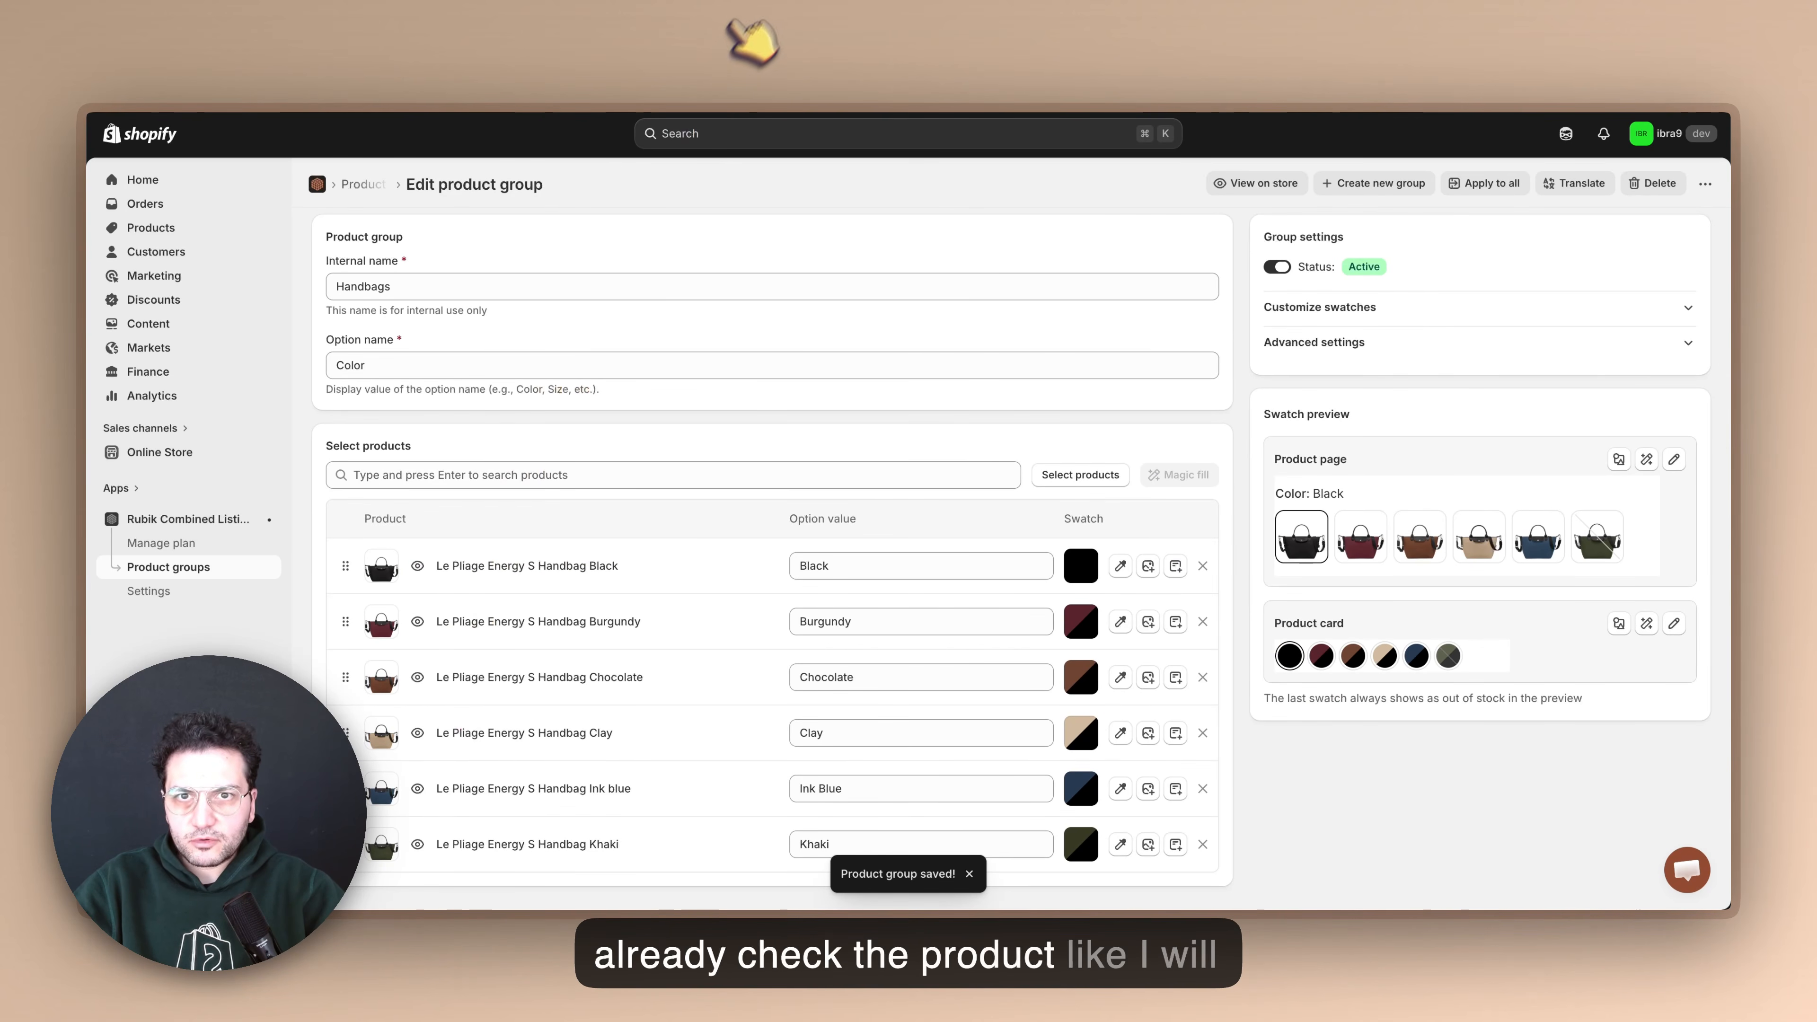
Reload the Clay handbag's storefront page to check its color swatches, and copy "Le Pliage Energy" from the product title.
{"action": "left_click", "coordinate": [702, 23]}
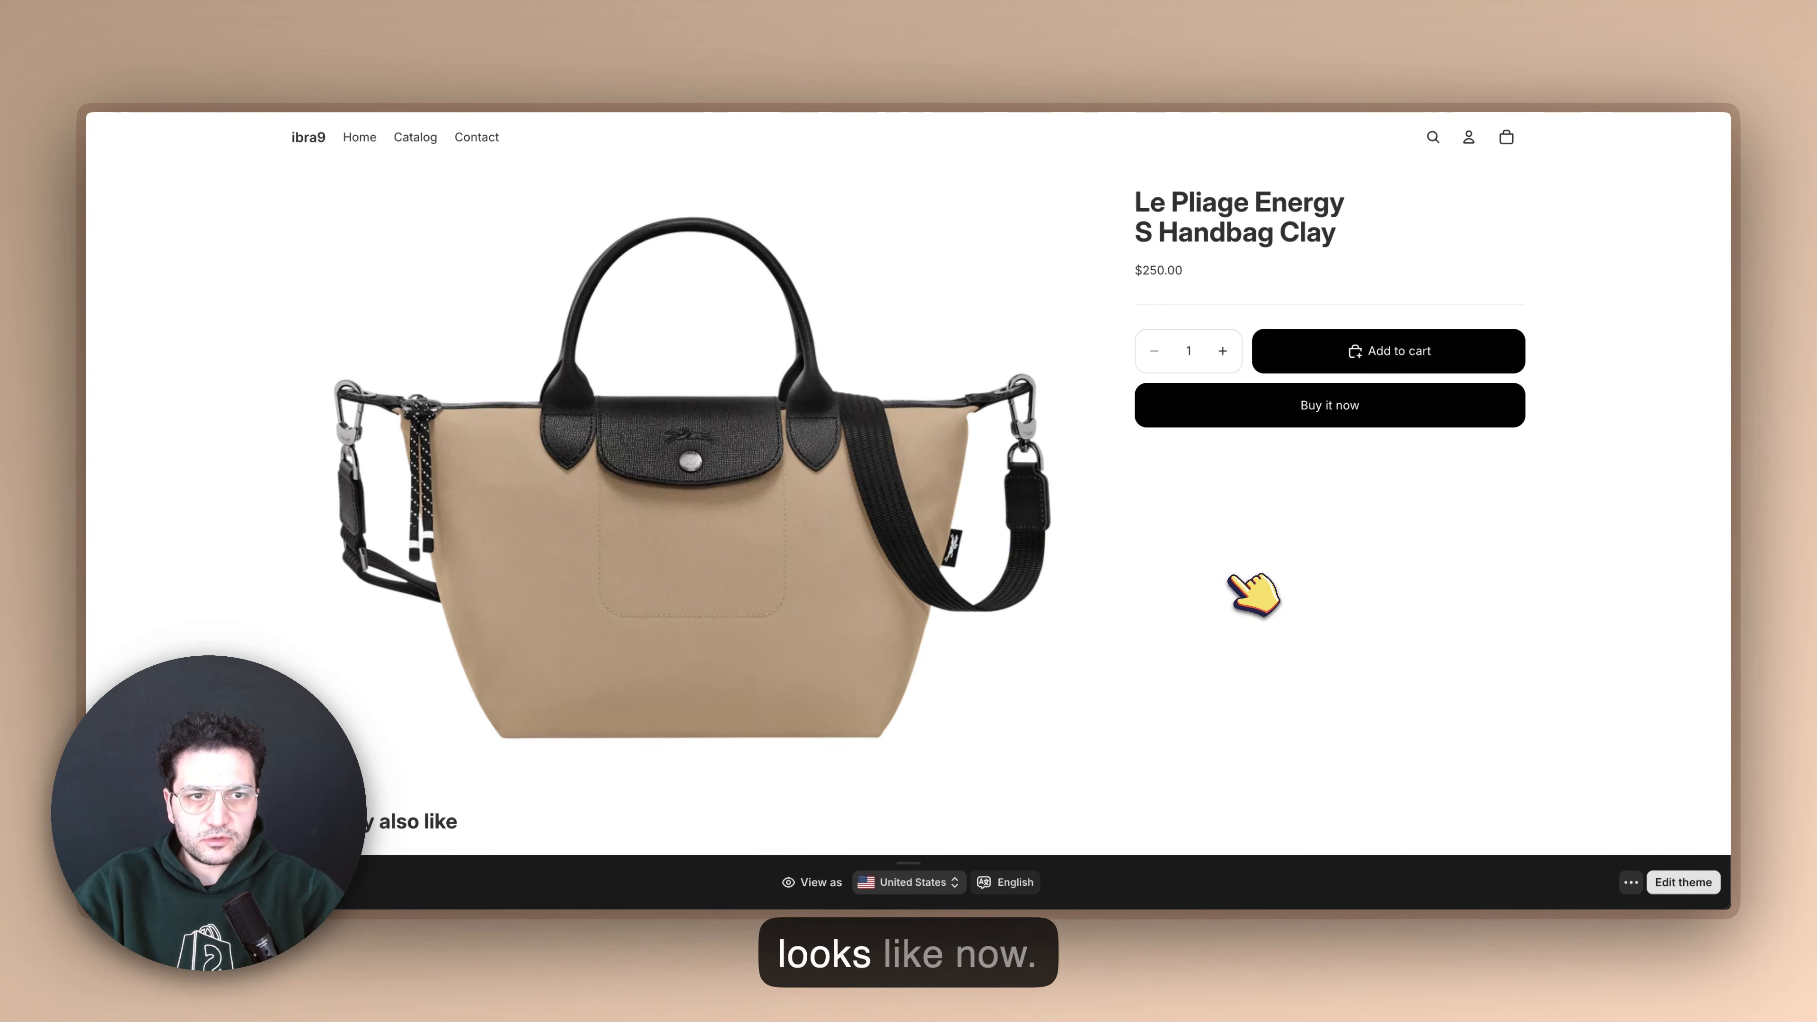
{"action": "key", "text": "super+r"}
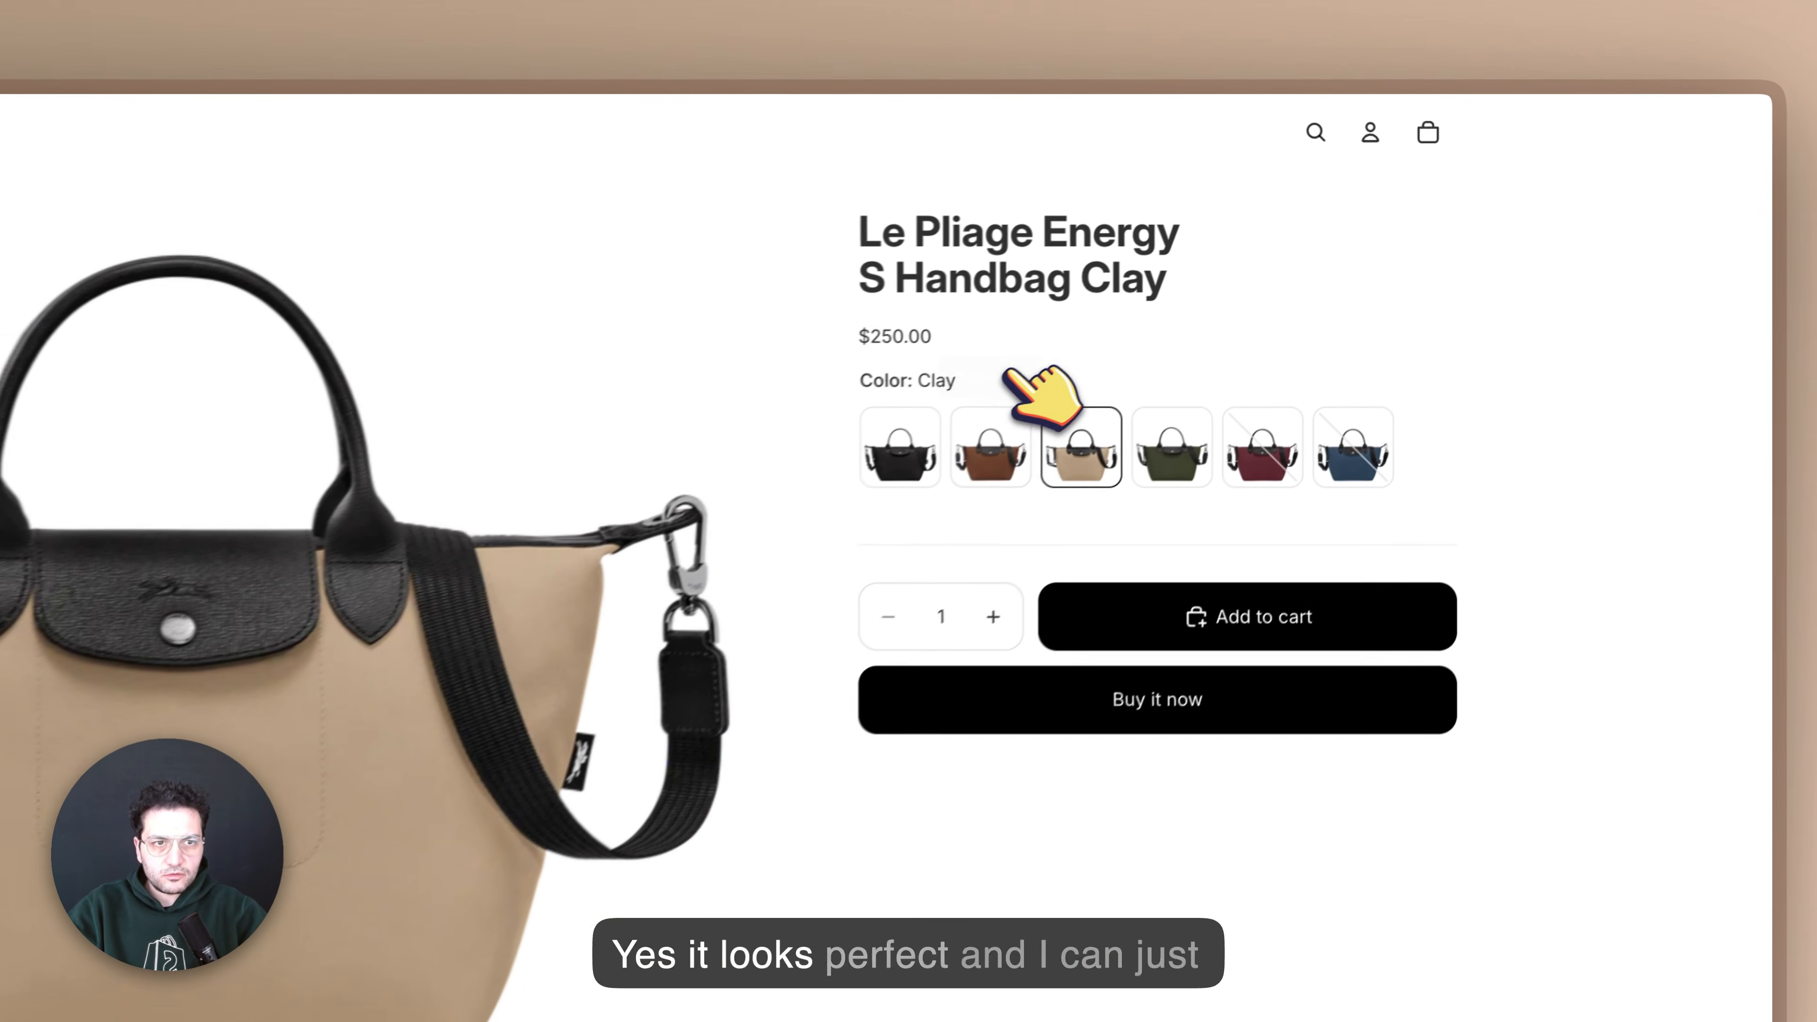
{"action": "left_click_drag", "start_coordinate": [1317, 239], "coordinate": [1101, 210]}
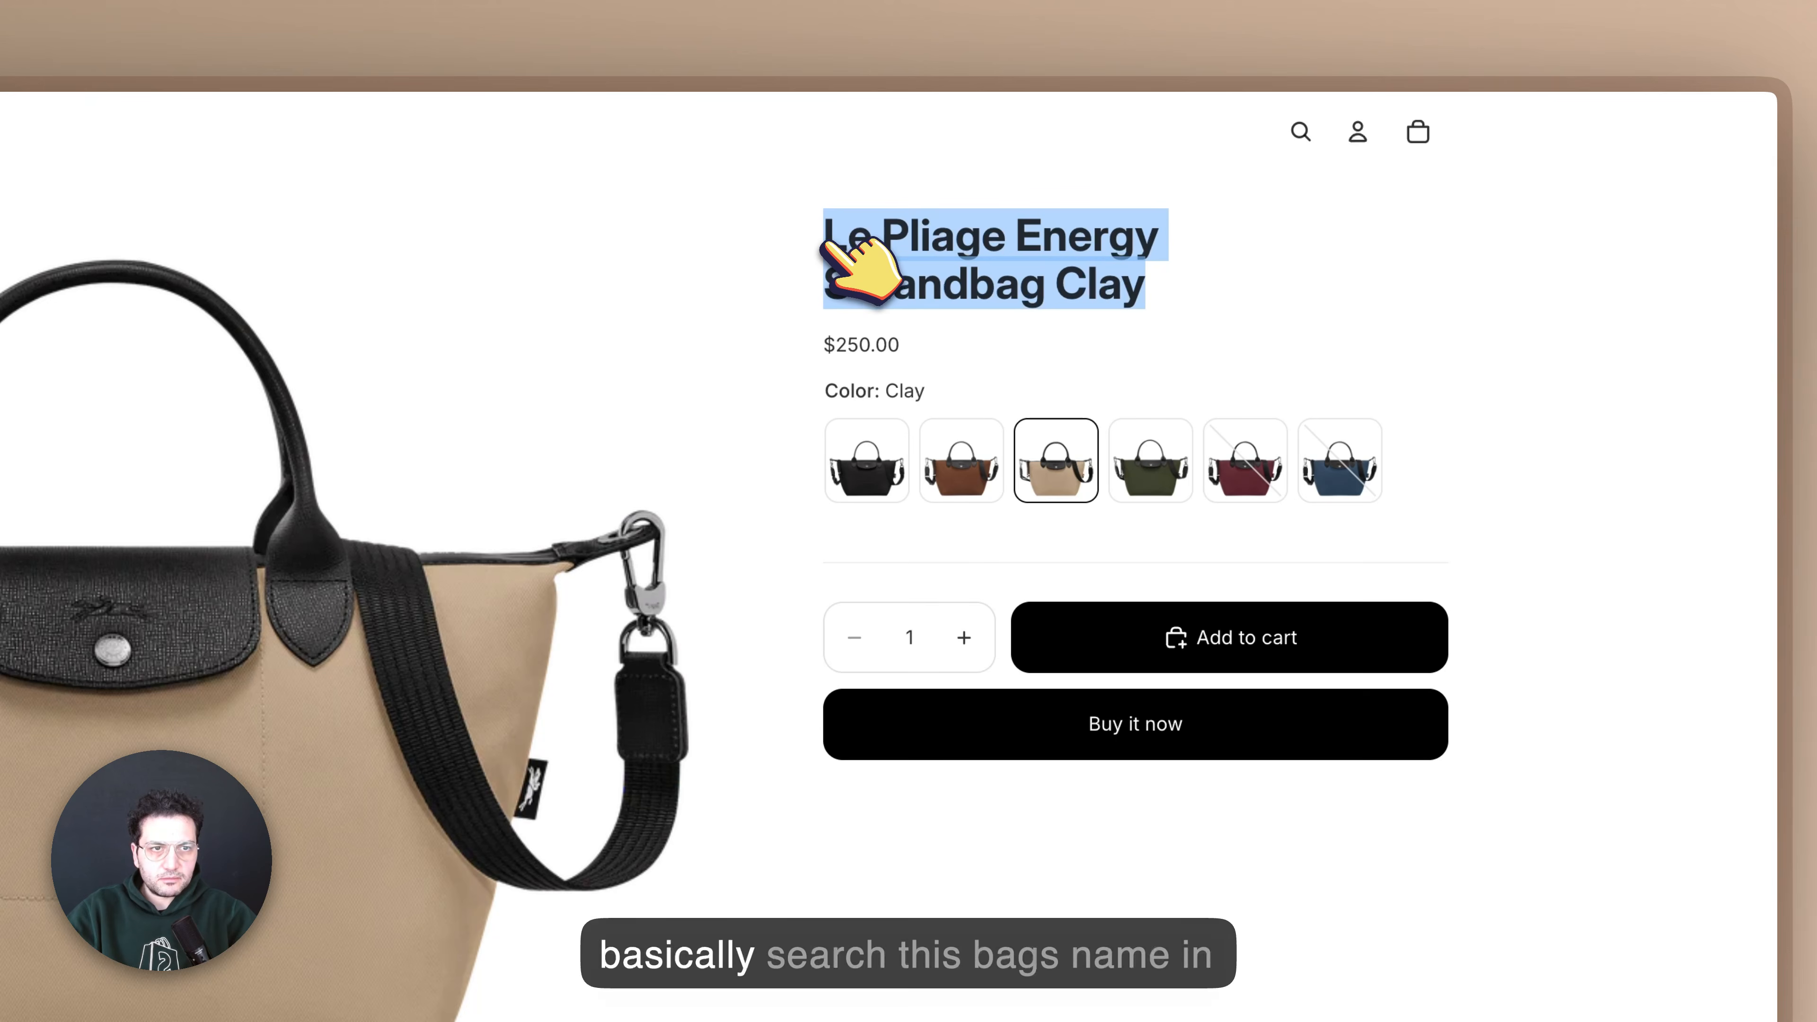
{"action": "left_click", "coordinate": [1284, 276]}
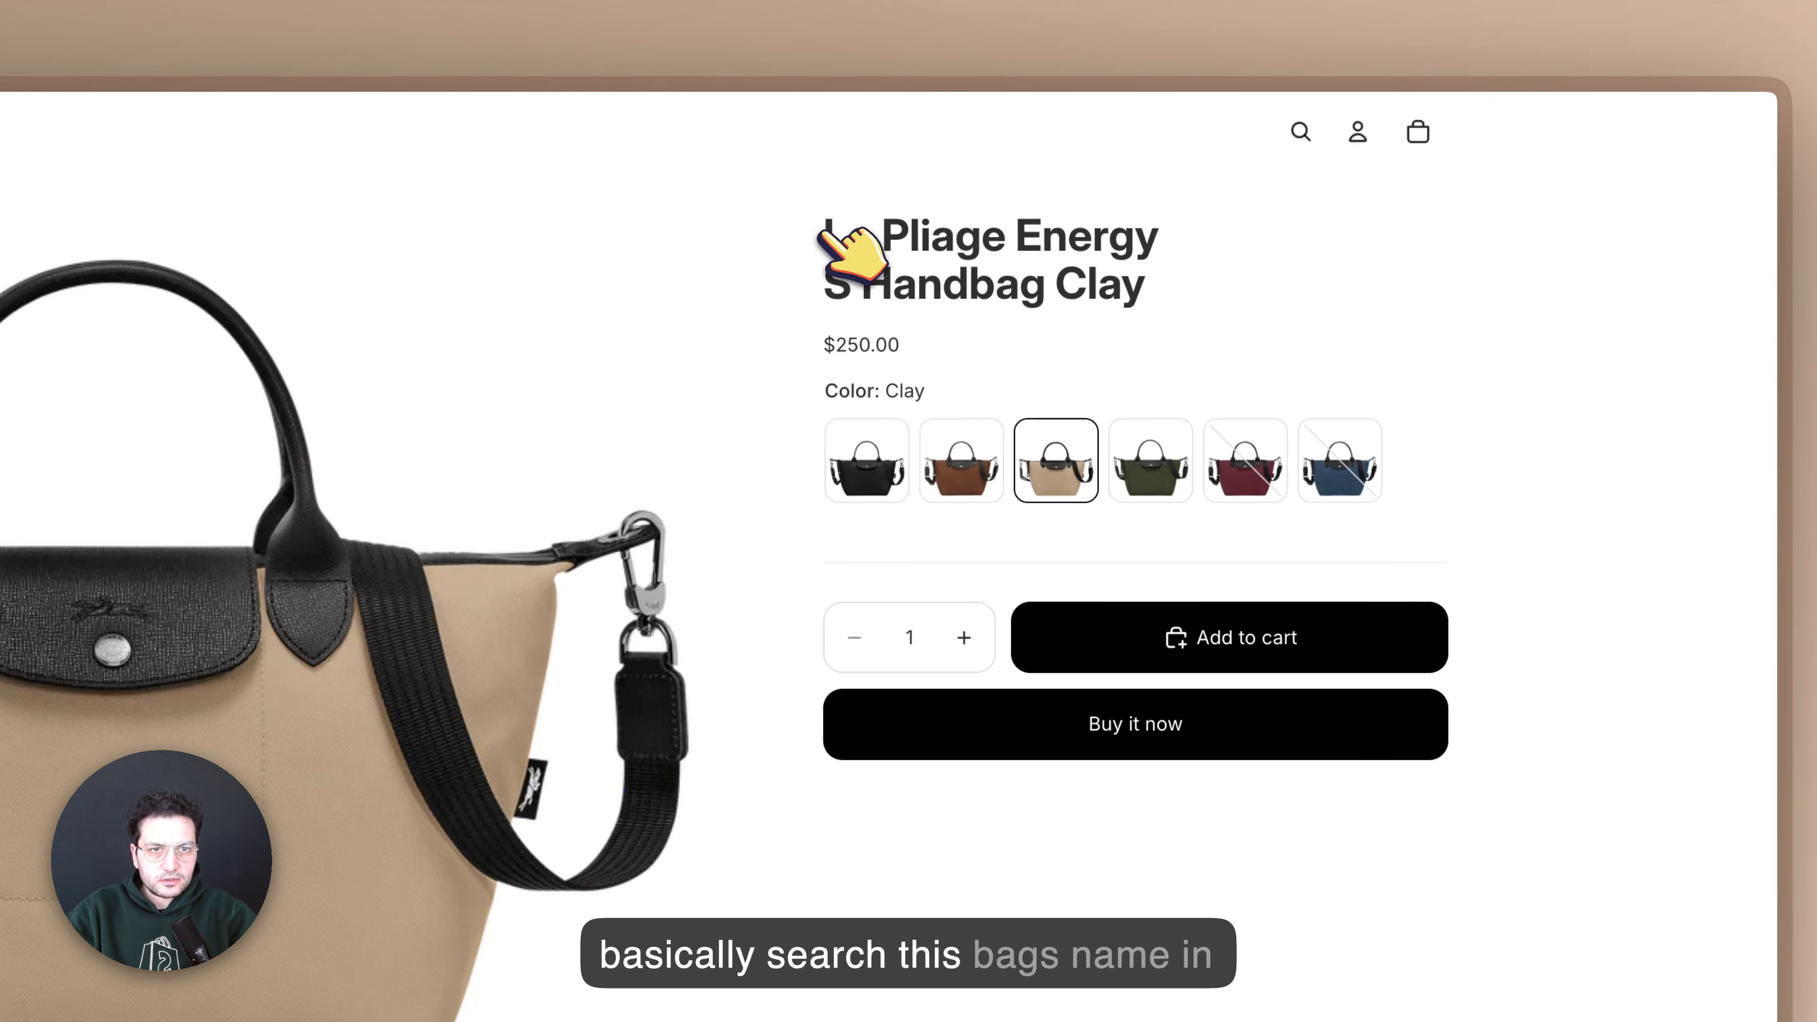
{"action": "left_click_drag", "start_coordinate": [819, 231], "coordinate": [1175, 240]}
Check the recently viewed handbag's swatches in the store search, and browse the store's Catalog page.
{"action": "left_click", "coordinate": [1301, 132]}
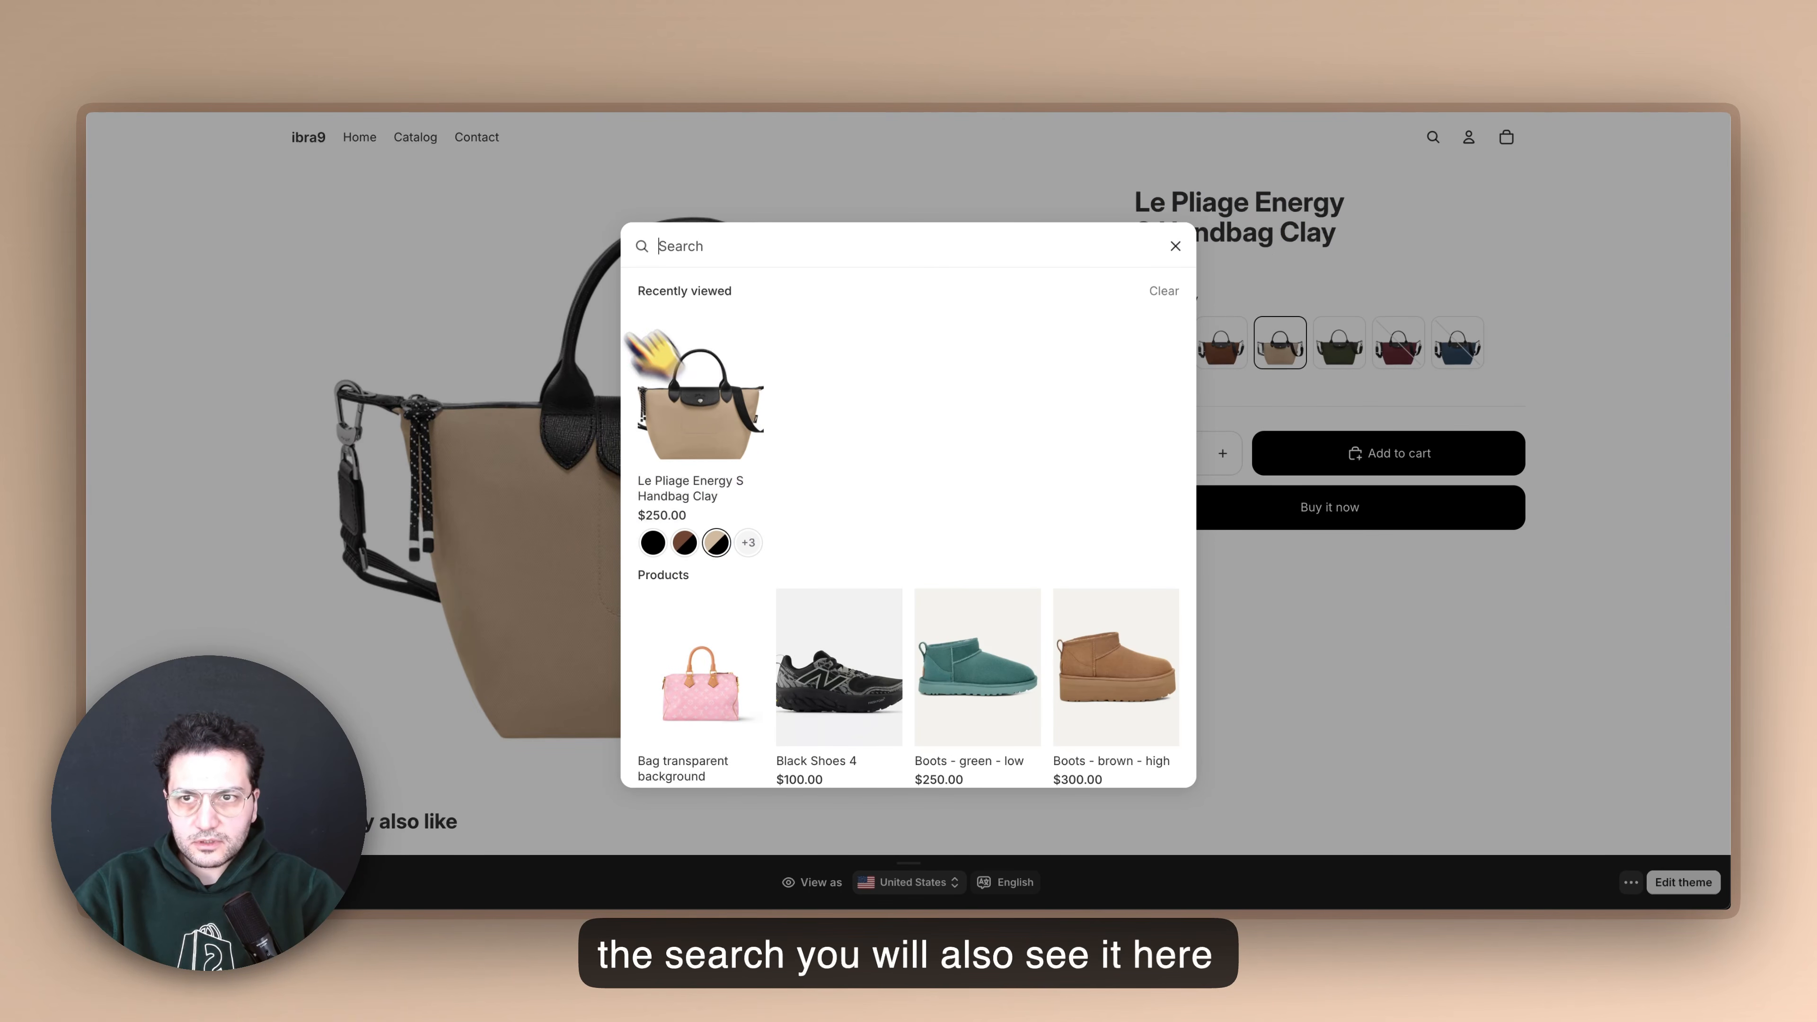
{"action": "left_click", "coordinate": [467, 161]}
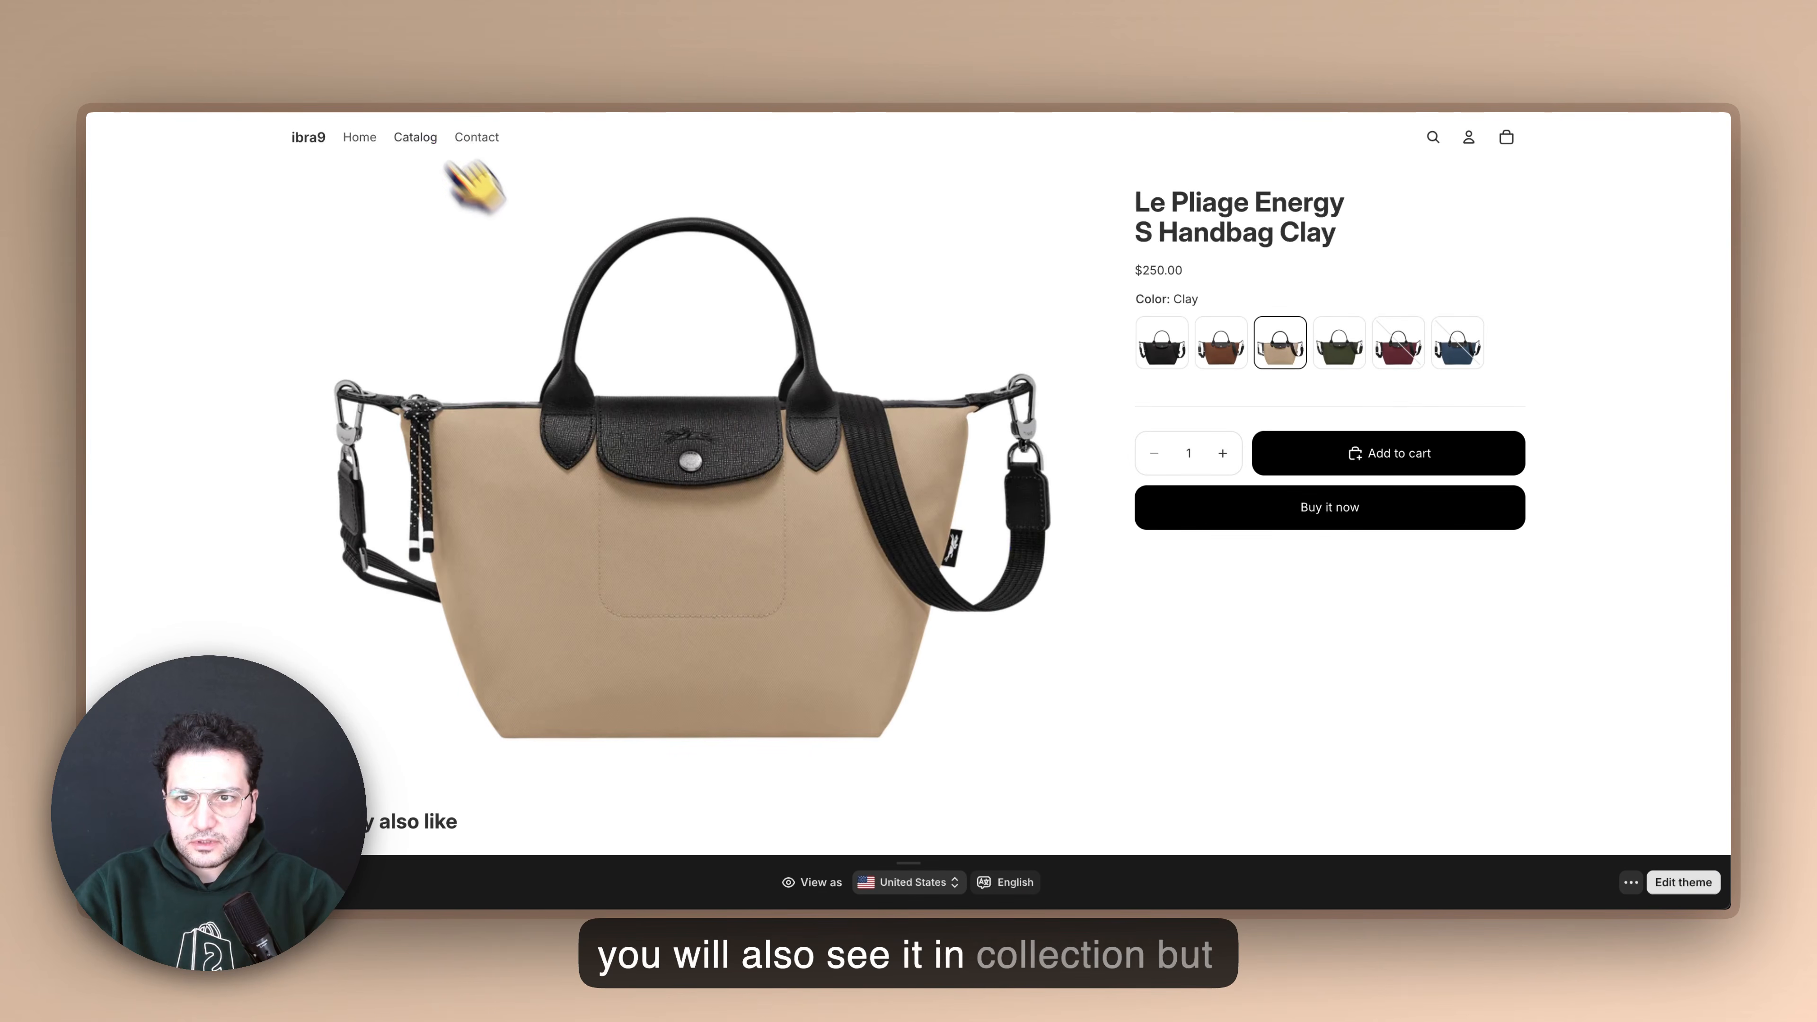
{"action": "scroll", "coordinate": [653, 438], "scroll_direction": "down", "scroll_amount": 10}
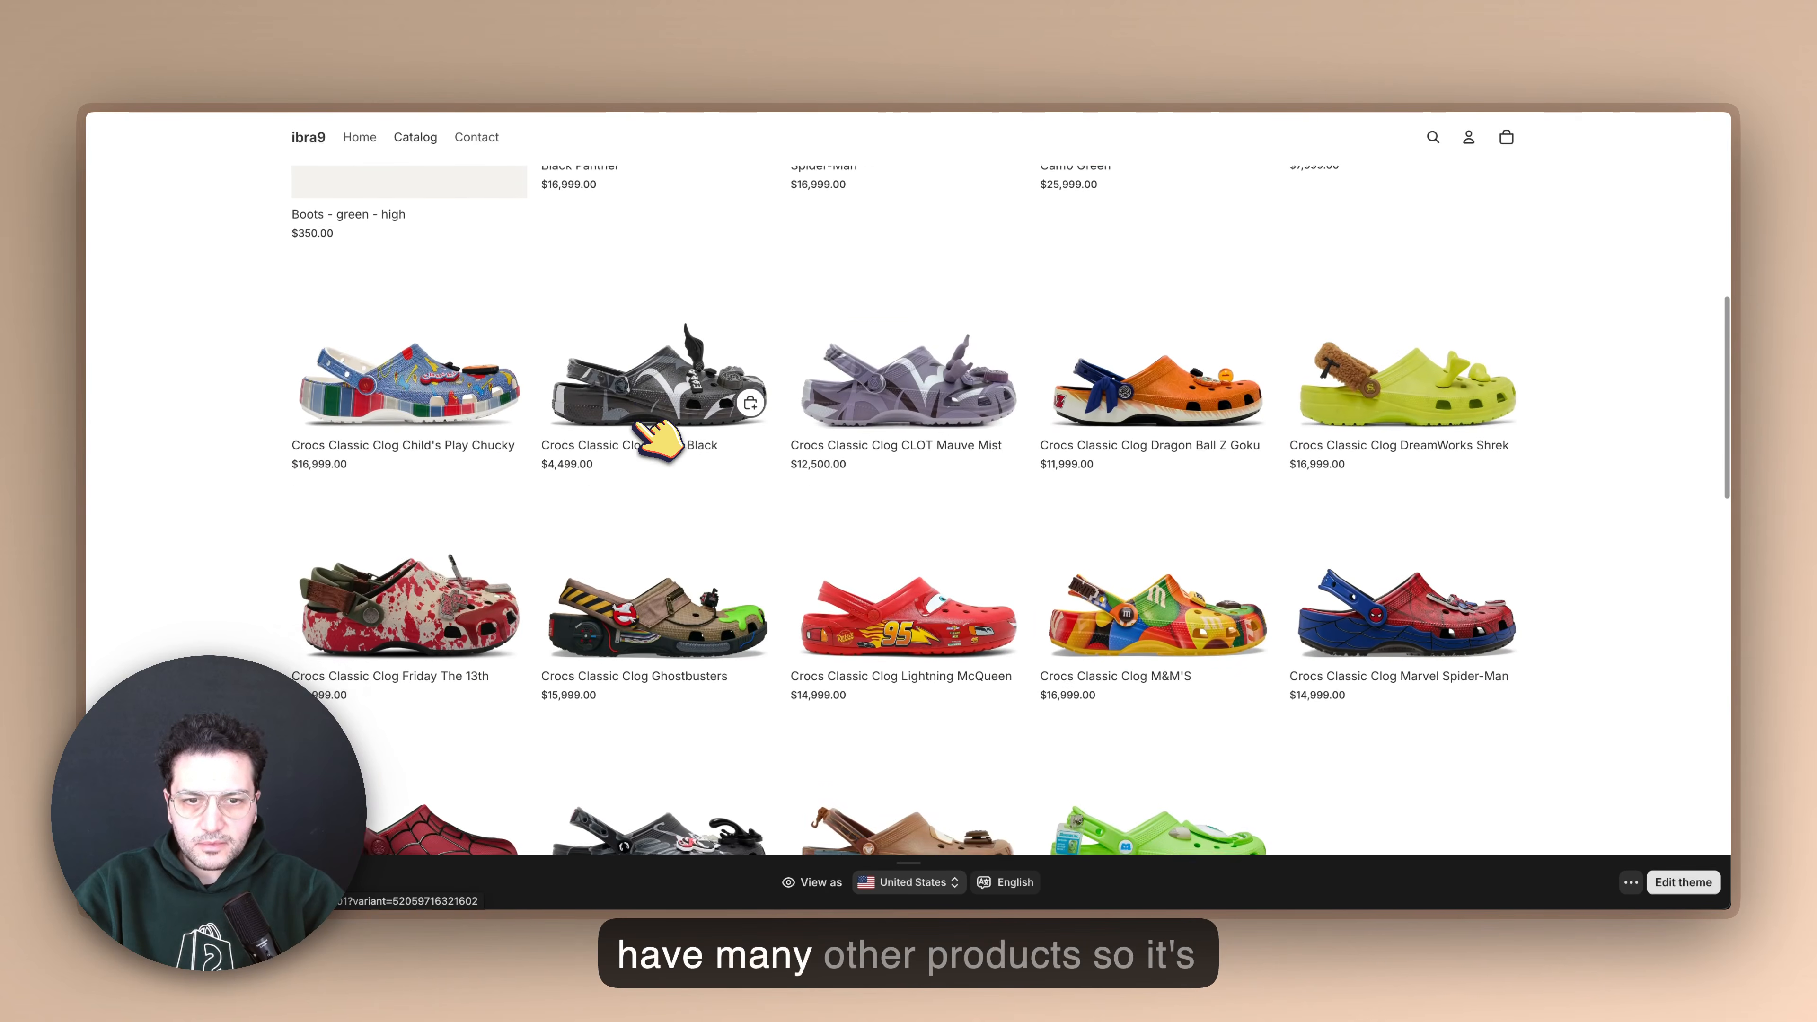
Search the store for "Le Pliage Energy" and examine the color swatches on the product cards of the search results page.
{"action": "scroll", "coordinate": [653, 439], "scroll_direction": "up", "scroll_amount": 10}
{"action": "left_click", "coordinate": [1434, 177]}
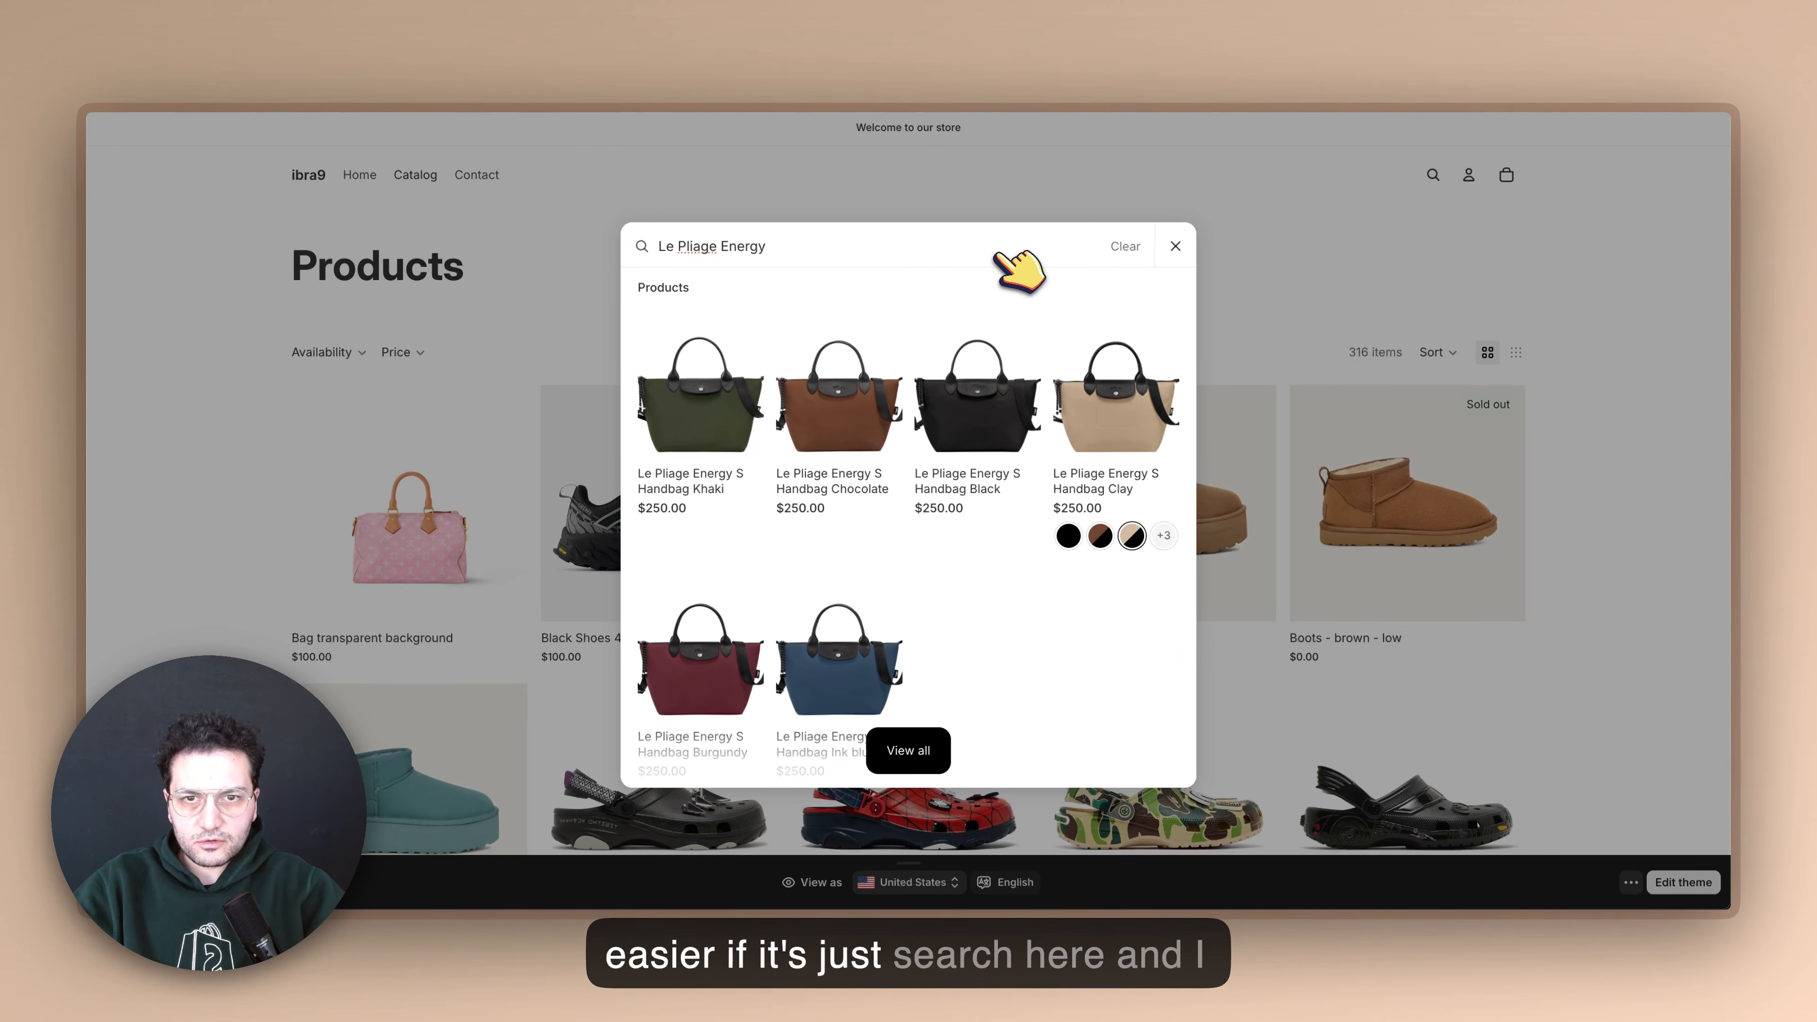
{"action": "key", "text": "Return"}
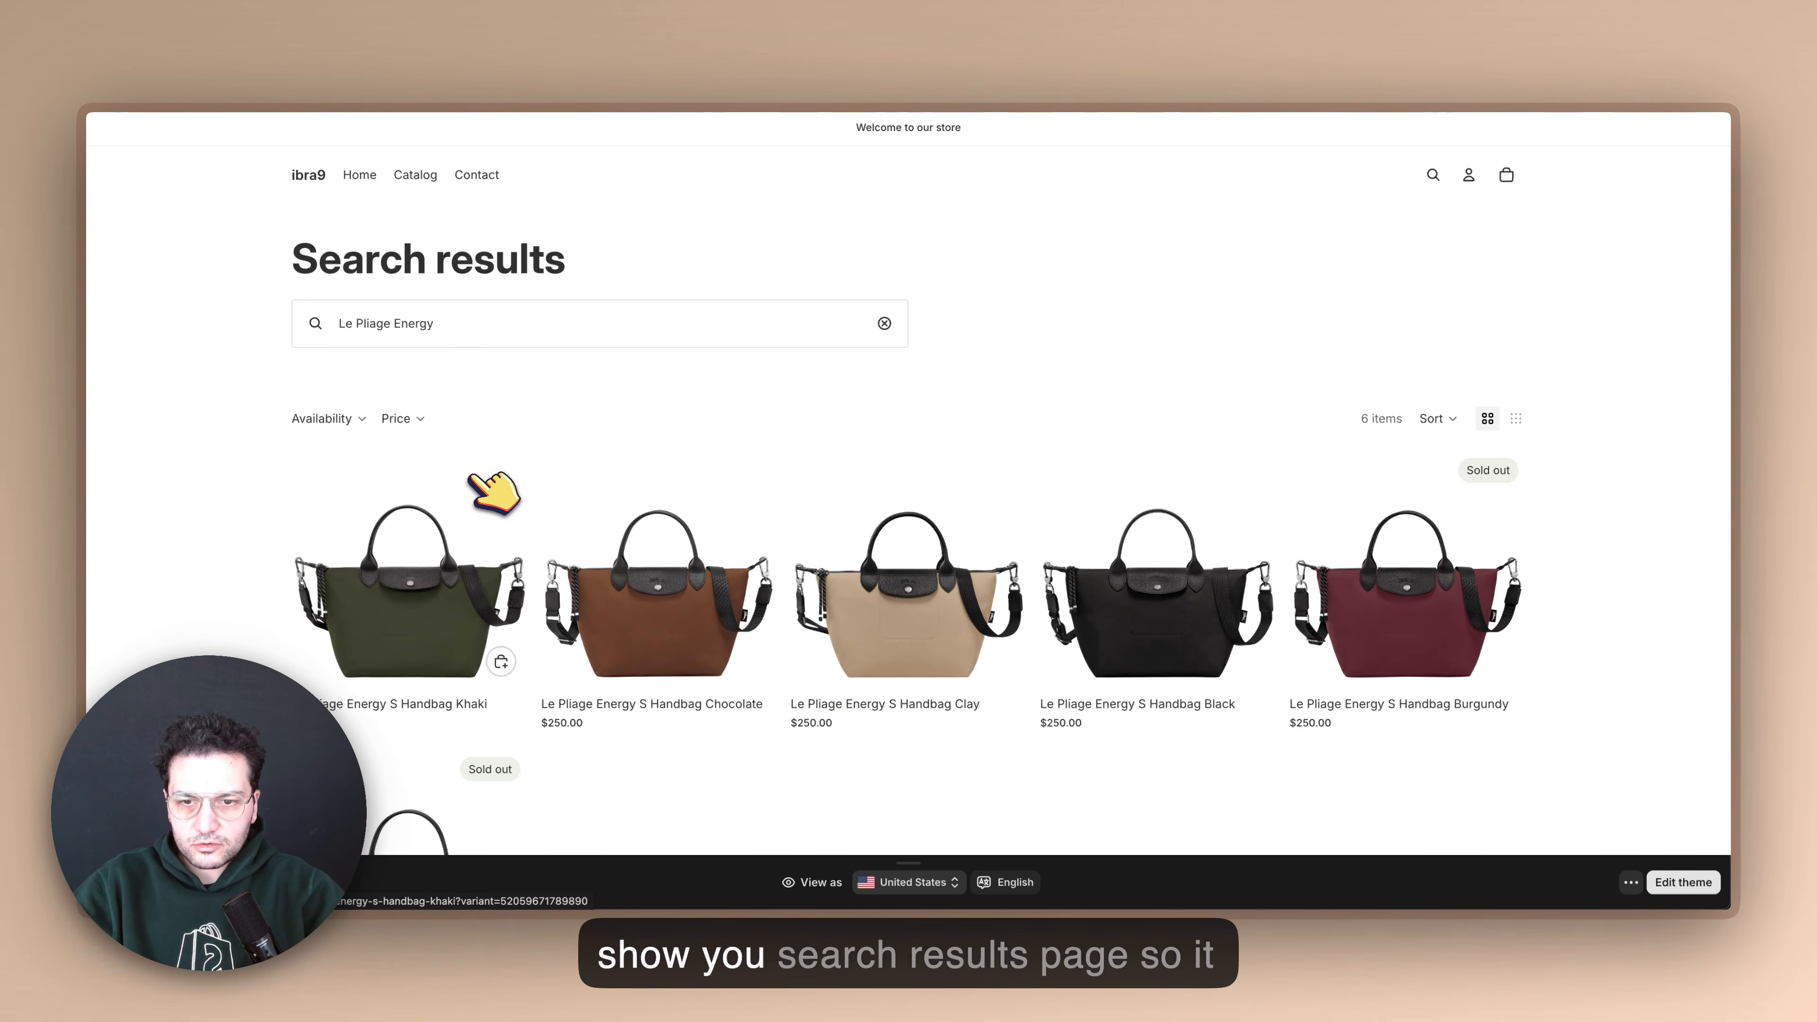
{"action": "scroll", "coordinate": [614, 573], "scroll_direction": "down", "scroll_amount": 8}
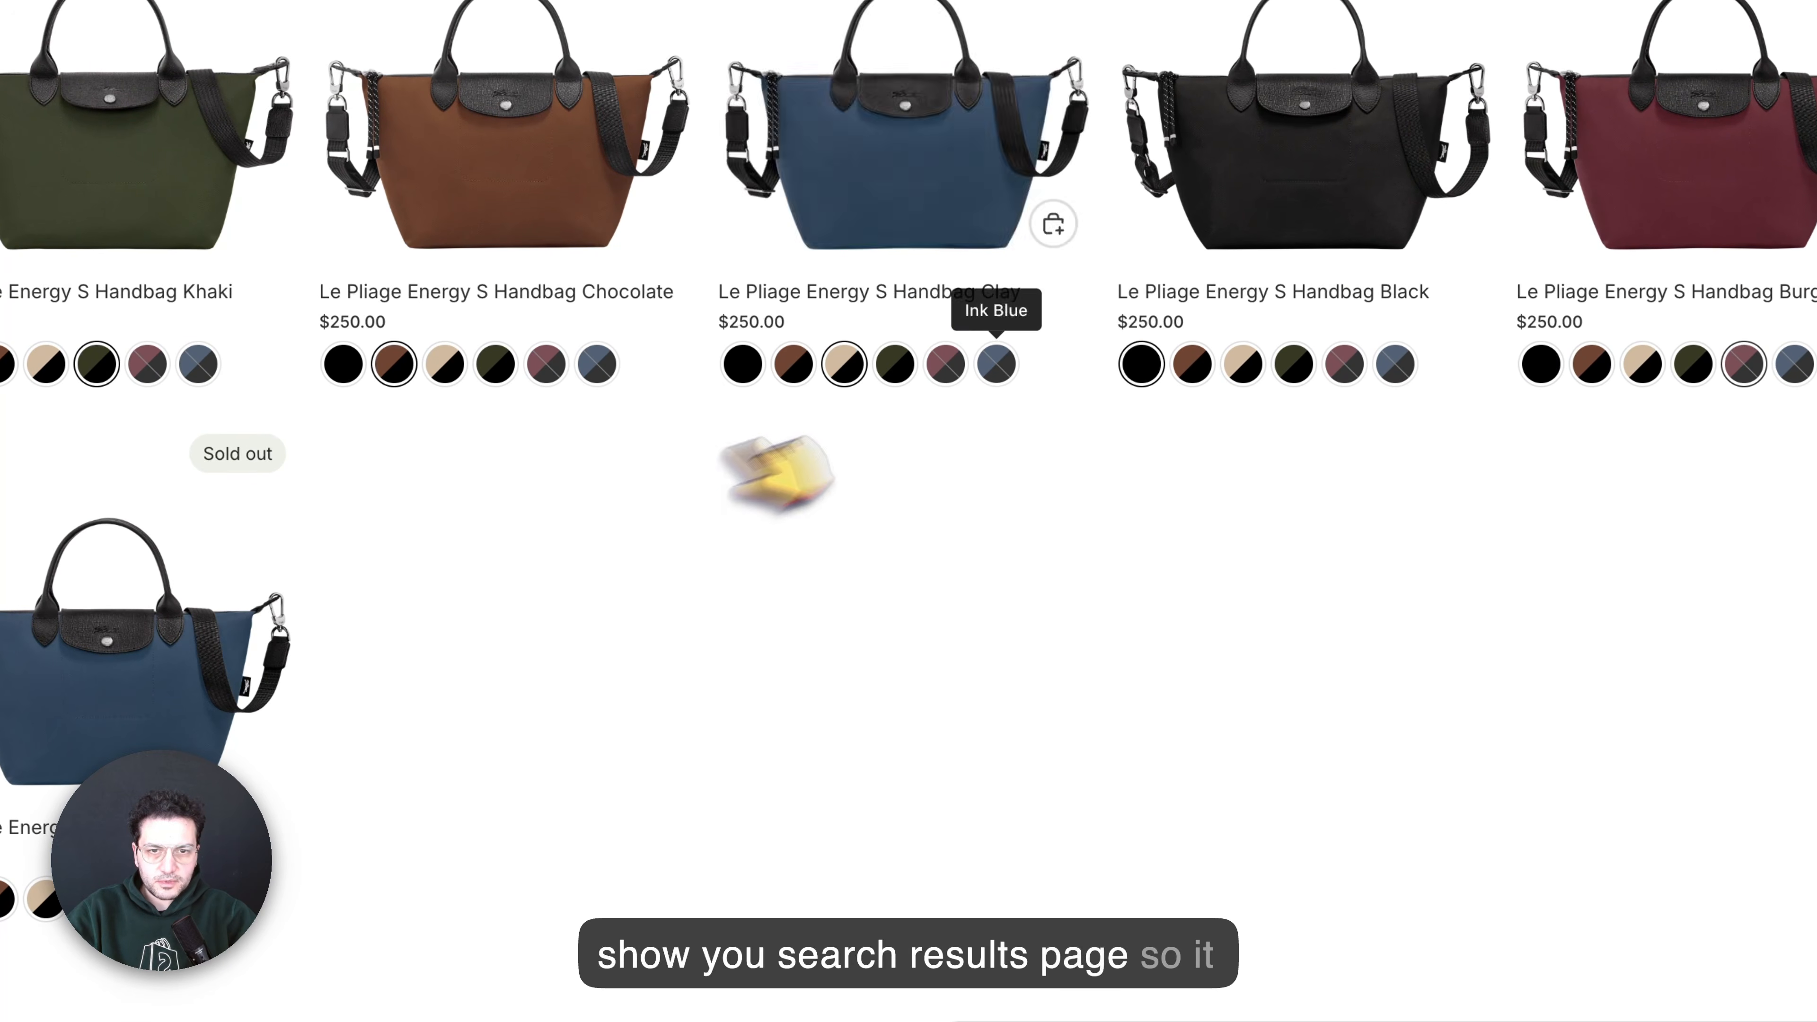
Open the store's home page and look through its featured products section.
{"action": "scroll", "coordinate": [962, 690], "scroll_direction": "up", "scroll_amount": 8}
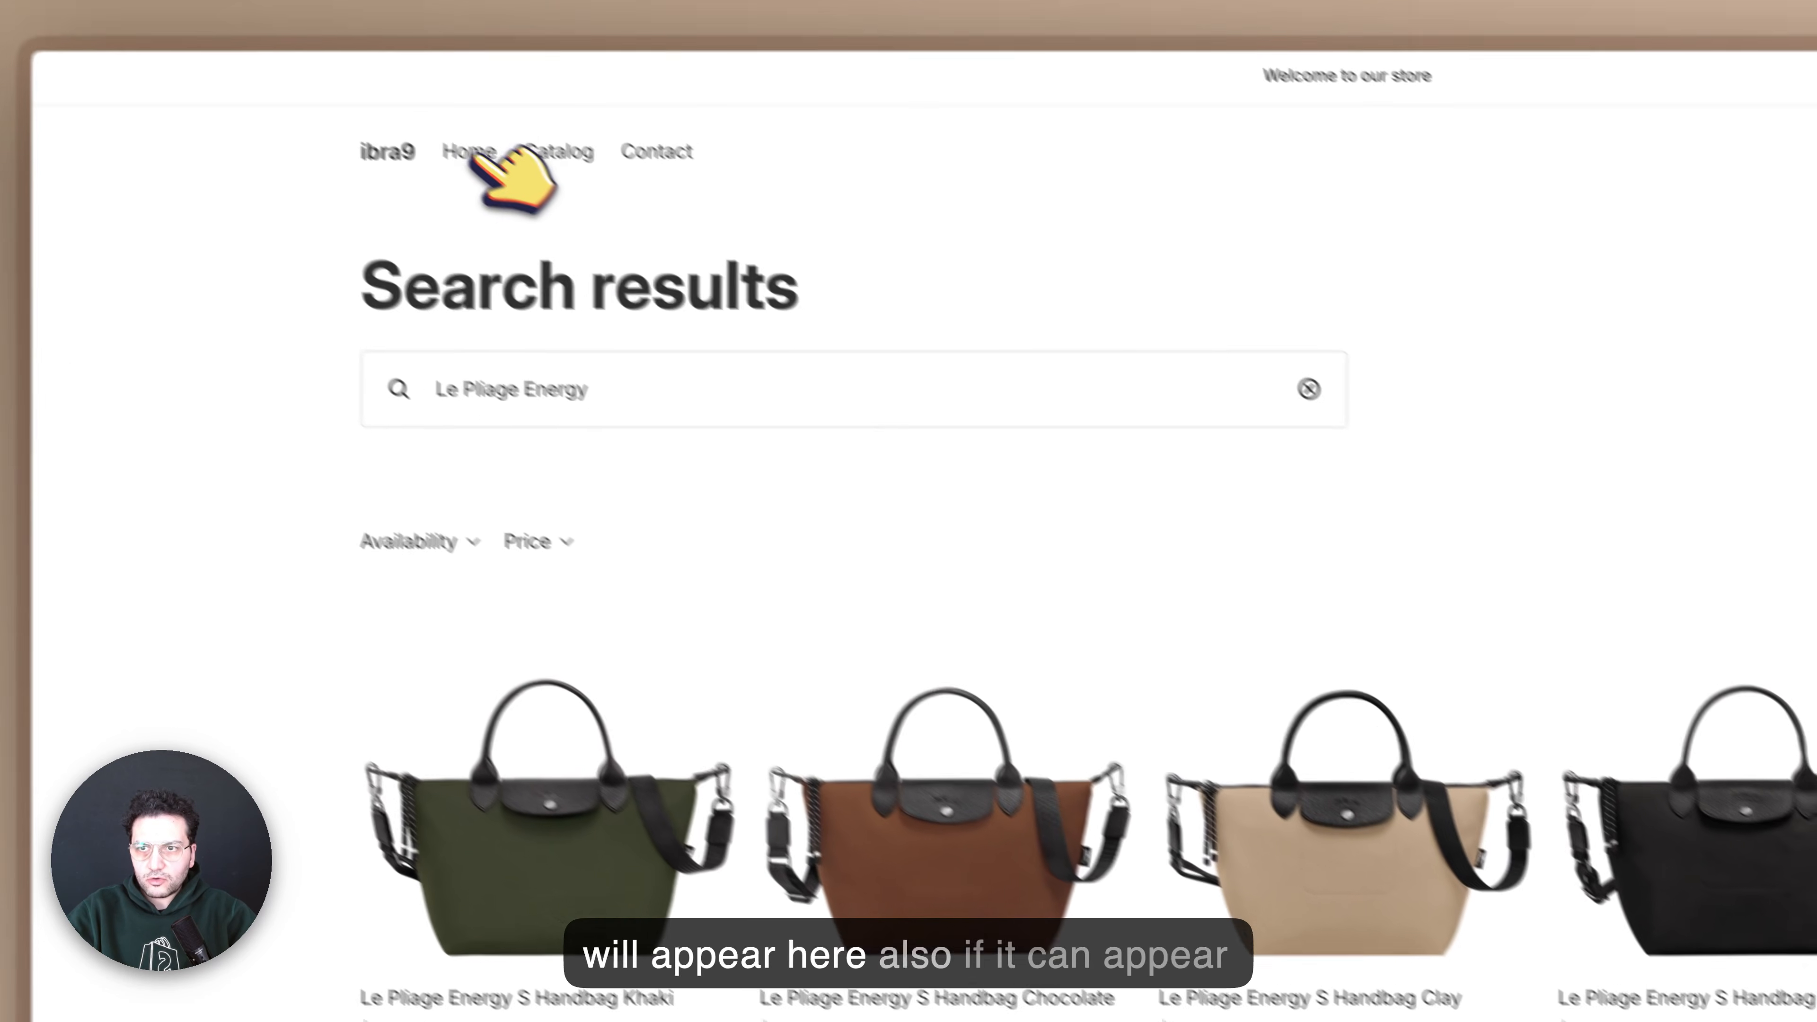
{"action": "left_click", "coordinate": [468, 152]}
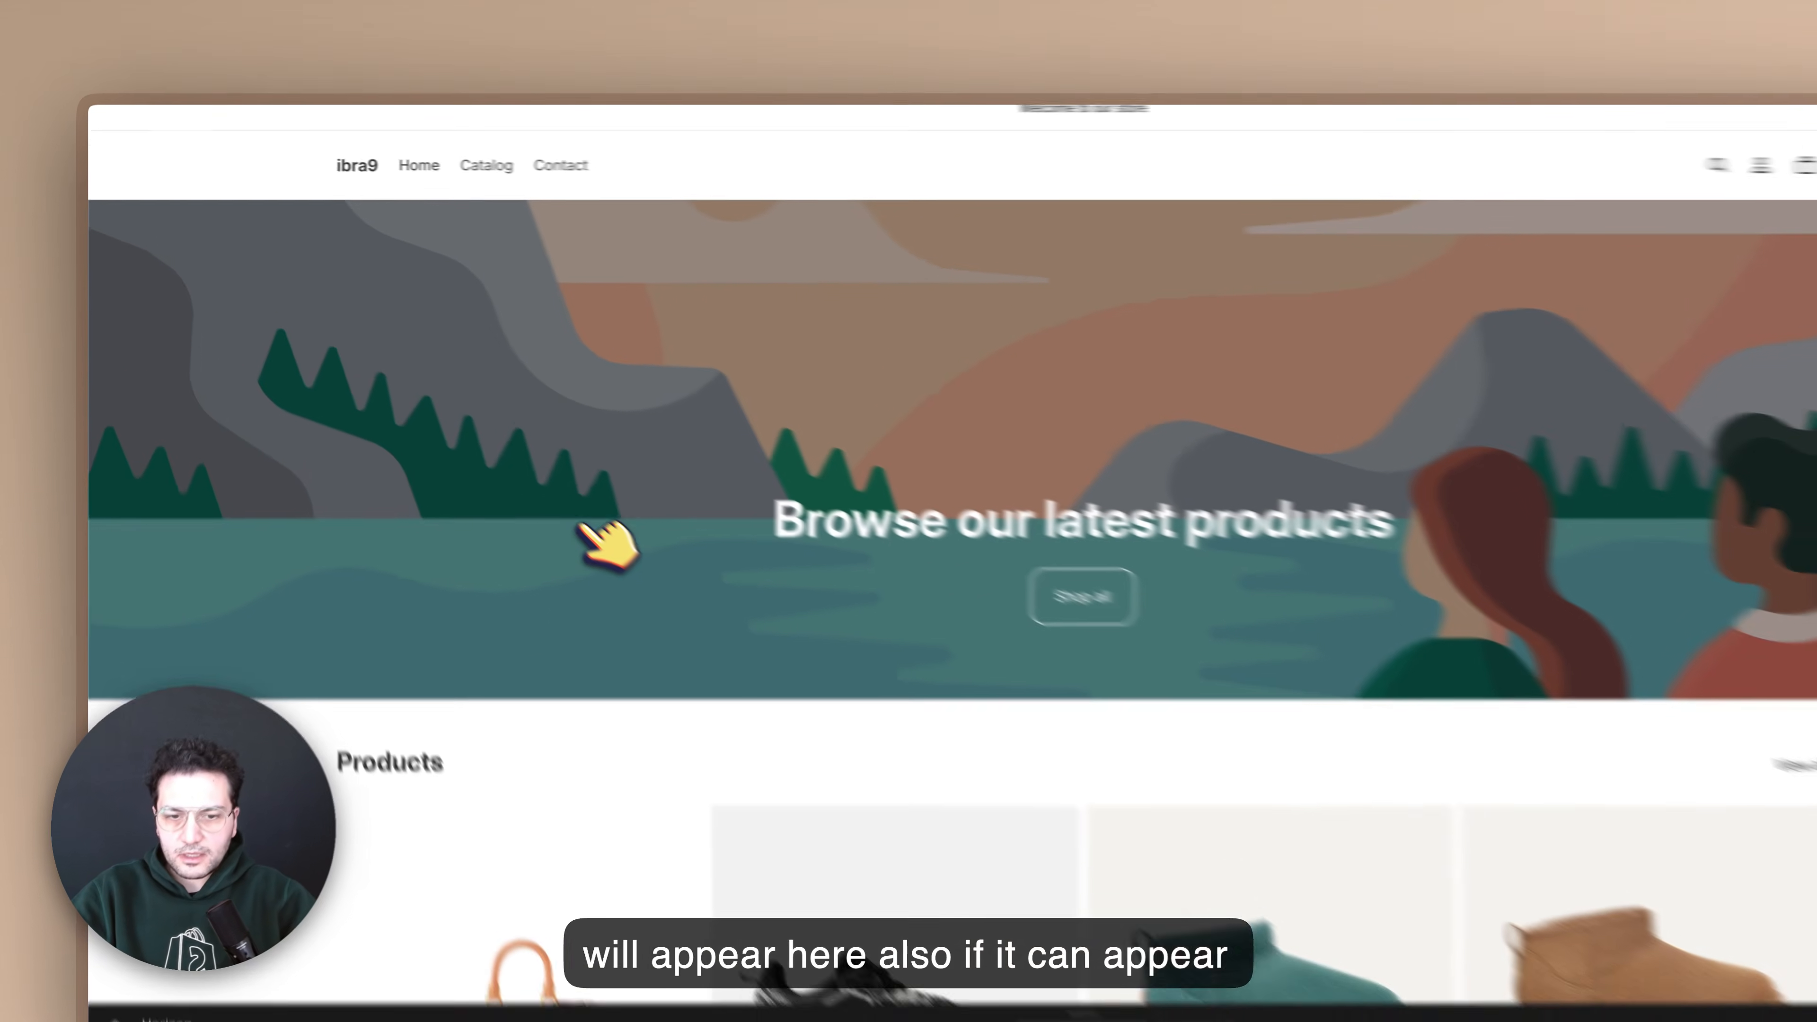
{"action": "scroll", "coordinate": [544, 501], "scroll_direction": "down", "scroll_amount": 5}
{"action": "scroll", "coordinate": [504, 469], "scroll_direction": "down", "scroll_amount": 5}
{"action": "scroll", "coordinate": [505, 470], "scroll_direction": "up", "scroll_amount": 5}
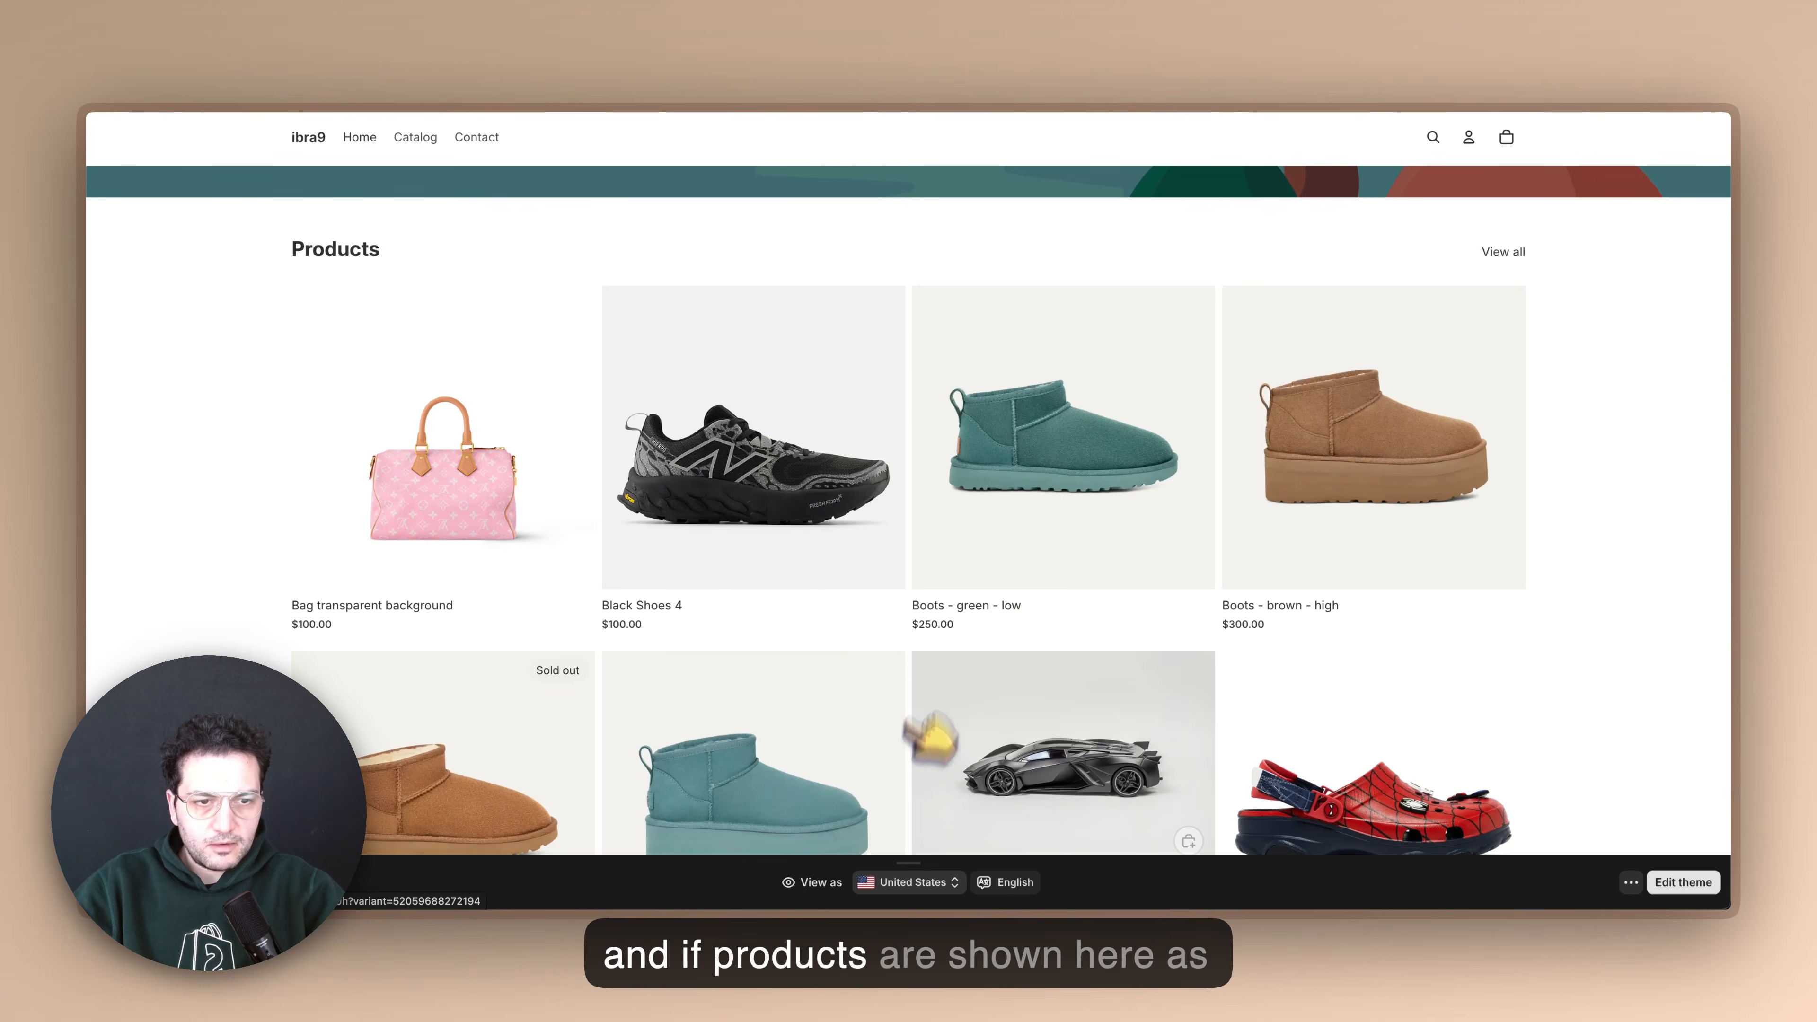
{"action": "scroll", "coordinate": [1138, 466], "scroll_direction": "up", "scroll_amount": 5}
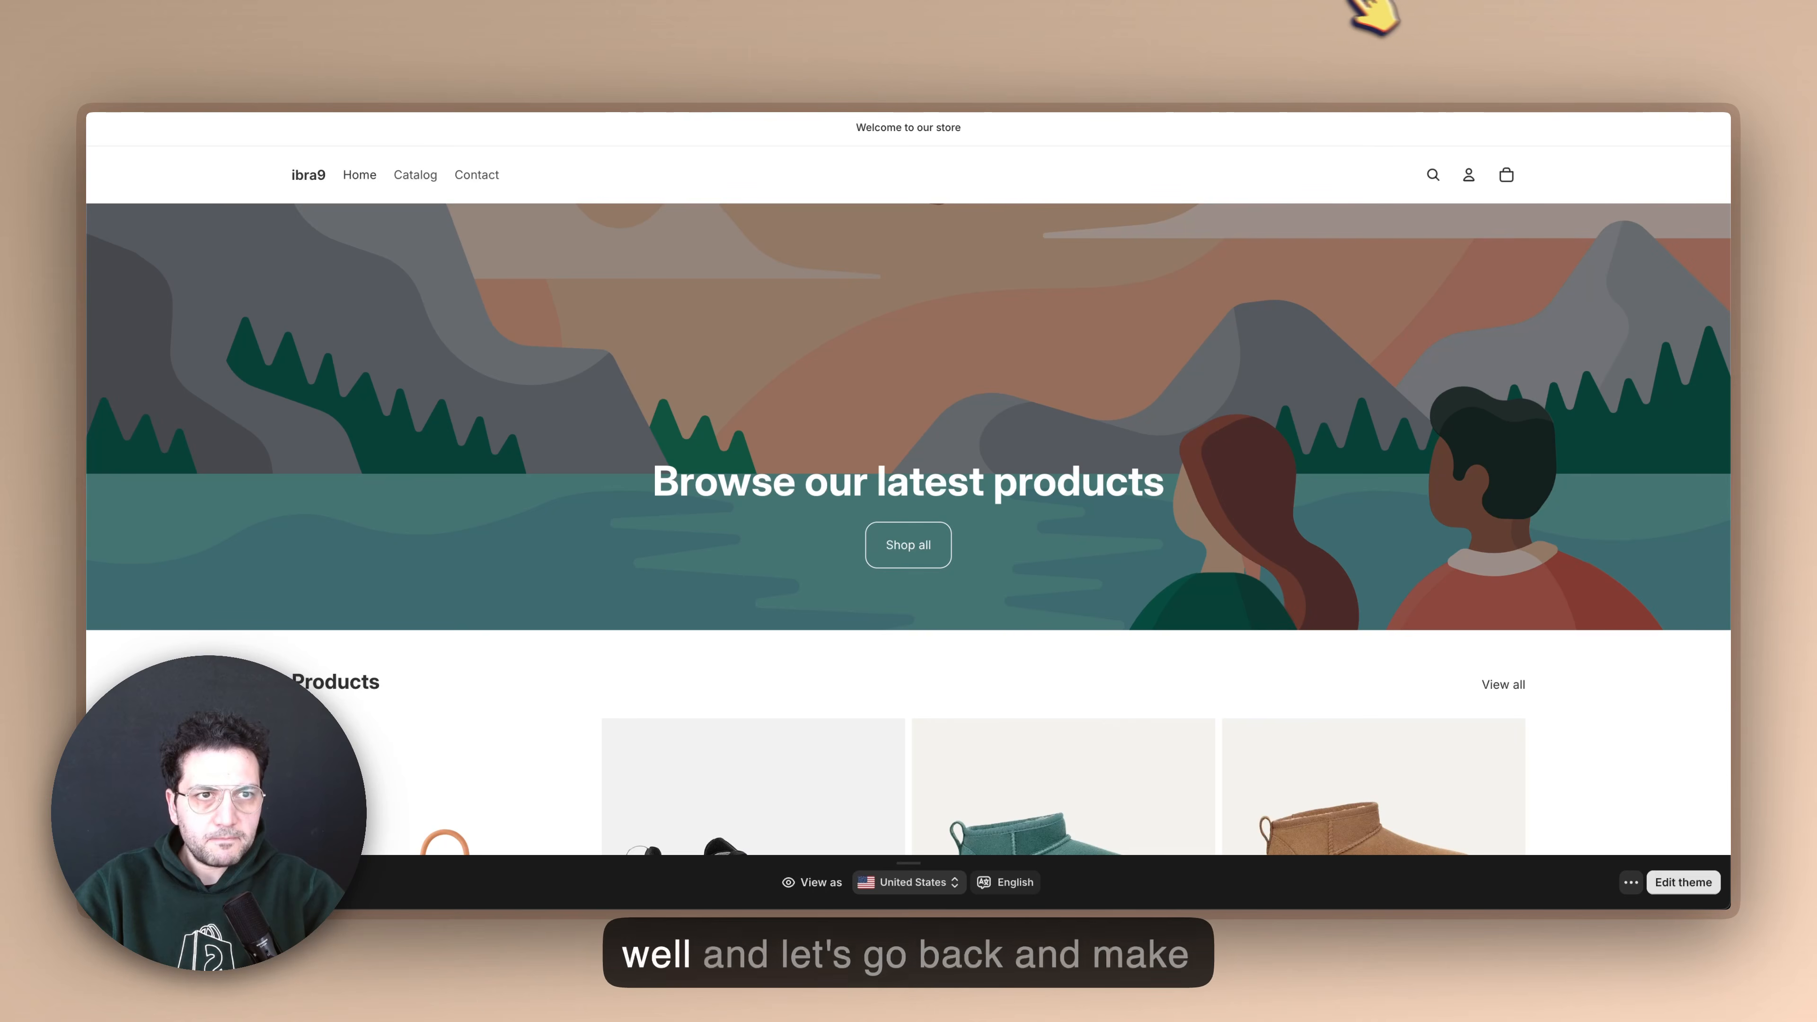
Apply the Square polaroid style preset to the Handbags group's product page swatches, and view them on the Black handbag's storefront page.
{"action": "left_click", "coordinate": [1551, 36]}
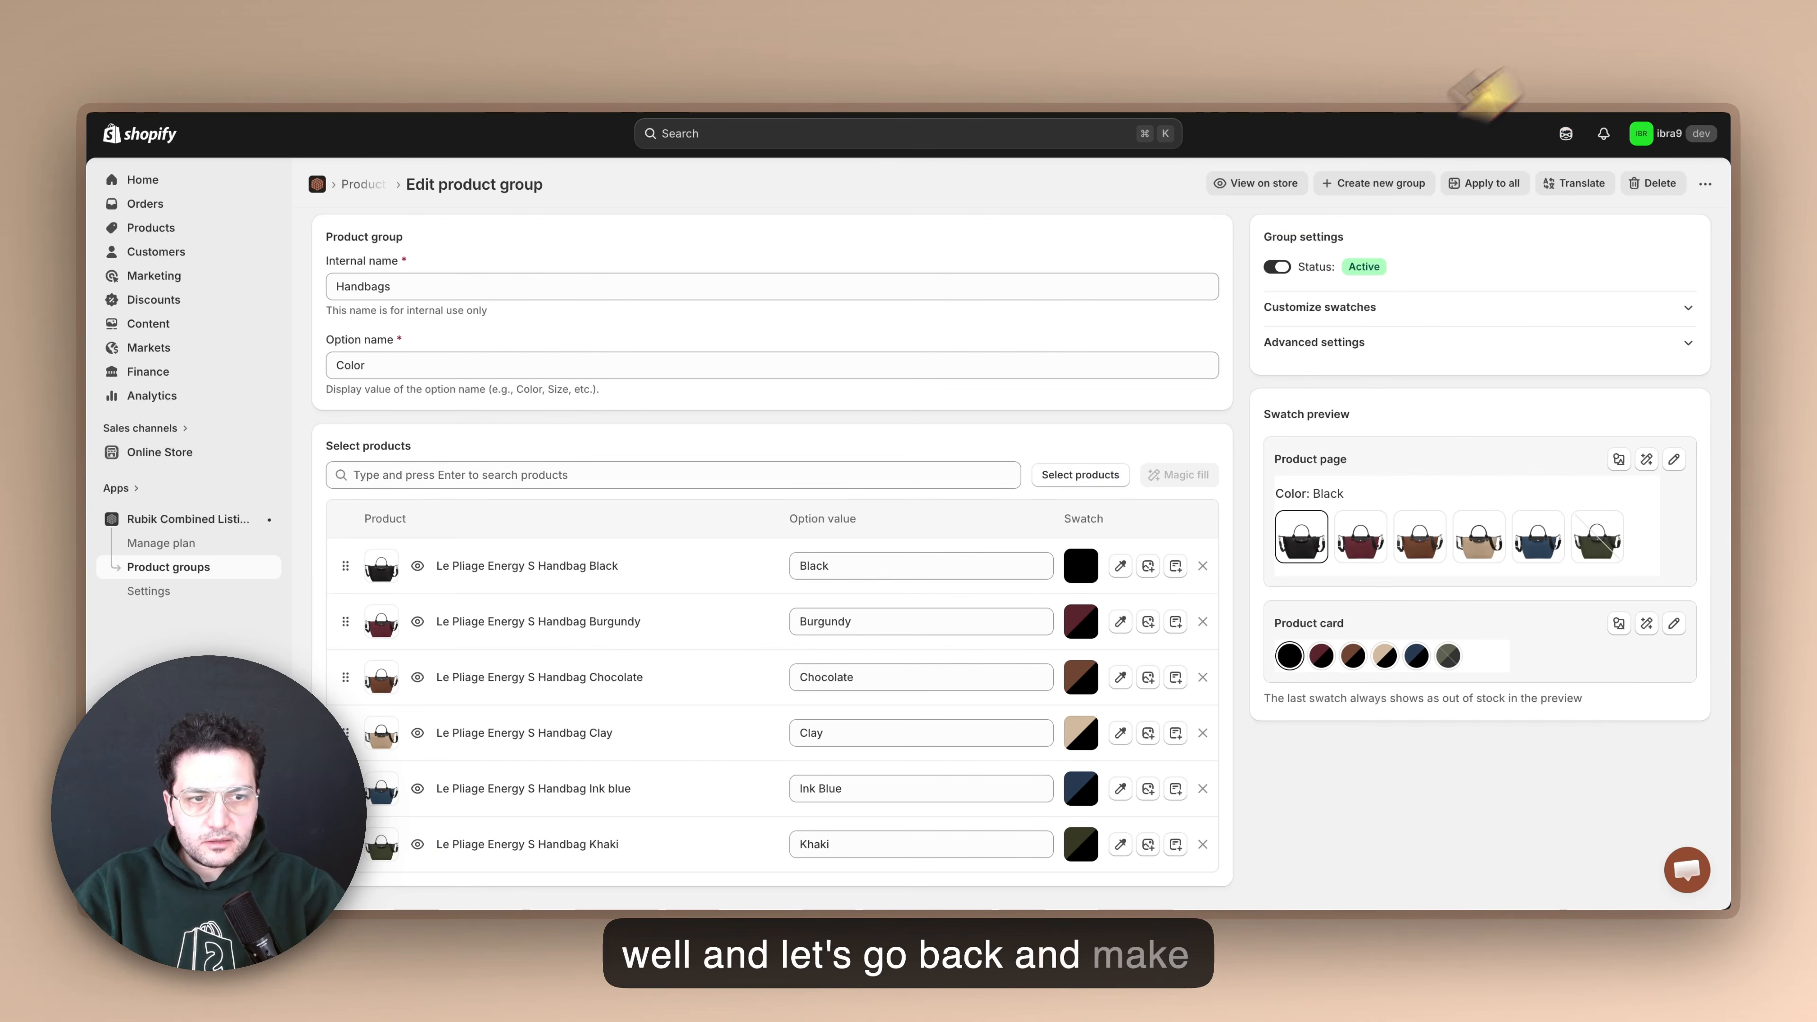
{"action": "scroll", "coordinate": [1152, 602], "scroll_direction": "down", "scroll_amount": 2}
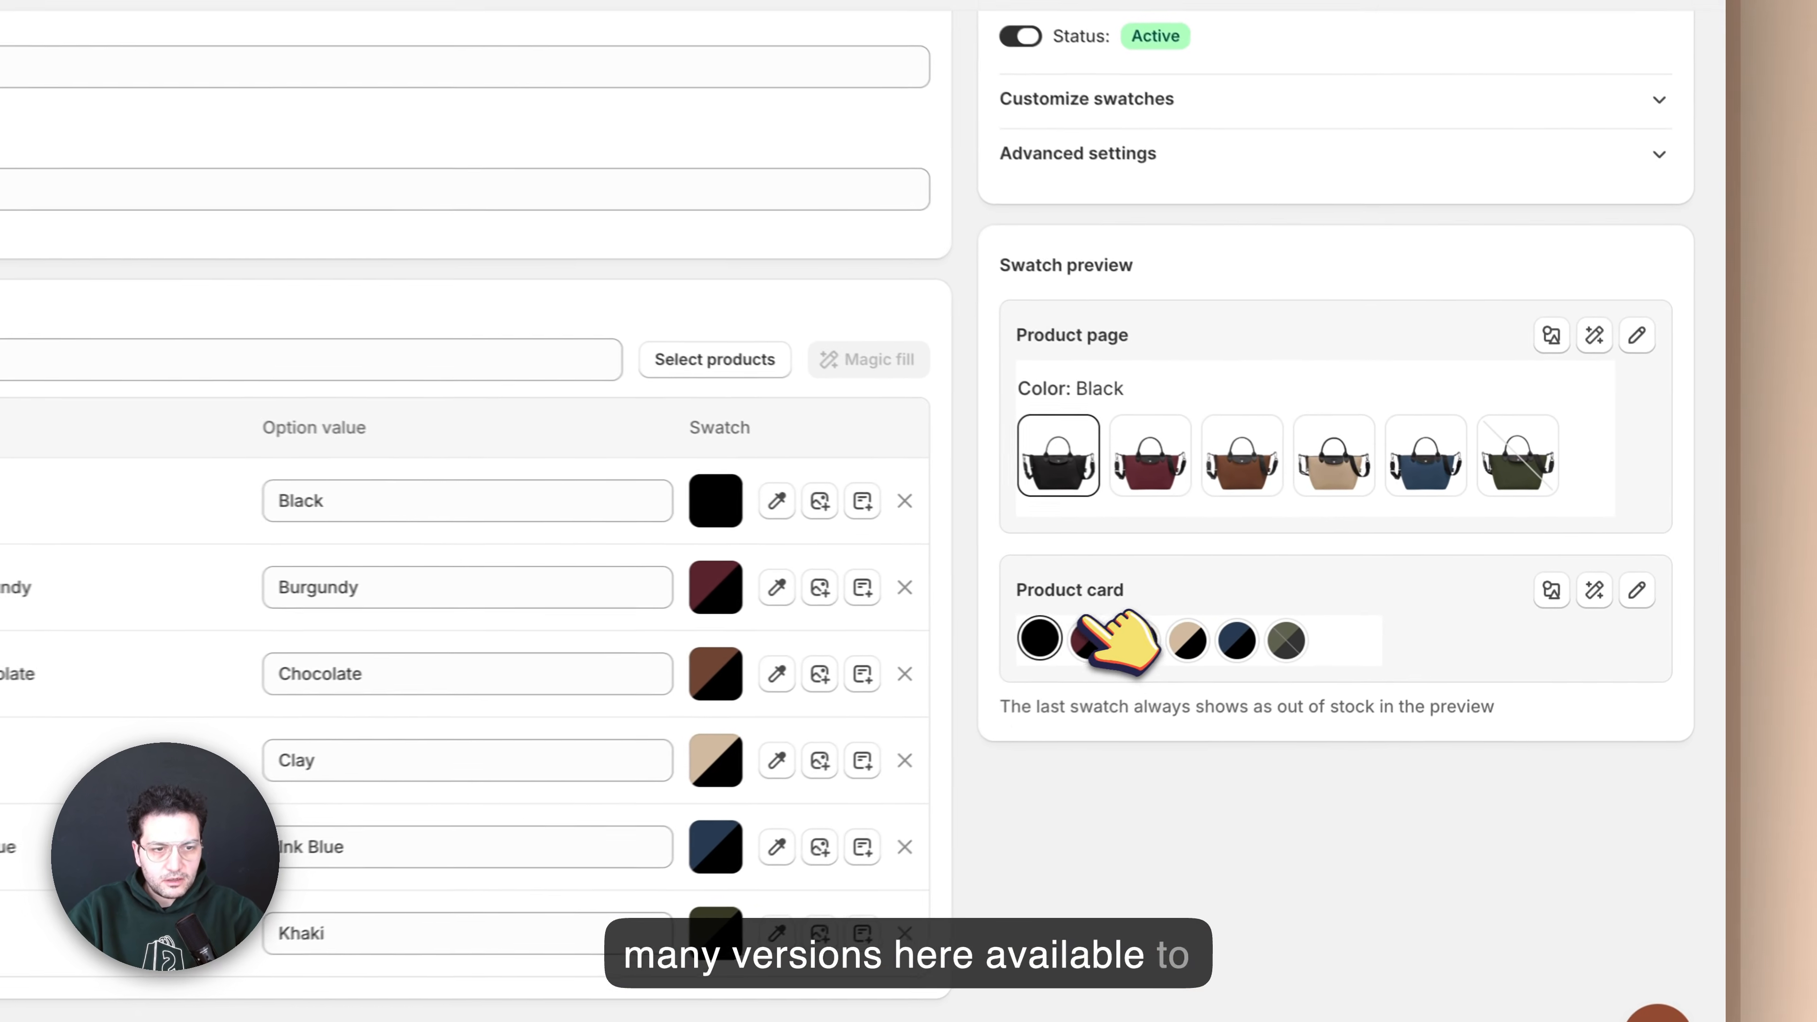
{"action": "left_click", "coordinate": [1547, 328]}
{"action": "scroll", "coordinate": [962, 547], "scroll_direction": "down", "scroll_amount": 2}
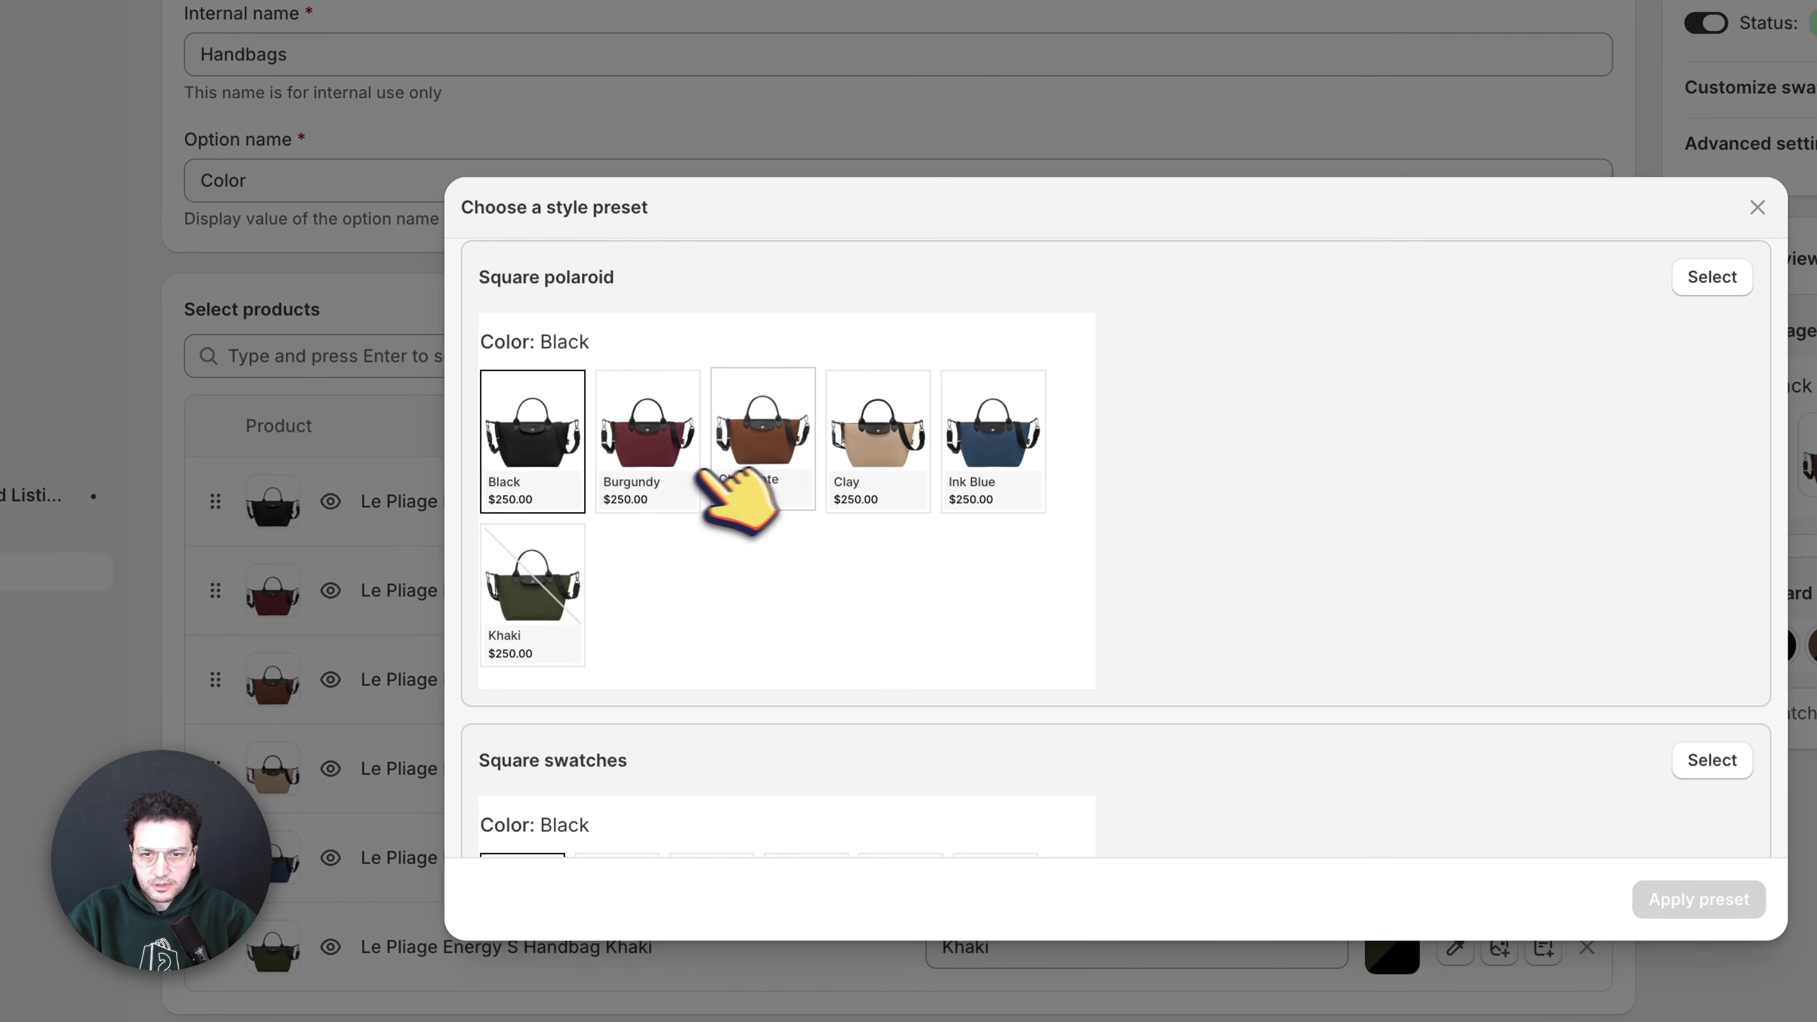
{"action": "left_click", "coordinate": [952, 562]}
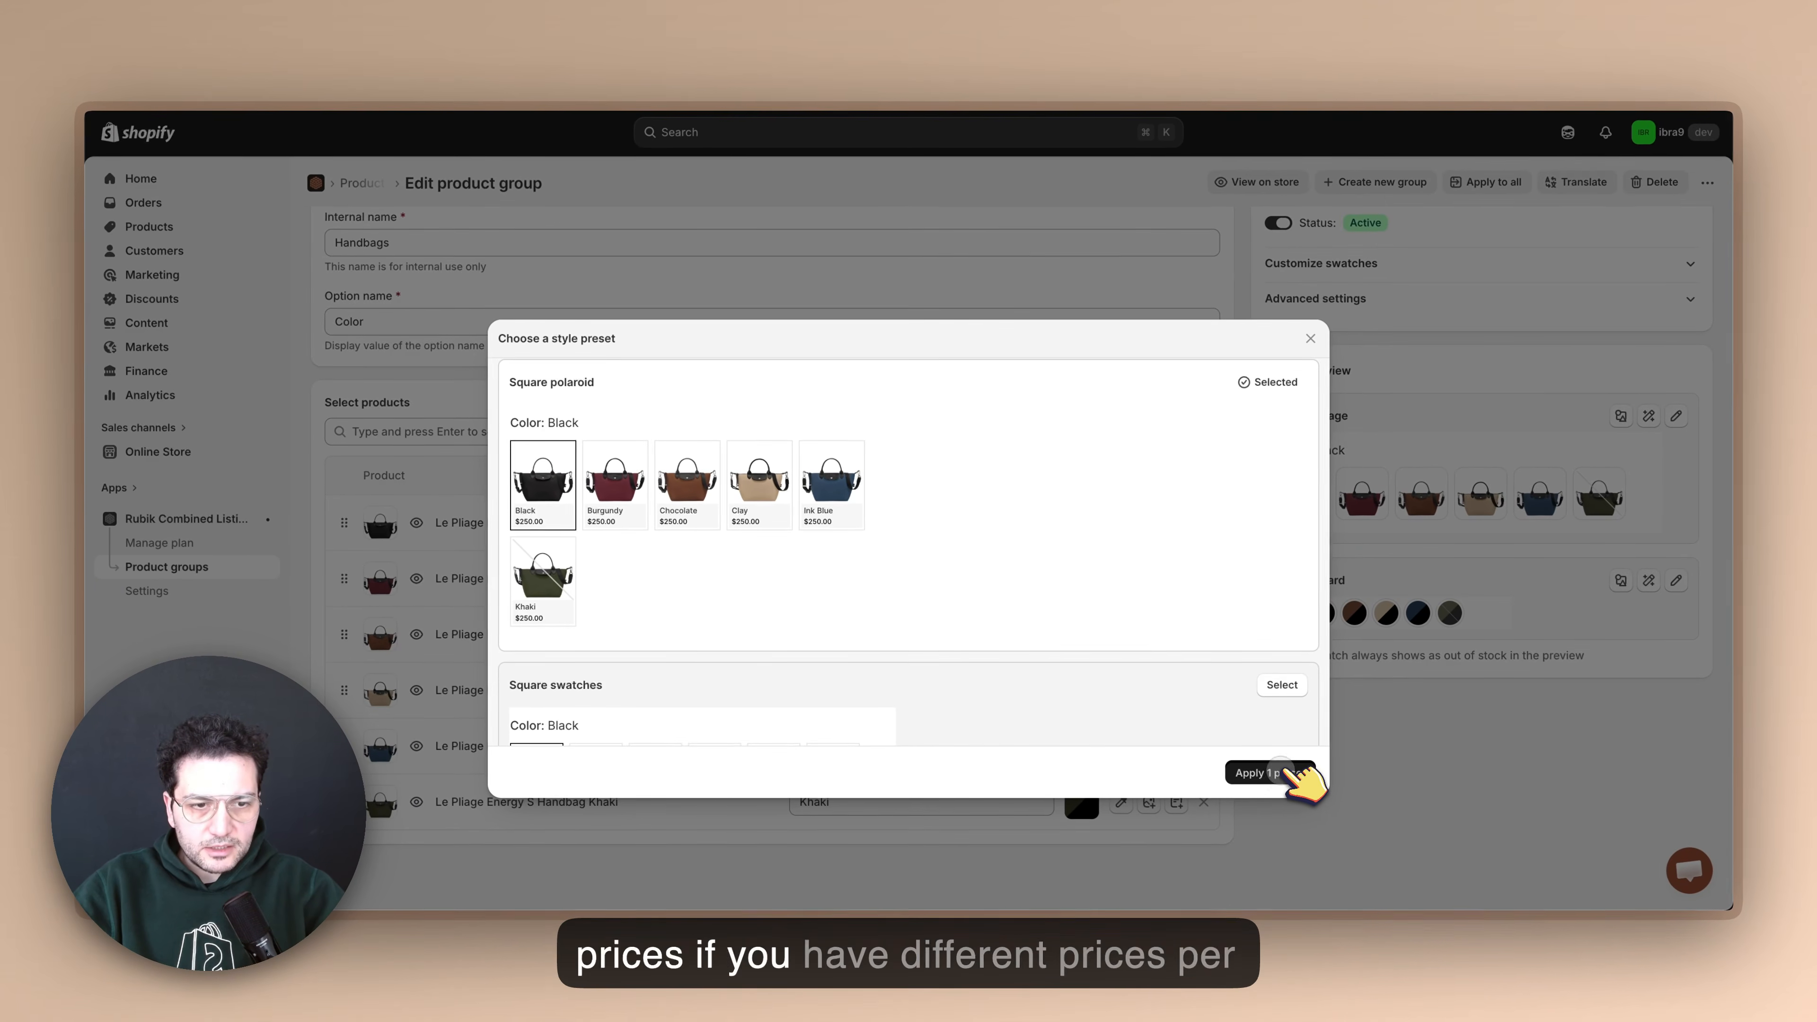
{"action": "left_click", "coordinate": [1288, 771]}
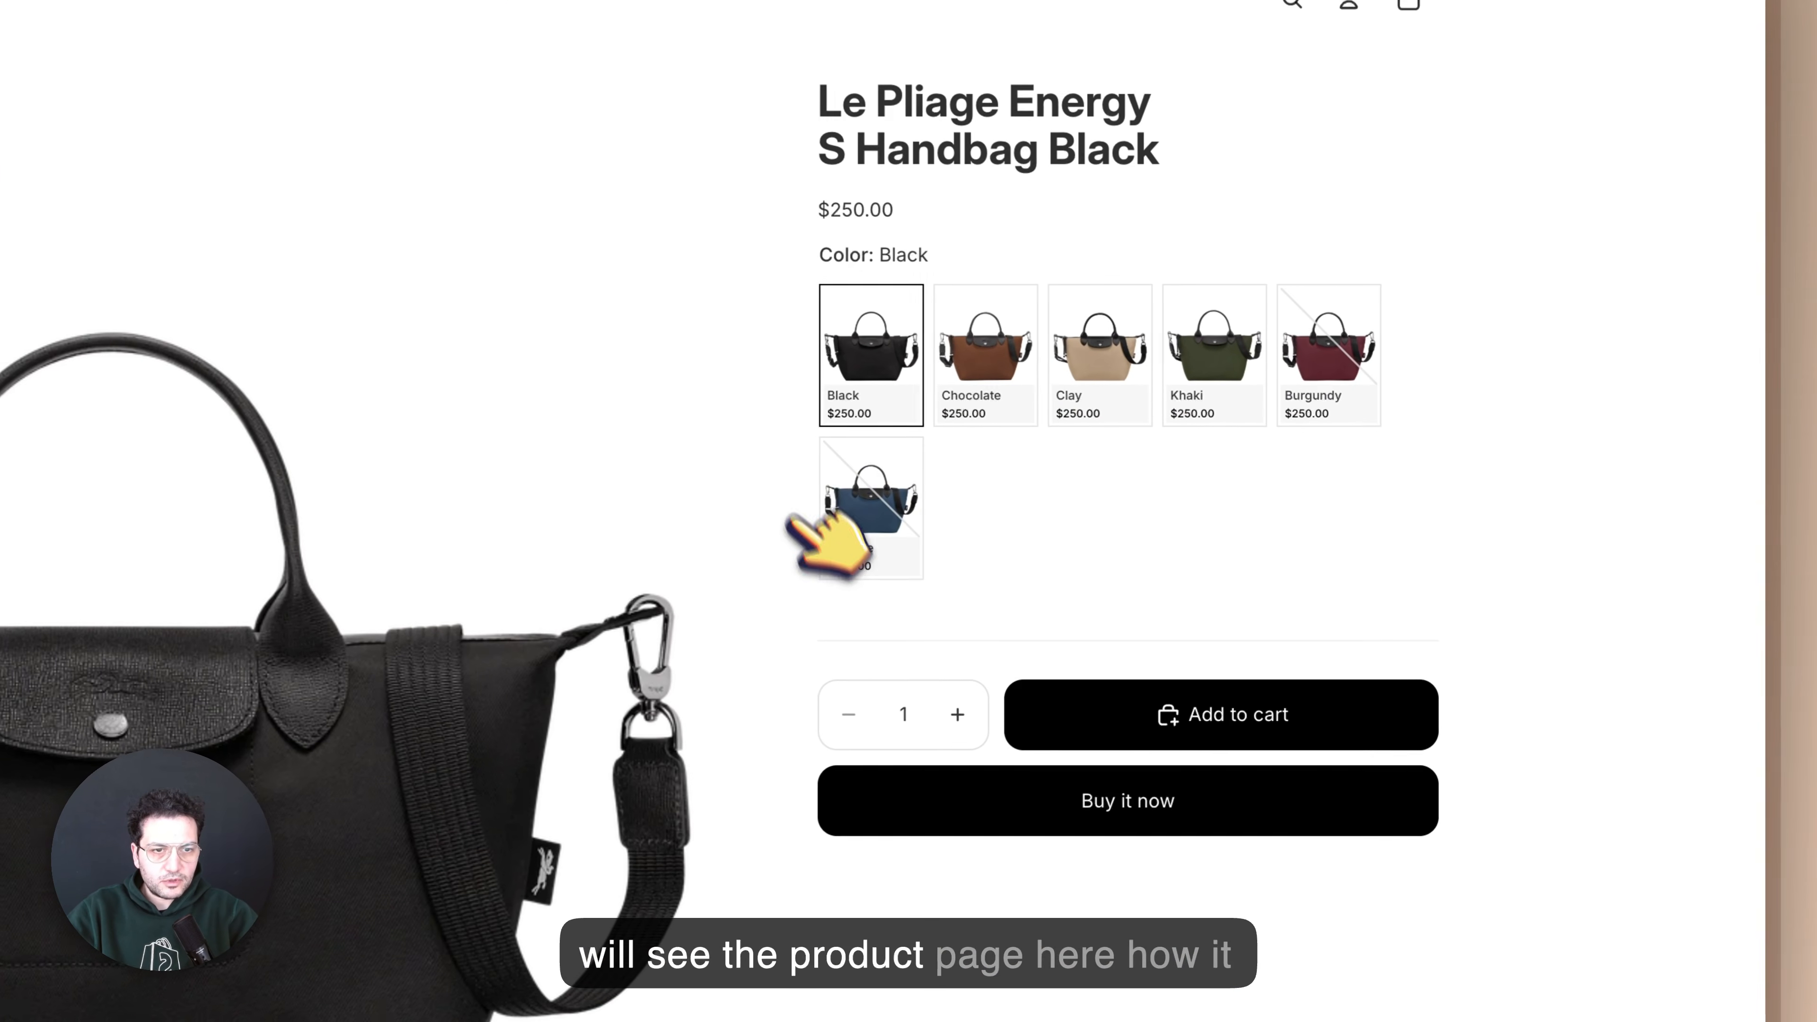
{"action": "scroll", "coordinate": [1084, 498], "scroll_direction": "down", "scroll_amount": 2}
{"action": "scroll", "coordinate": [1025, 631], "scroll_direction": "down", "scroll_amount": 4}
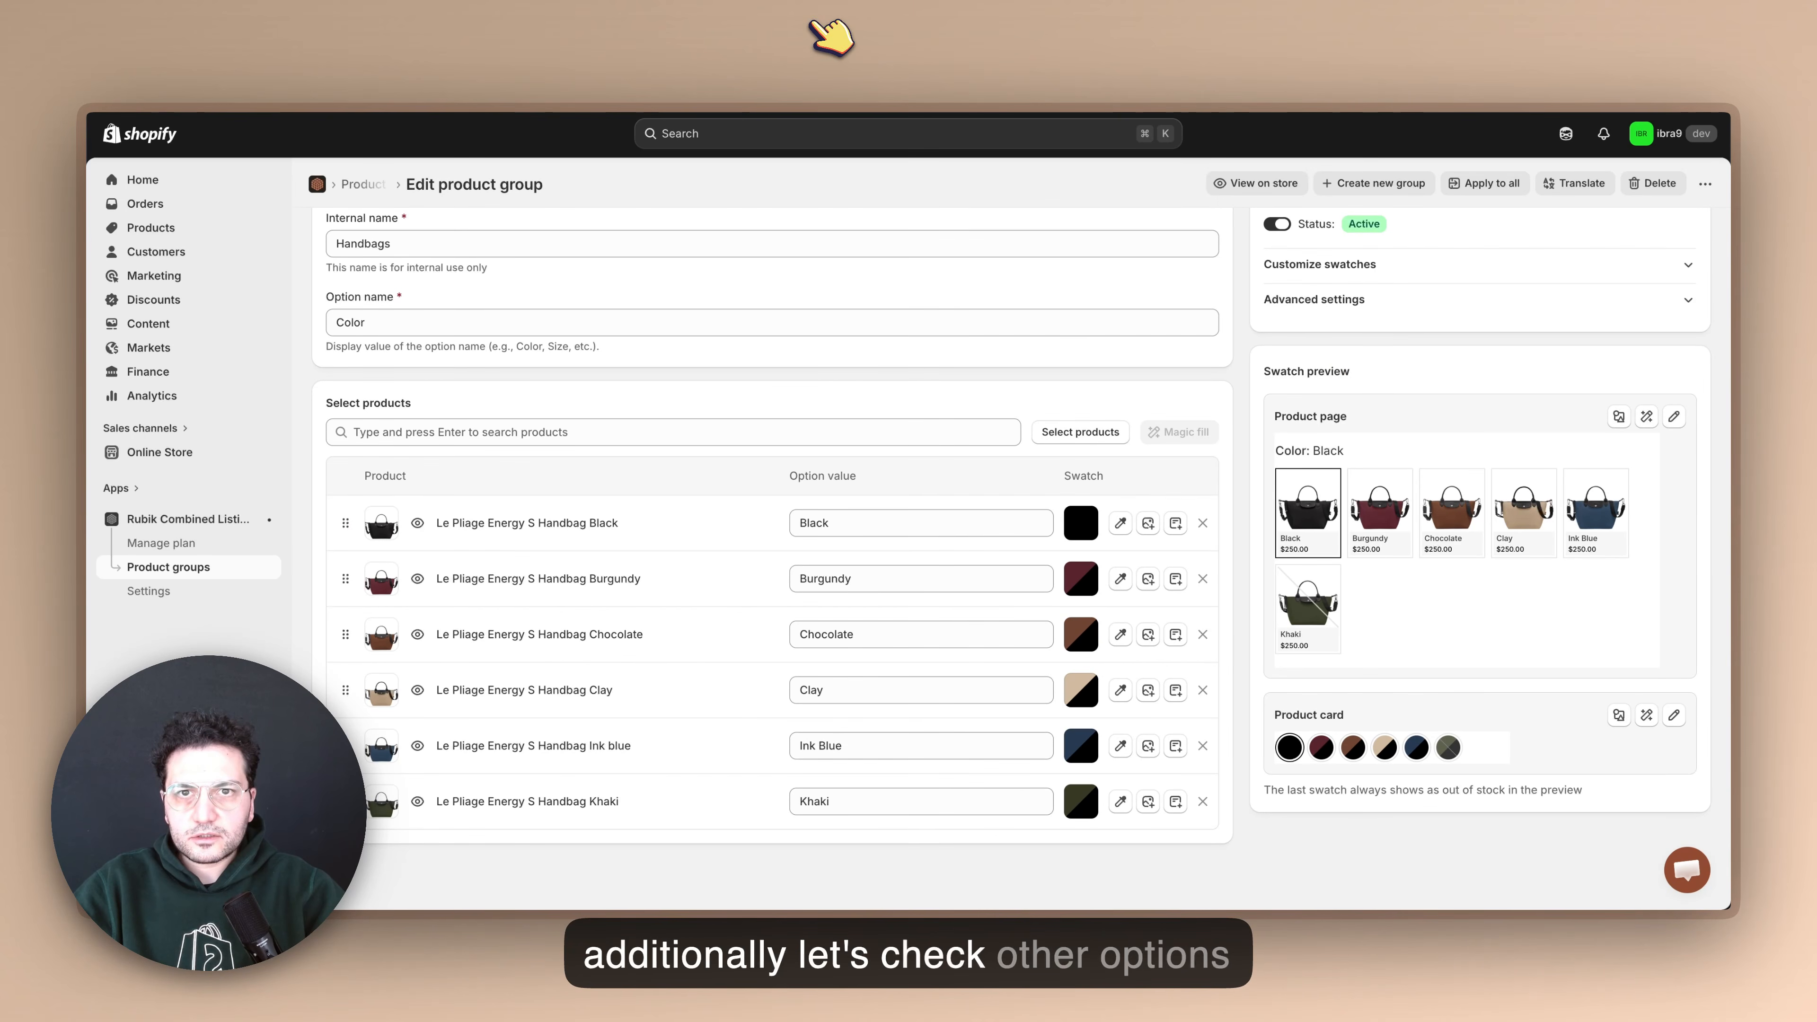
Look through the product page style presets available for the Handbags group, including polaroid, pill, circle, carousel and image-and-price button layouts.
{"action": "left_click", "coordinate": [1618, 415]}
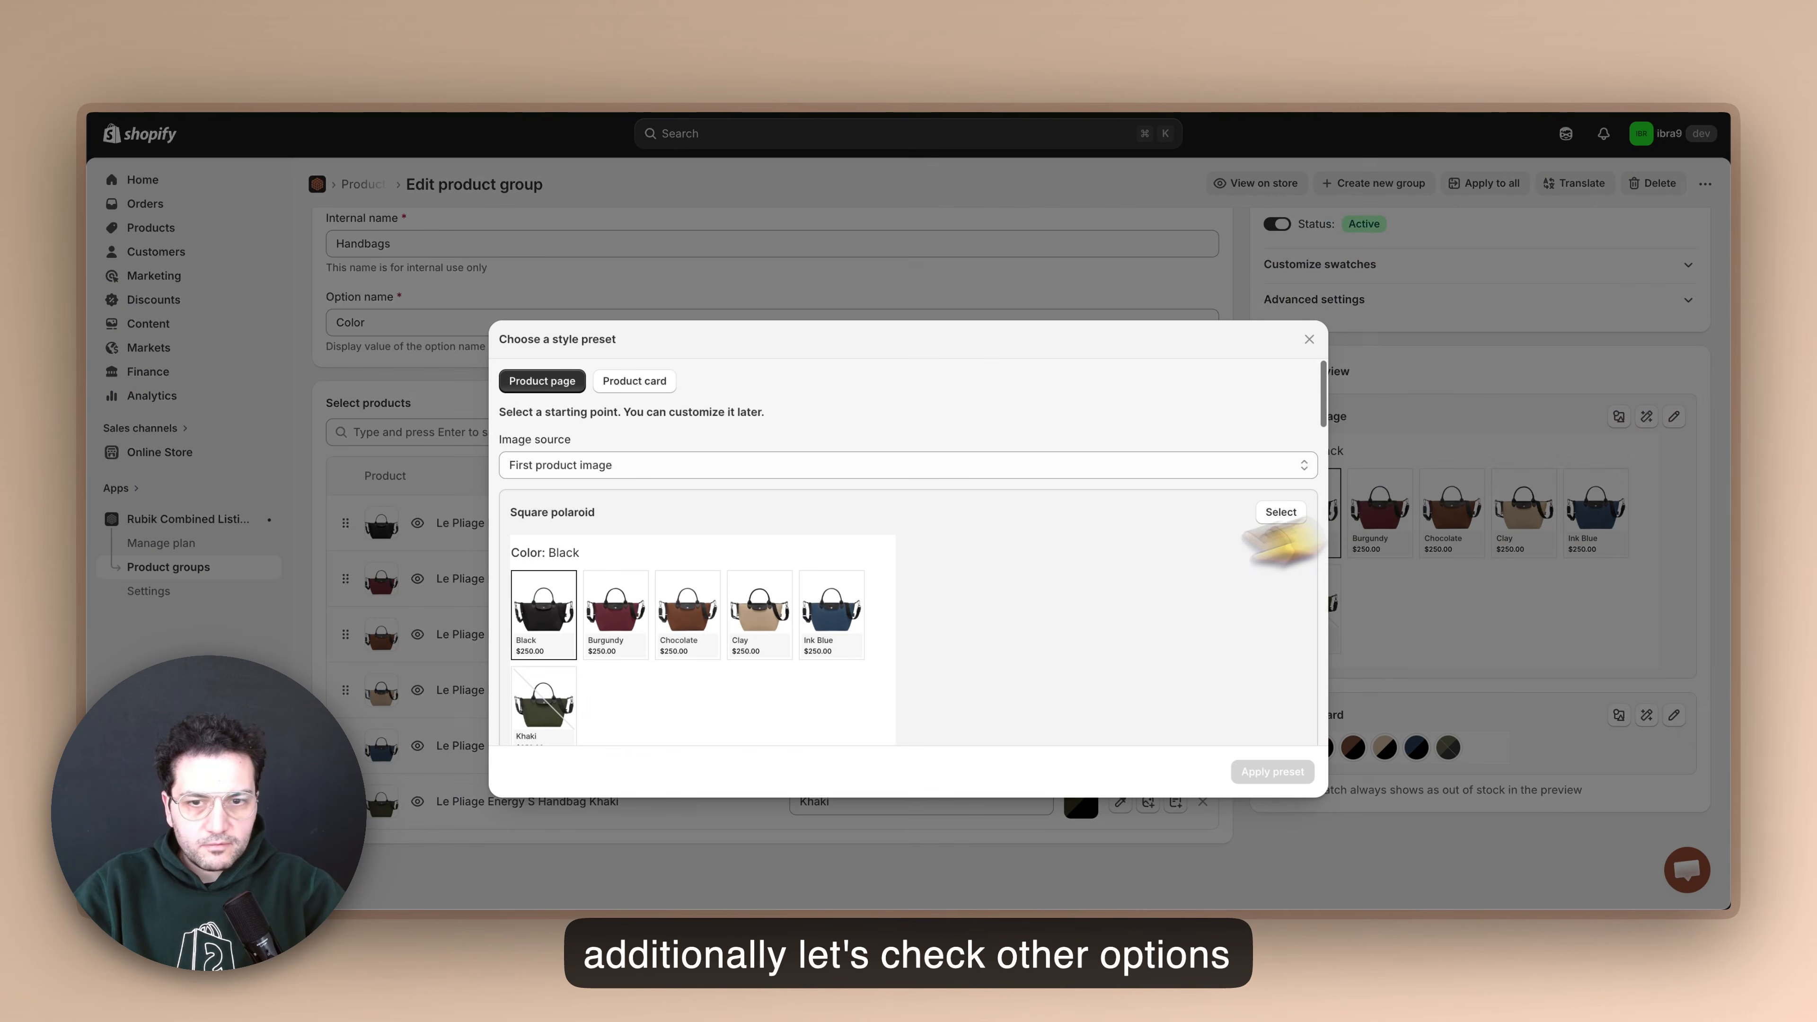
{"action": "scroll", "coordinate": [990, 625], "scroll_direction": "down", "scroll_amount": 3}
{"action": "scroll", "coordinate": [1192, 680], "scroll_direction": "down", "scroll_amount": 10}
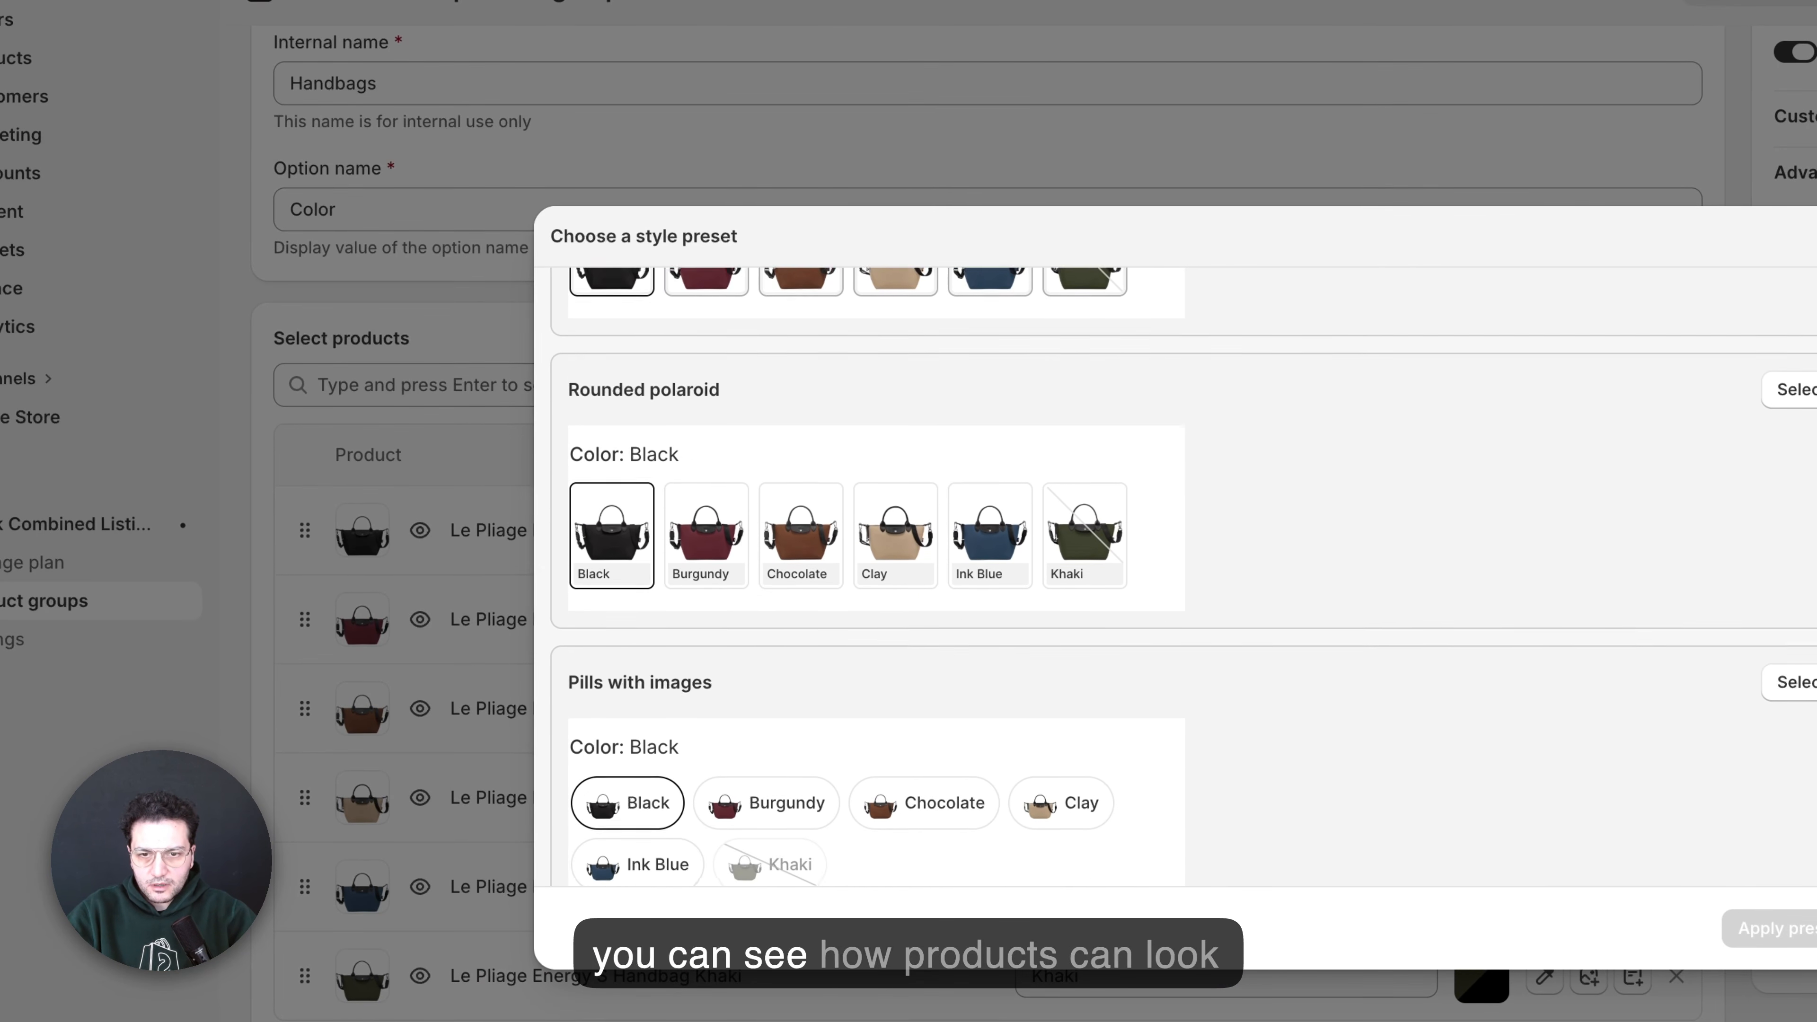
{"action": "scroll", "coordinate": [1318, 601], "scroll_direction": "down", "scroll_amount": 3}
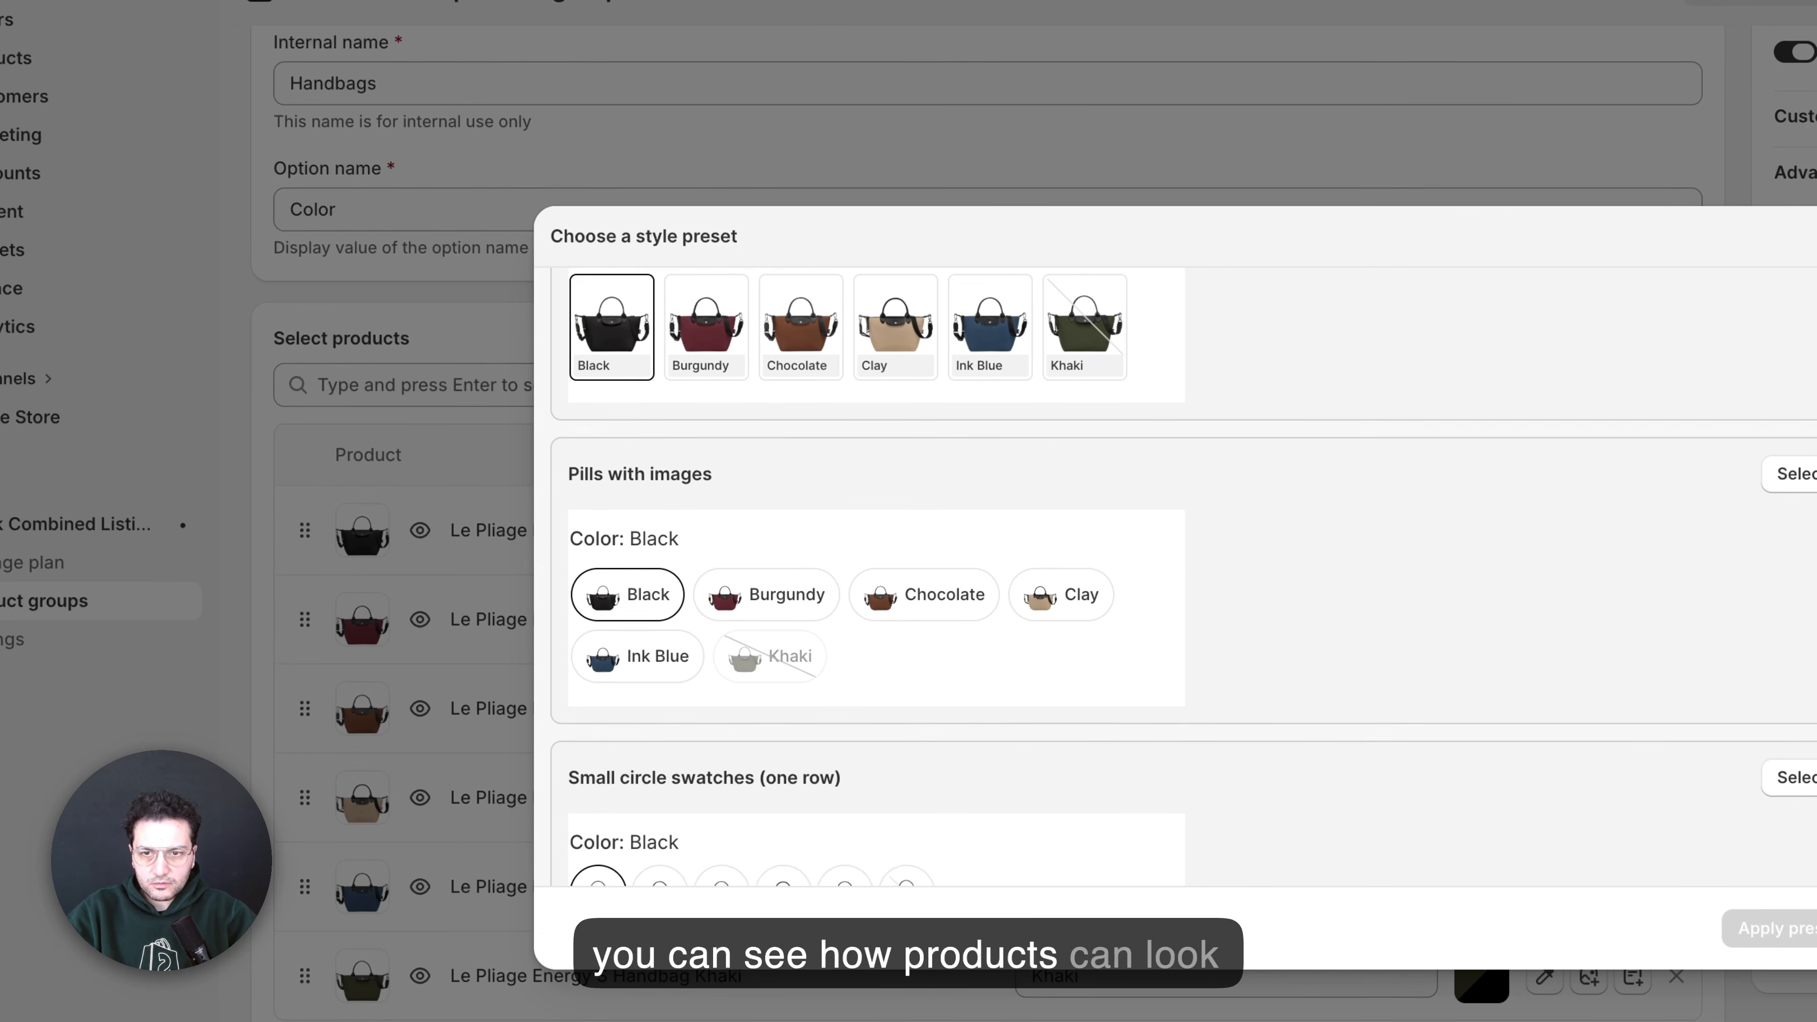
{"action": "scroll", "coordinate": [1319, 601], "scroll_direction": "up", "scroll_amount": 2}
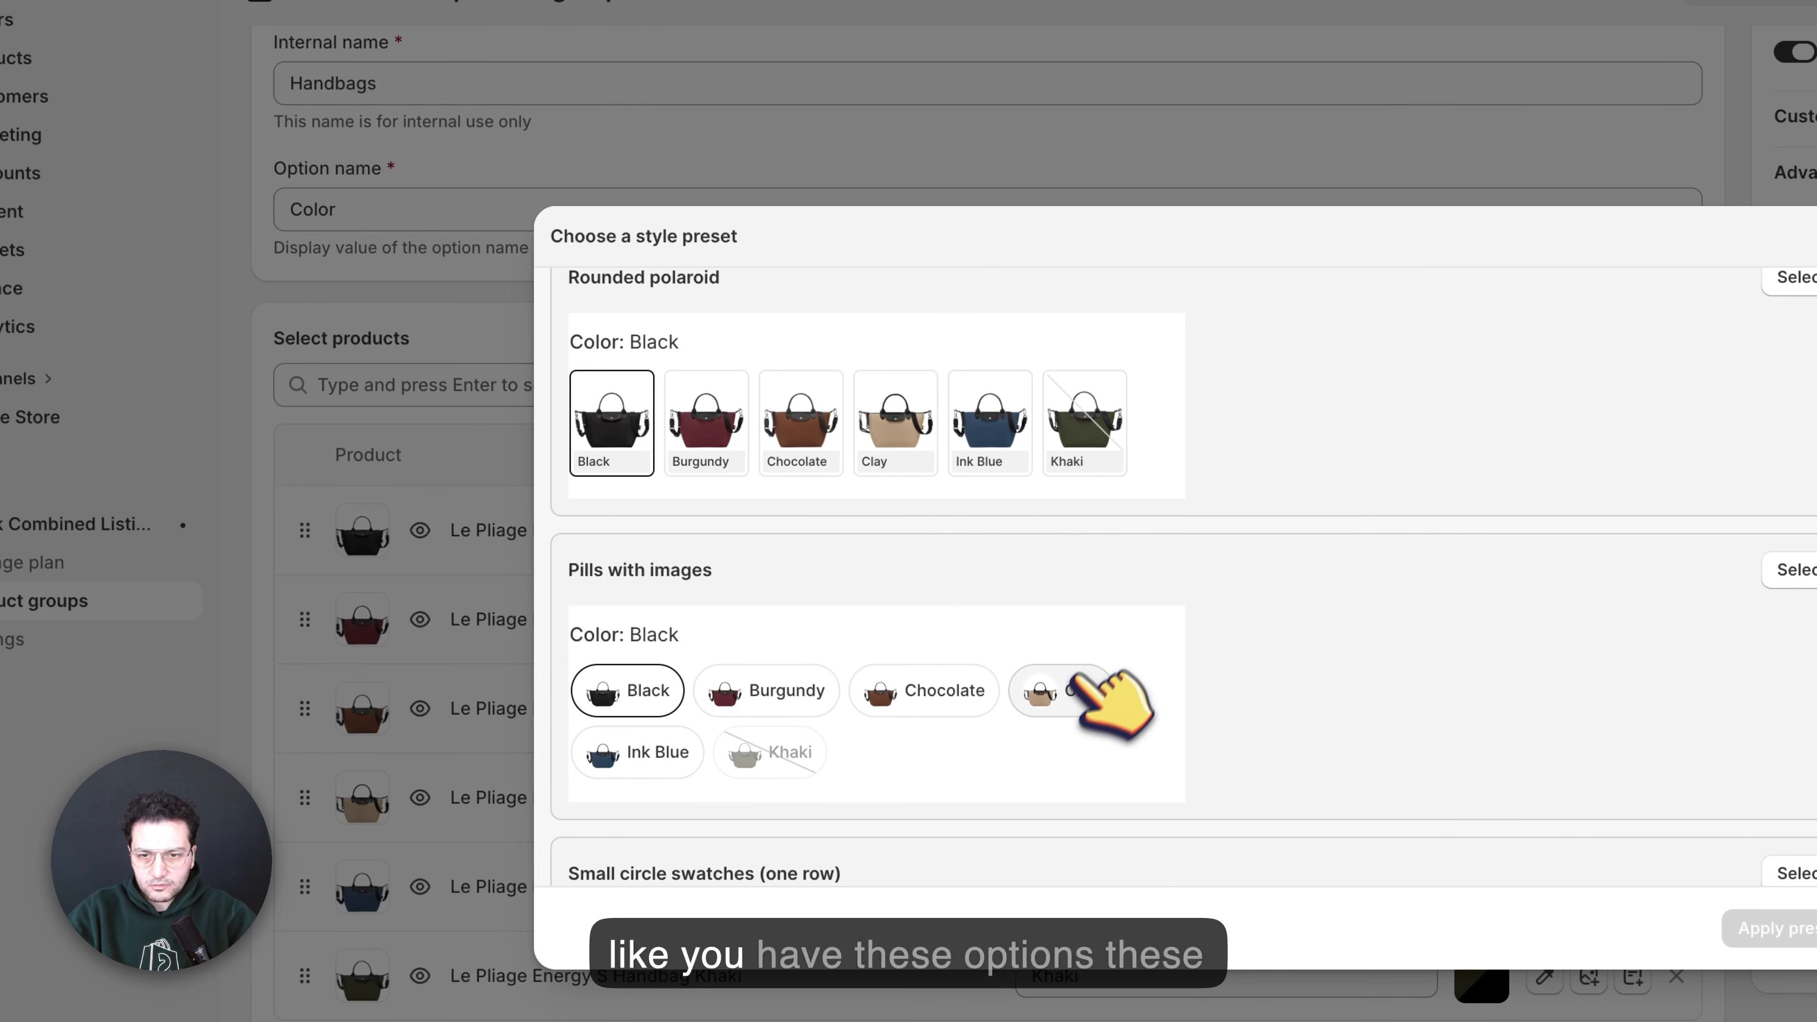
{"action": "scroll", "coordinate": [1095, 699], "scroll_direction": "down", "scroll_amount": 5}
{"action": "scroll", "coordinate": [1073, 700], "scroll_direction": "down", "scroll_amount": 8}
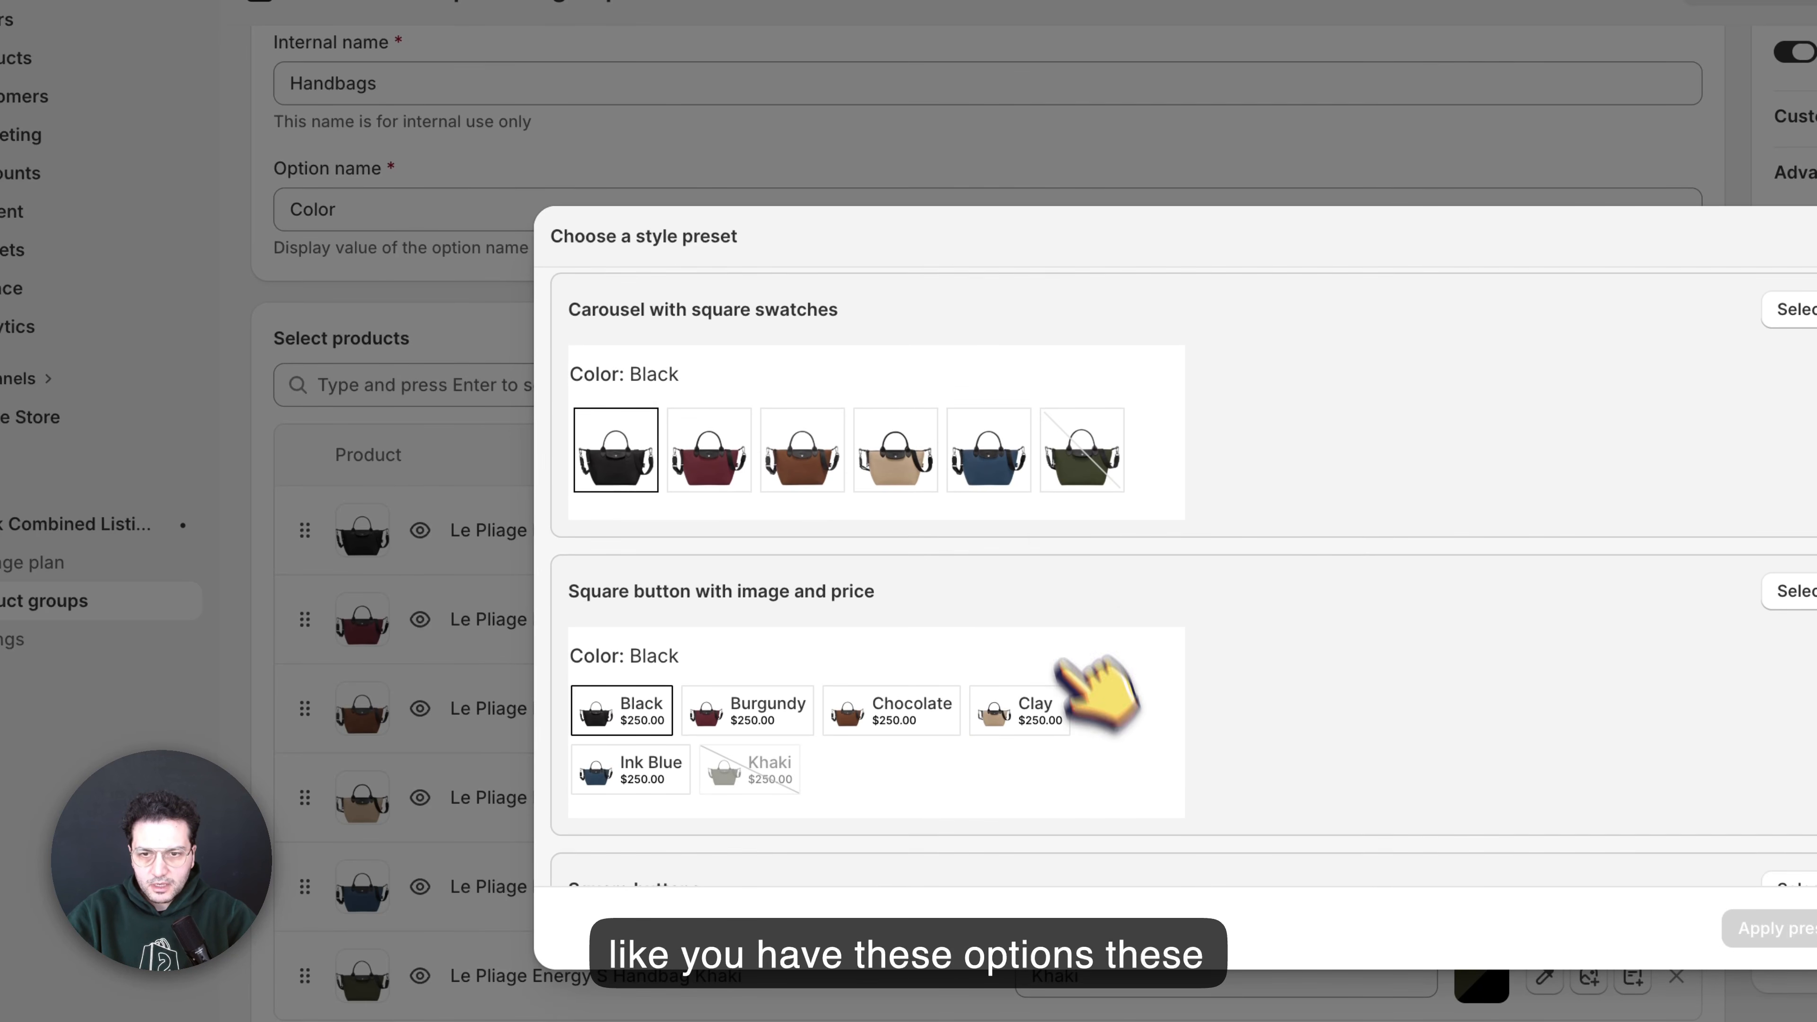
{"action": "scroll", "coordinate": [1106, 587], "scroll_direction": "up", "scroll_amount": 15}
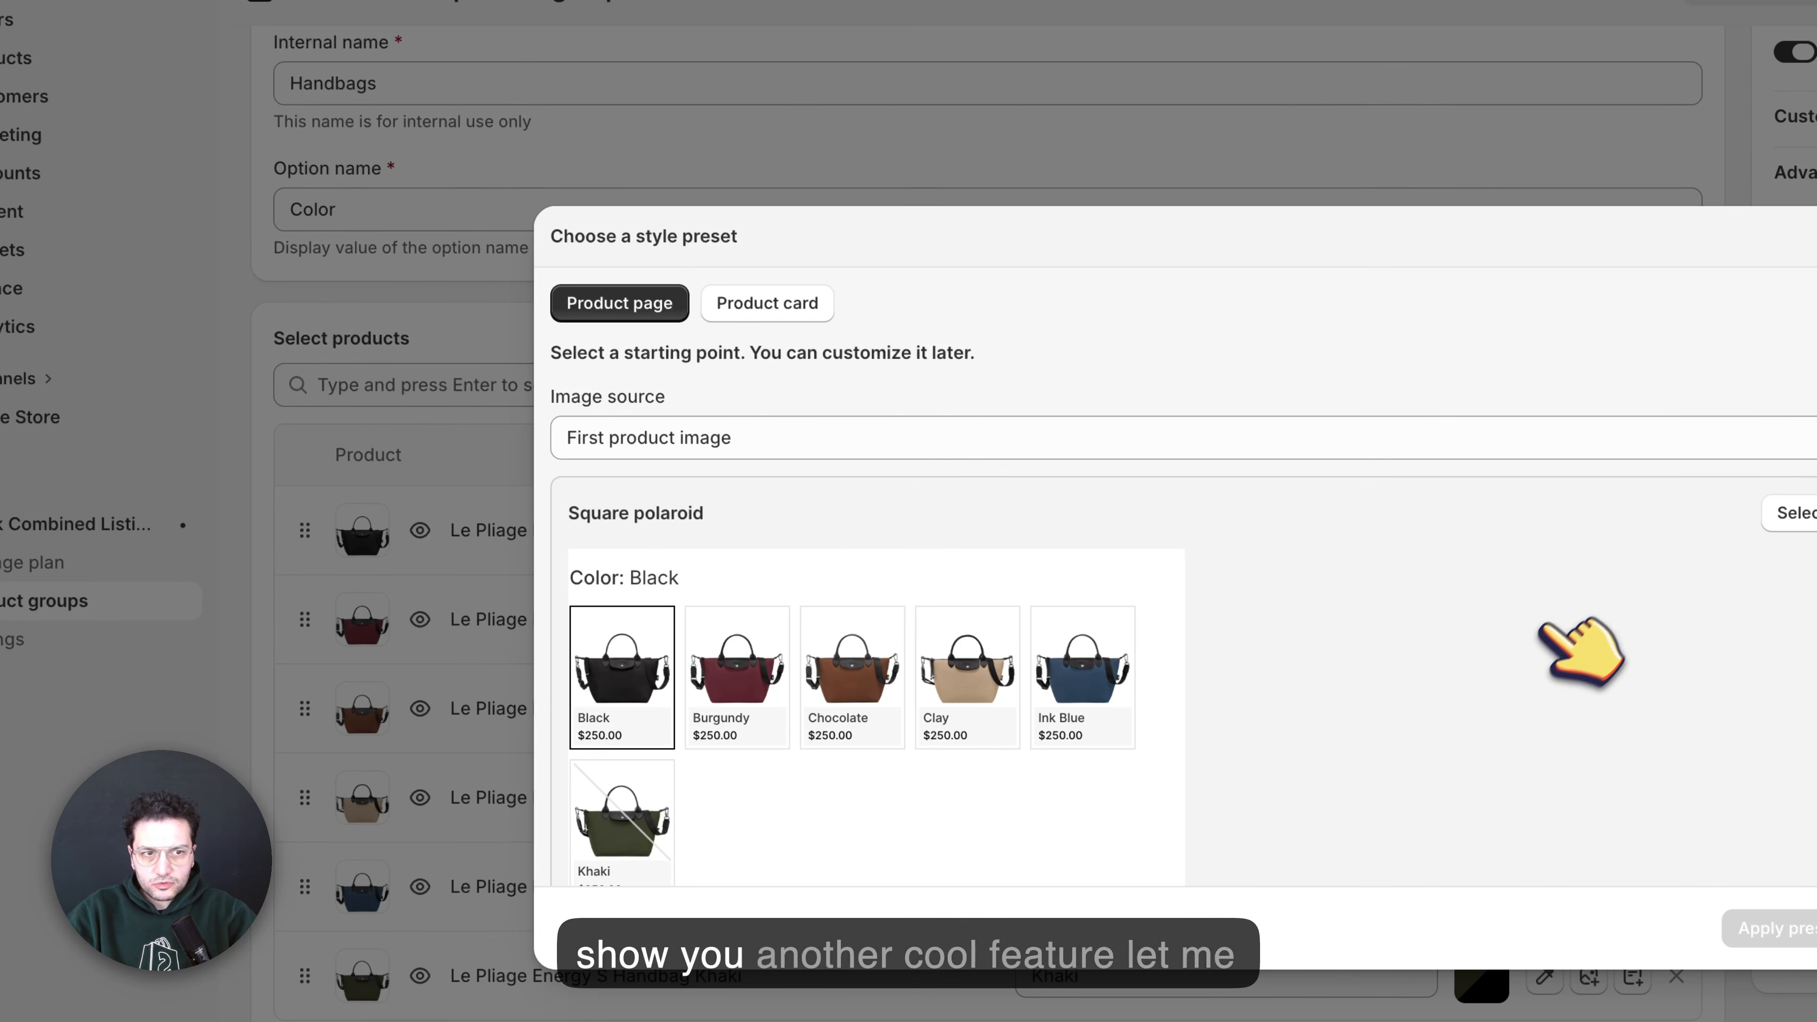
{"action": "scroll", "coordinate": [1096, 856], "scroll_direction": "down", "scroll_amount": 5}
{"action": "scroll", "coordinate": [1096, 856], "scroll_direction": "up", "scroll_amount": 6}
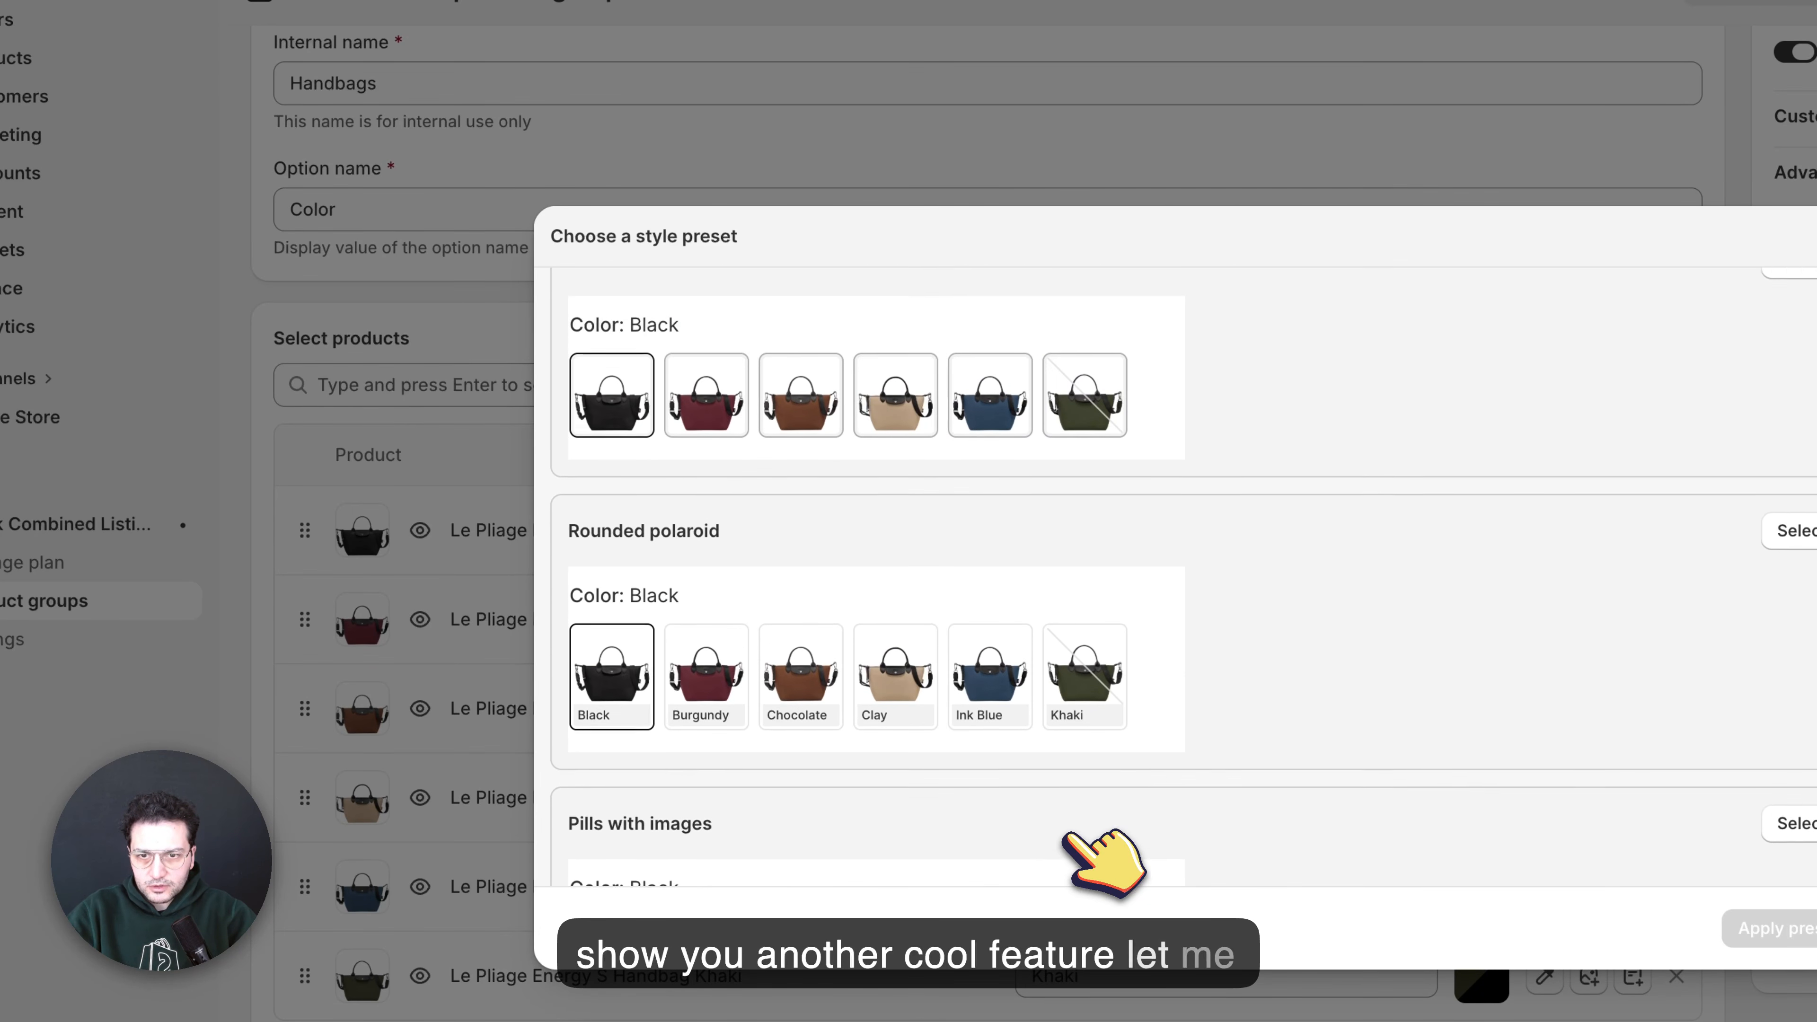
Apply the Carousel with square swatches style preset to the Handbags group's product page swatches.
{"action": "scroll", "coordinate": [1106, 586], "scroll_direction": "up", "scroll_amount": 4}
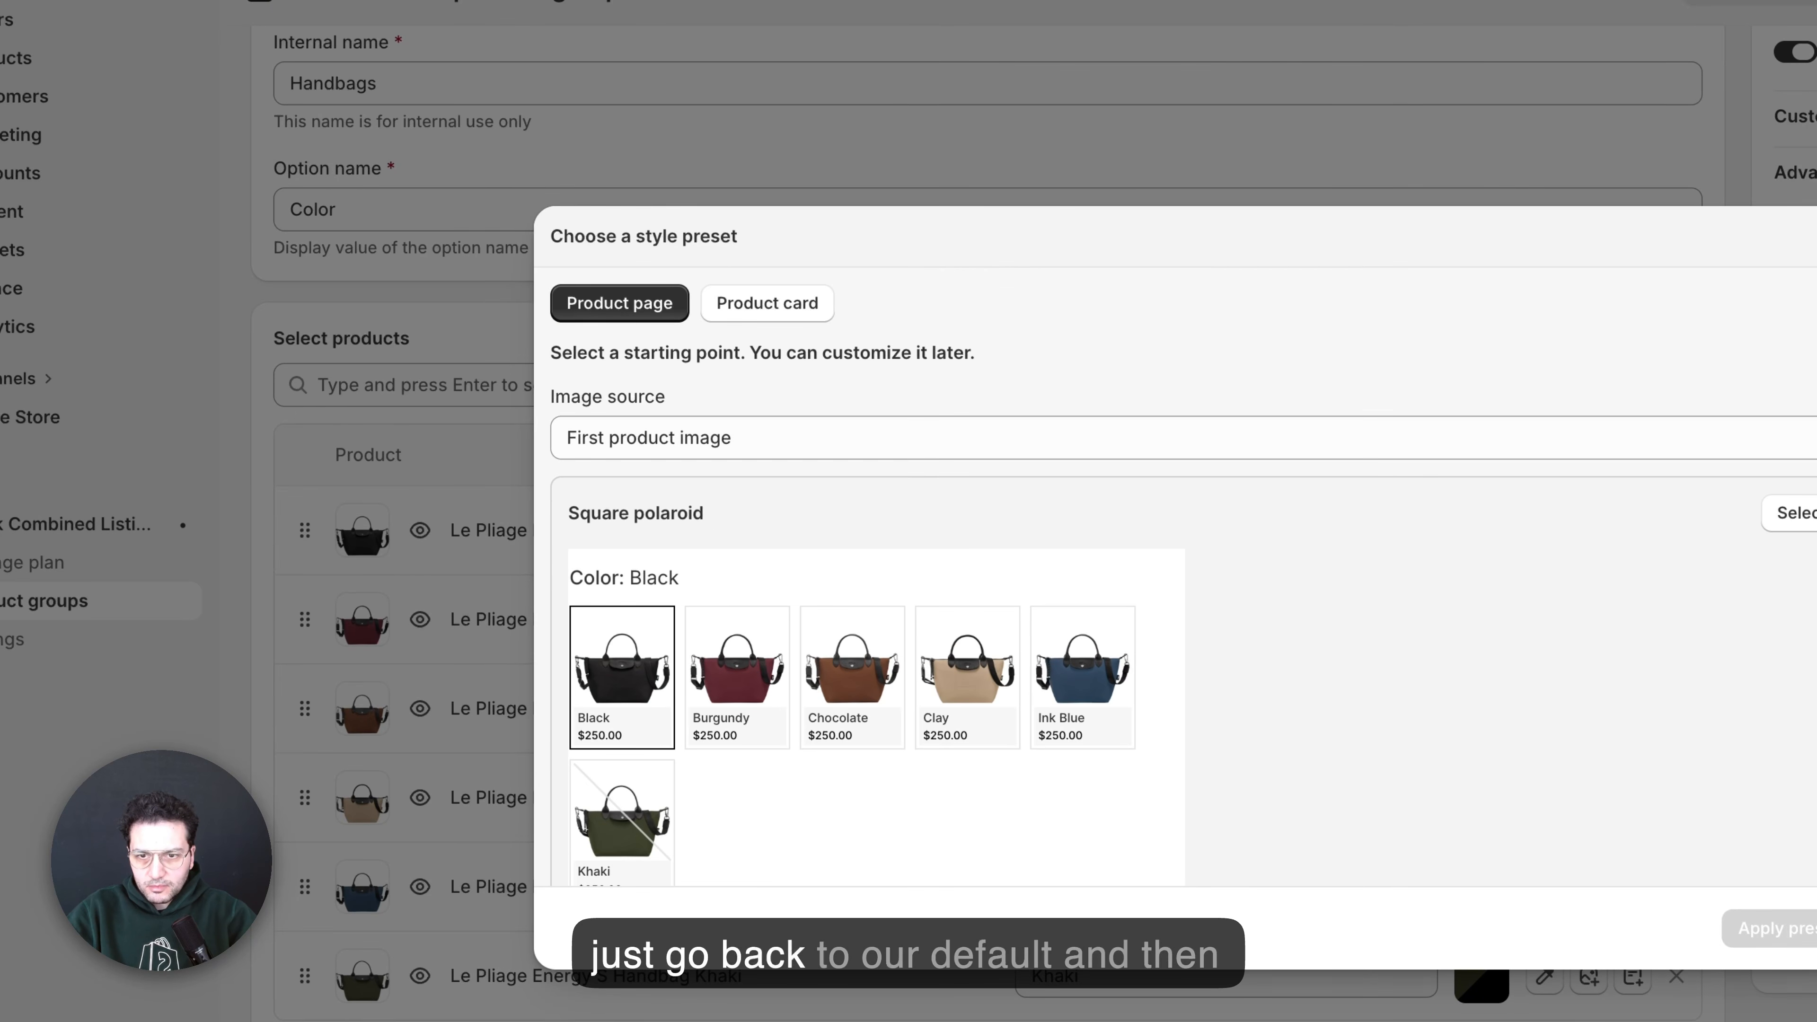
{"action": "scroll", "coordinate": [1106, 586], "scroll_direction": "down", "scroll_amount": 8}
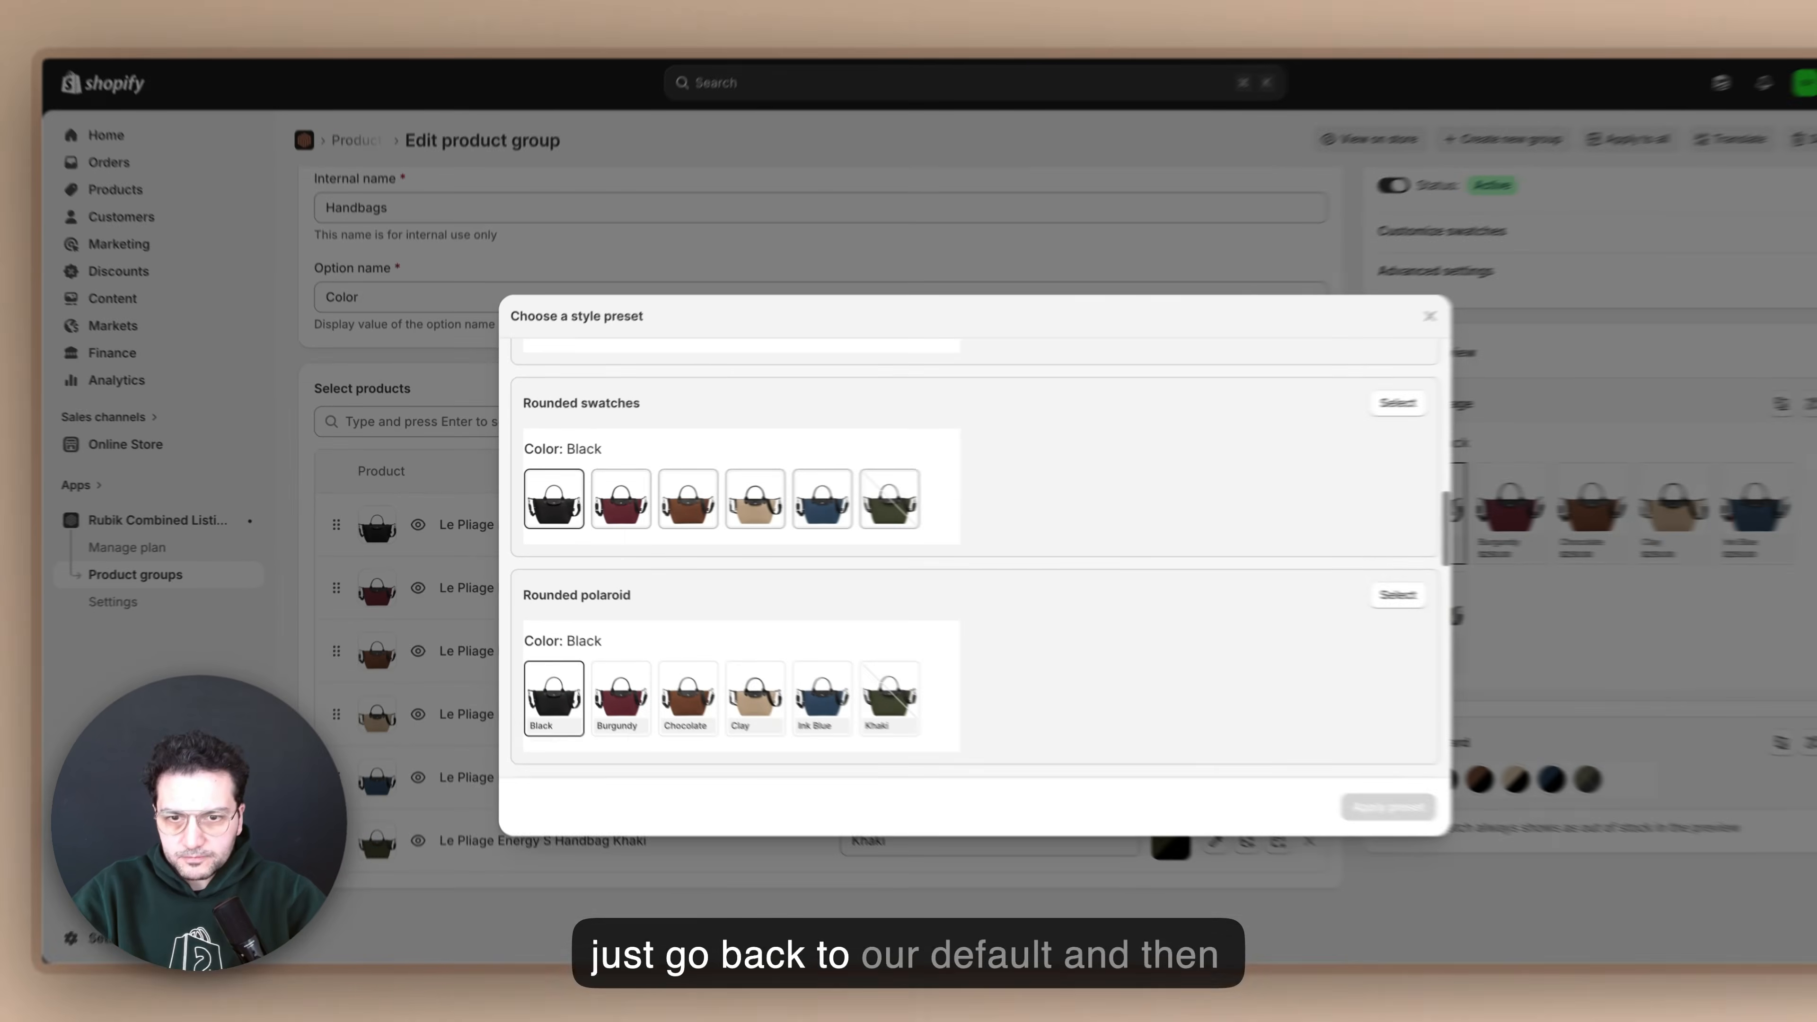
{"action": "scroll", "coordinate": [875, 724], "scroll_direction": "down", "scroll_amount": 2}
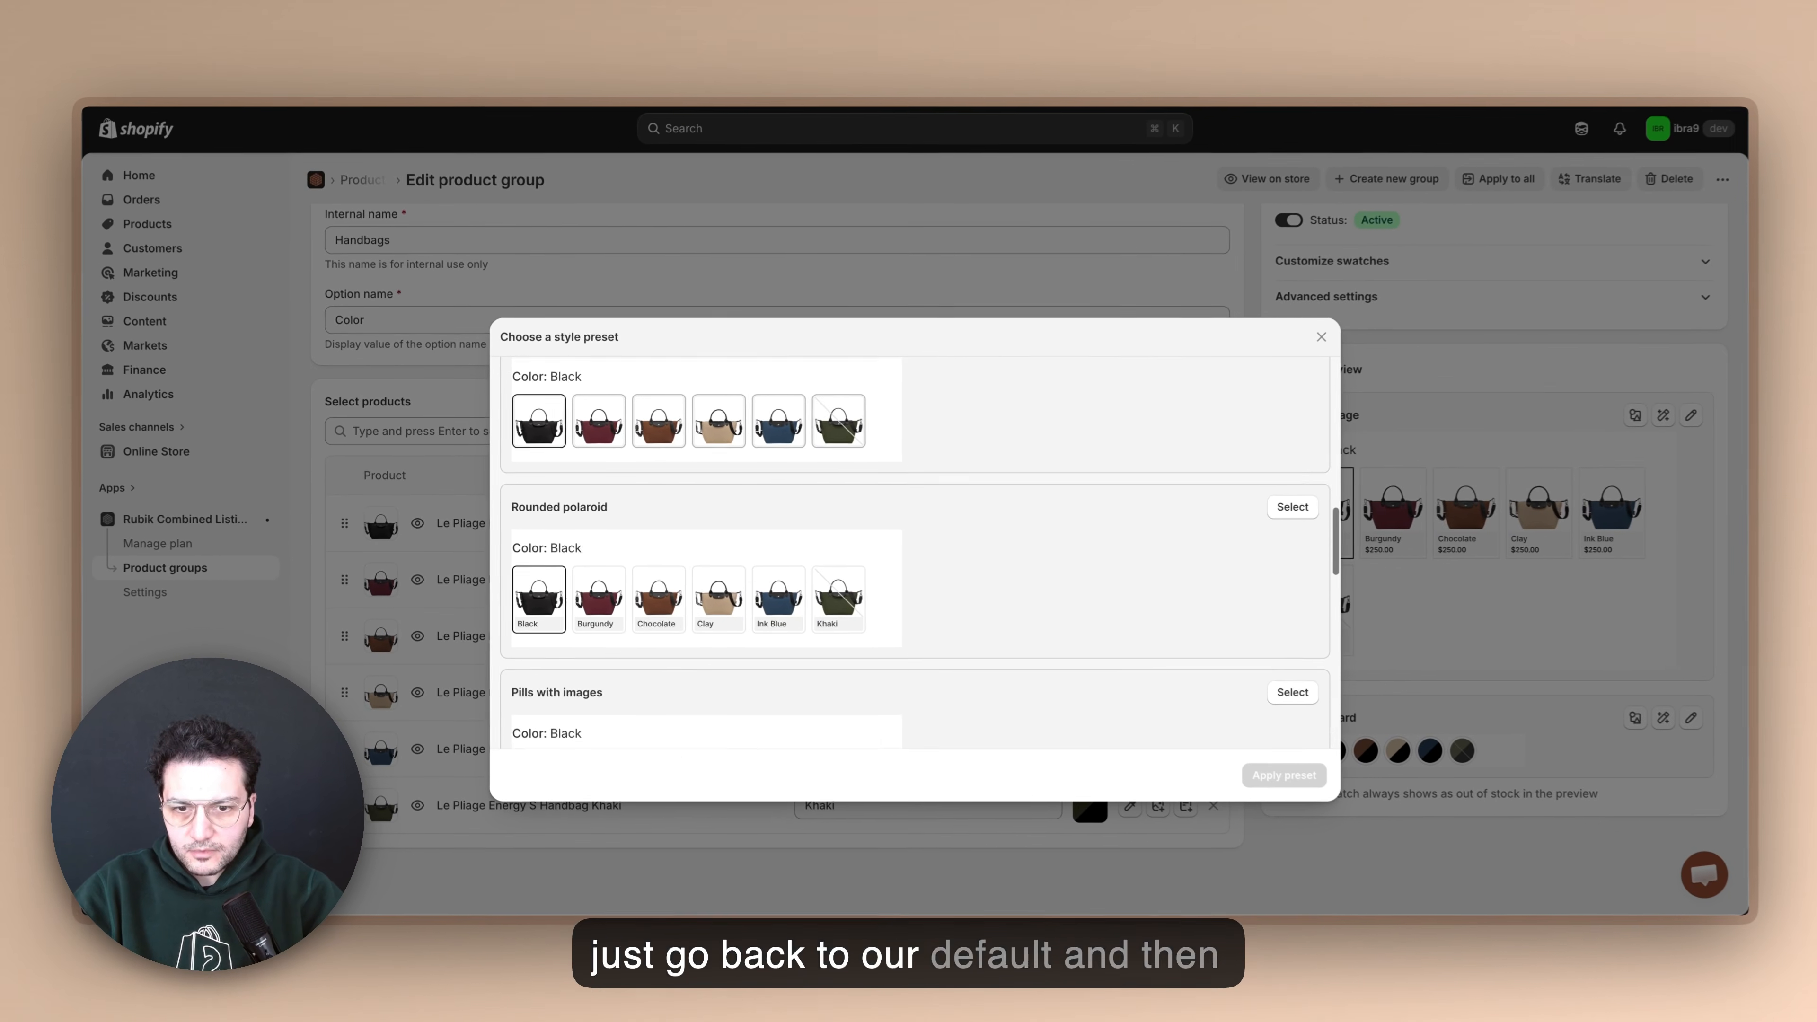
{"action": "scroll", "coordinate": [847, 615], "scroll_direction": "up", "scroll_amount": 2}
{"action": "scroll", "coordinate": [847, 616], "scroll_direction": "down", "scroll_amount": 3}
{"action": "scroll", "coordinate": [799, 603], "scroll_direction": "down", "scroll_amount": 5}
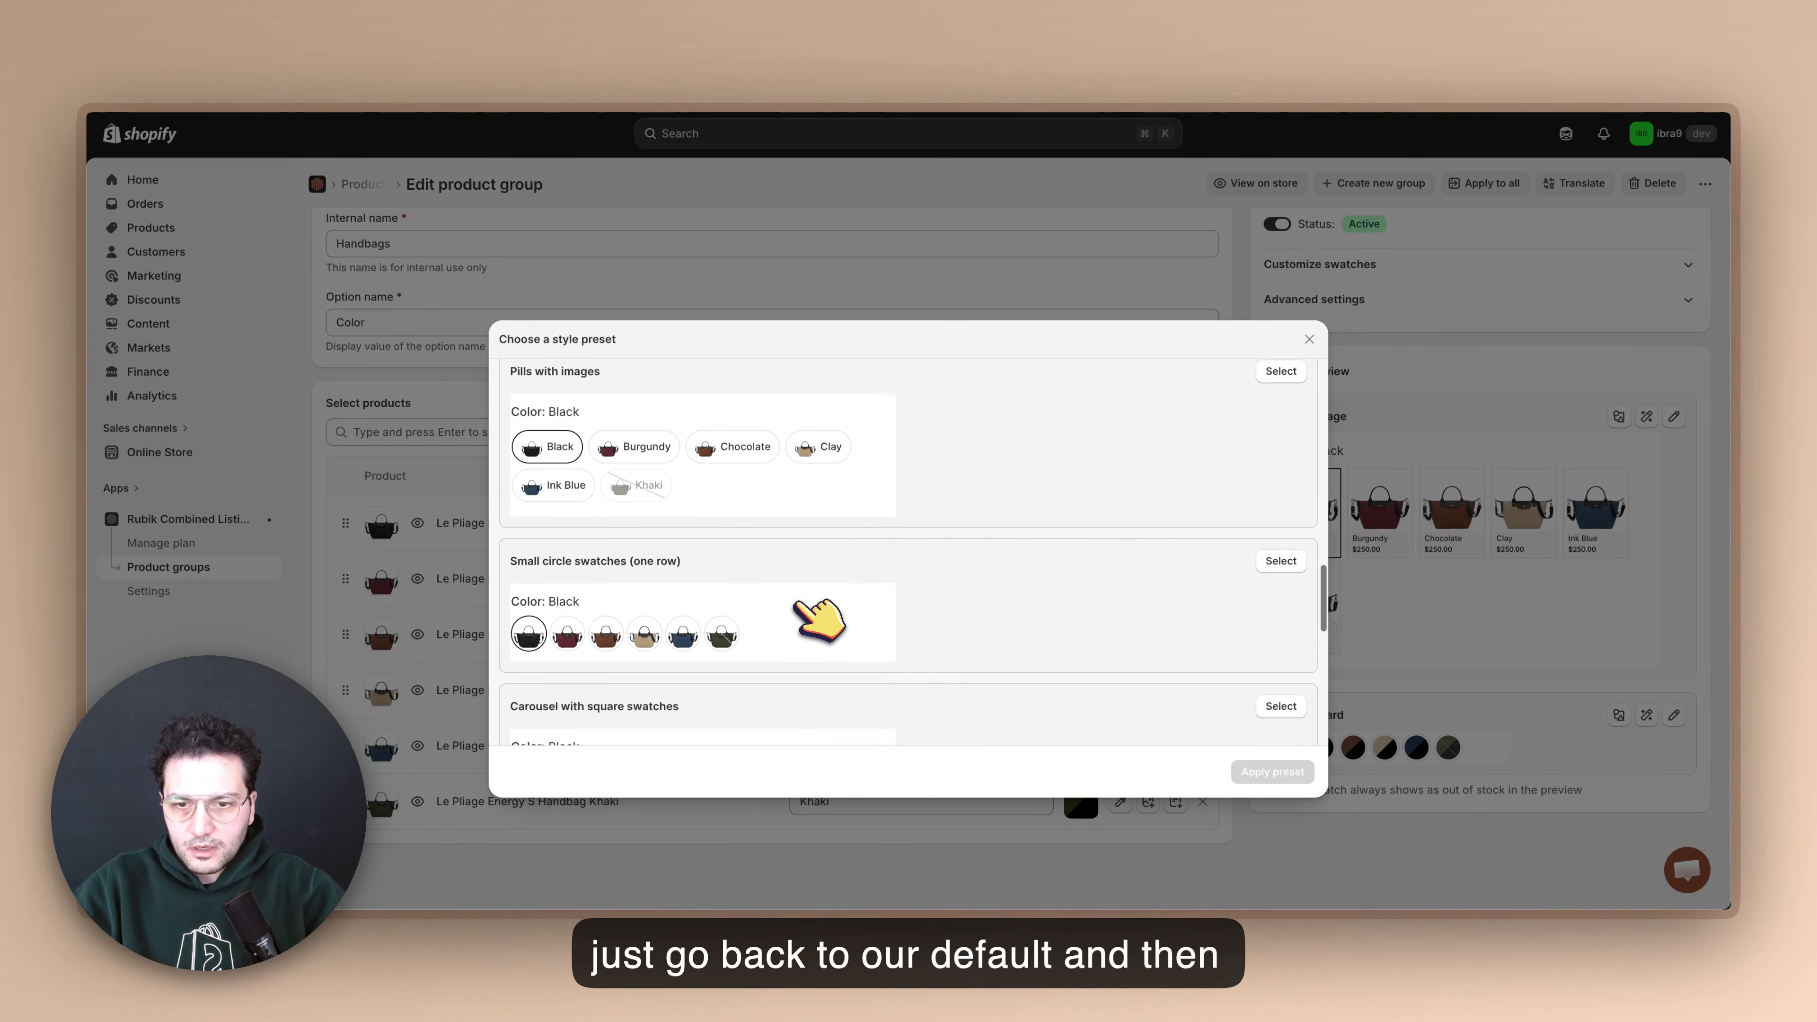
{"action": "left_click", "coordinate": [887, 601]}
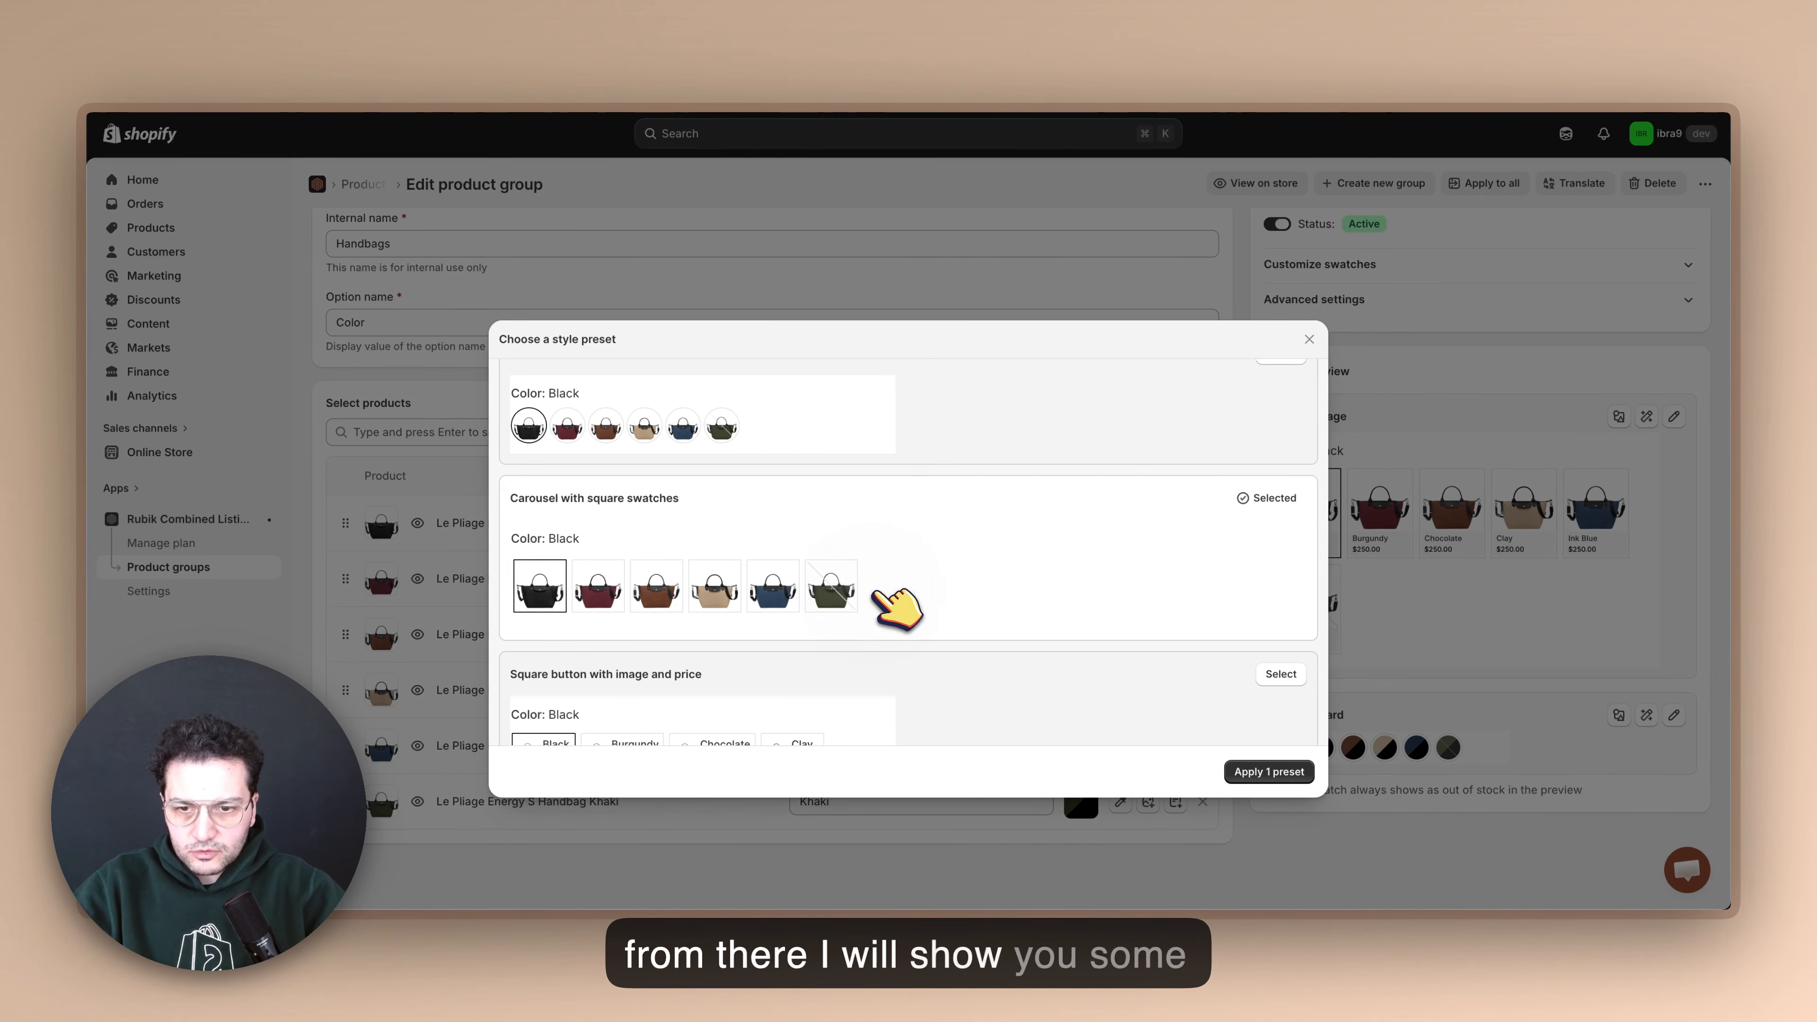
{"action": "left_click", "coordinate": [1270, 773]}
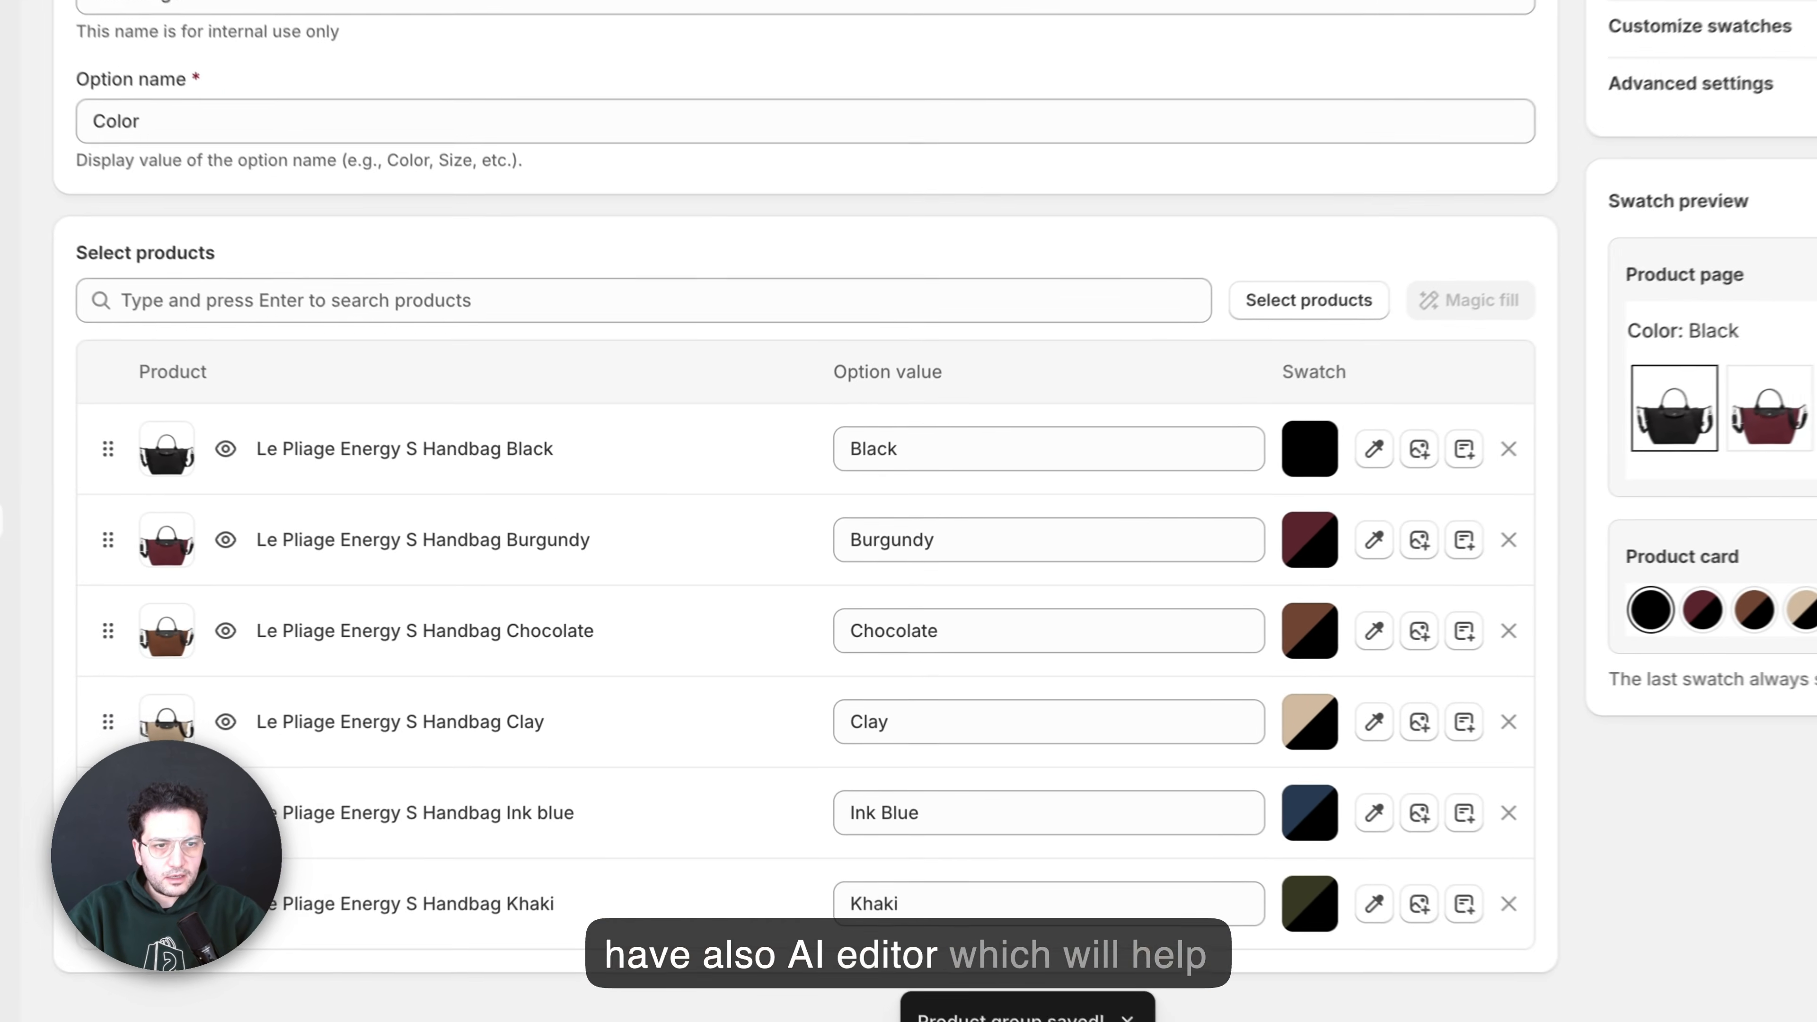
Ask the AI style assistant to "Make corners rounded" on the Handbags group's product page swatches.
{"action": "left_click", "coordinate": [1647, 417]}
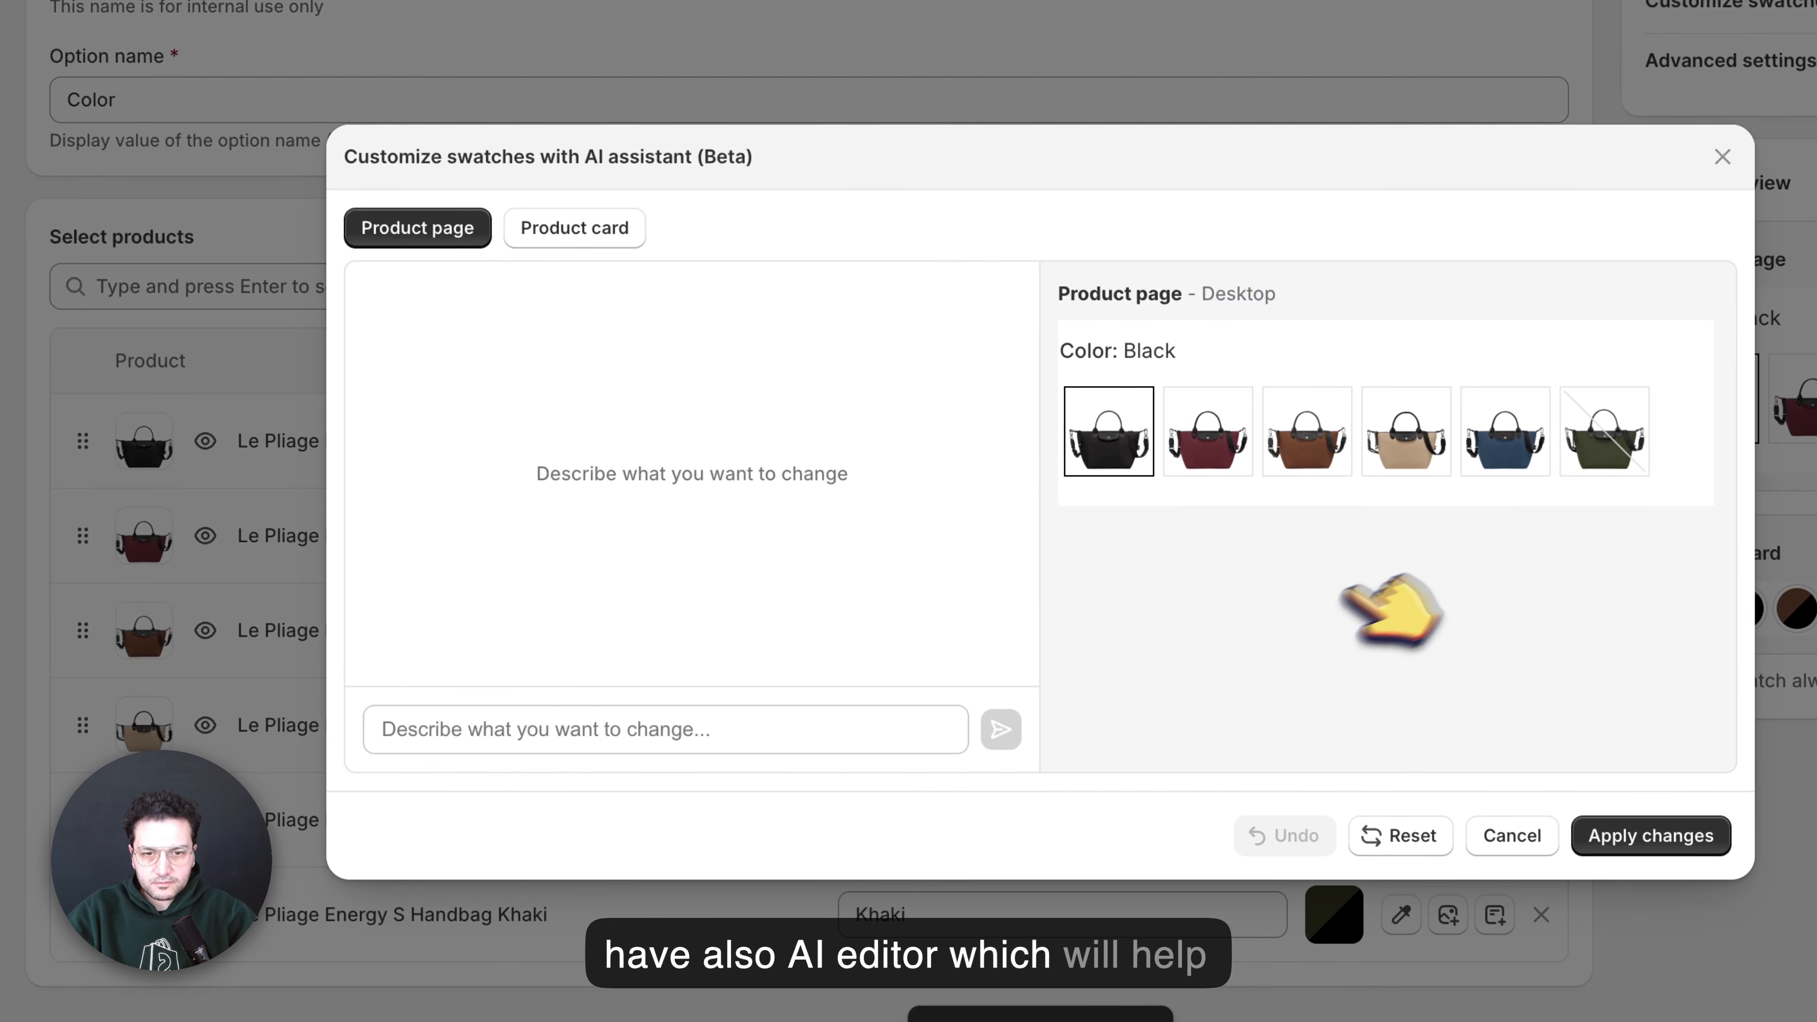
{"action": "left_click", "coordinate": [735, 718]}
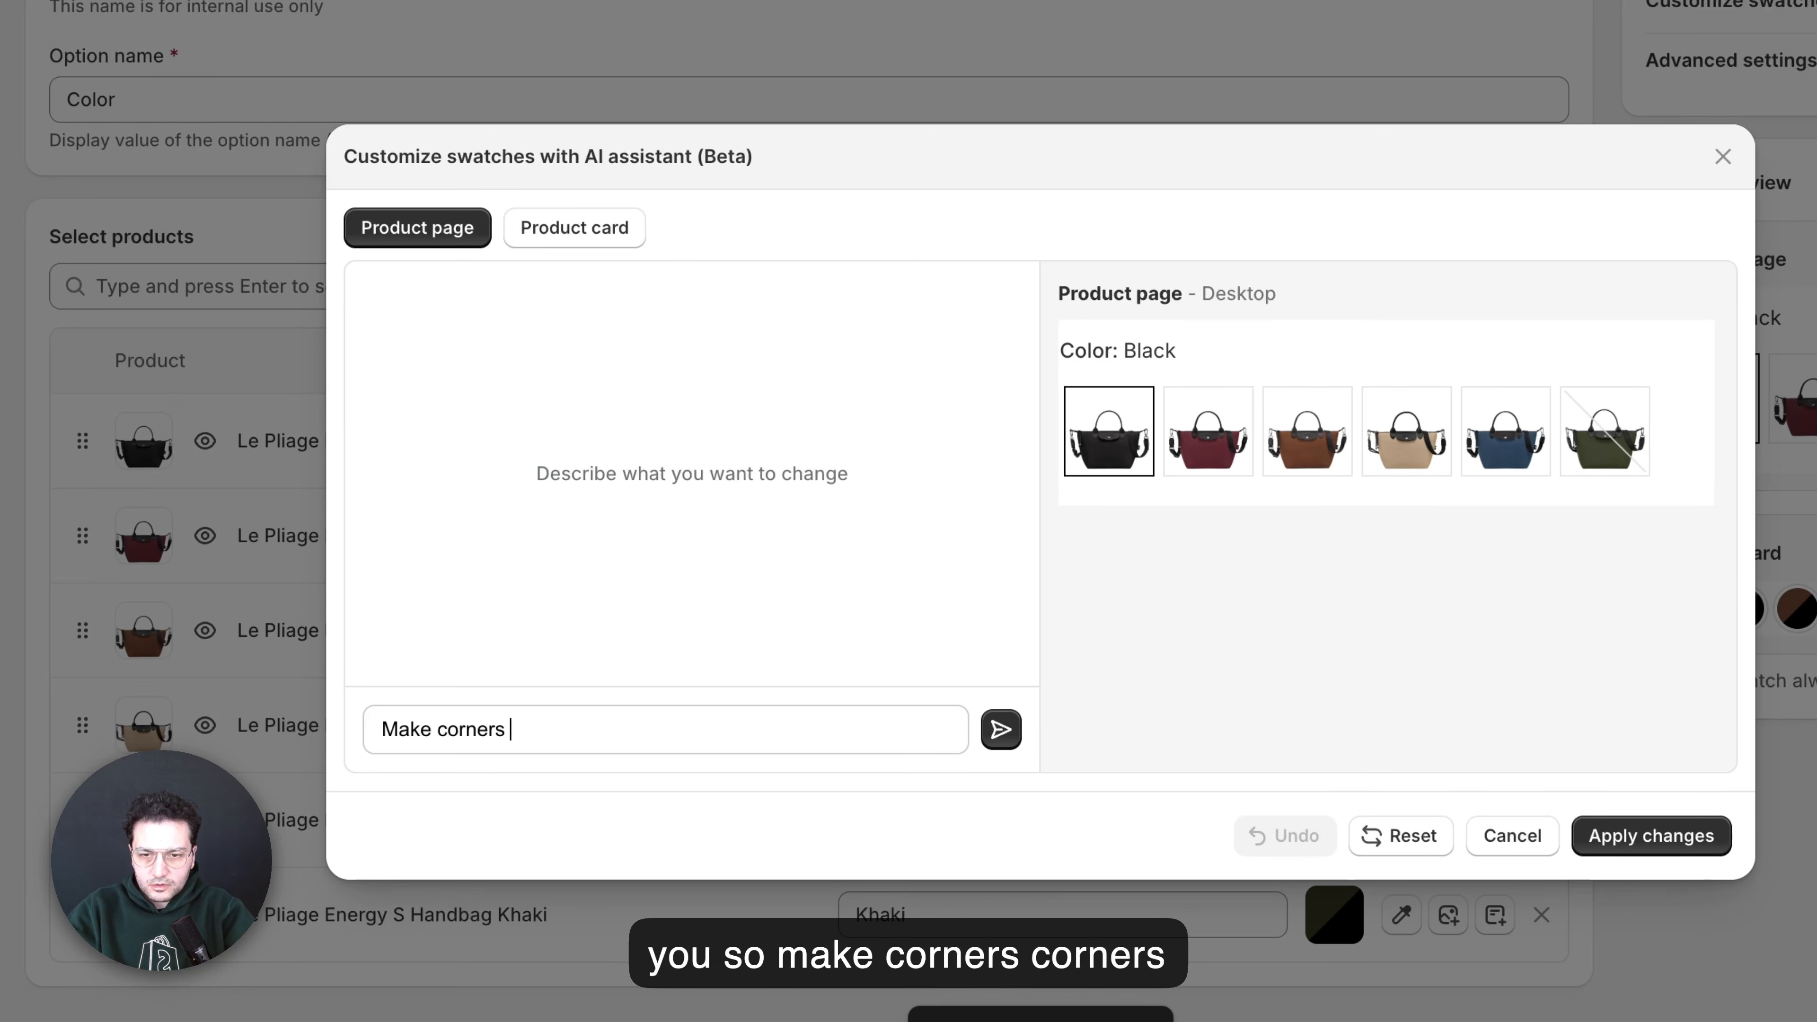
{"action": "type", "text": "Make corners rounded"}
{"action": "key", "text": "Return"}
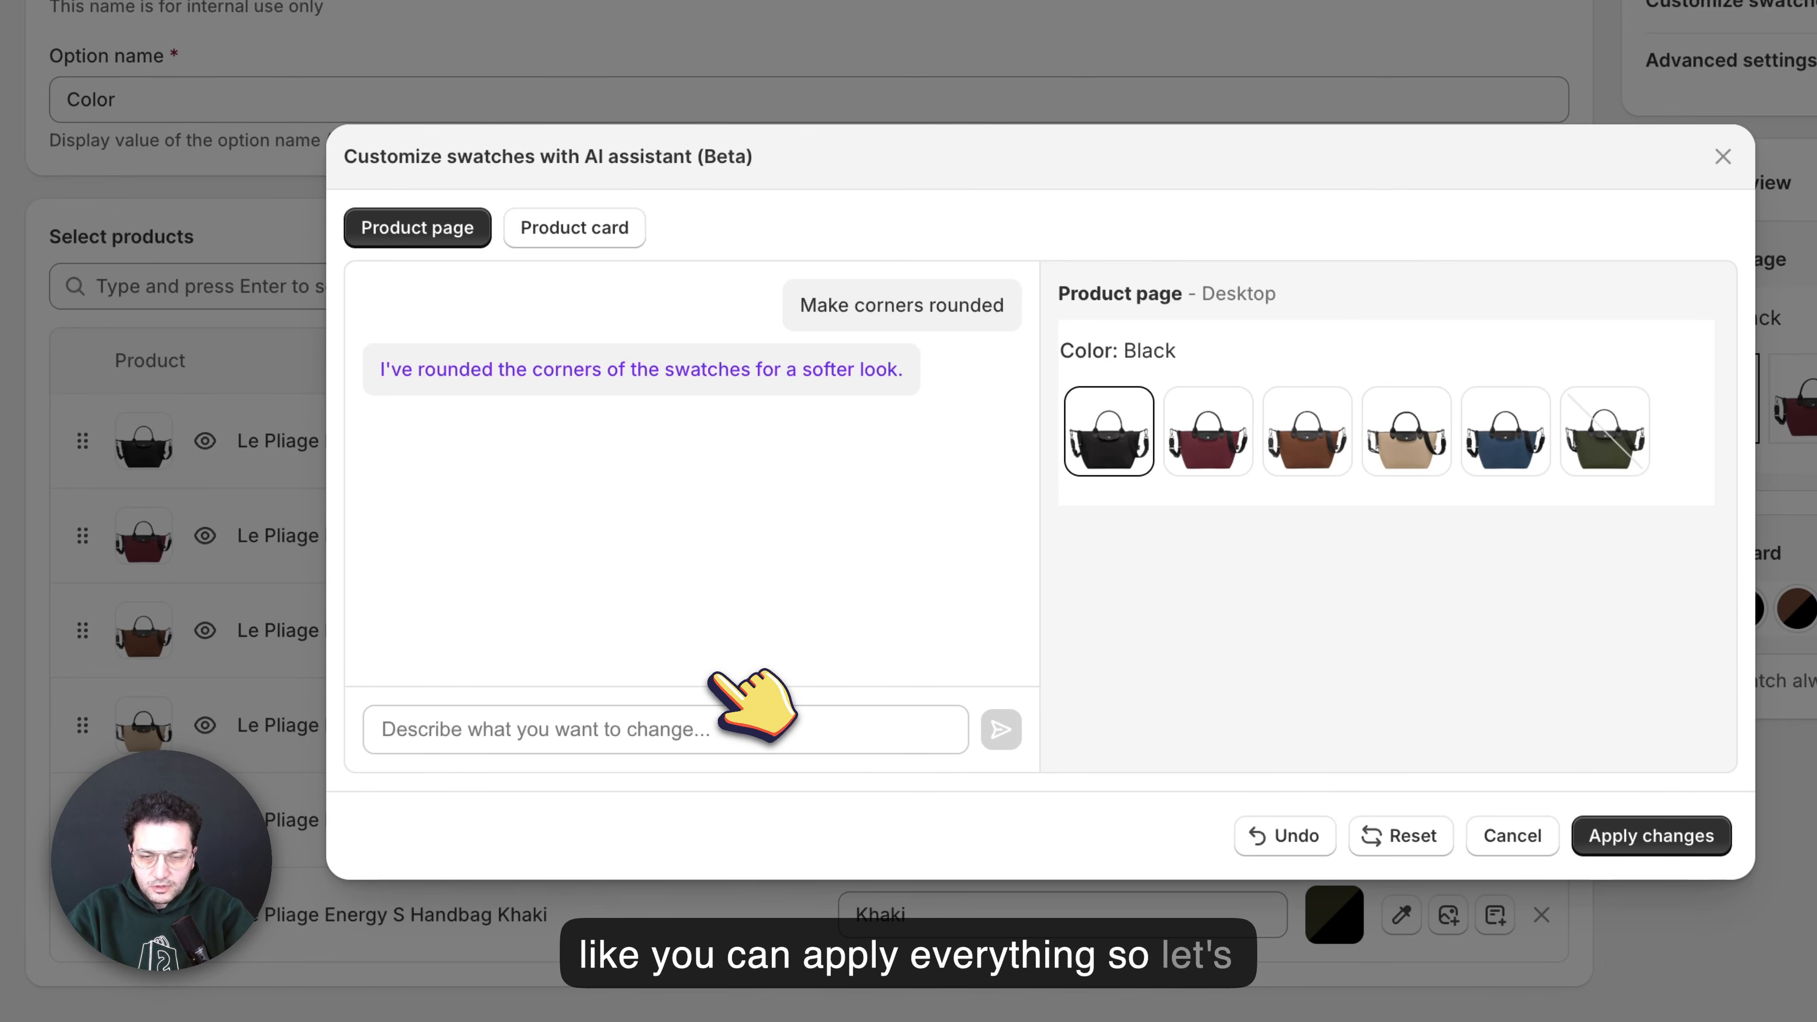
Send the AI assistant the requests "make border color brown" and "make swatches smaller" for the product page swatches.
{"action": "type", "text": "ke border color brown"}
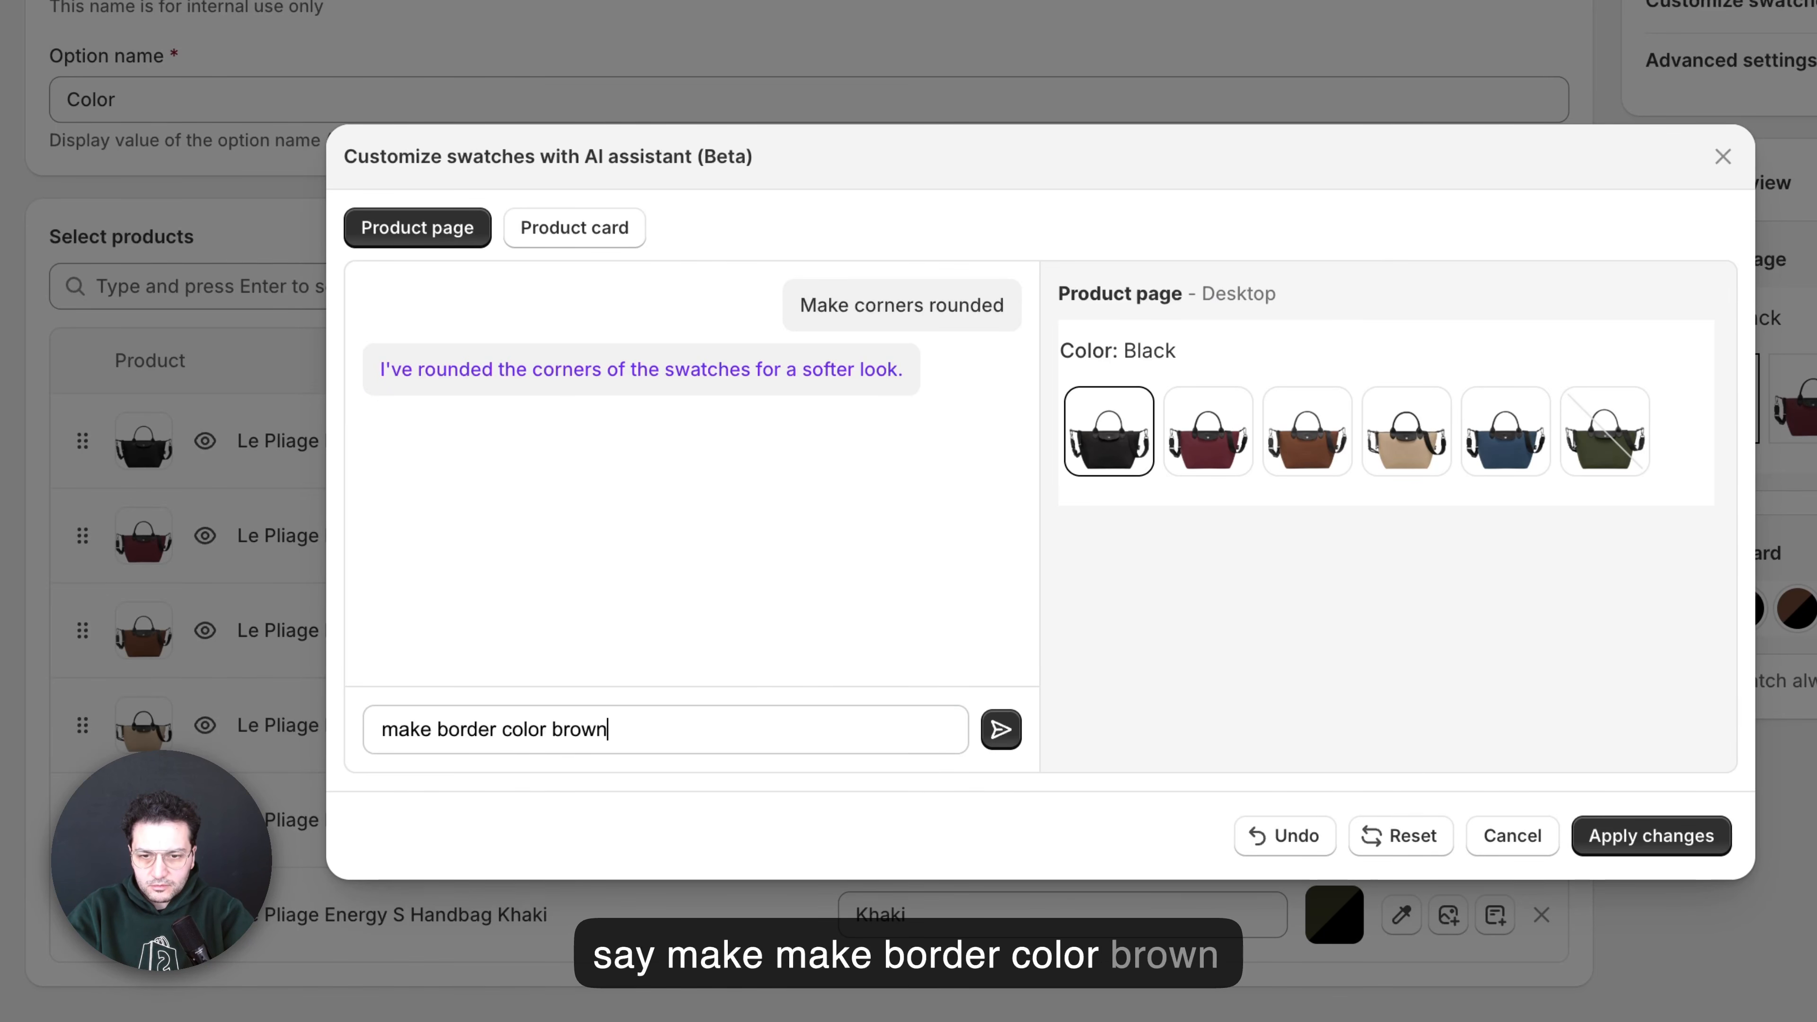
{"action": "key", "text": "Return"}
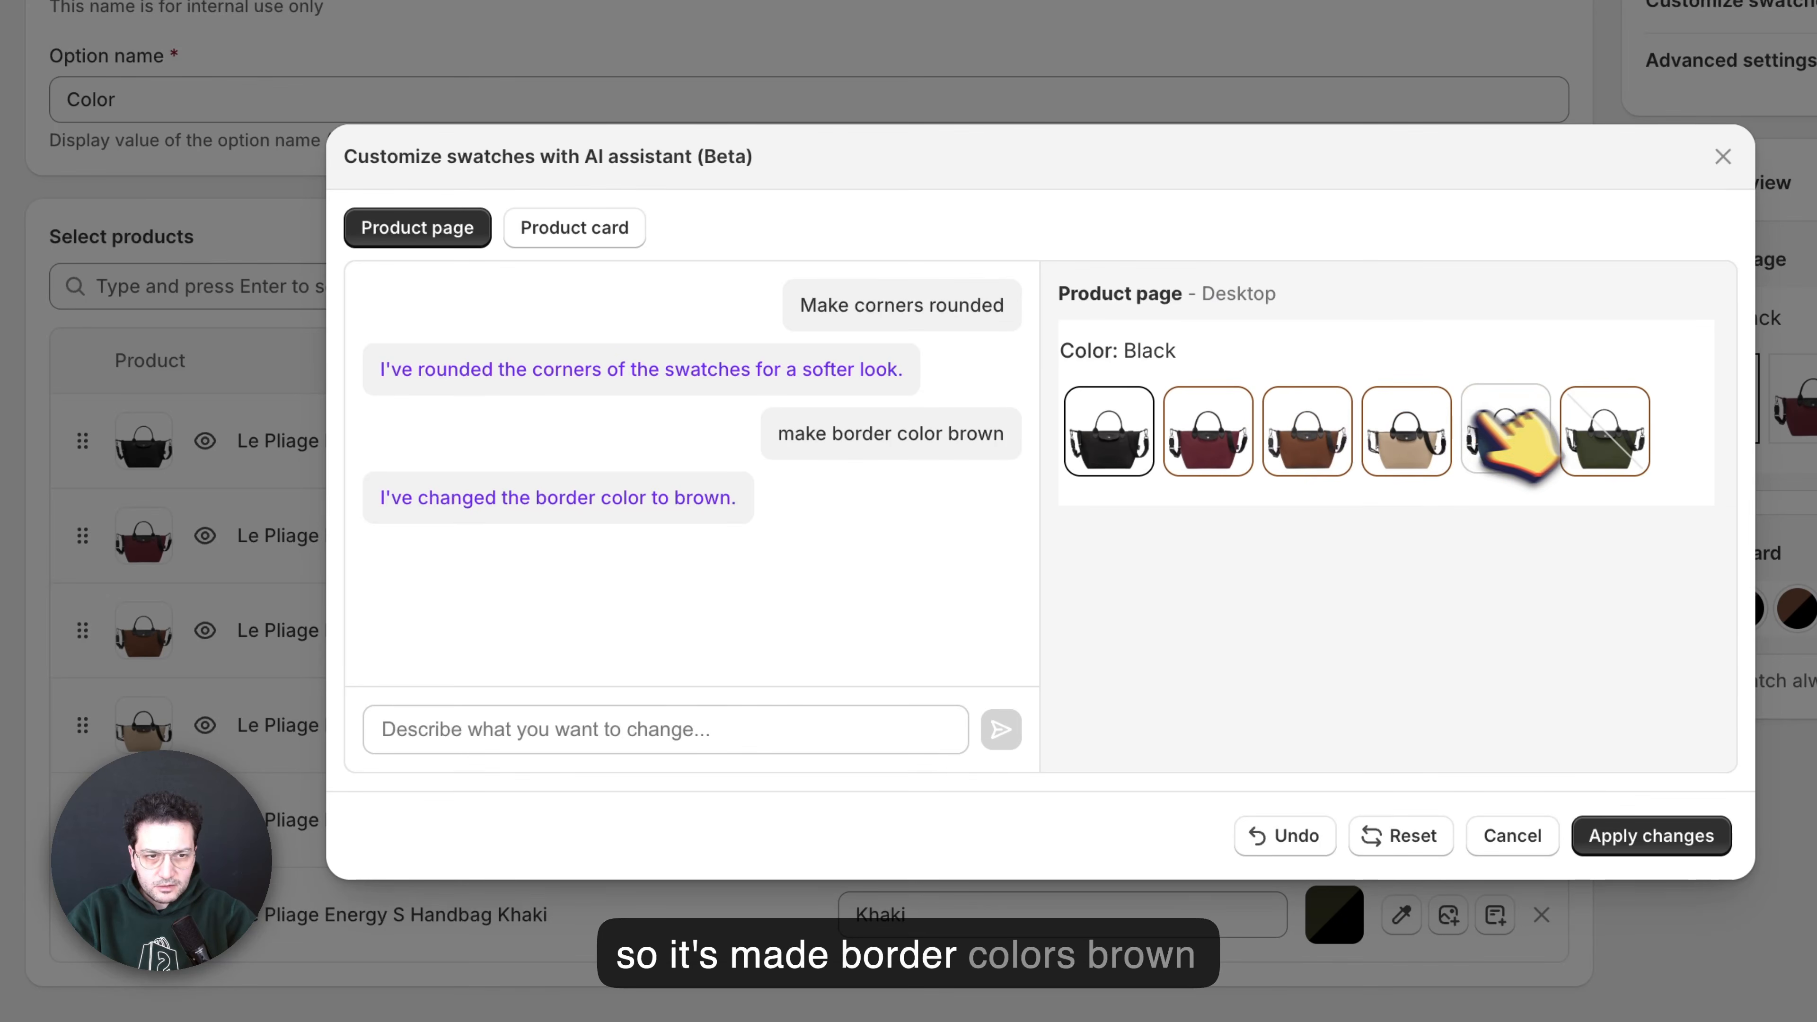
{"action": "left_click", "coordinate": [669, 734]}
{"action": "type", "text": "make swatches smaller"}
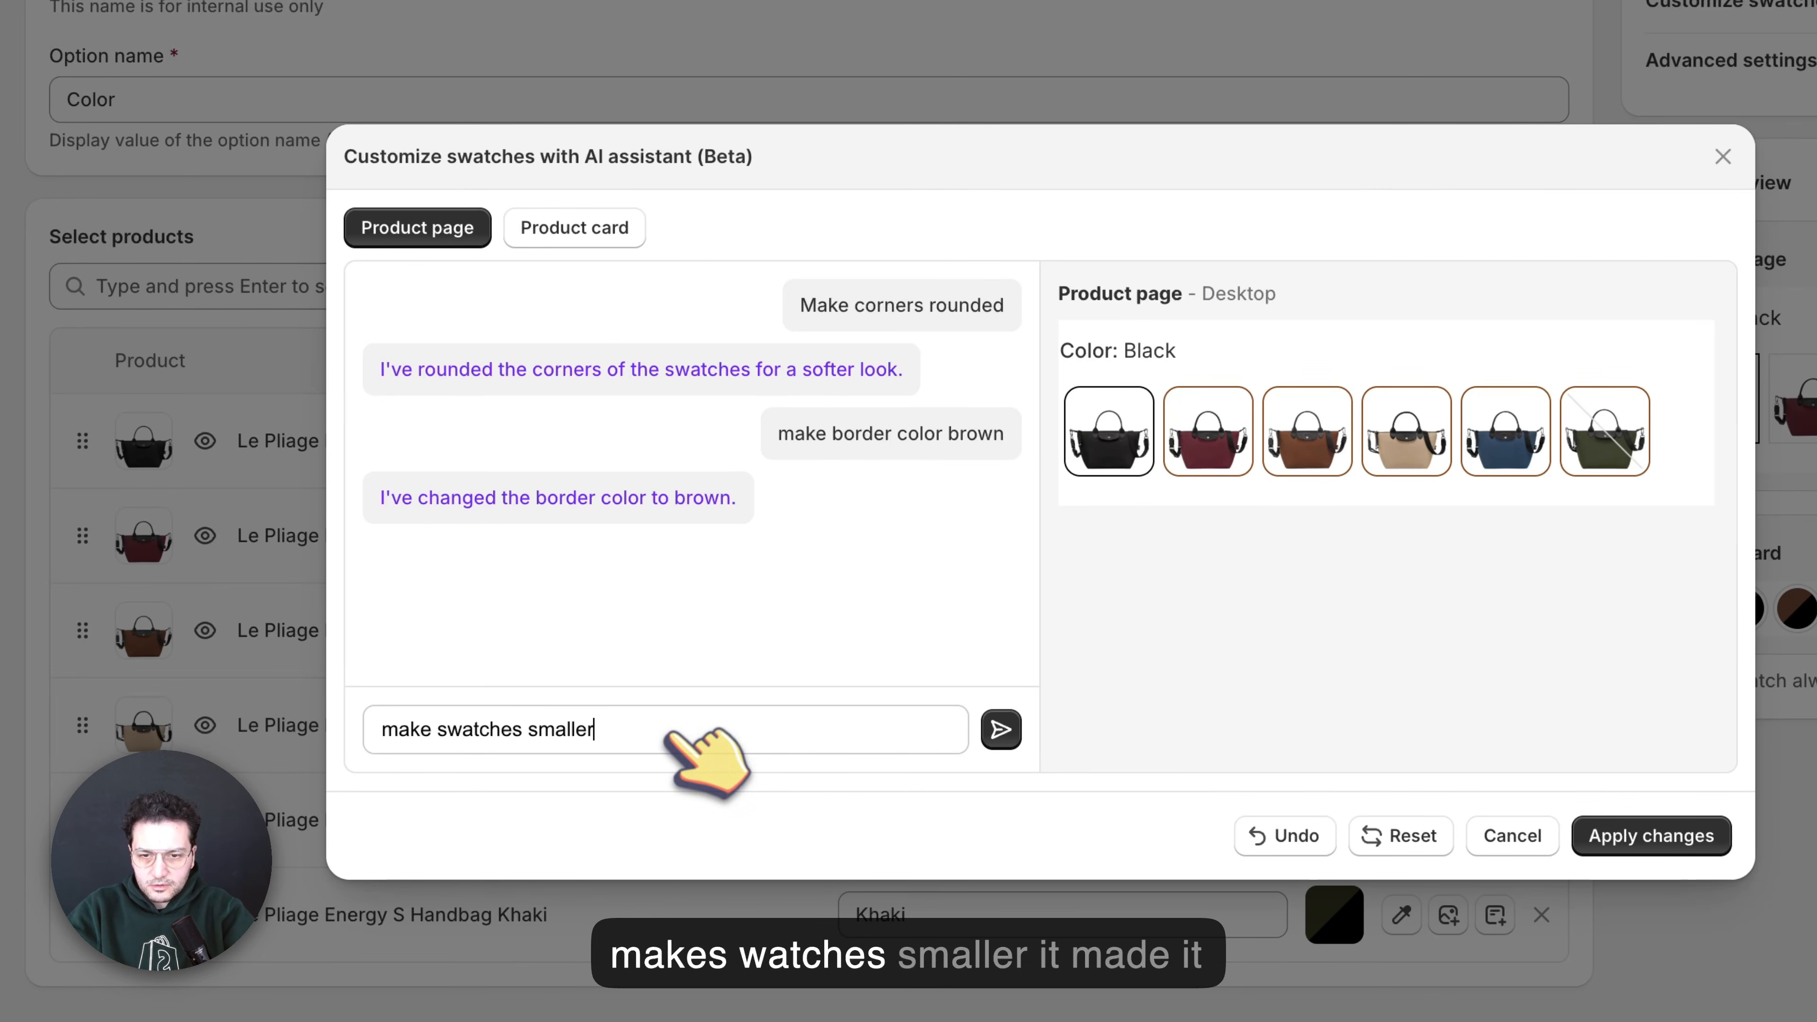
{"action": "key", "text": "Return"}
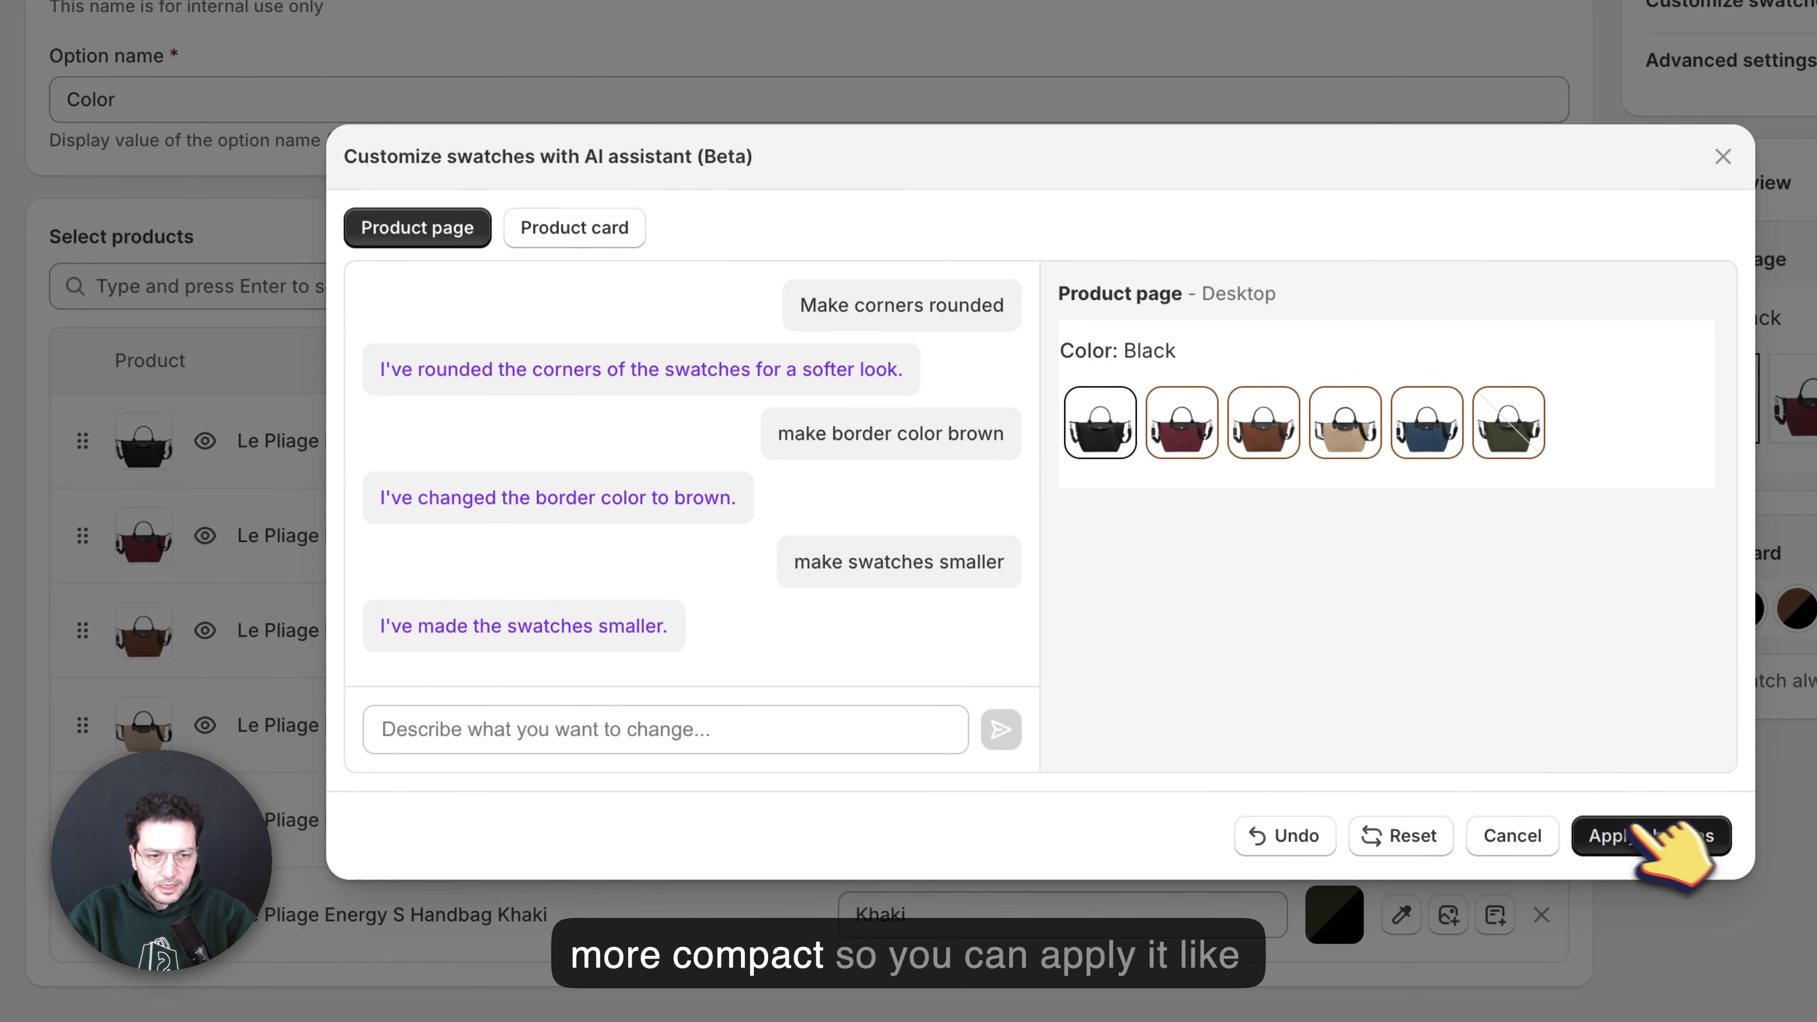
Apply the AI style changes, save the Handbags group, and reload the Black handbag's storefront page to check the swatches.
{"action": "left_click", "coordinate": [1668, 837]}
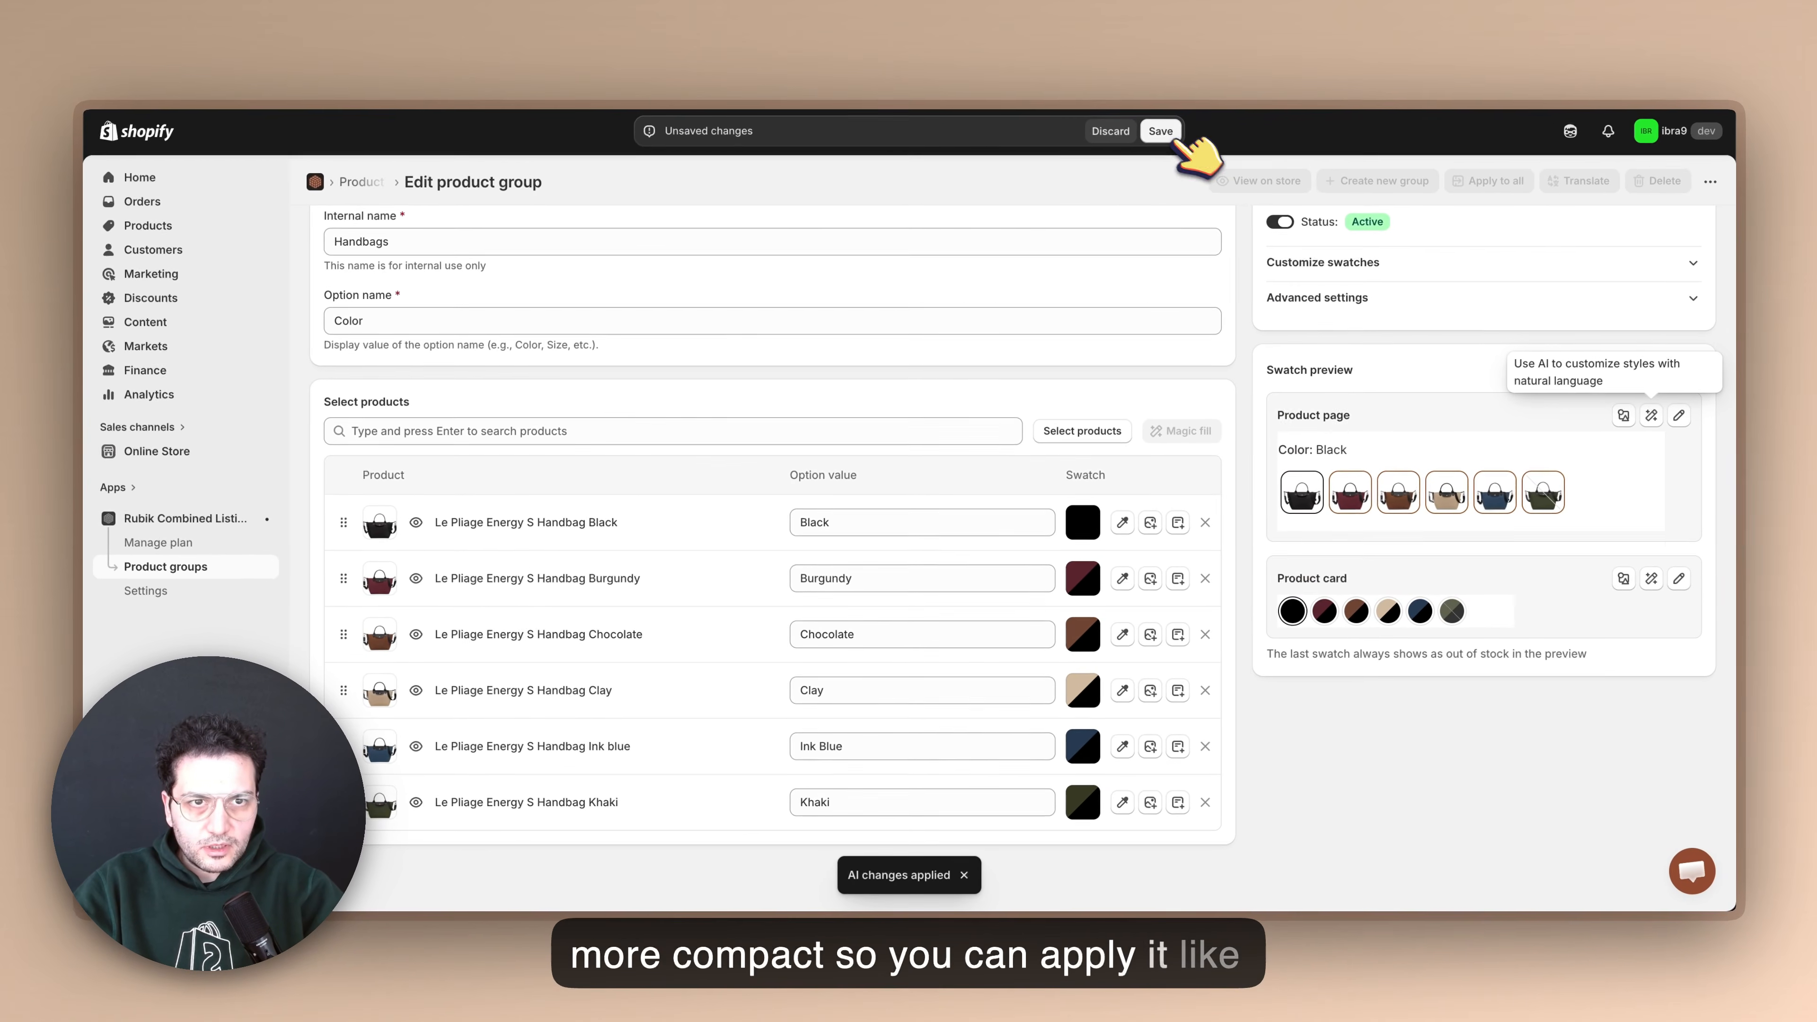
{"action": "left_click", "coordinate": [1159, 133]}
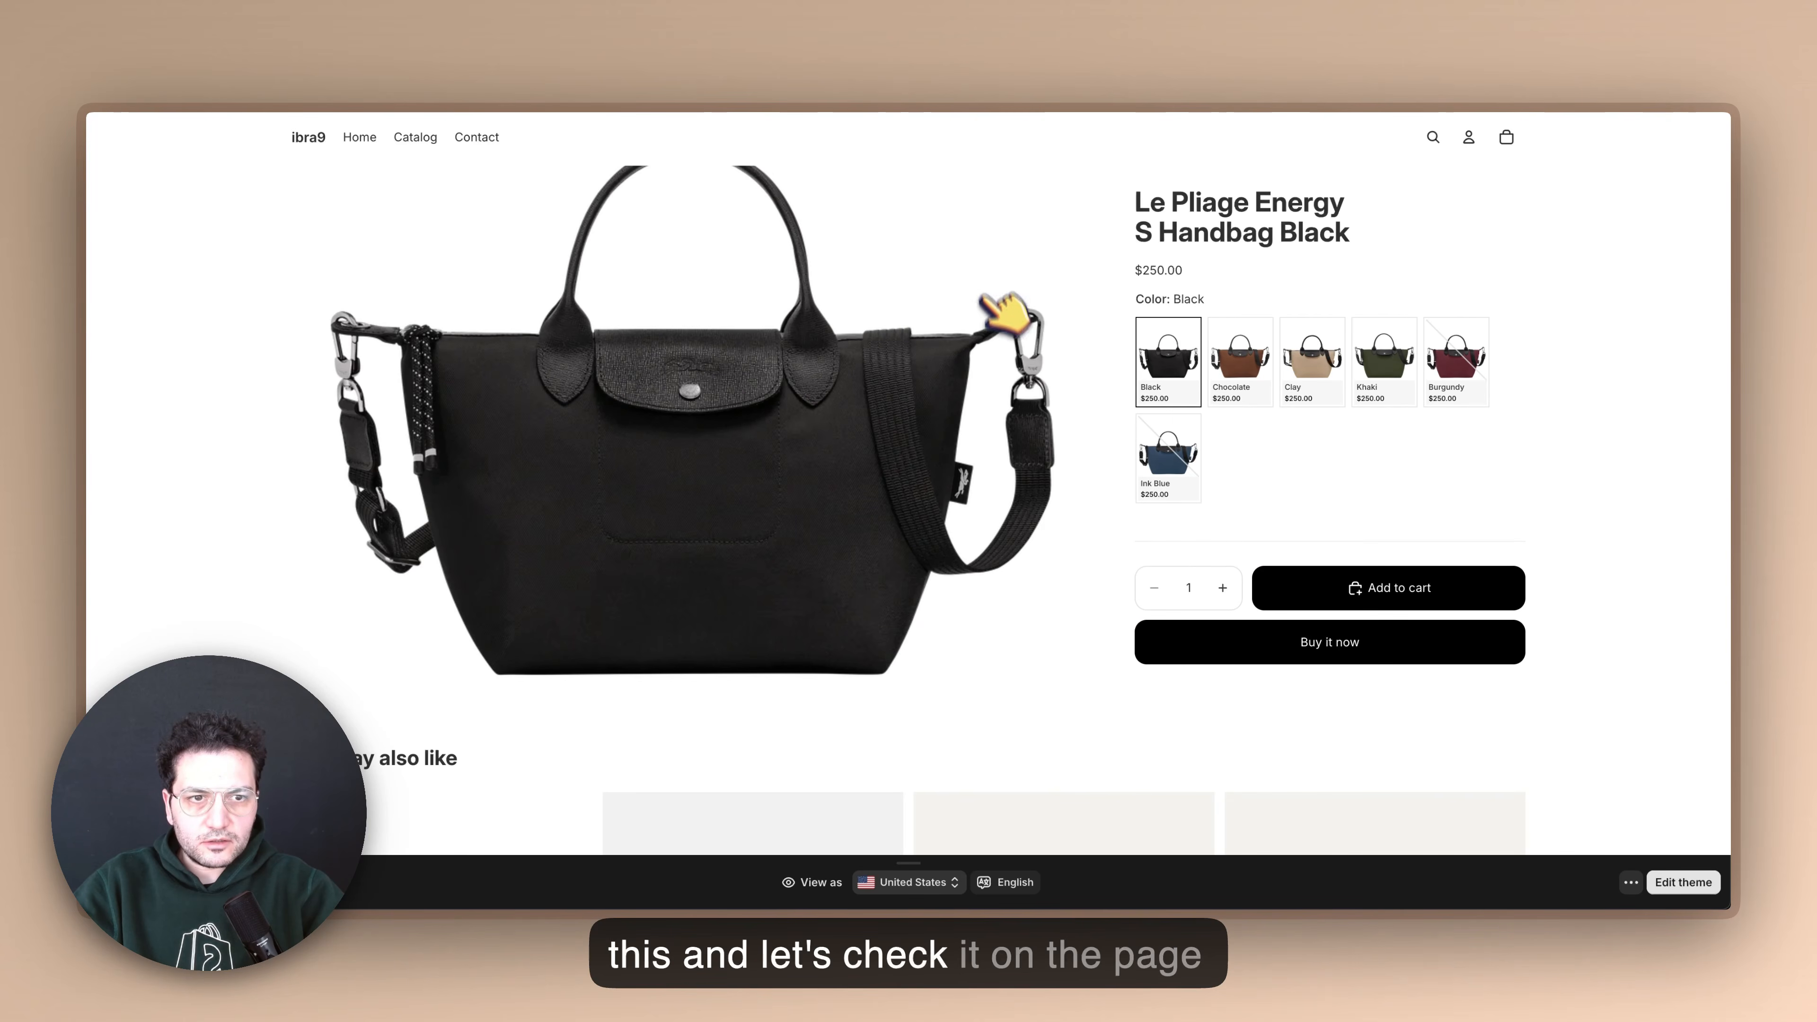
{"action": "key", "text": "super+r"}
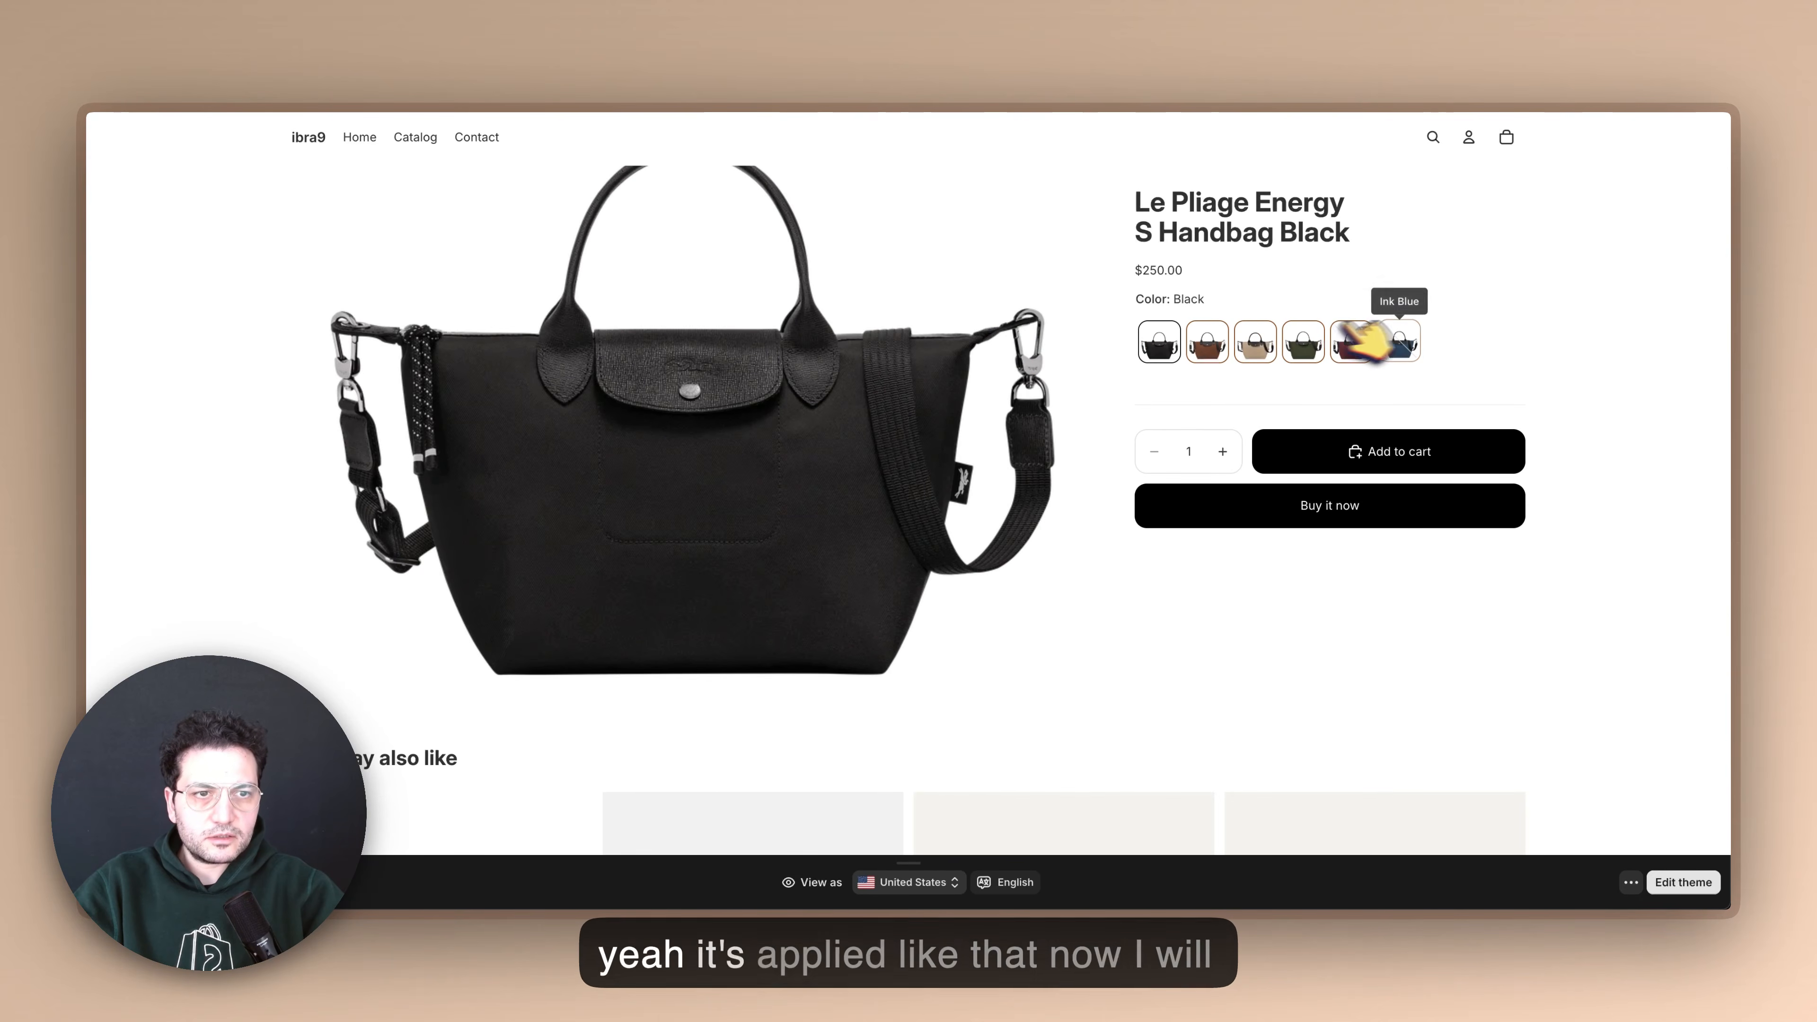
Return to the Handbags product group, reset its swatch styles to defaults and save the group.
{"action": "left_click", "coordinate": [784, 14]}
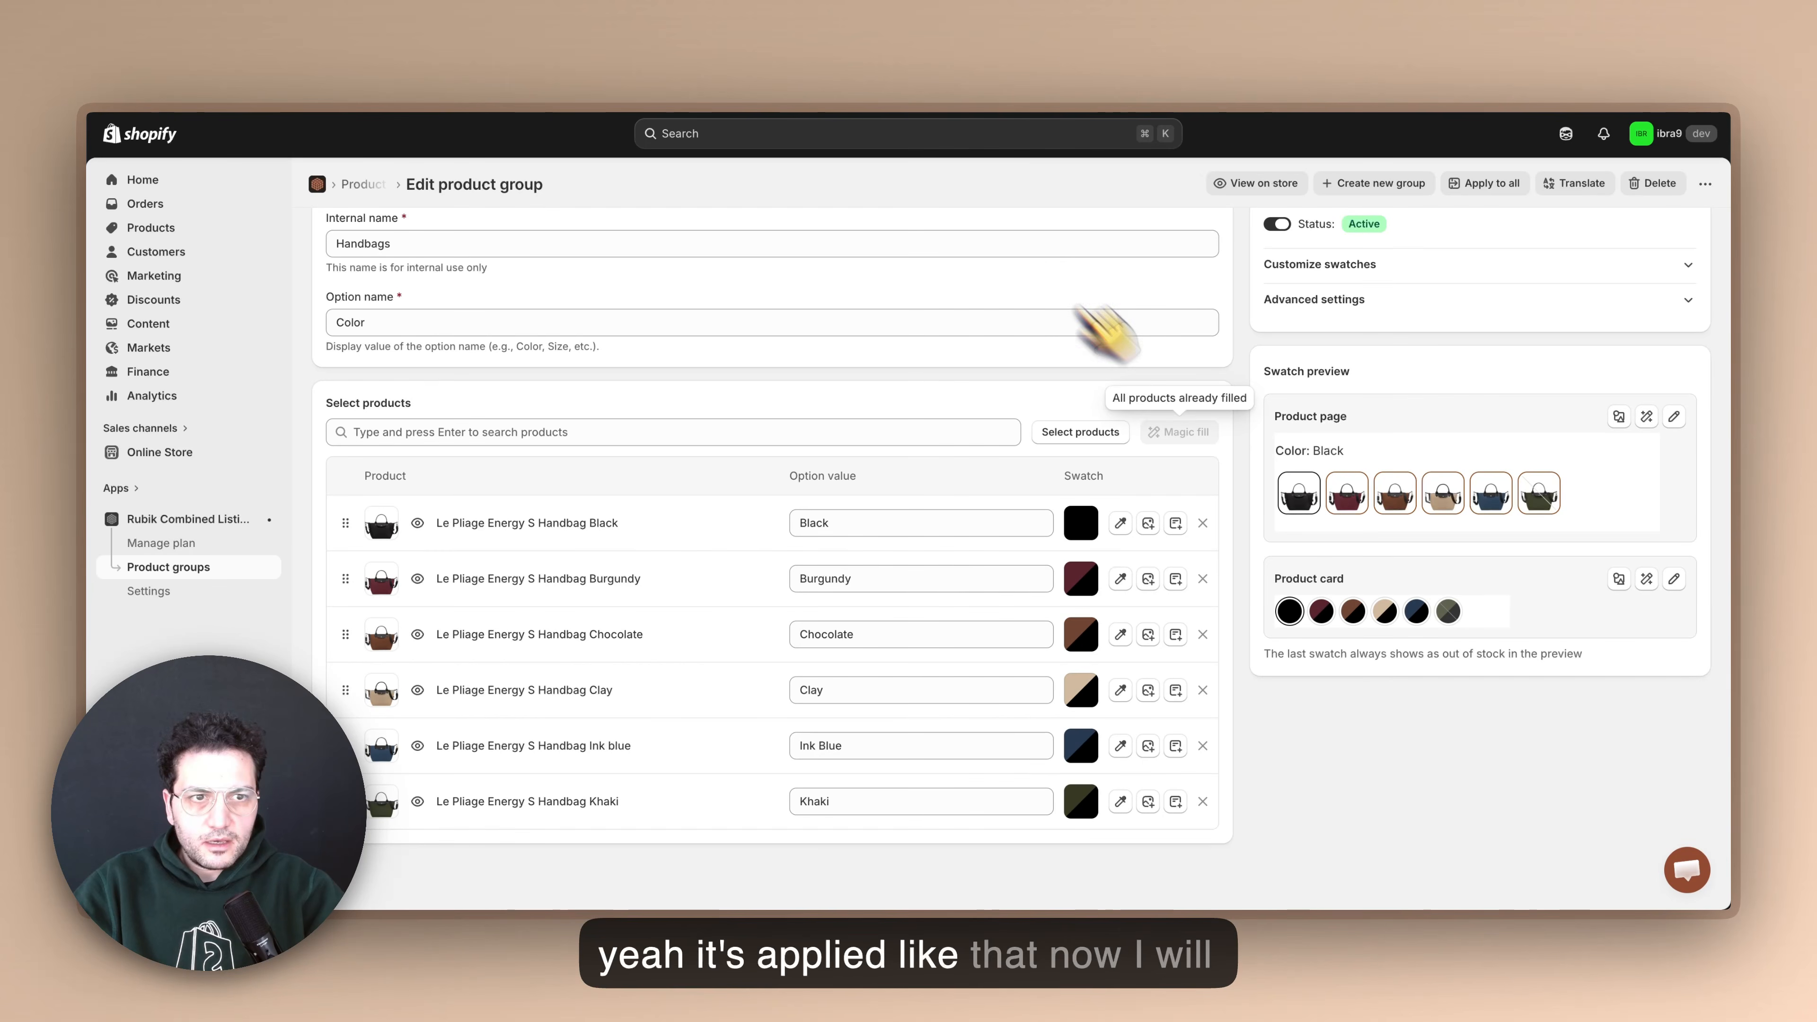
{"action": "left_click", "coordinate": [1354, 275]}
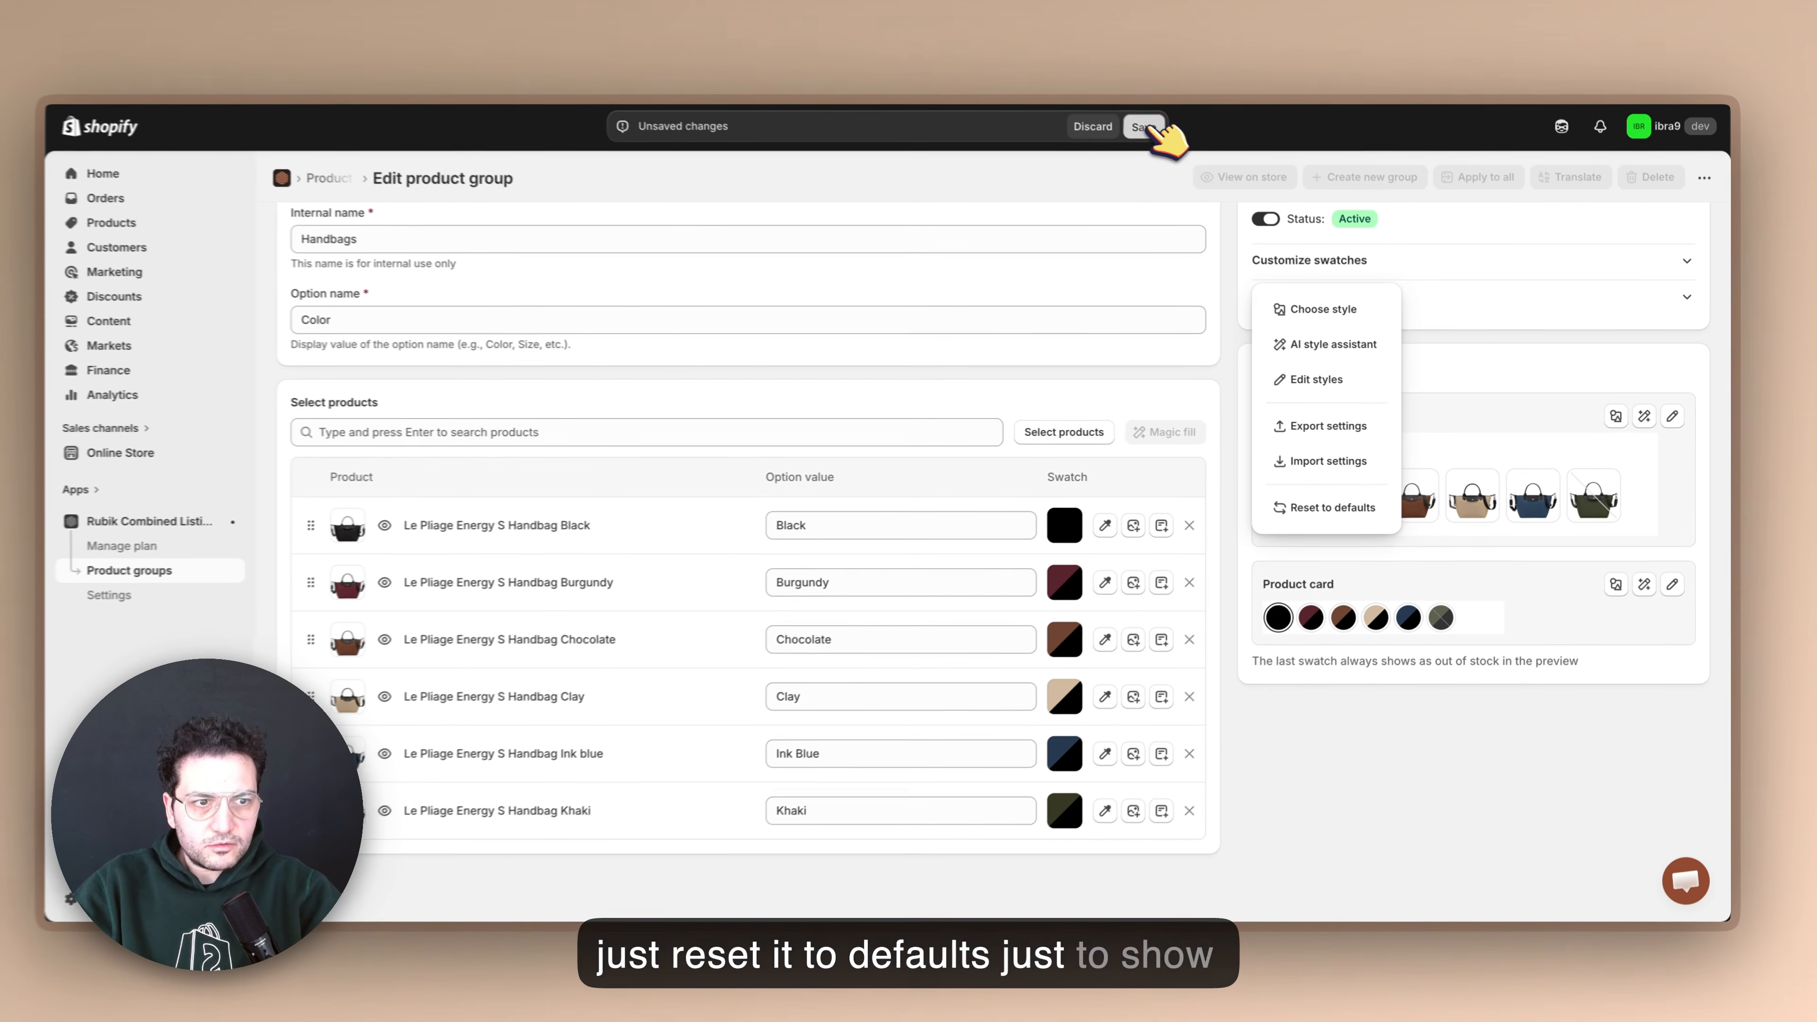
{"action": "left_click", "coordinate": [1153, 129]}
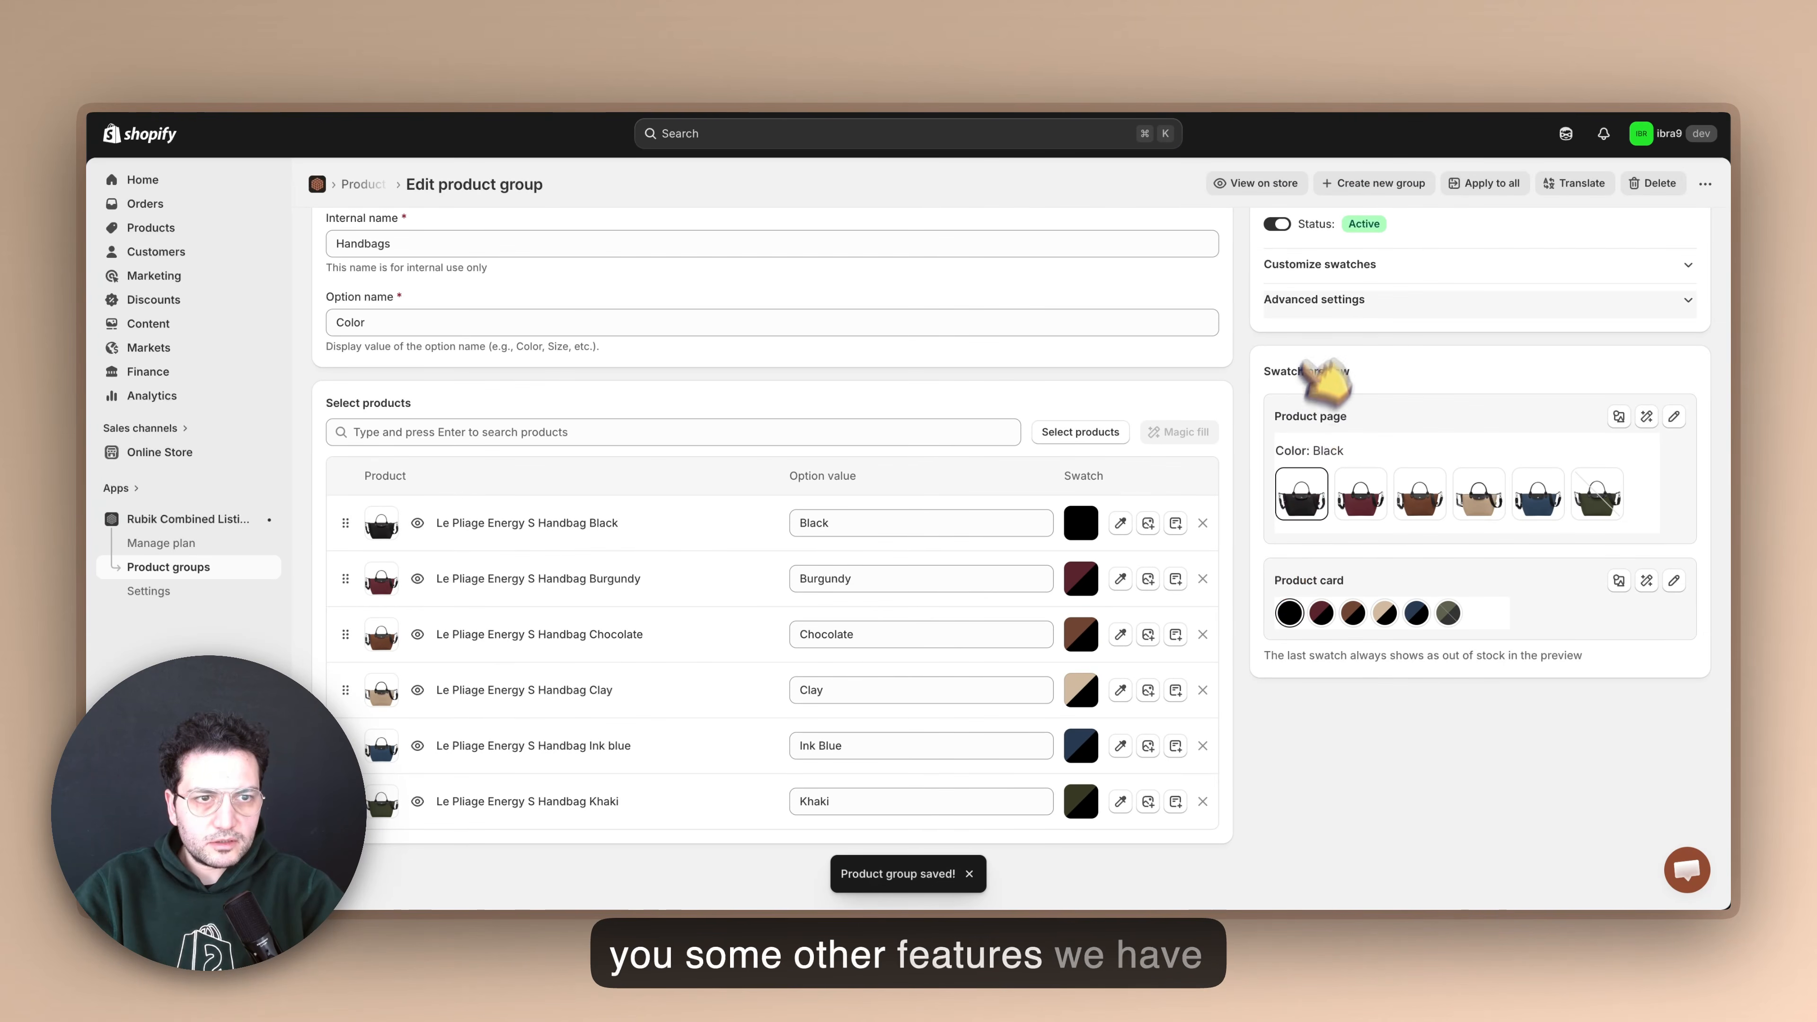
Enable using a different style on mobile in the Handbags group's advanced settings and save the group.
{"action": "left_click", "coordinate": [1316, 300]}
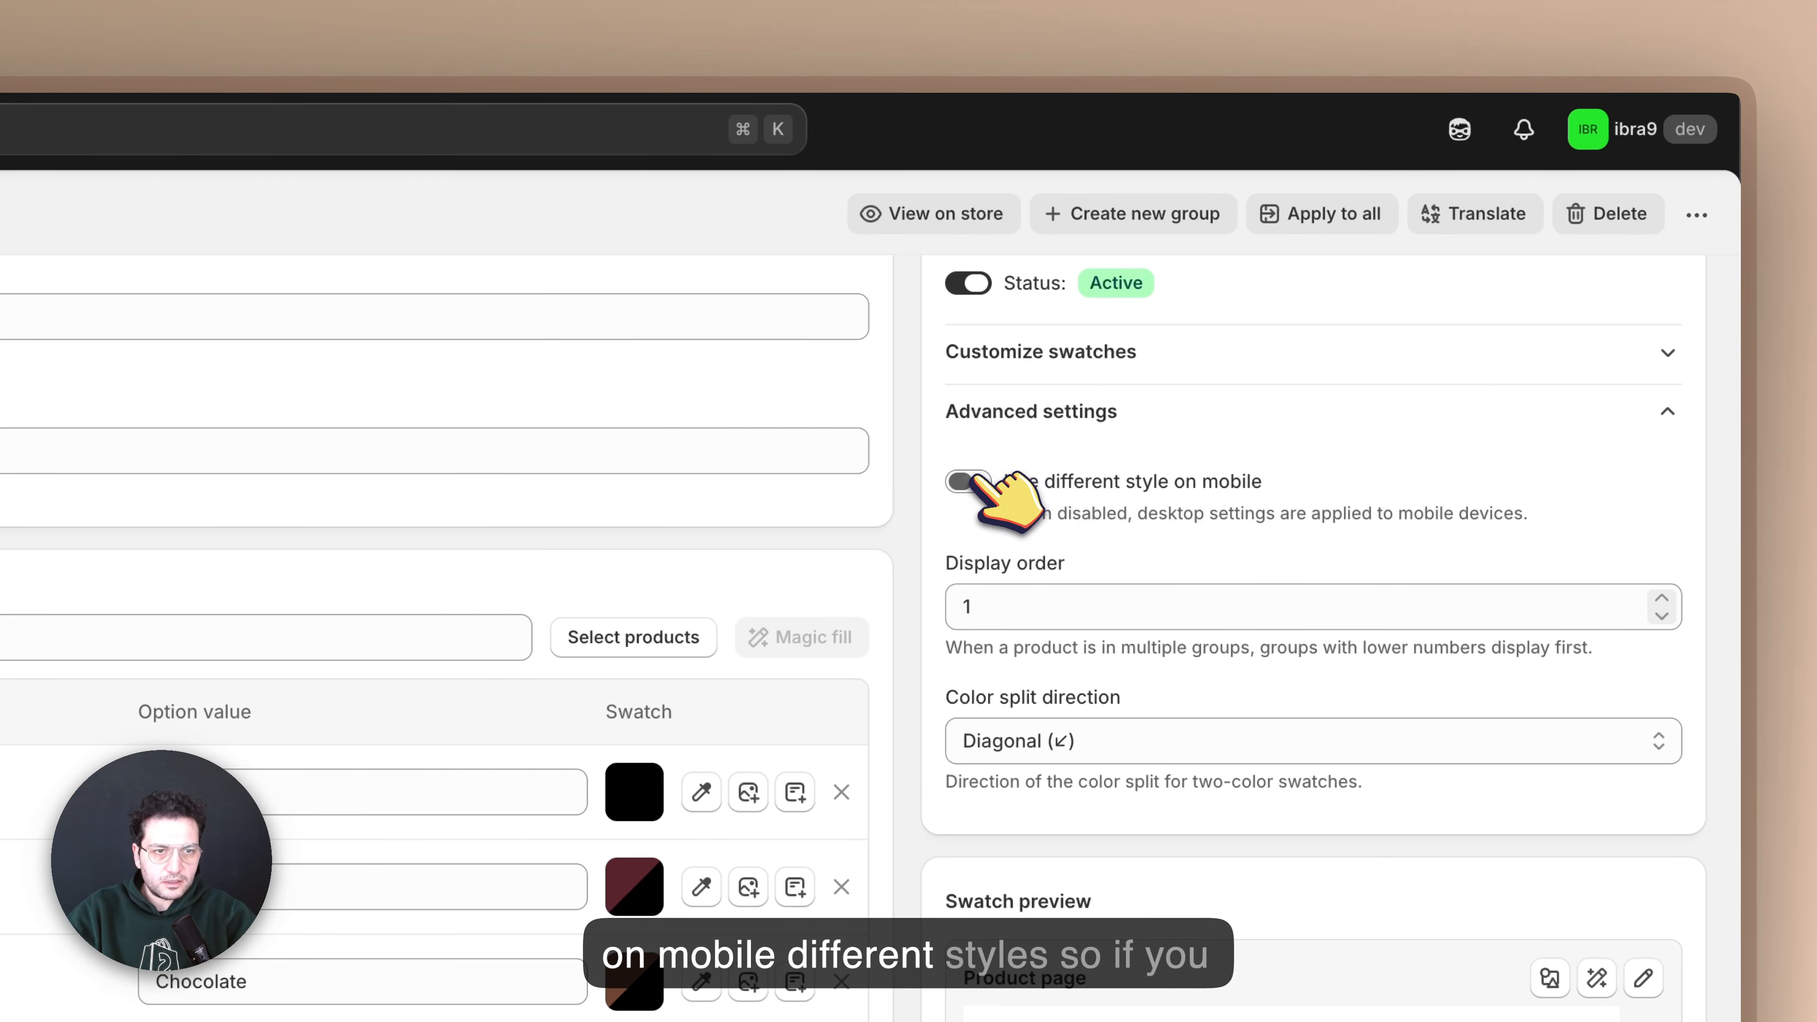
{"action": "left_click", "coordinate": [967, 481]}
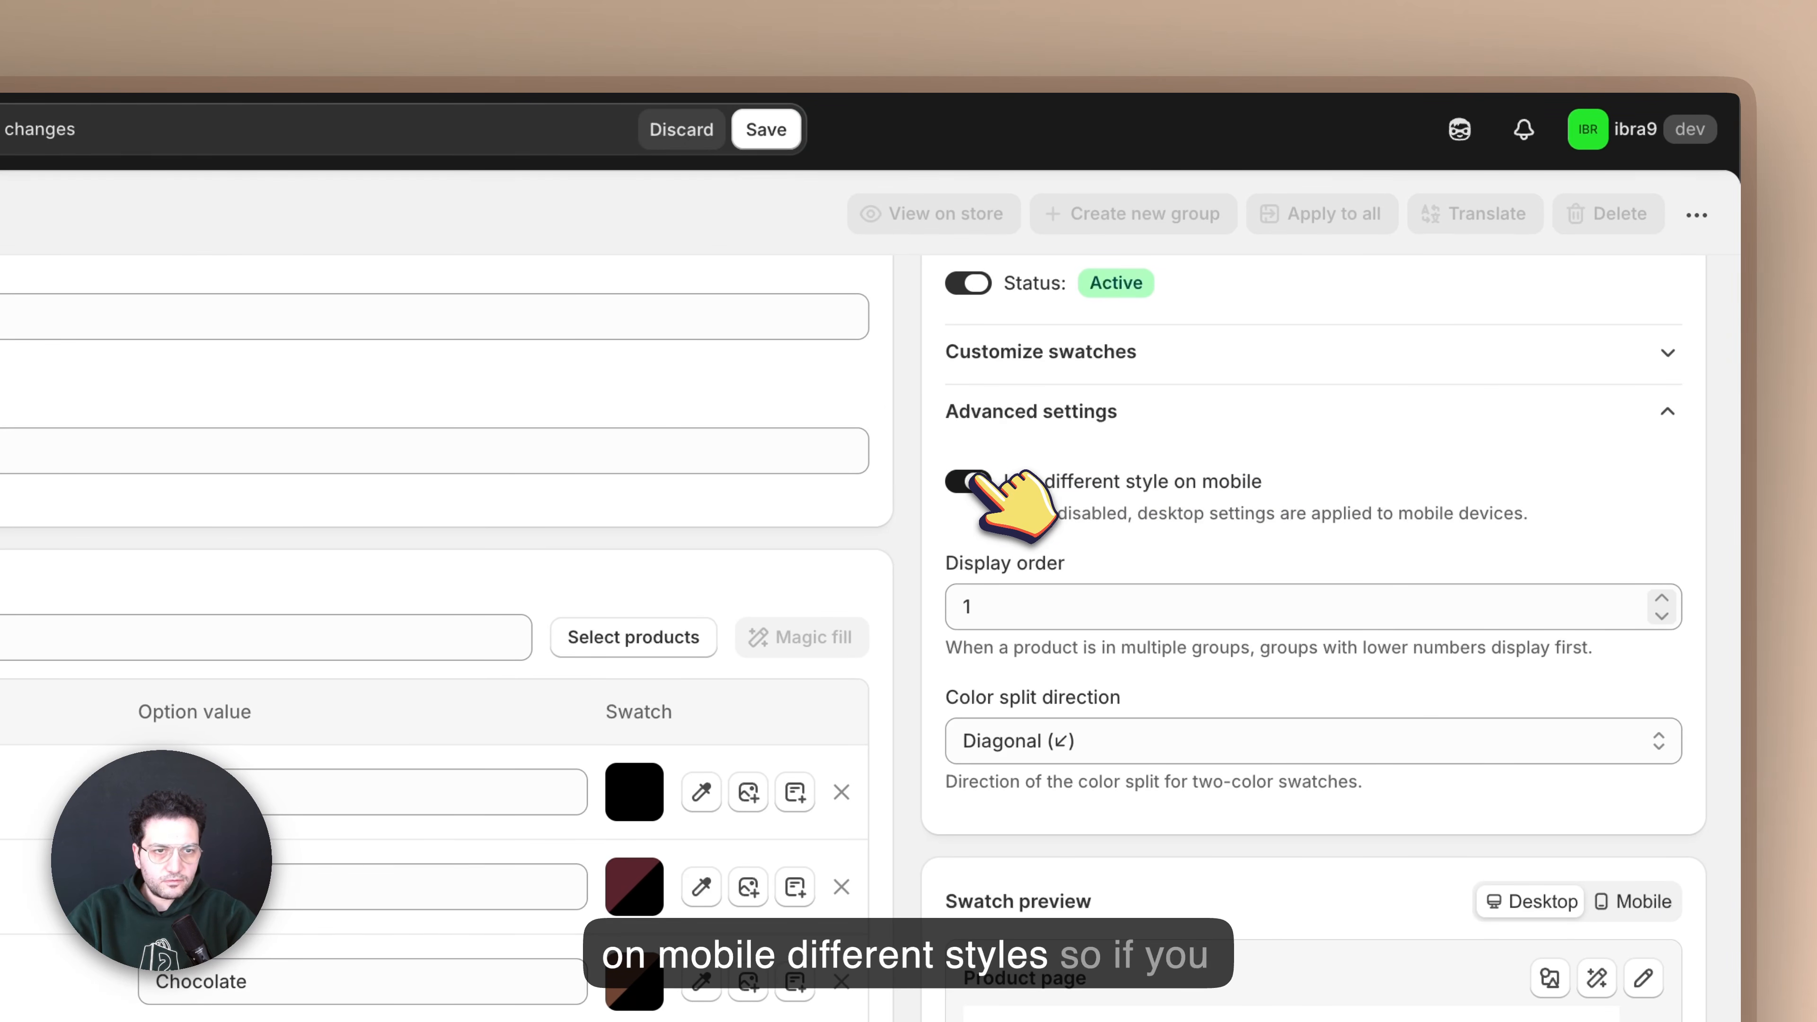
{"action": "left_click", "coordinate": [769, 129]}
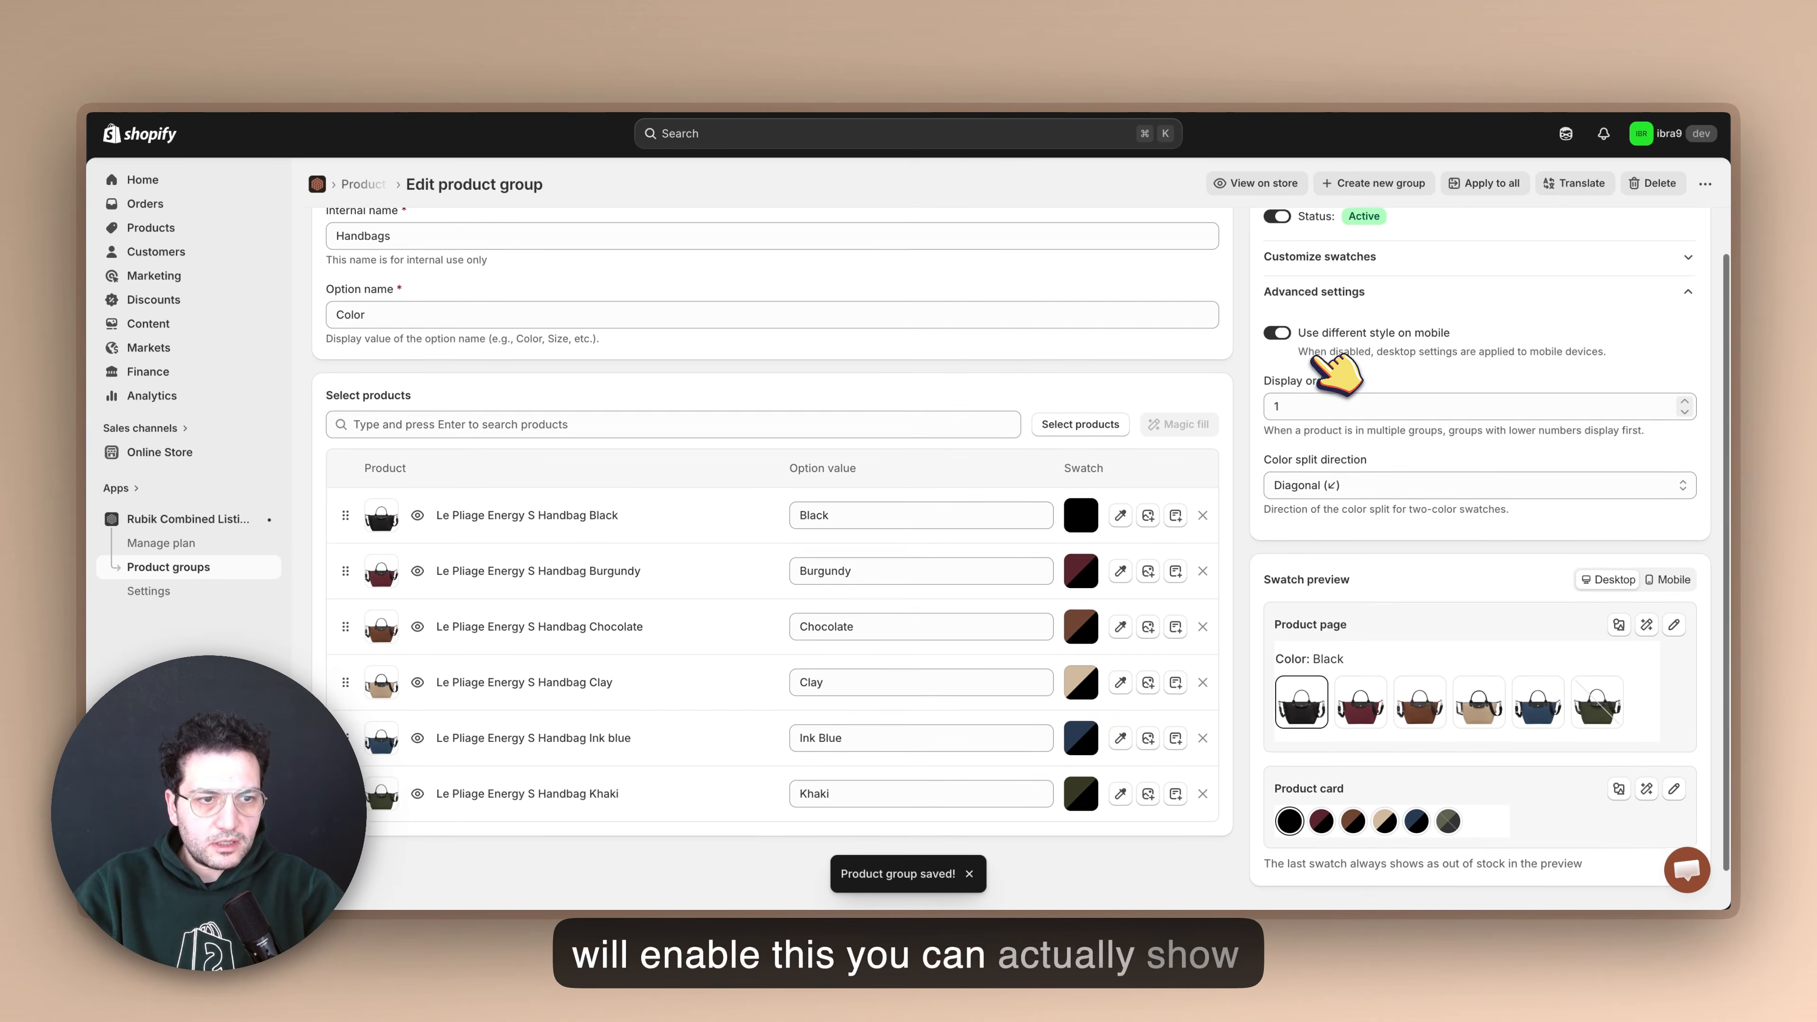
Apply the Small circle swatches (one row) preset to the group's mobile product page swatches and save the group.
{"action": "scroll", "coordinate": [1311, 361], "scroll_direction": "down", "scroll_amount": 1}
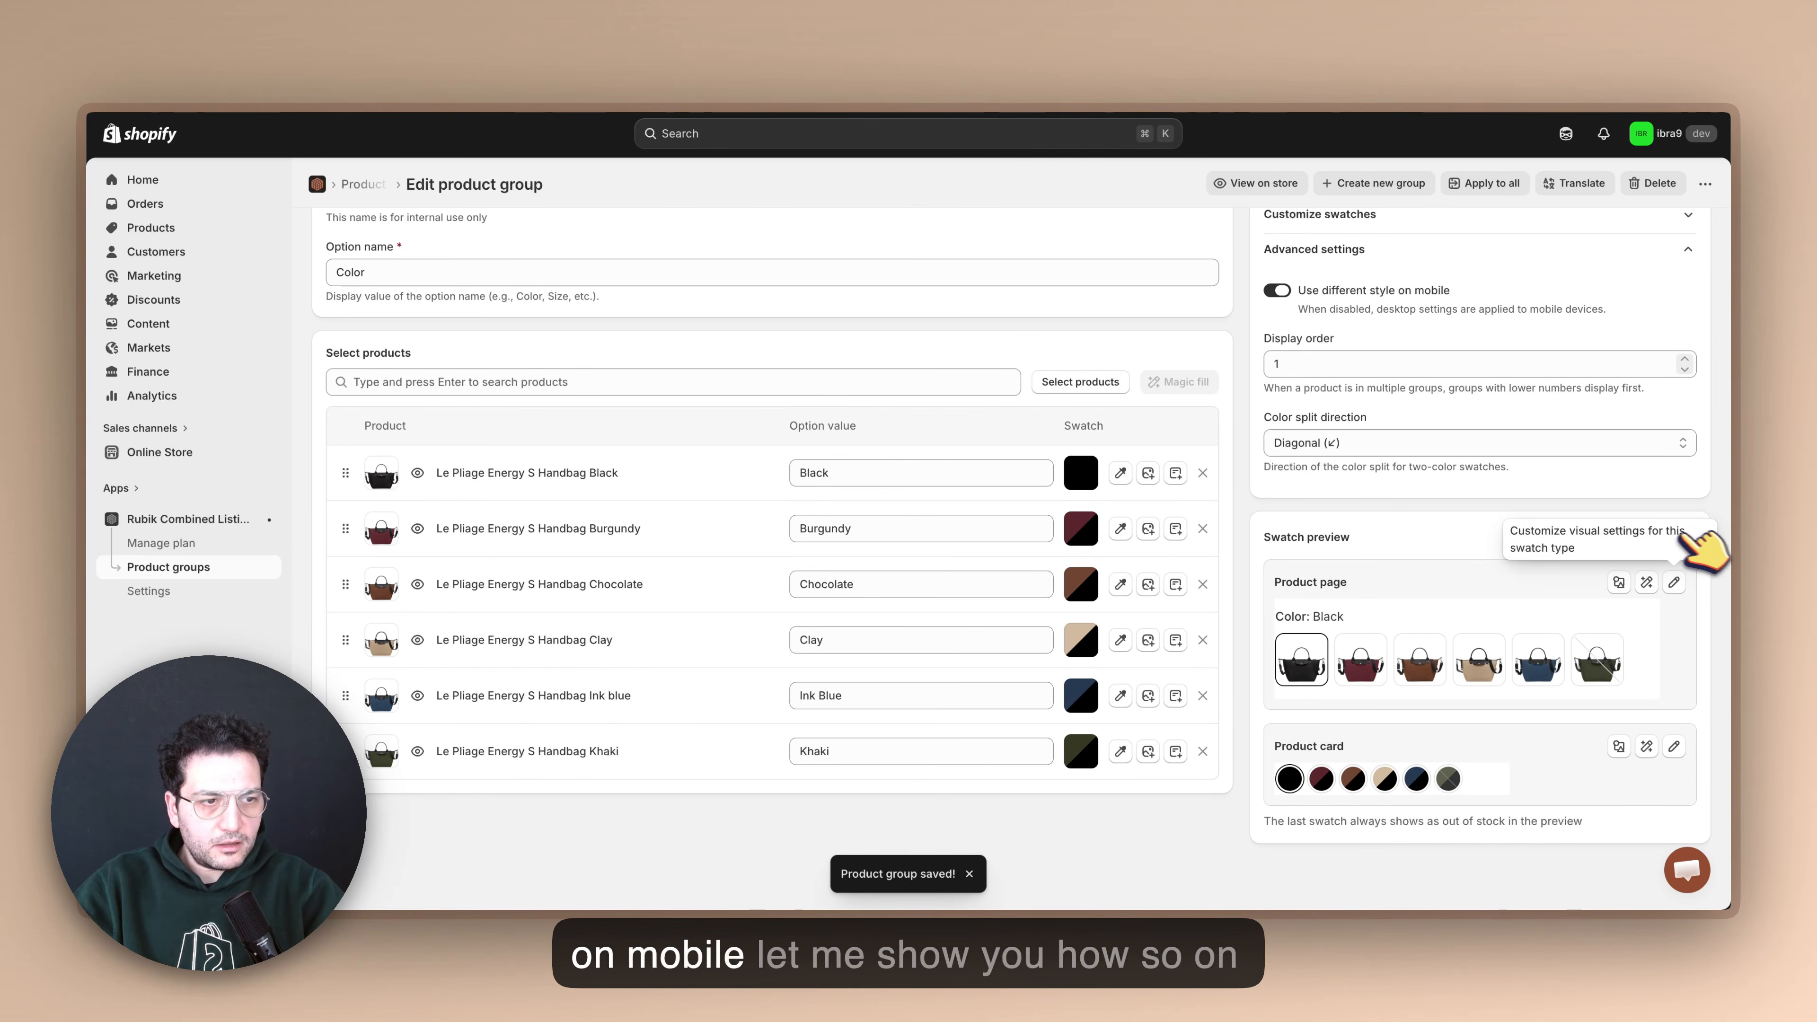
{"action": "left_click", "coordinate": [1678, 536]}
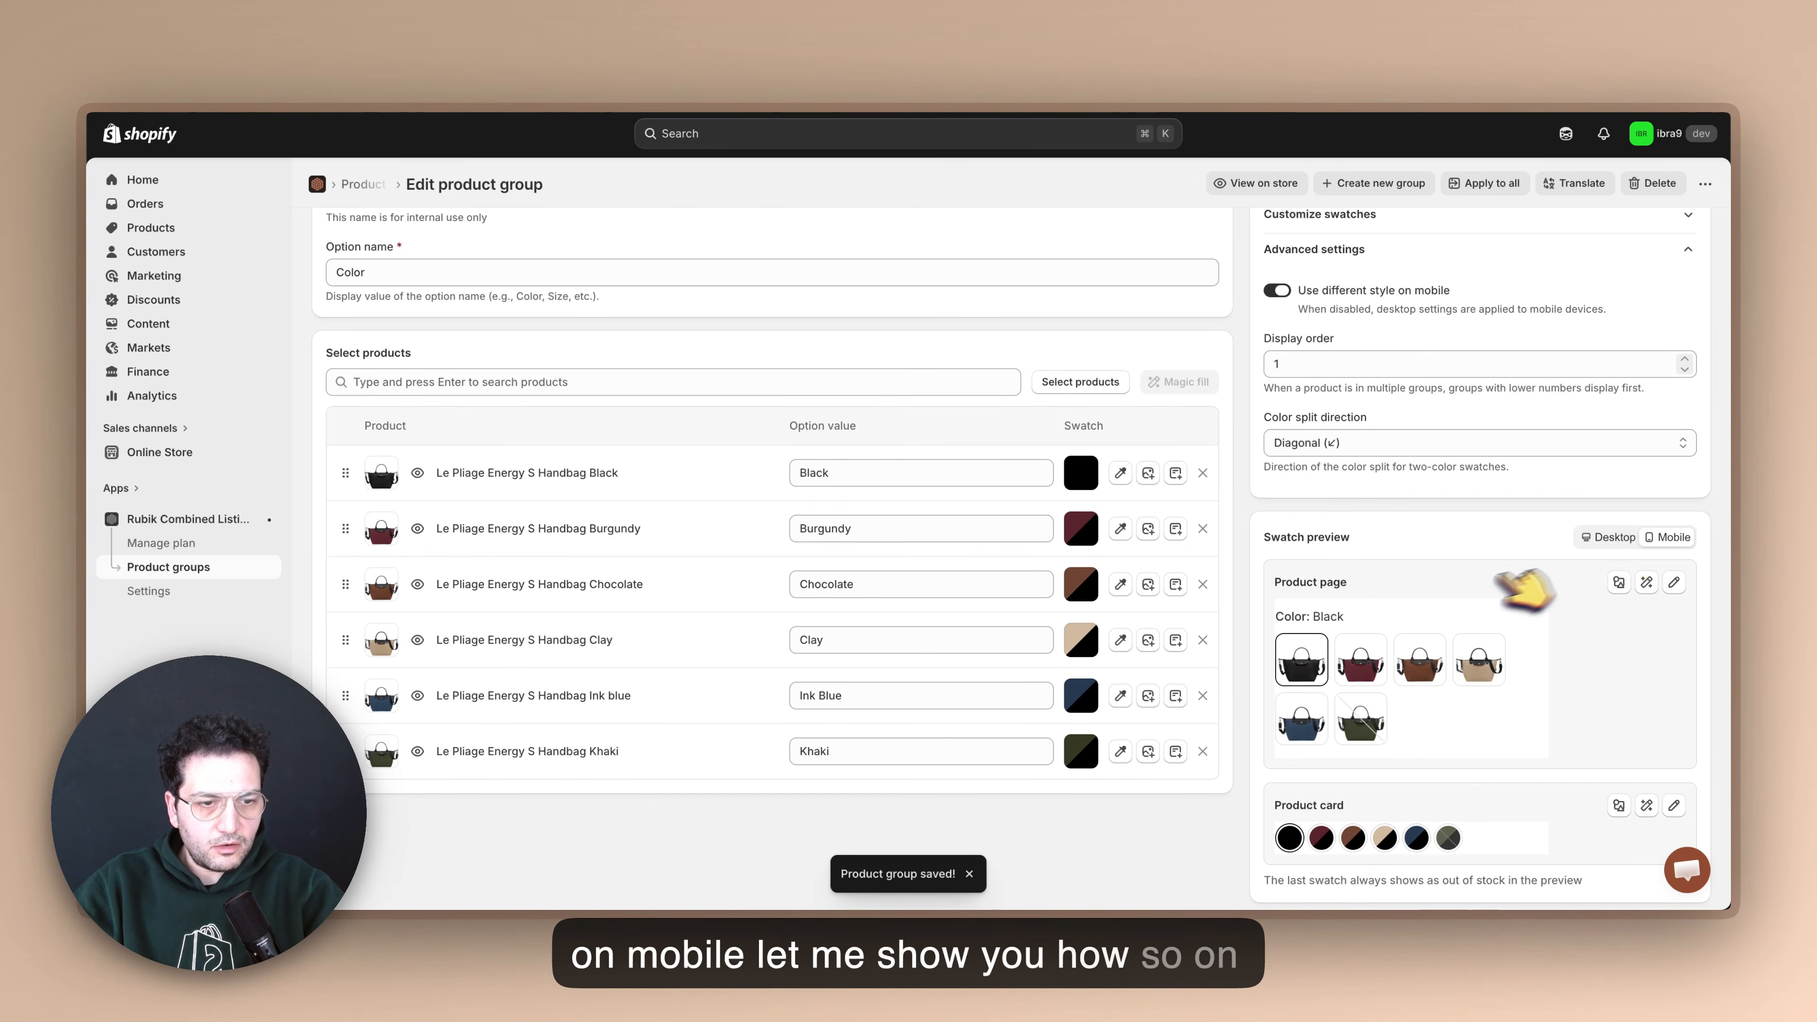
{"action": "scroll", "coordinate": [1510, 594], "scroll_direction": "down", "scroll_amount": 1}
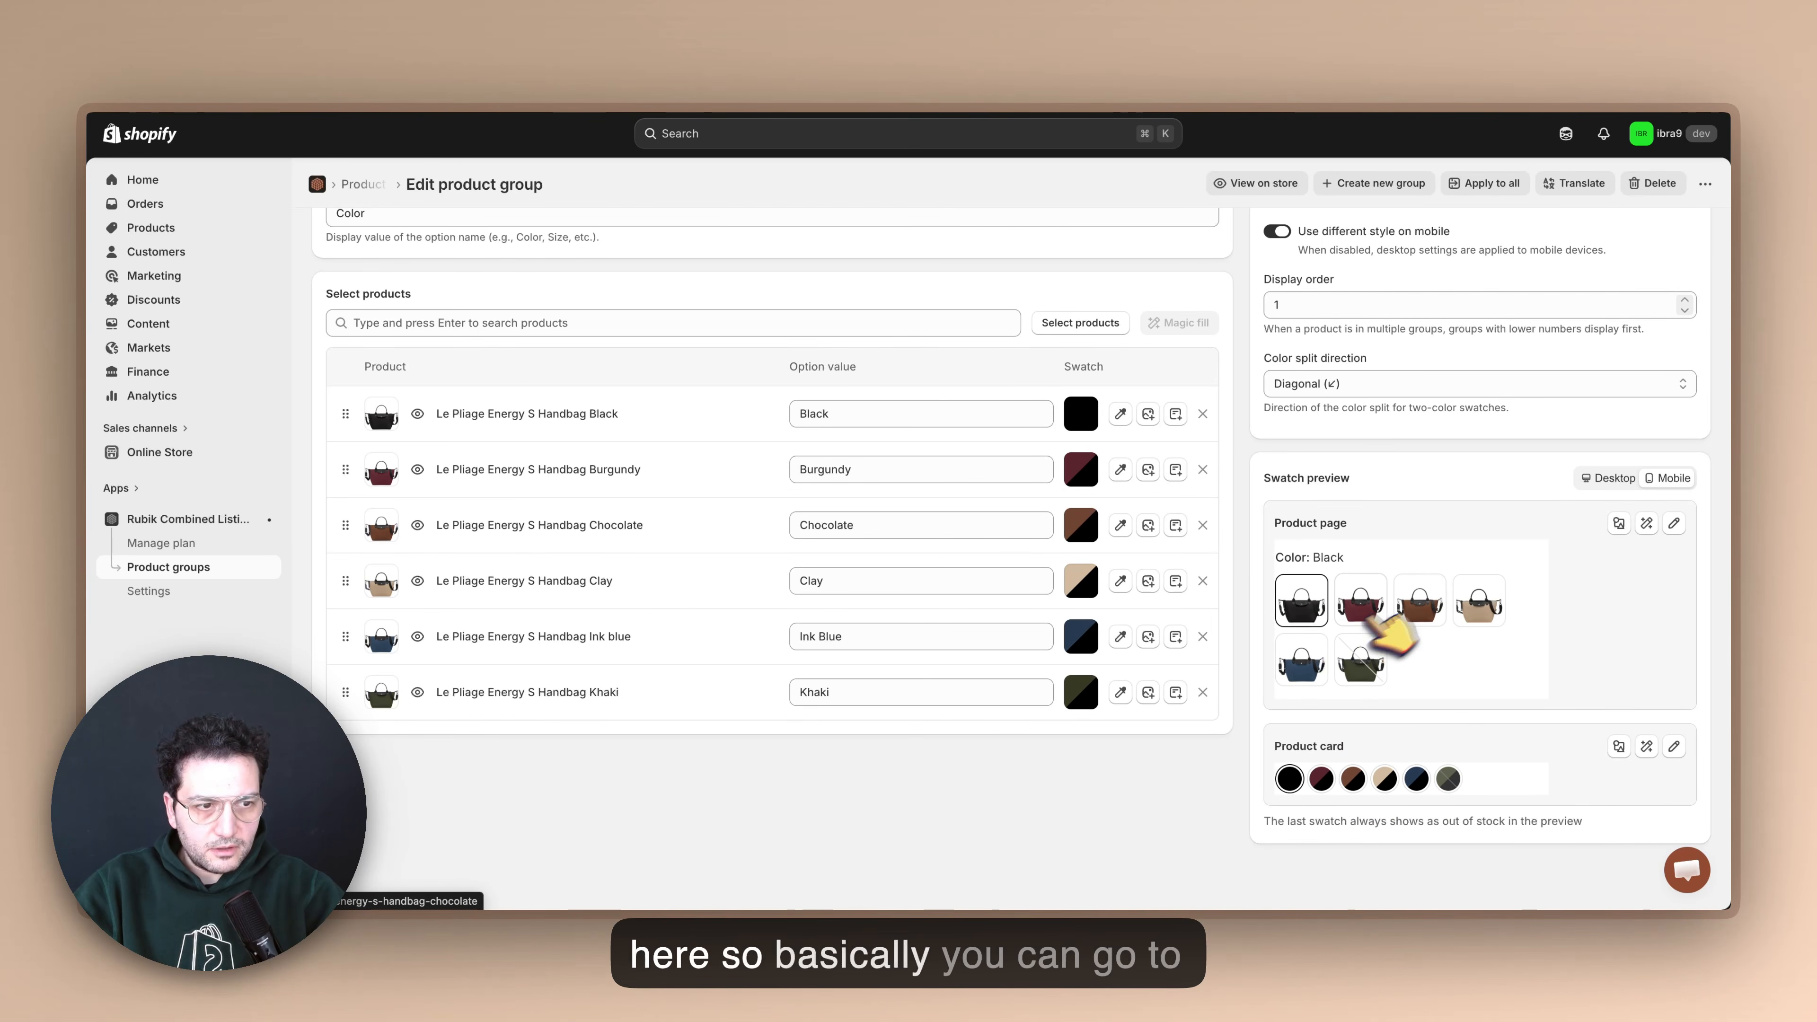
{"action": "left_click", "coordinate": [1618, 477]}
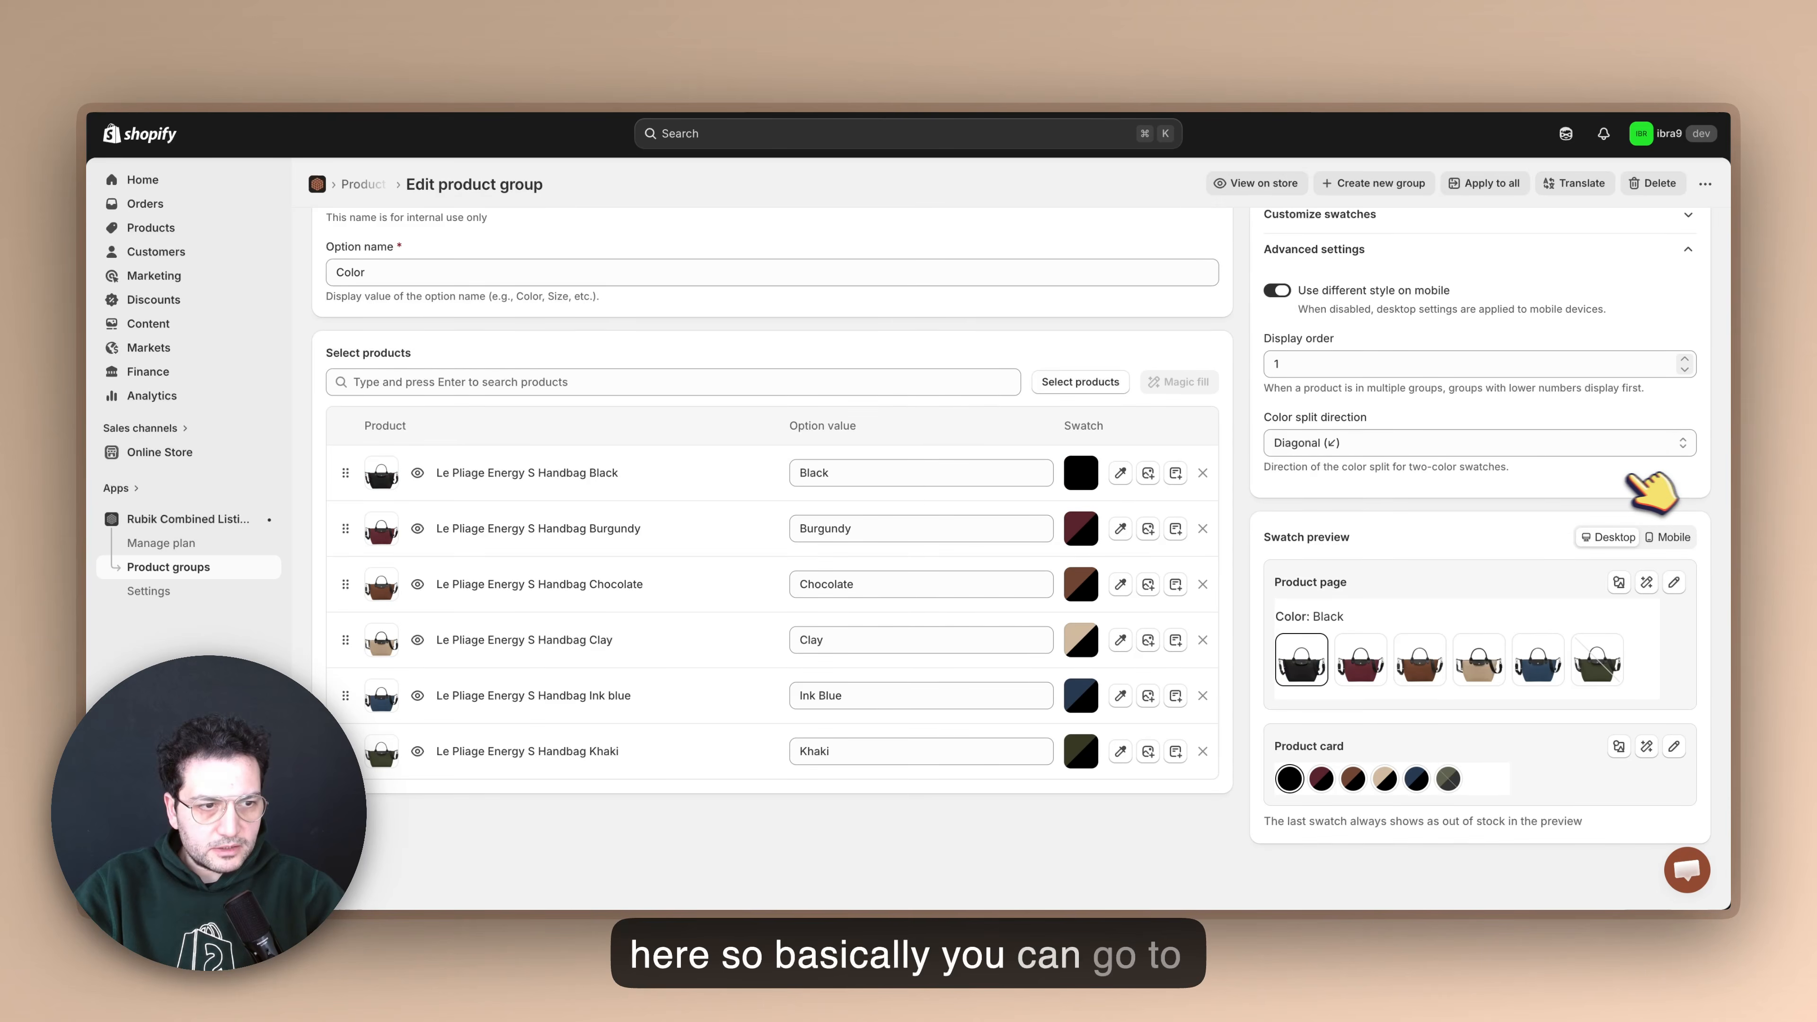
{"action": "left_click", "coordinate": [1674, 537]}
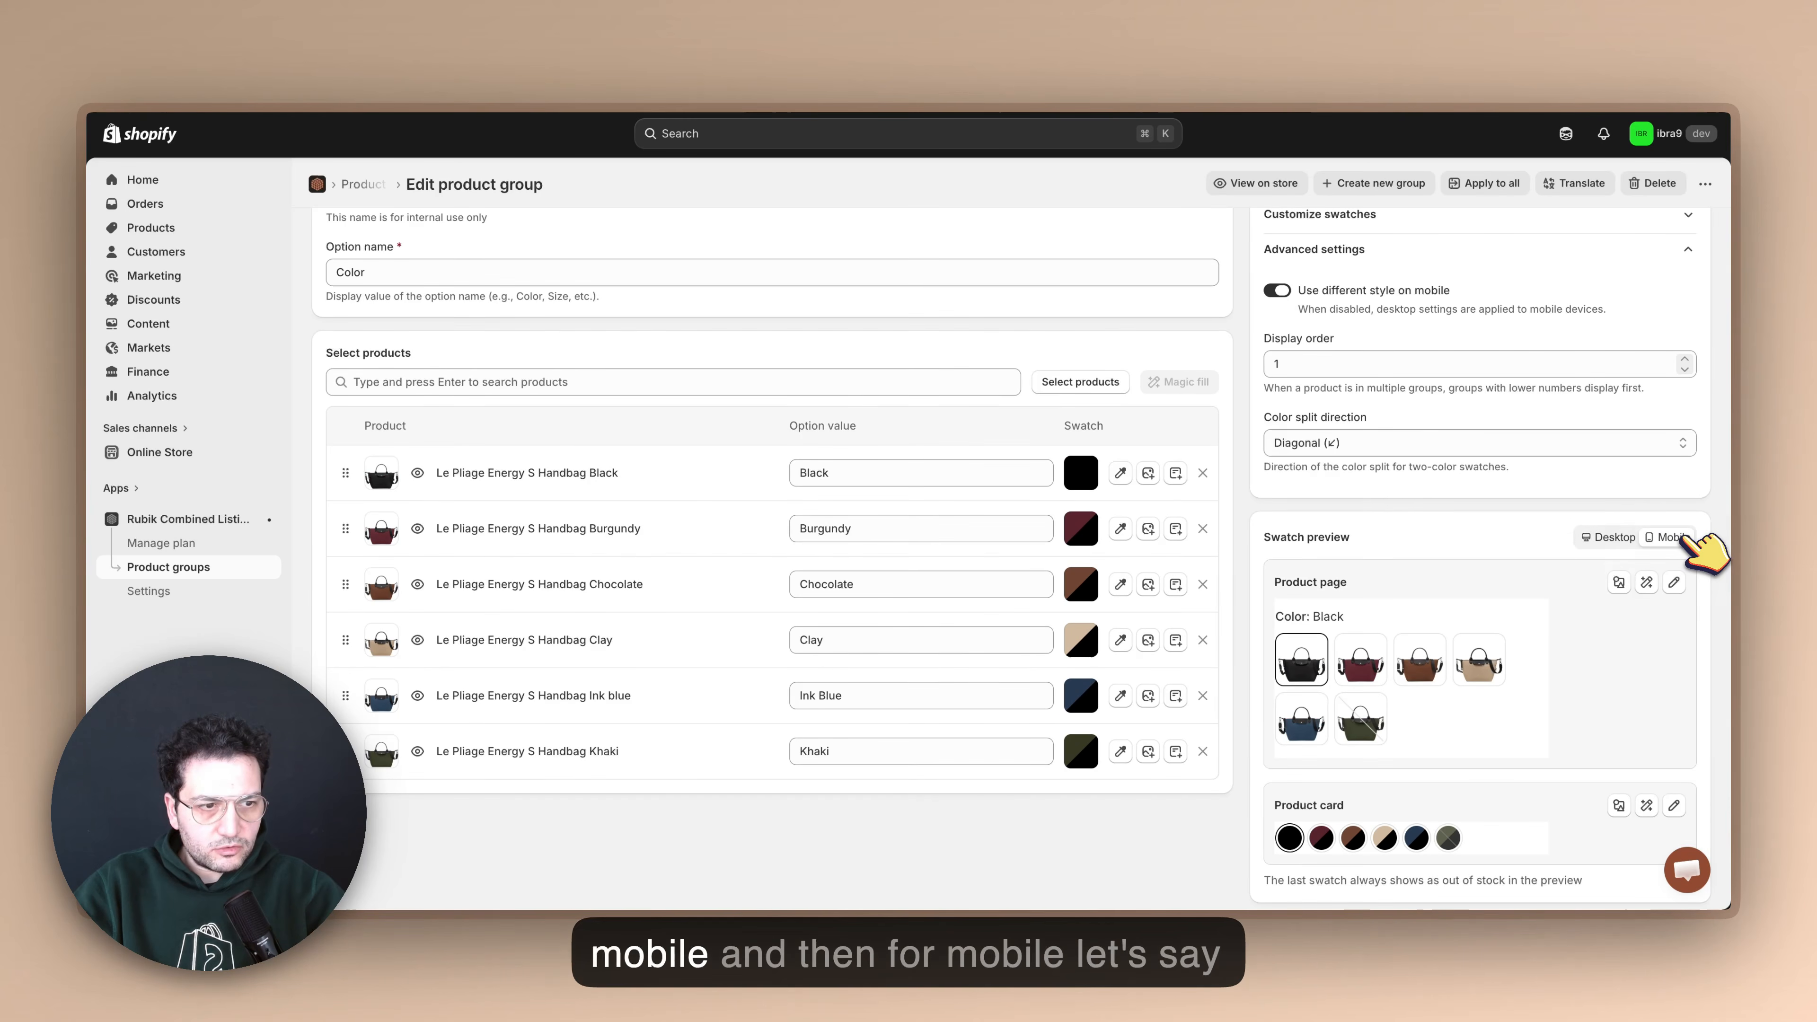
{"action": "left_click", "coordinate": [1619, 582]}
{"action": "scroll", "coordinate": [1023, 597], "scroll_direction": "down", "scroll_amount": 3}
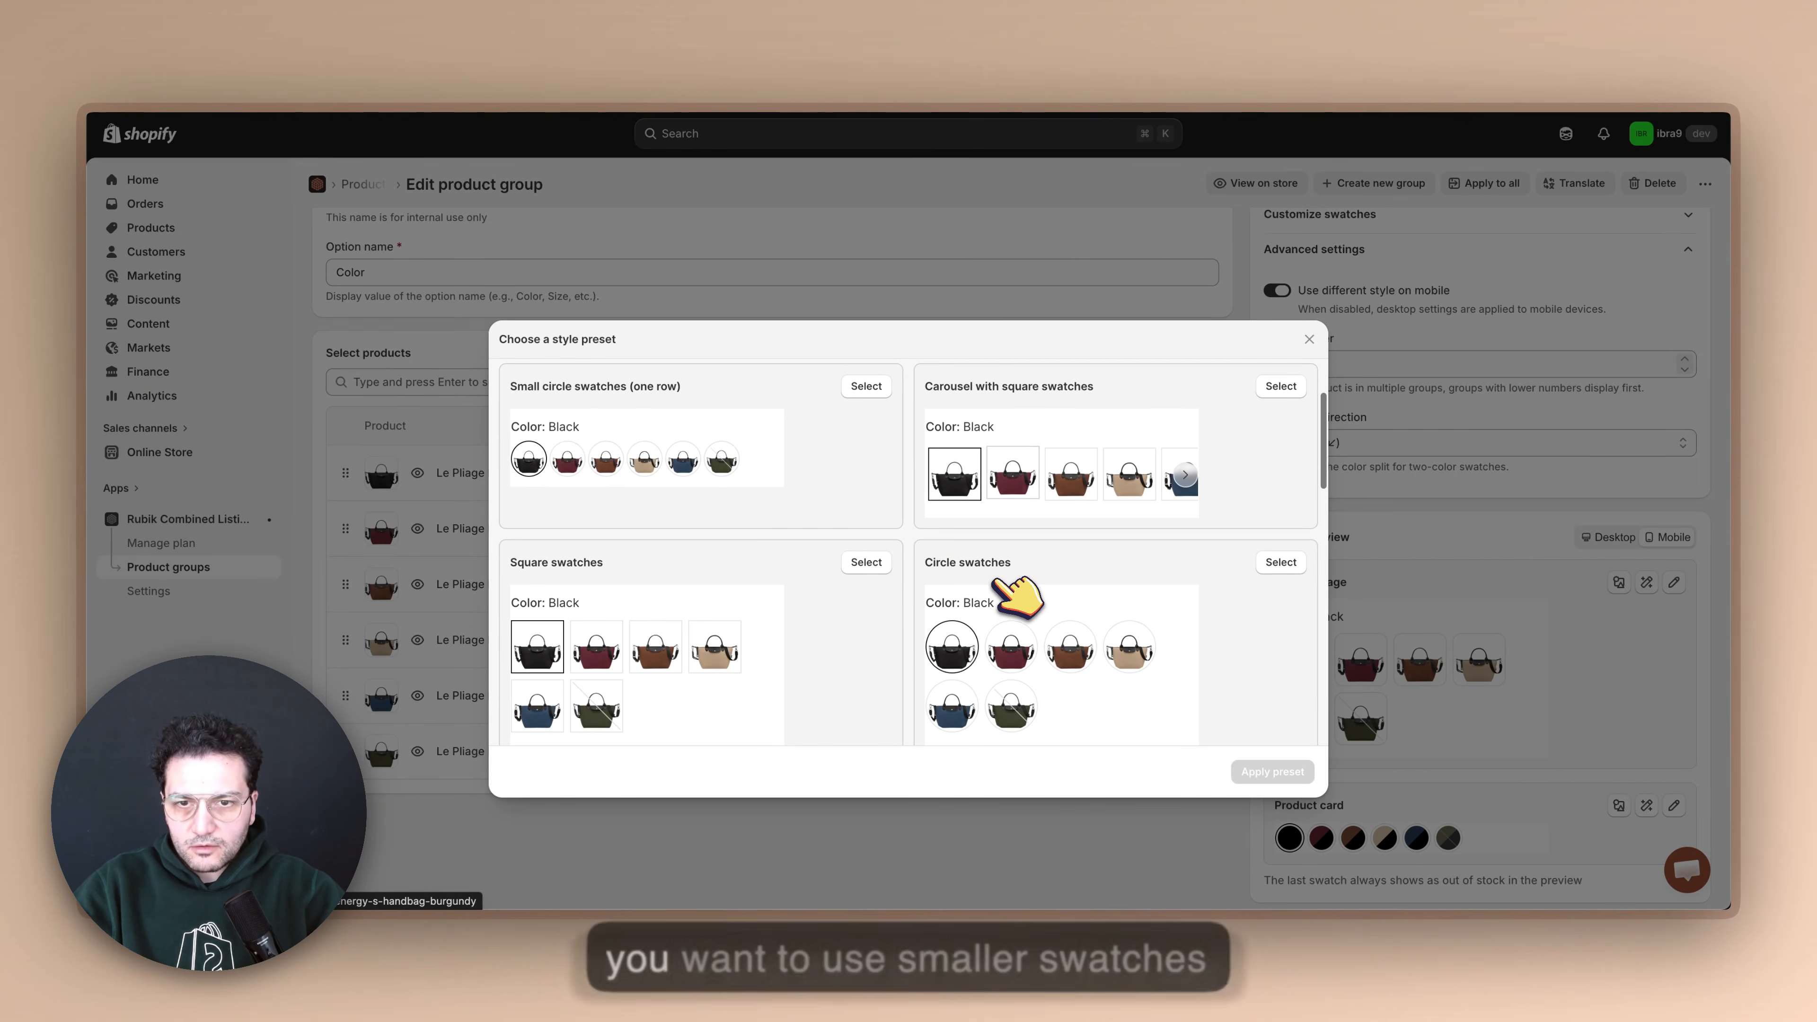
{"action": "left_click", "coordinate": [669, 467]}
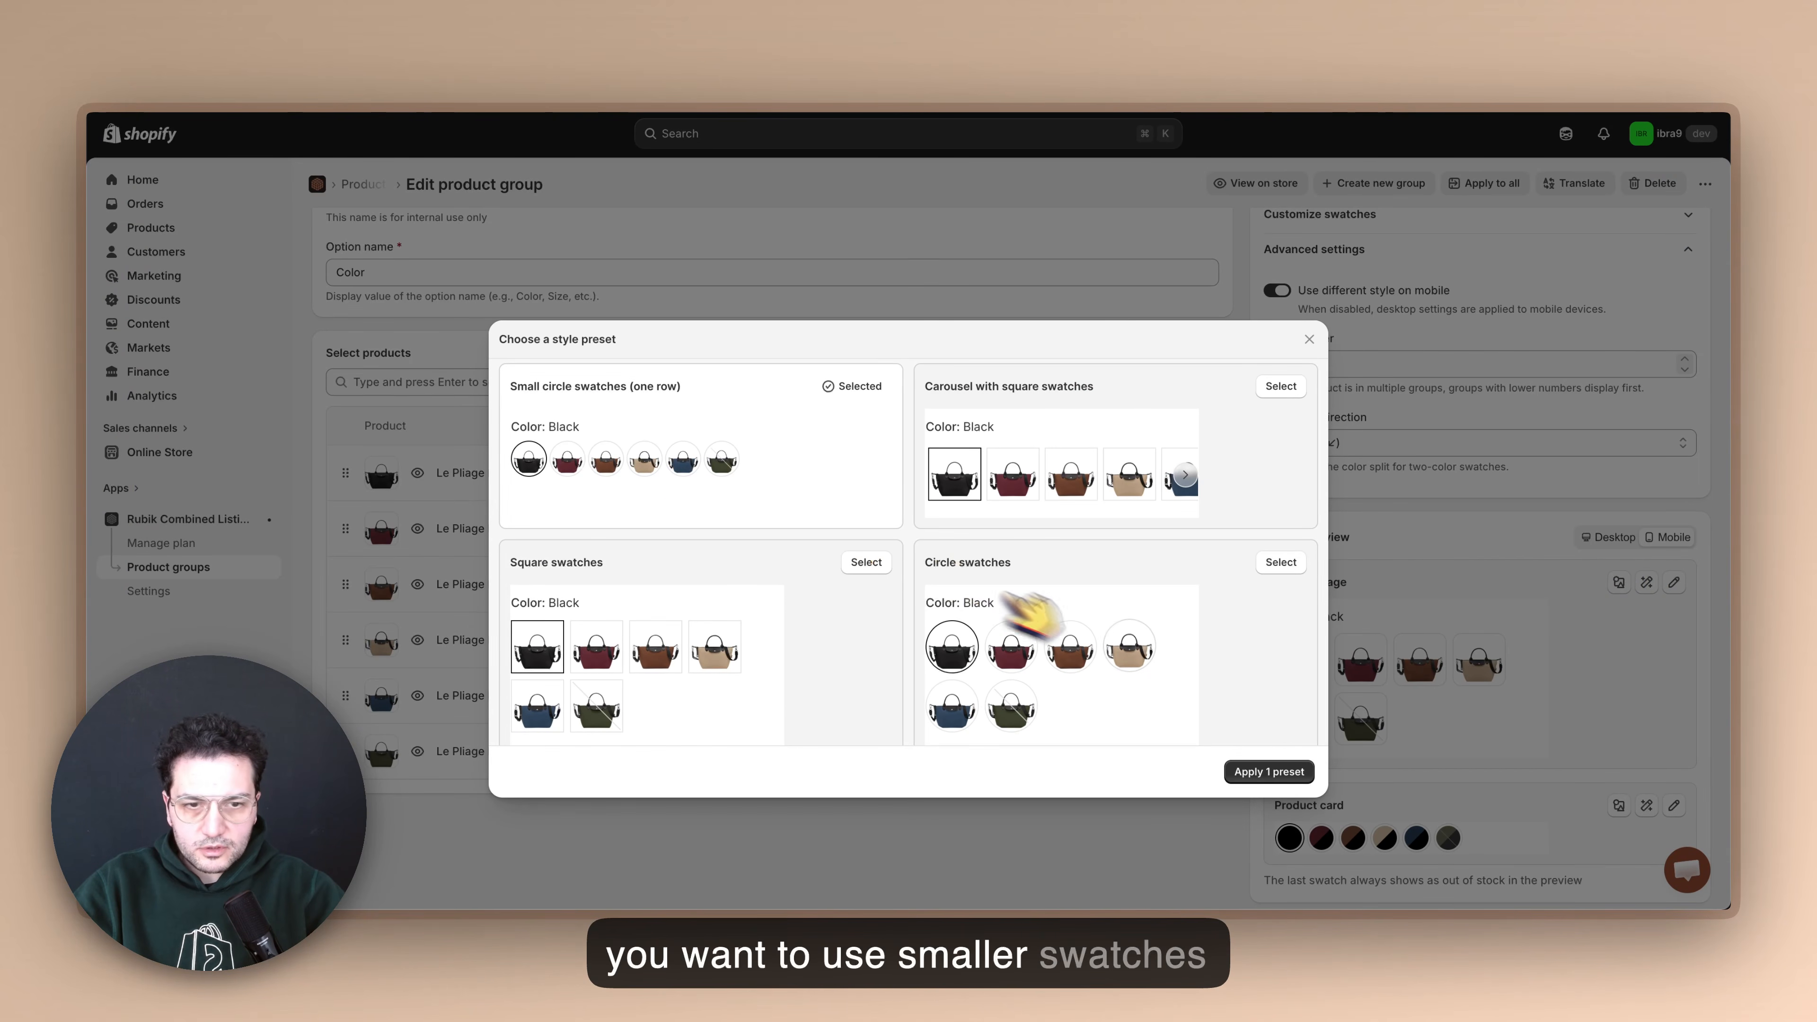
{"action": "left_click", "coordinate": [1277, 774]}
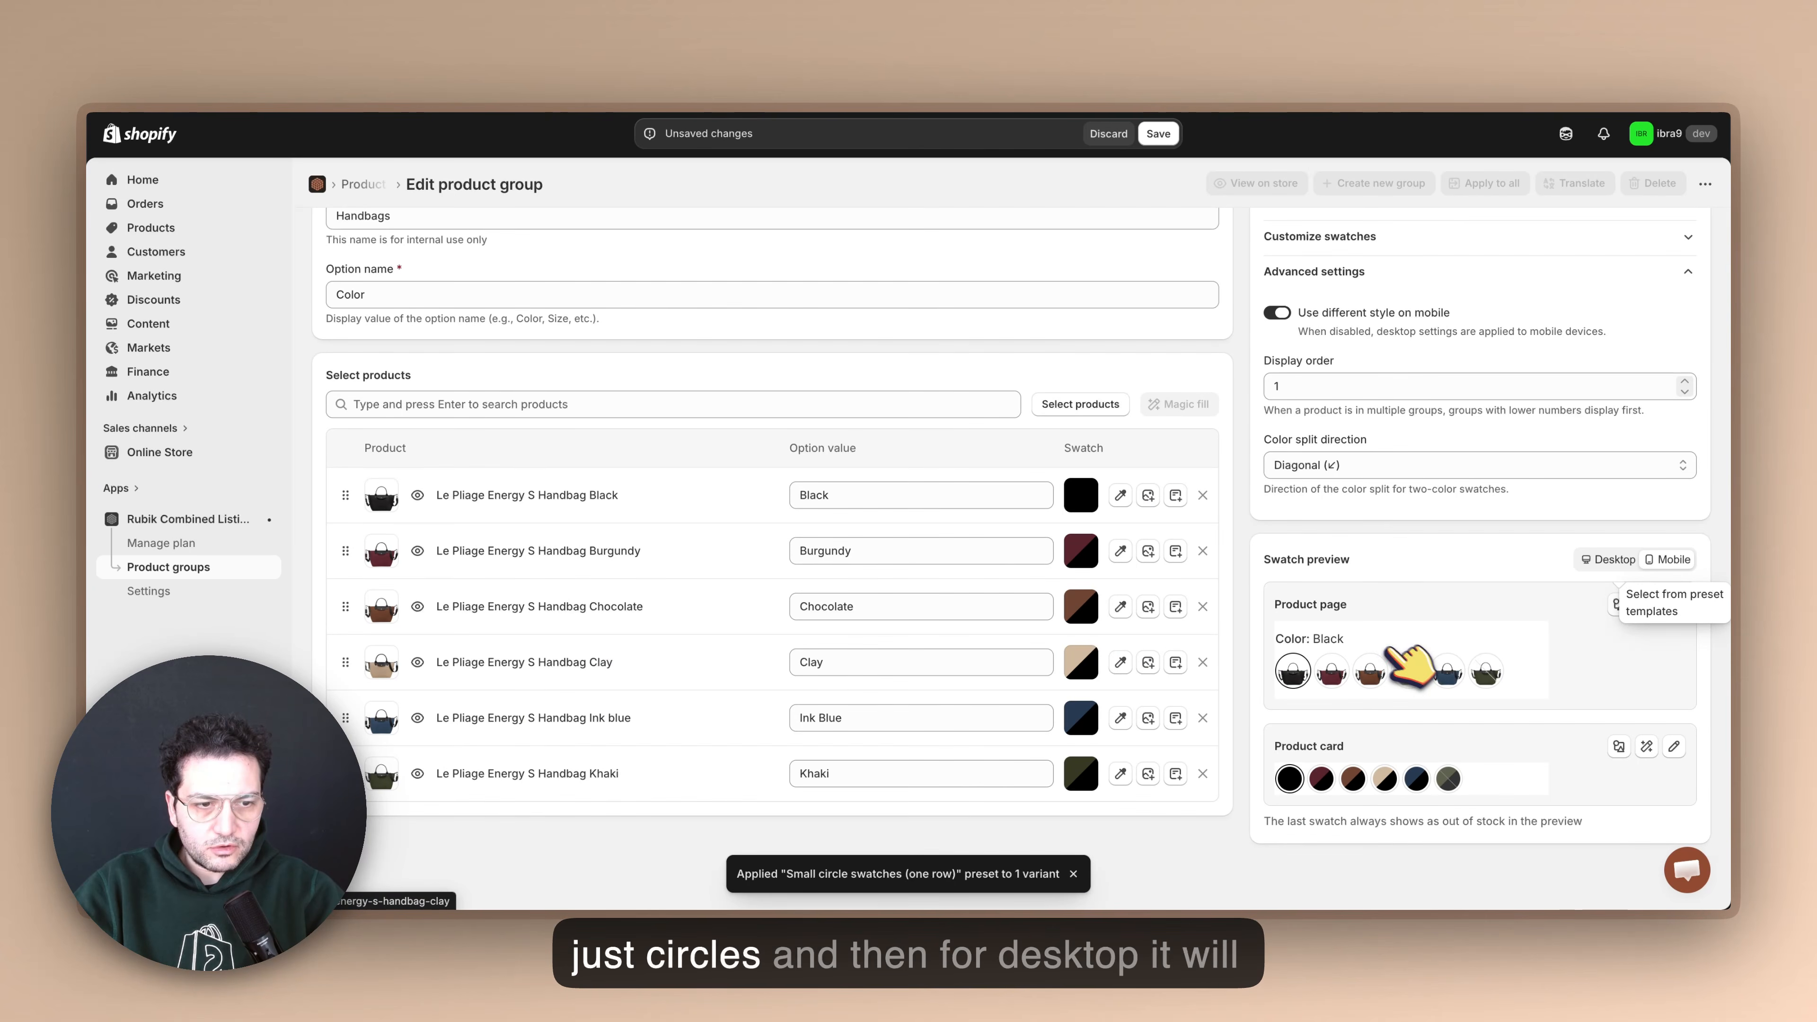
{"action": "left_click", "coordinate": [1159, 133]}
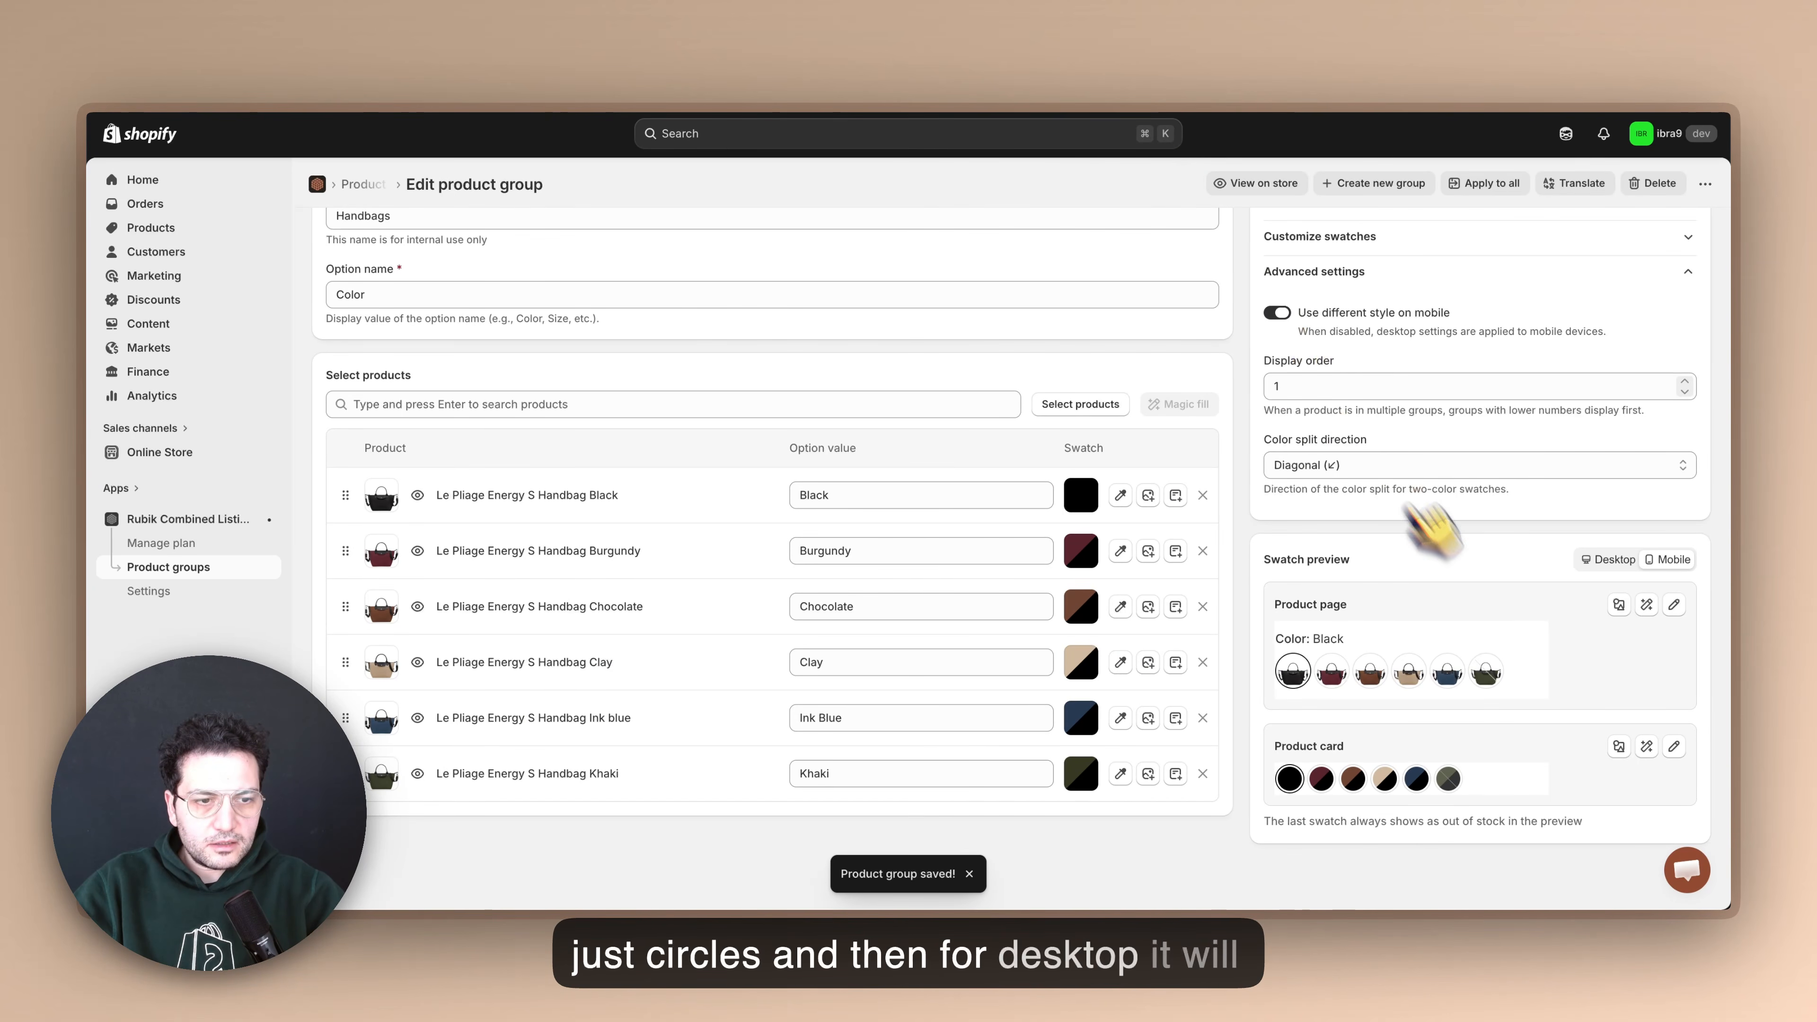
Compare the desktop and mobile swatch previews of the Handbags group.
{"action": "left_click", "coordinate": [1616, 559]}
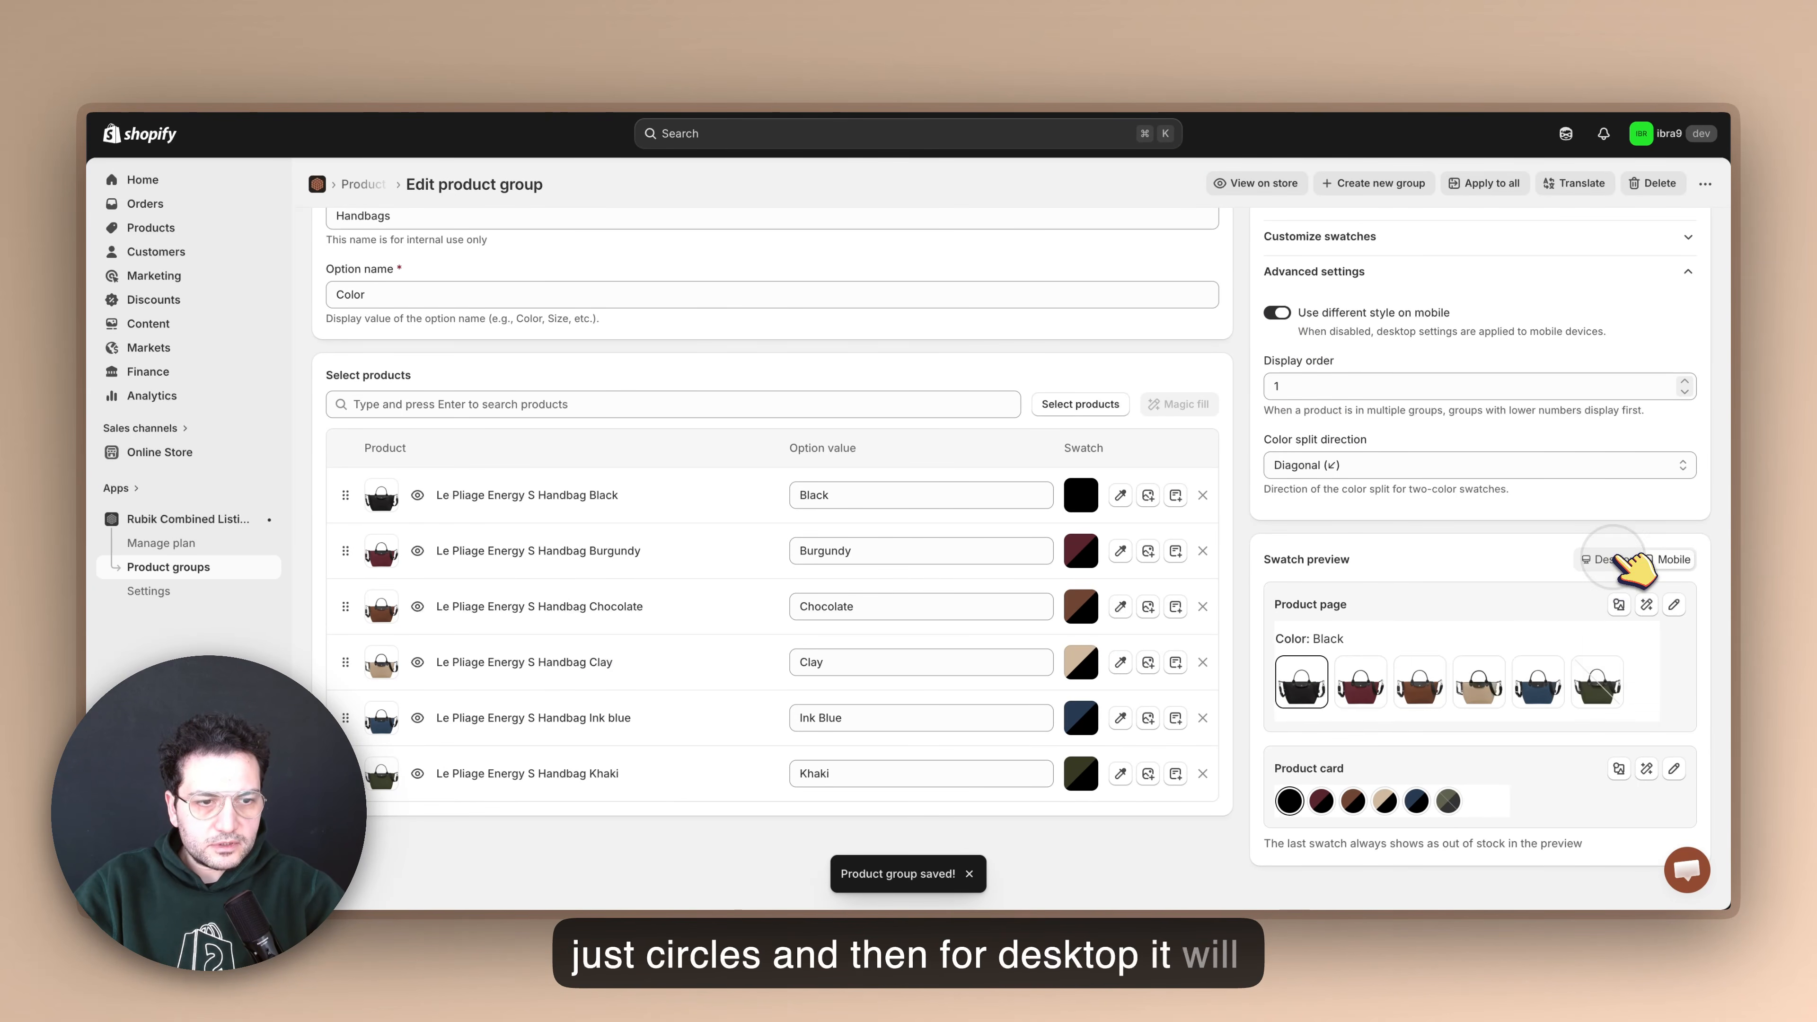
{"action": "left_click", "coordinate": [1674, 559]}
{"action": "left_click", "coordinate": [1615, 557]}
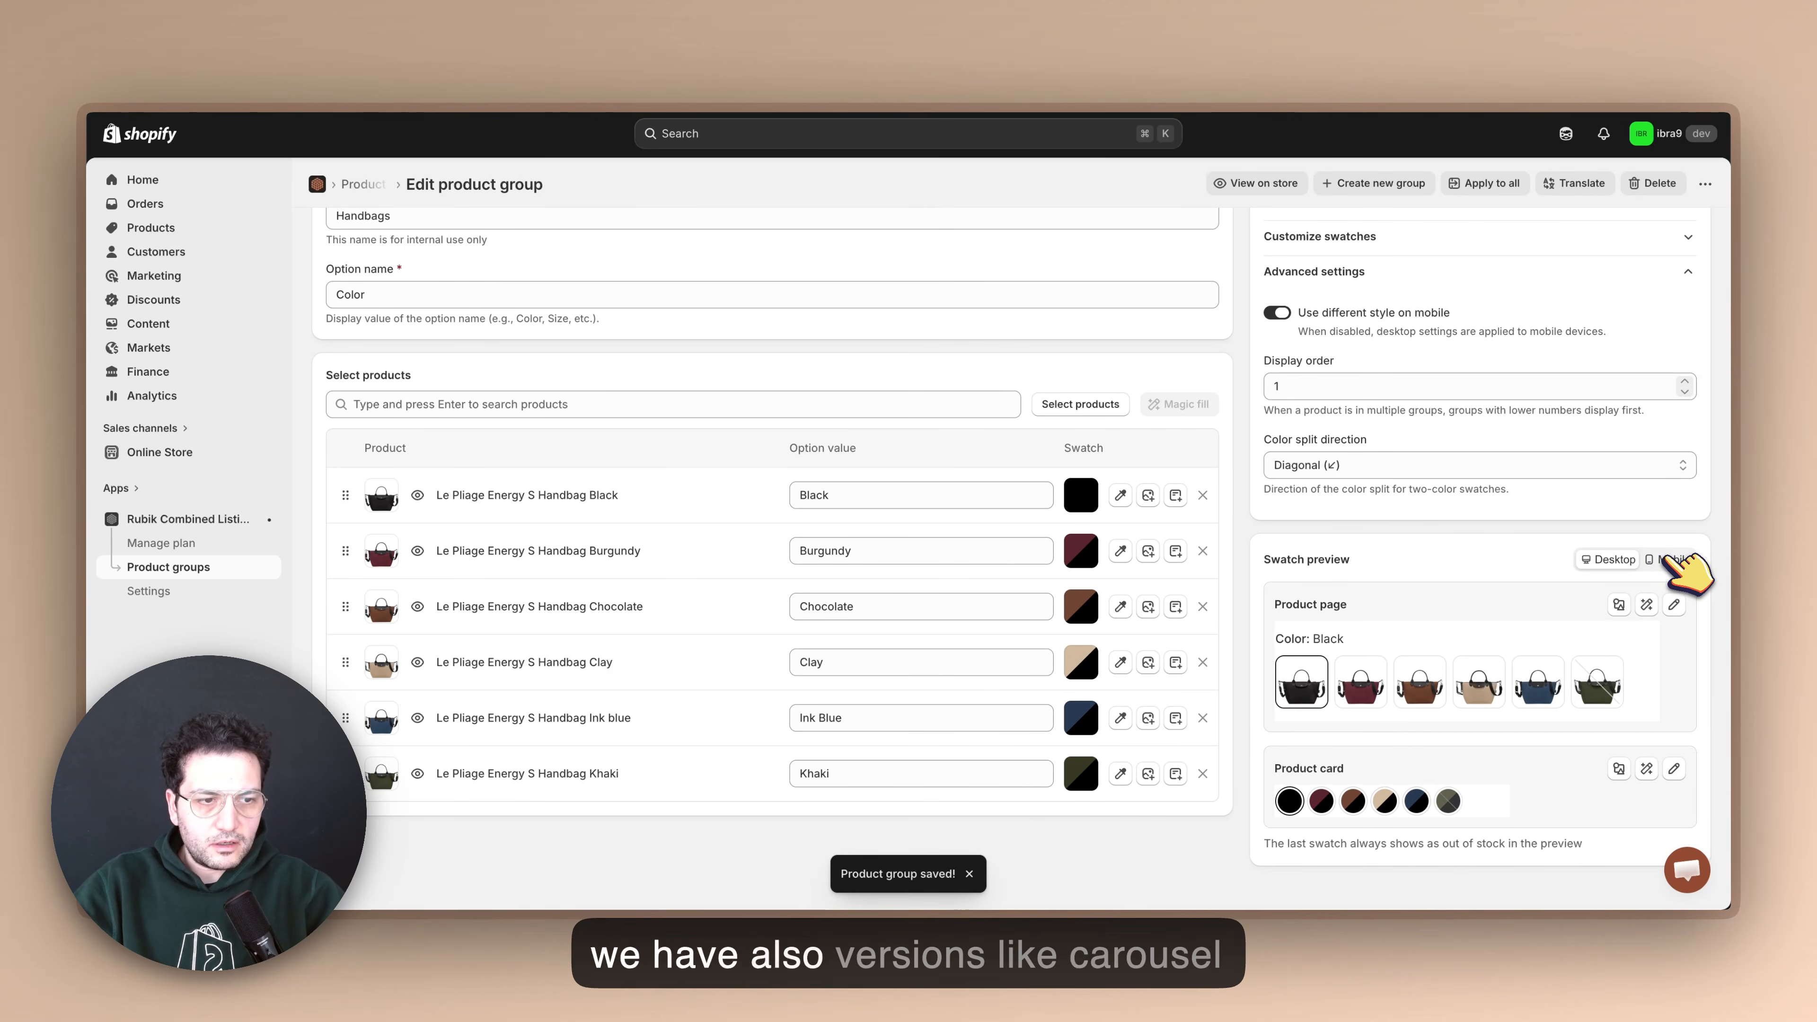
Create a Limited Edition swatch category from the Burgundy handbag's swatch entry and assign it to that swatch.
{"action": "scroll", "coordinate": [1552, 587], "scroll_direction": "down", "scroll_amount": 1}
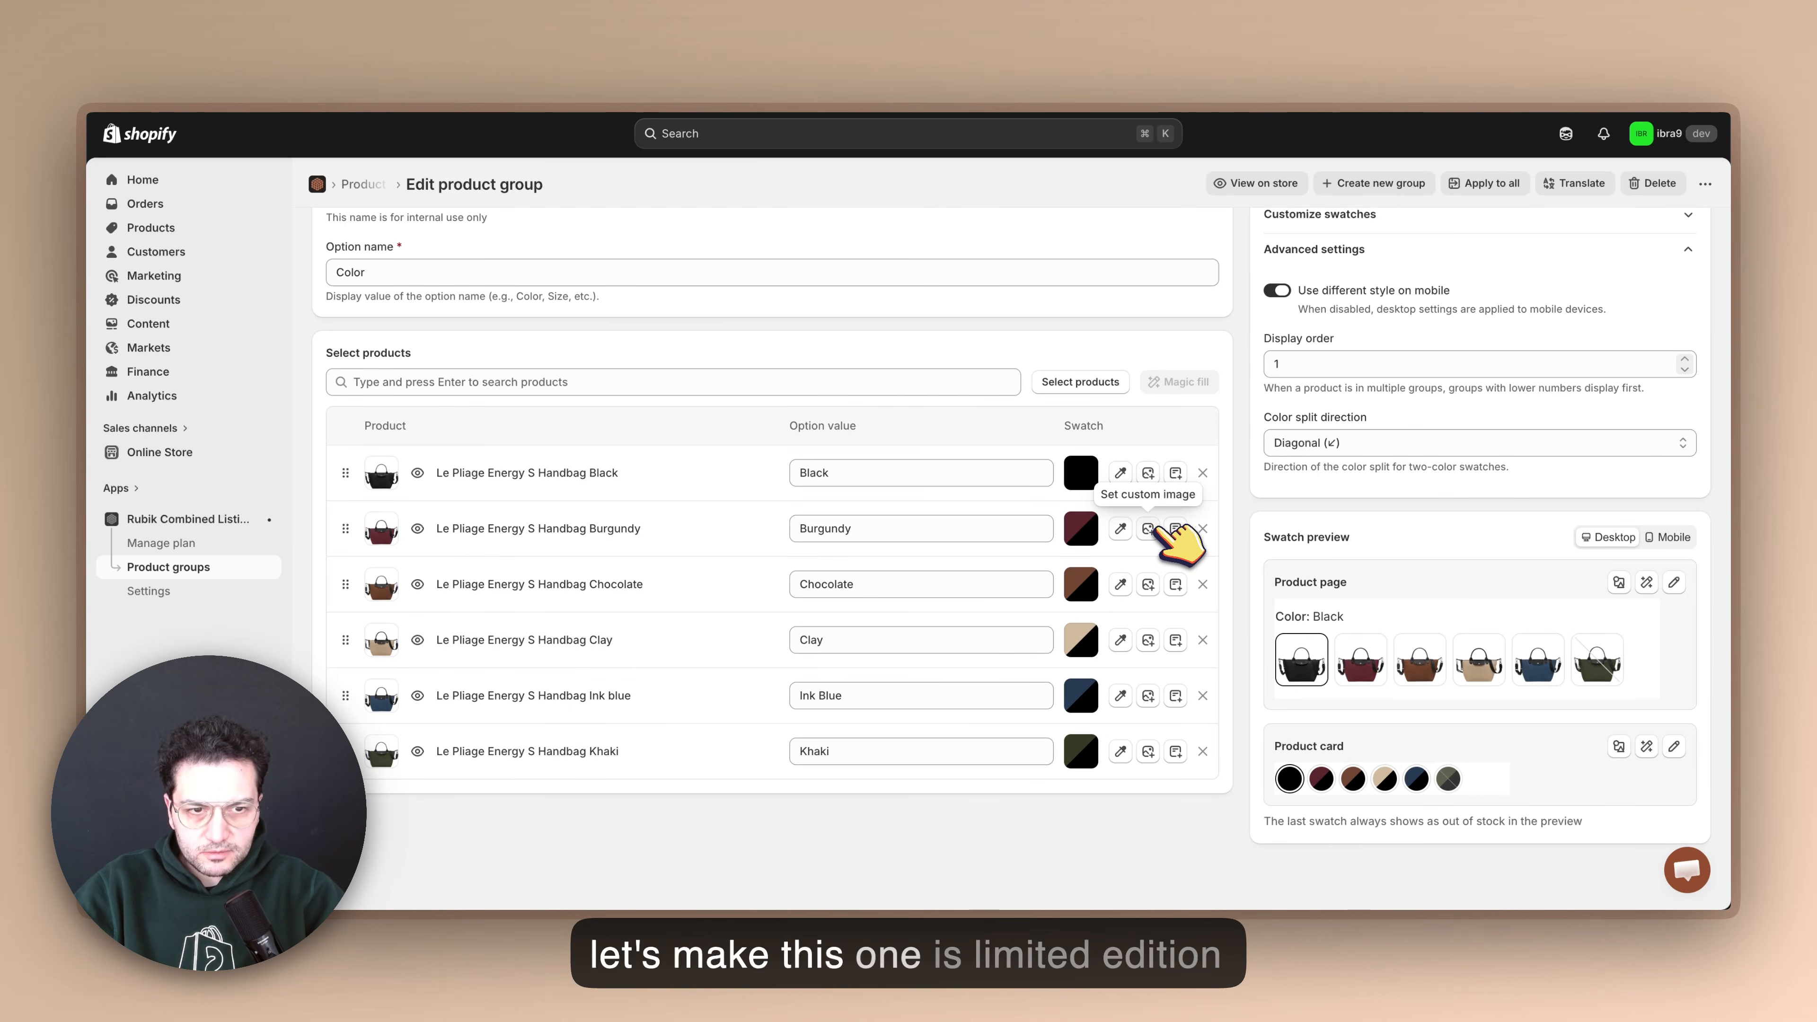
{"action": "left_click", "coordinate": [1176, 530]}
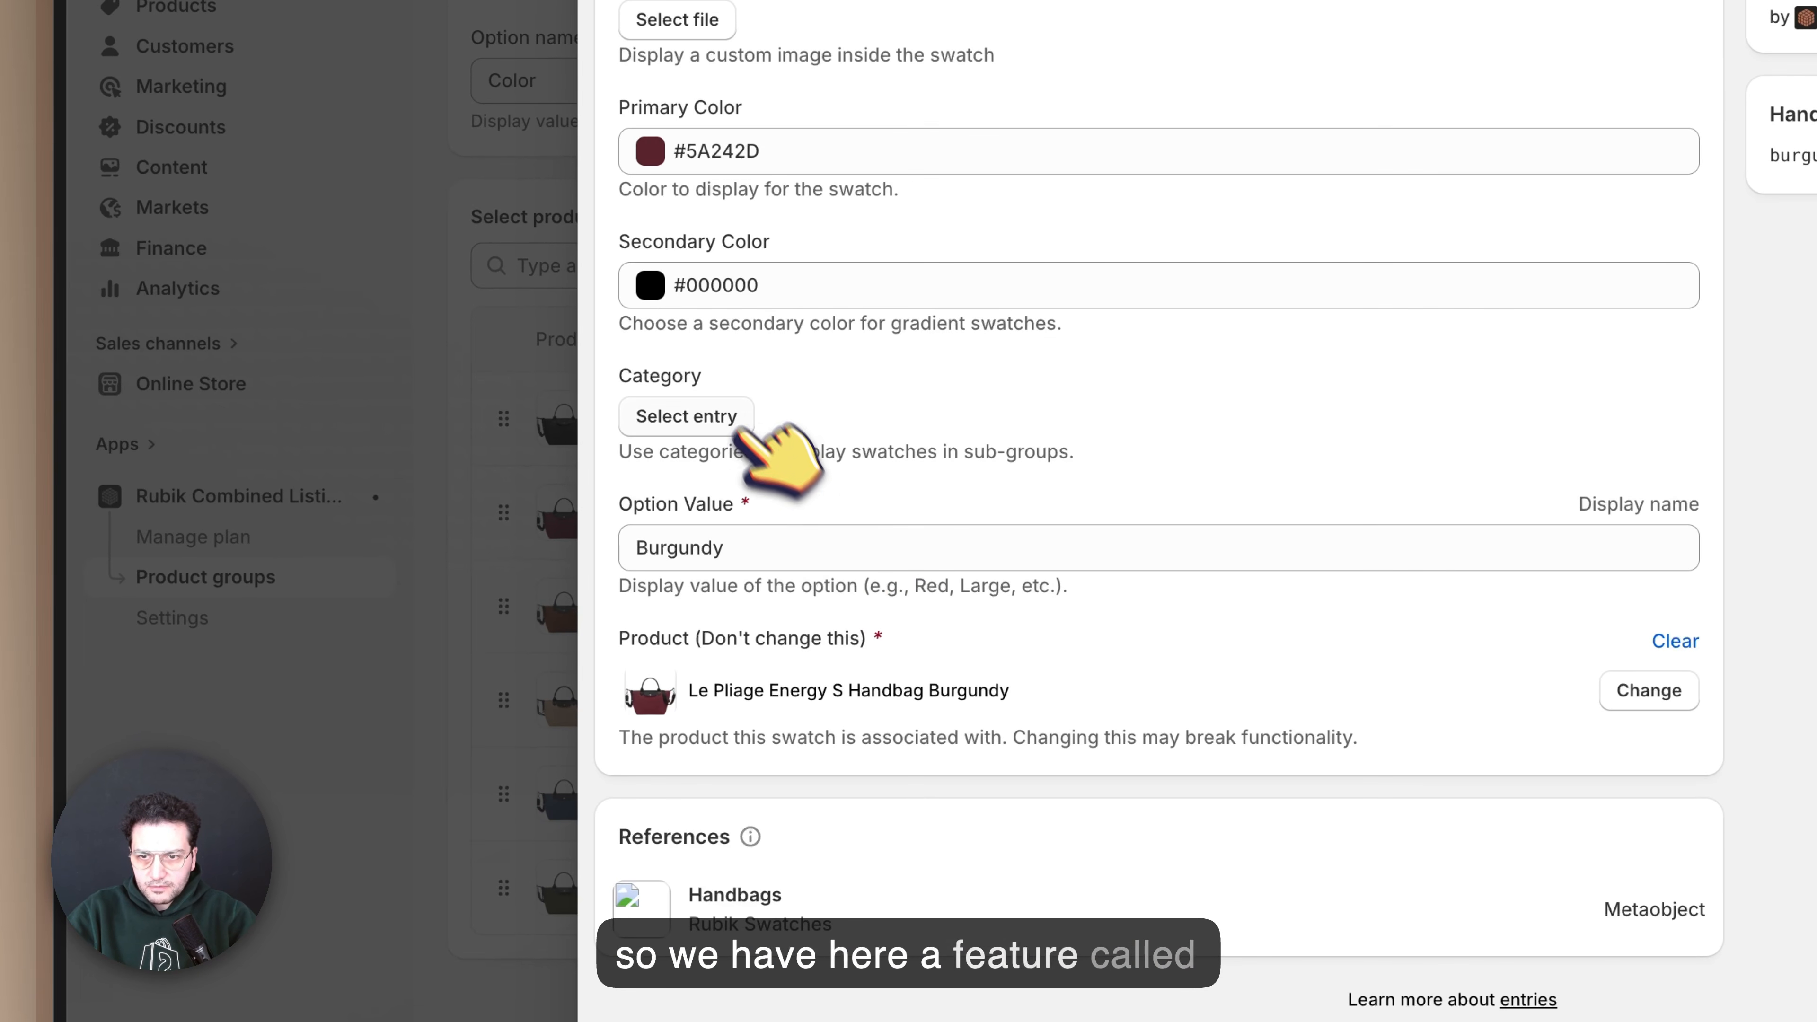
{"action": "left_click", "coordinate": [709, 416]}
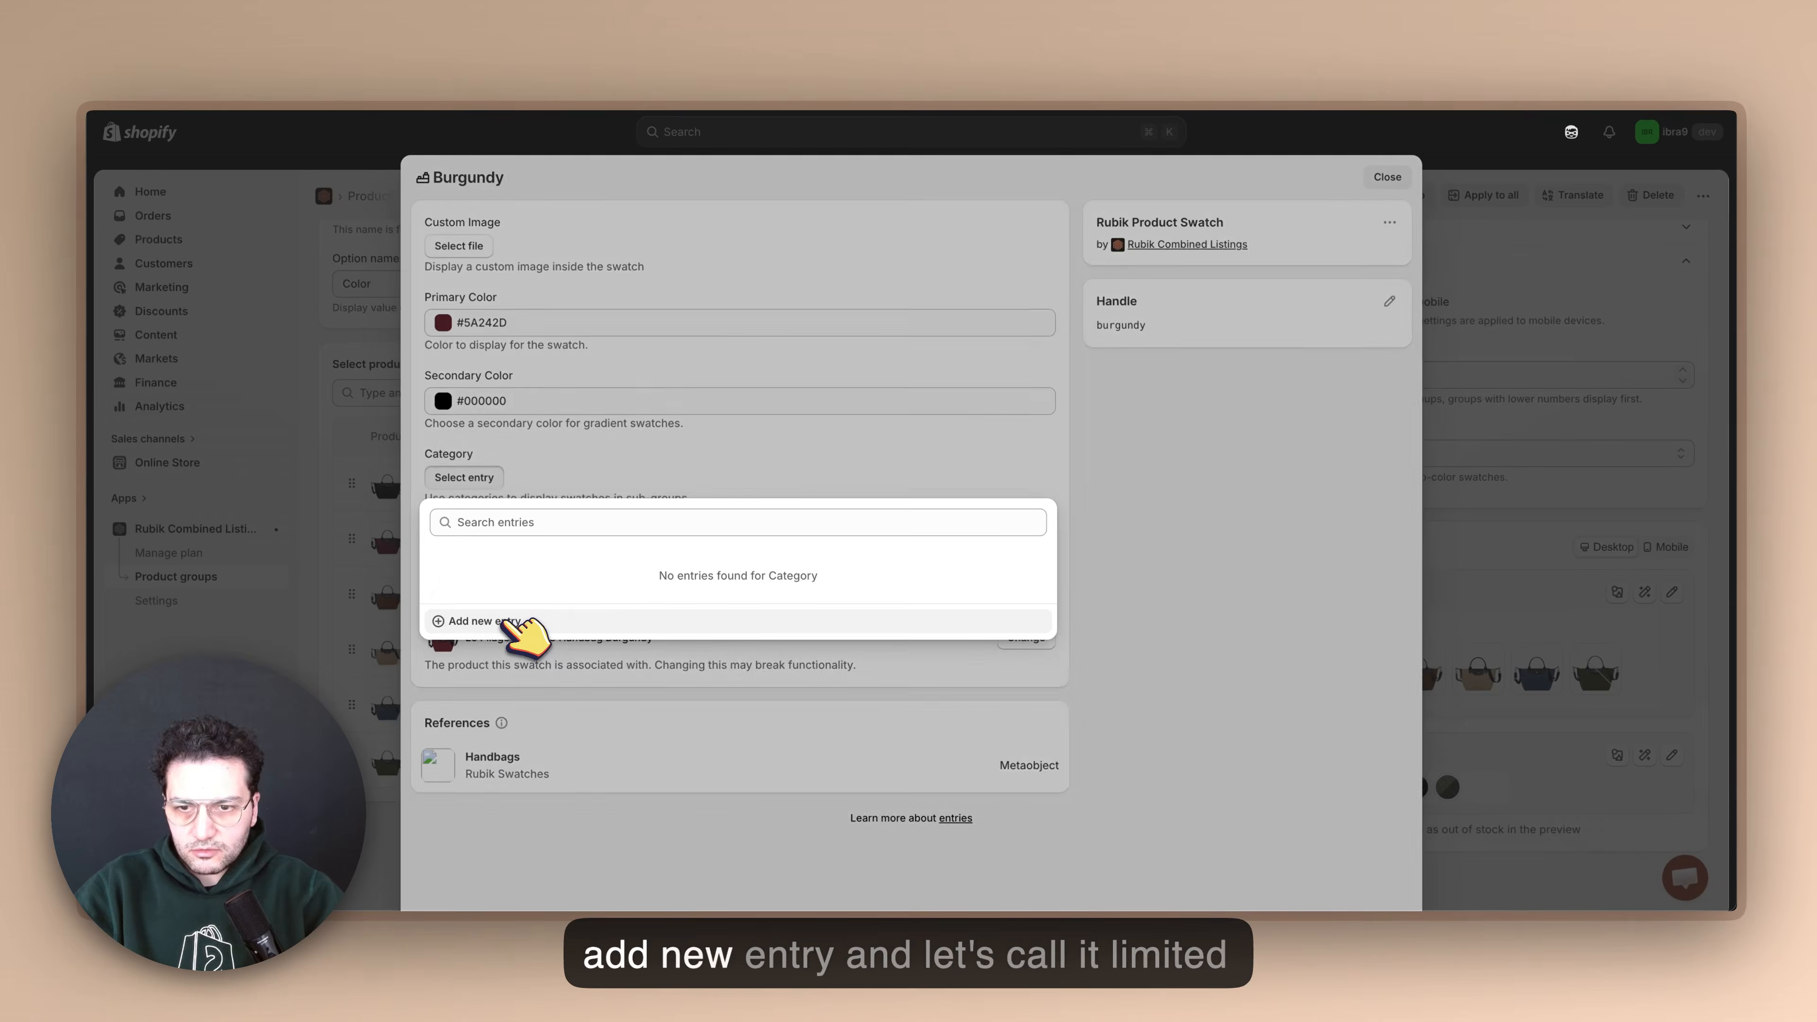
{"action": "left_click", "coordinate": [523, 620]}
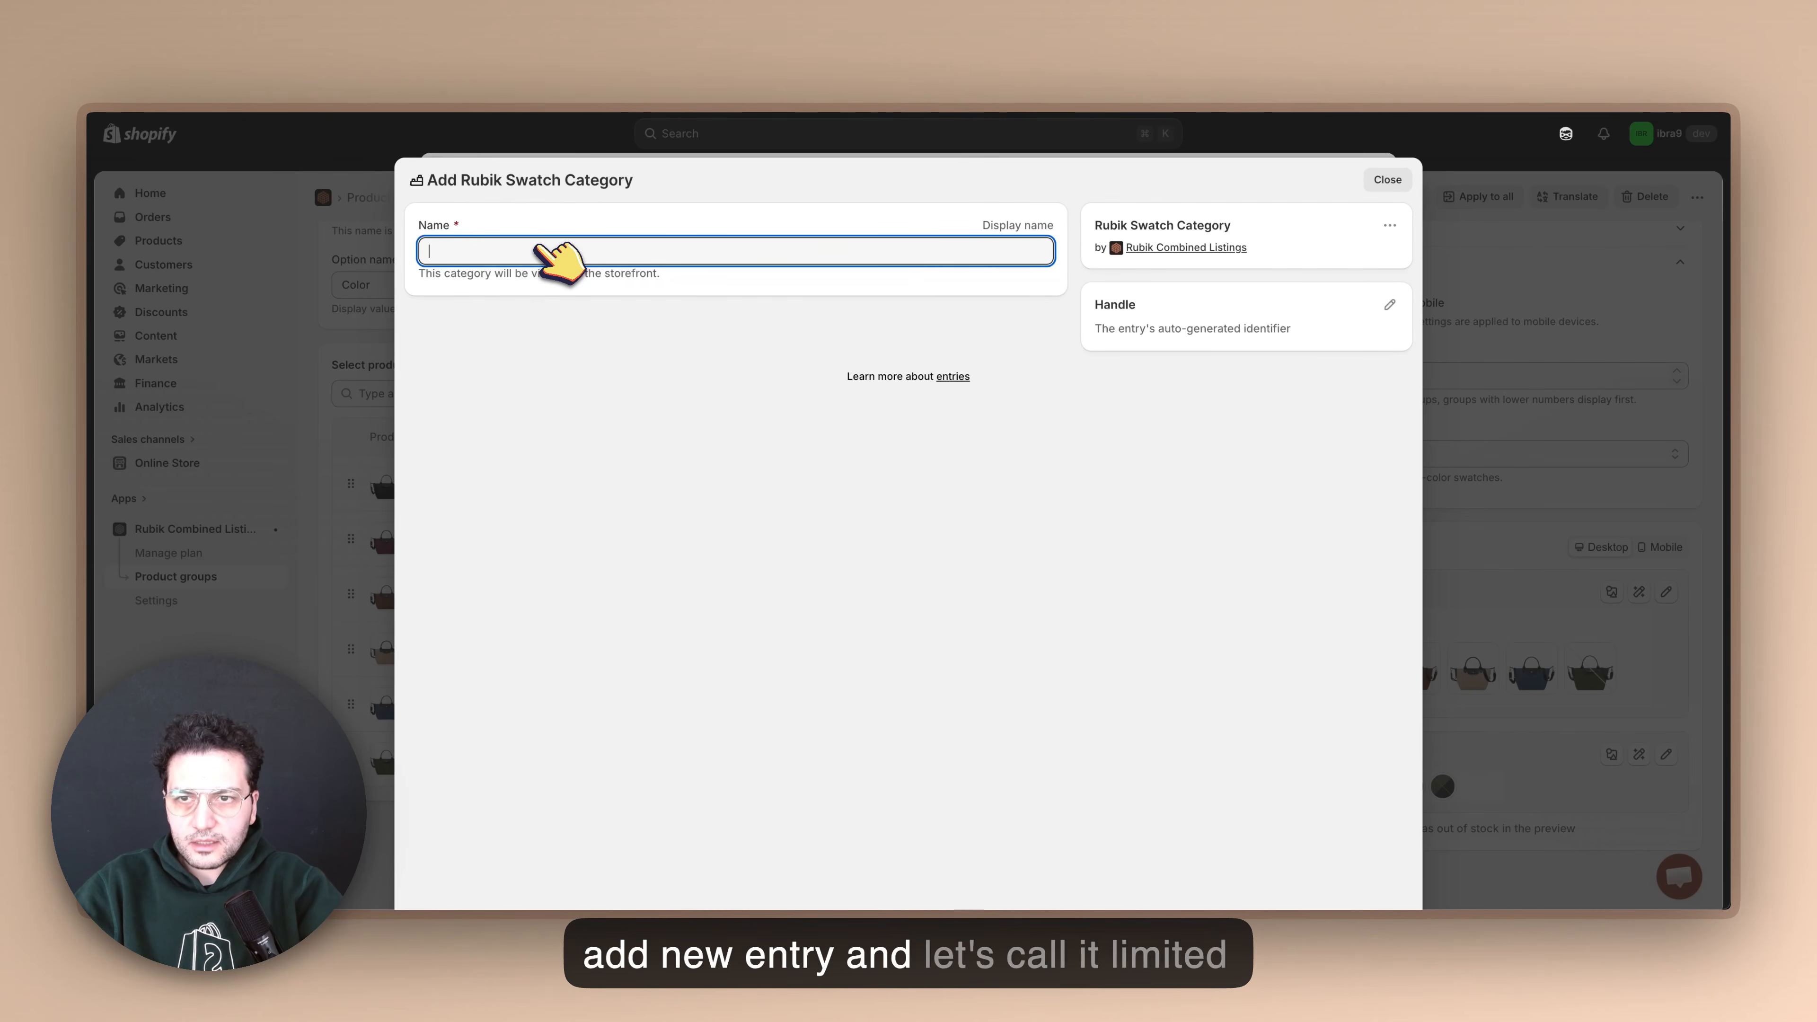
{"action": "type", "text": "Limited E"}
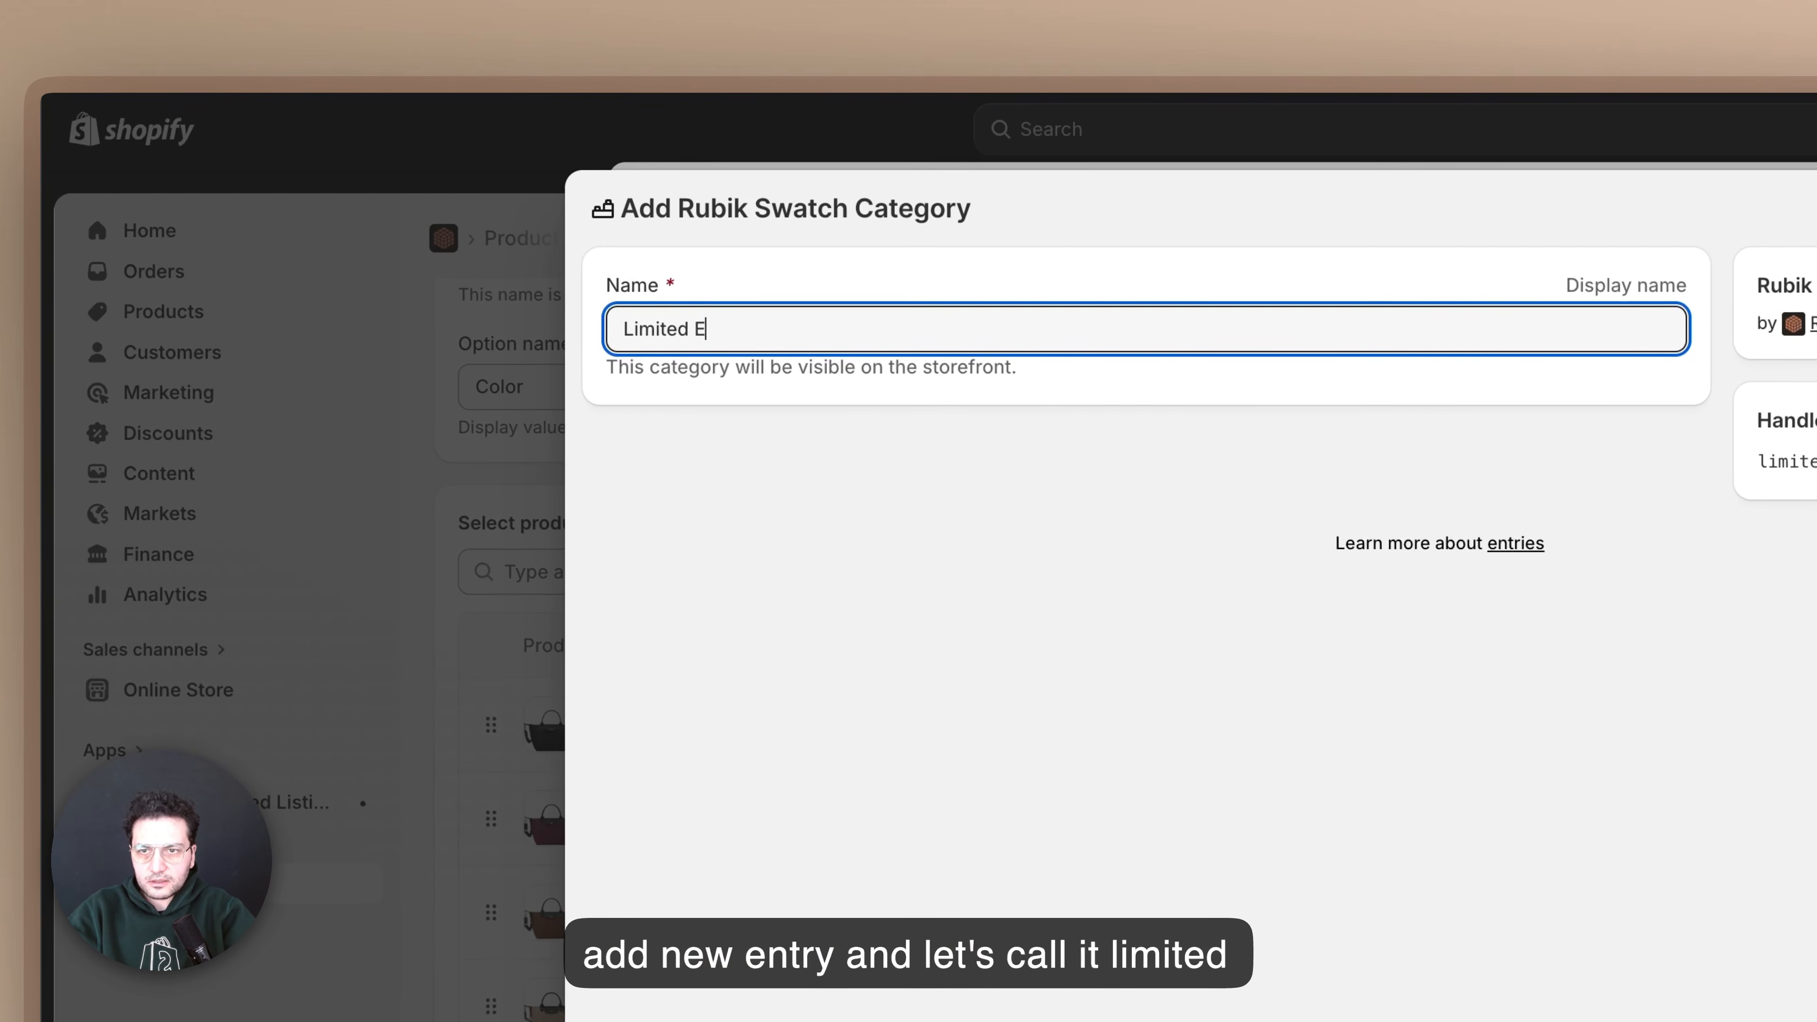
{"action": "type", "text": "dition"}
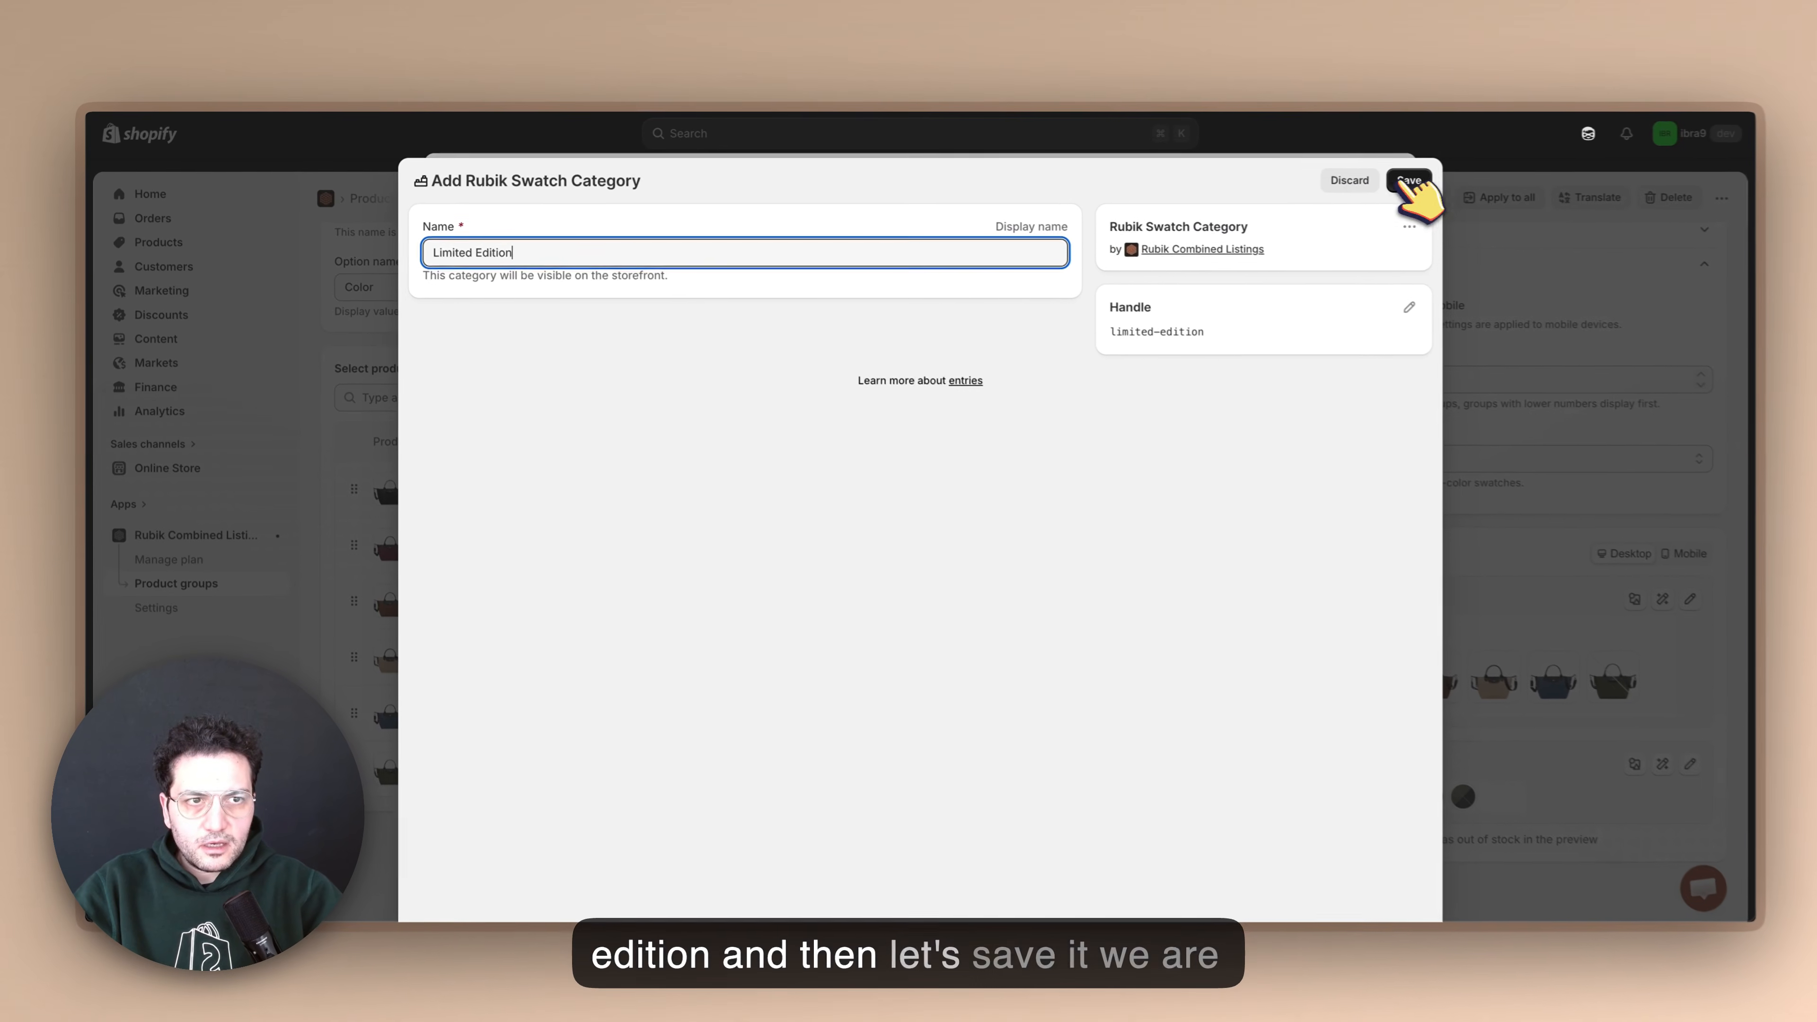
{"action": "left_click", "coordinate": [1417, 183]}
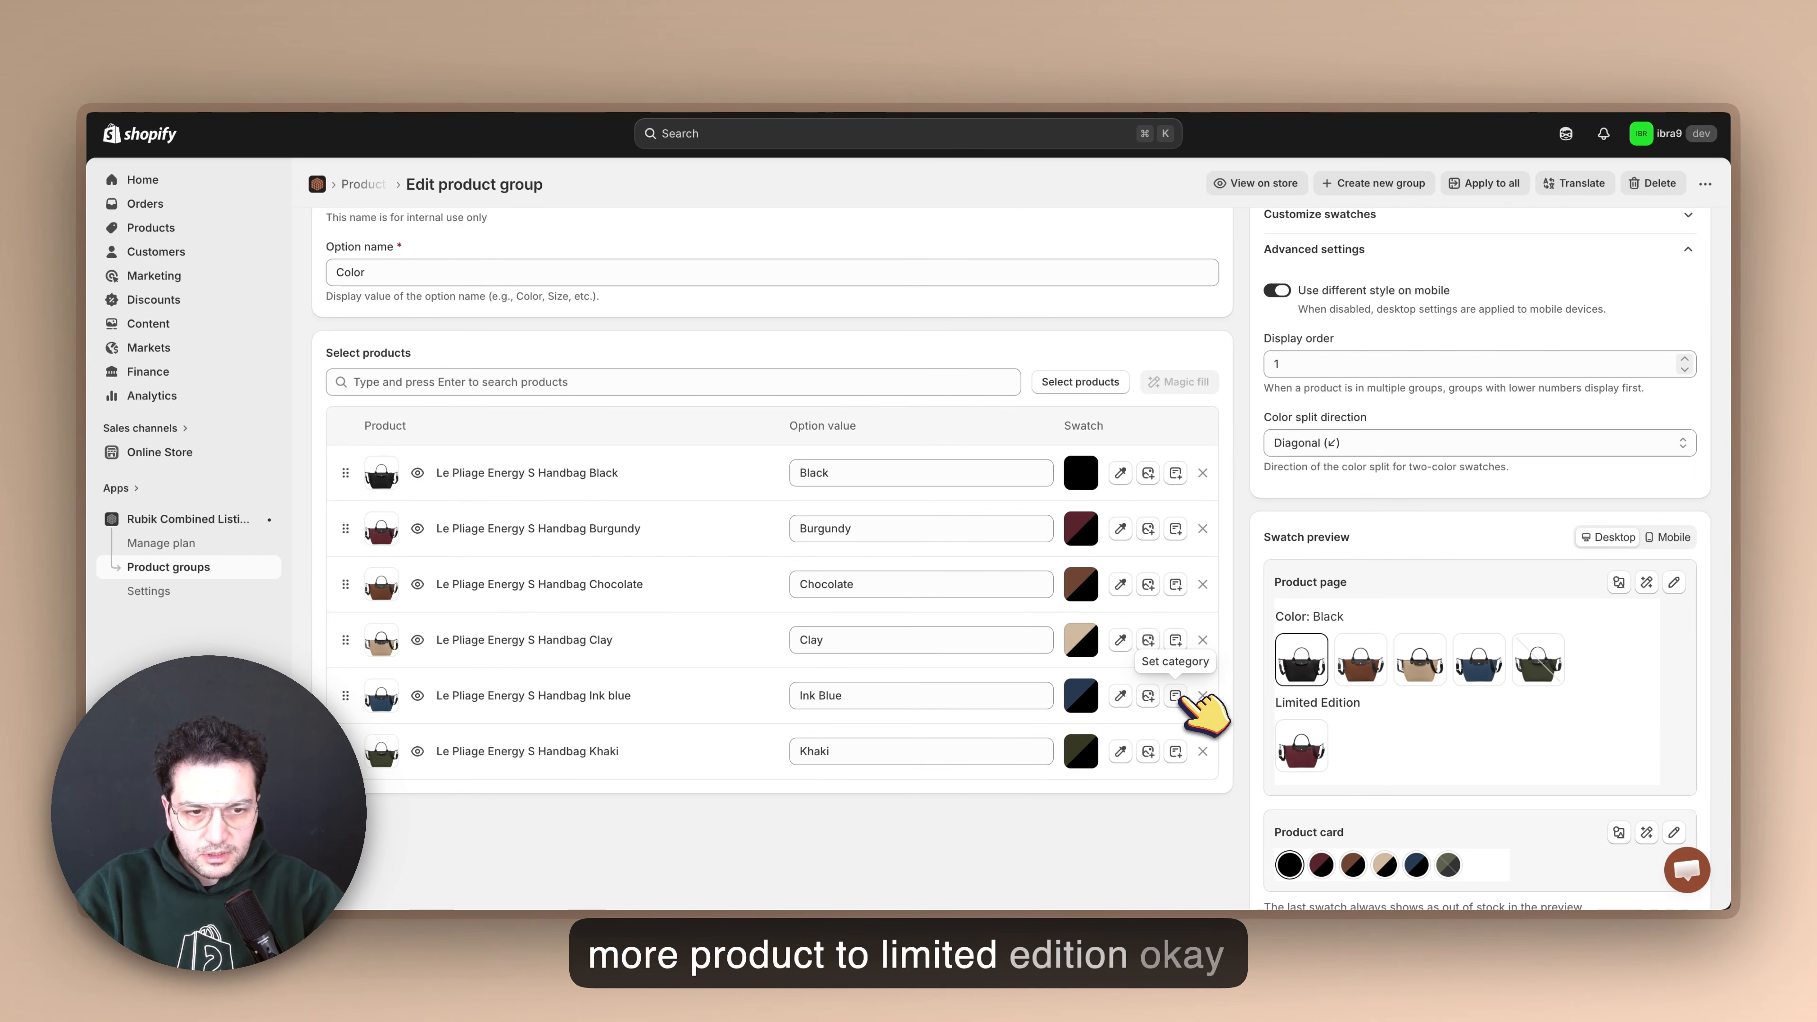
Assign the Limited Edition category to the Ink Blue handbag's swatch and save the entry.
{"action": "left_click", "coordinate": [1176, 696]}
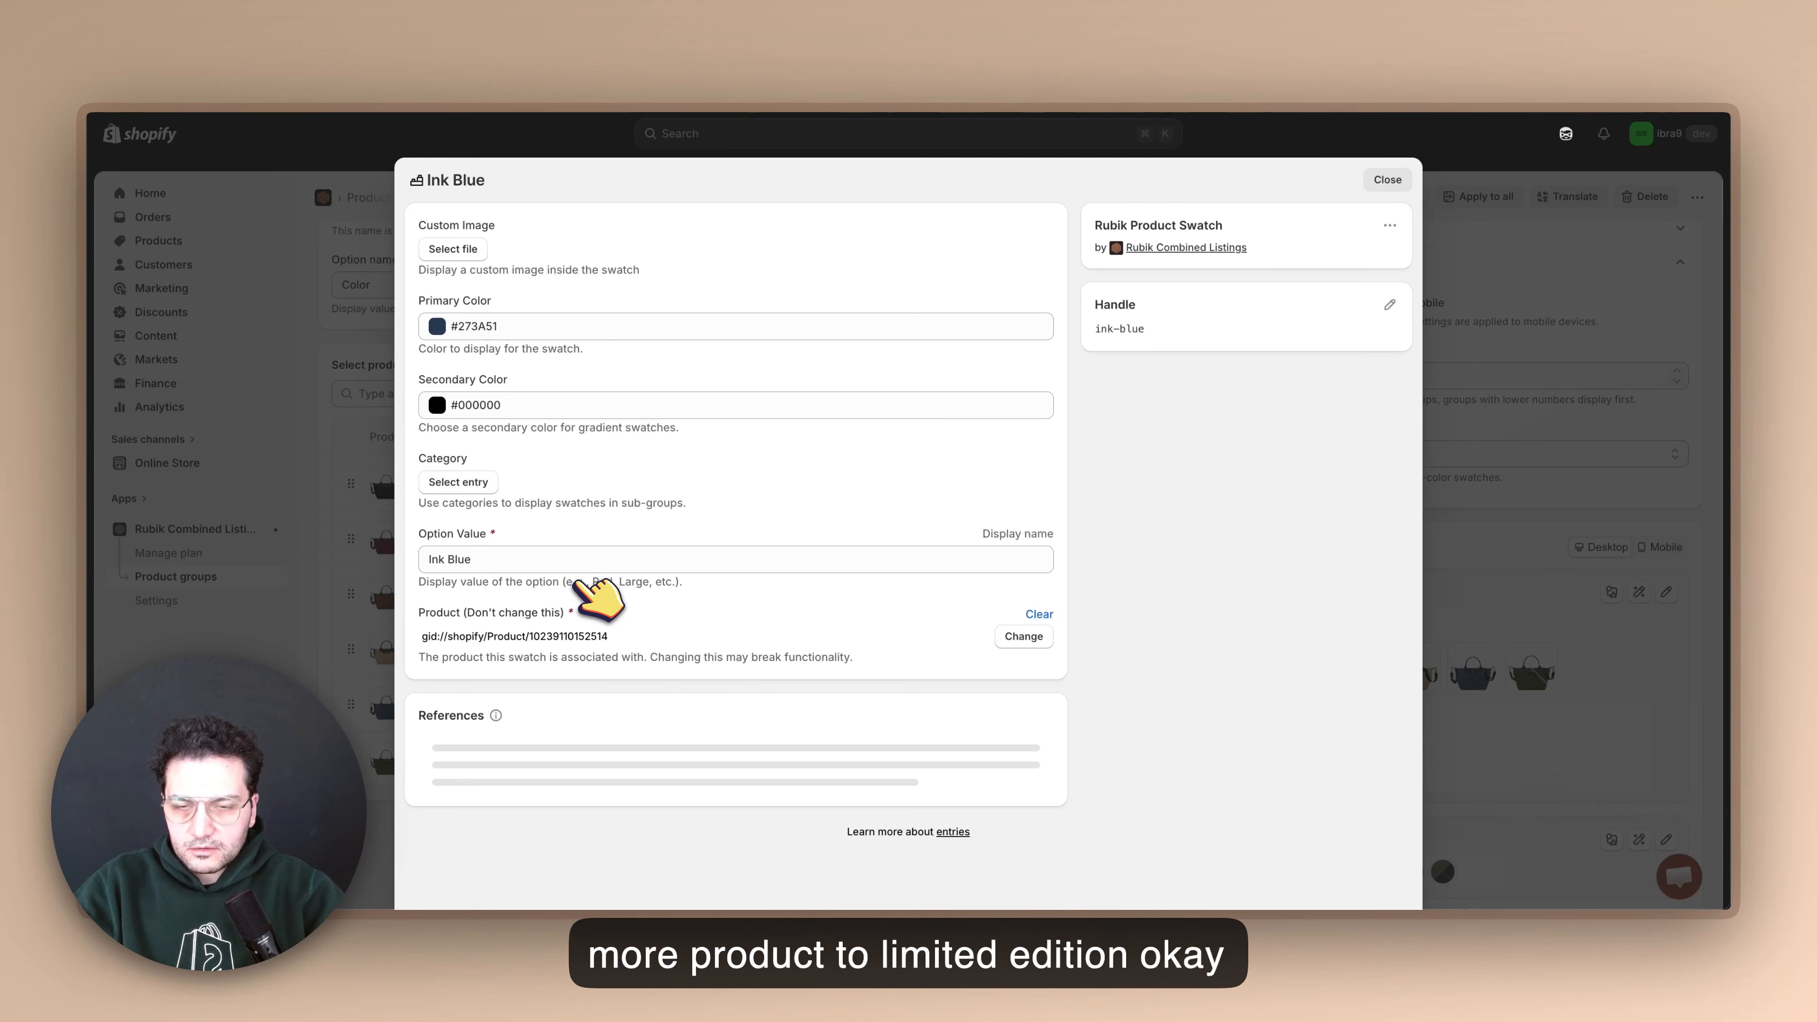
{"action": "left_click", "coordinate": [458, 481]}
{"action": "left_click", "coordinate": [504, 560]}
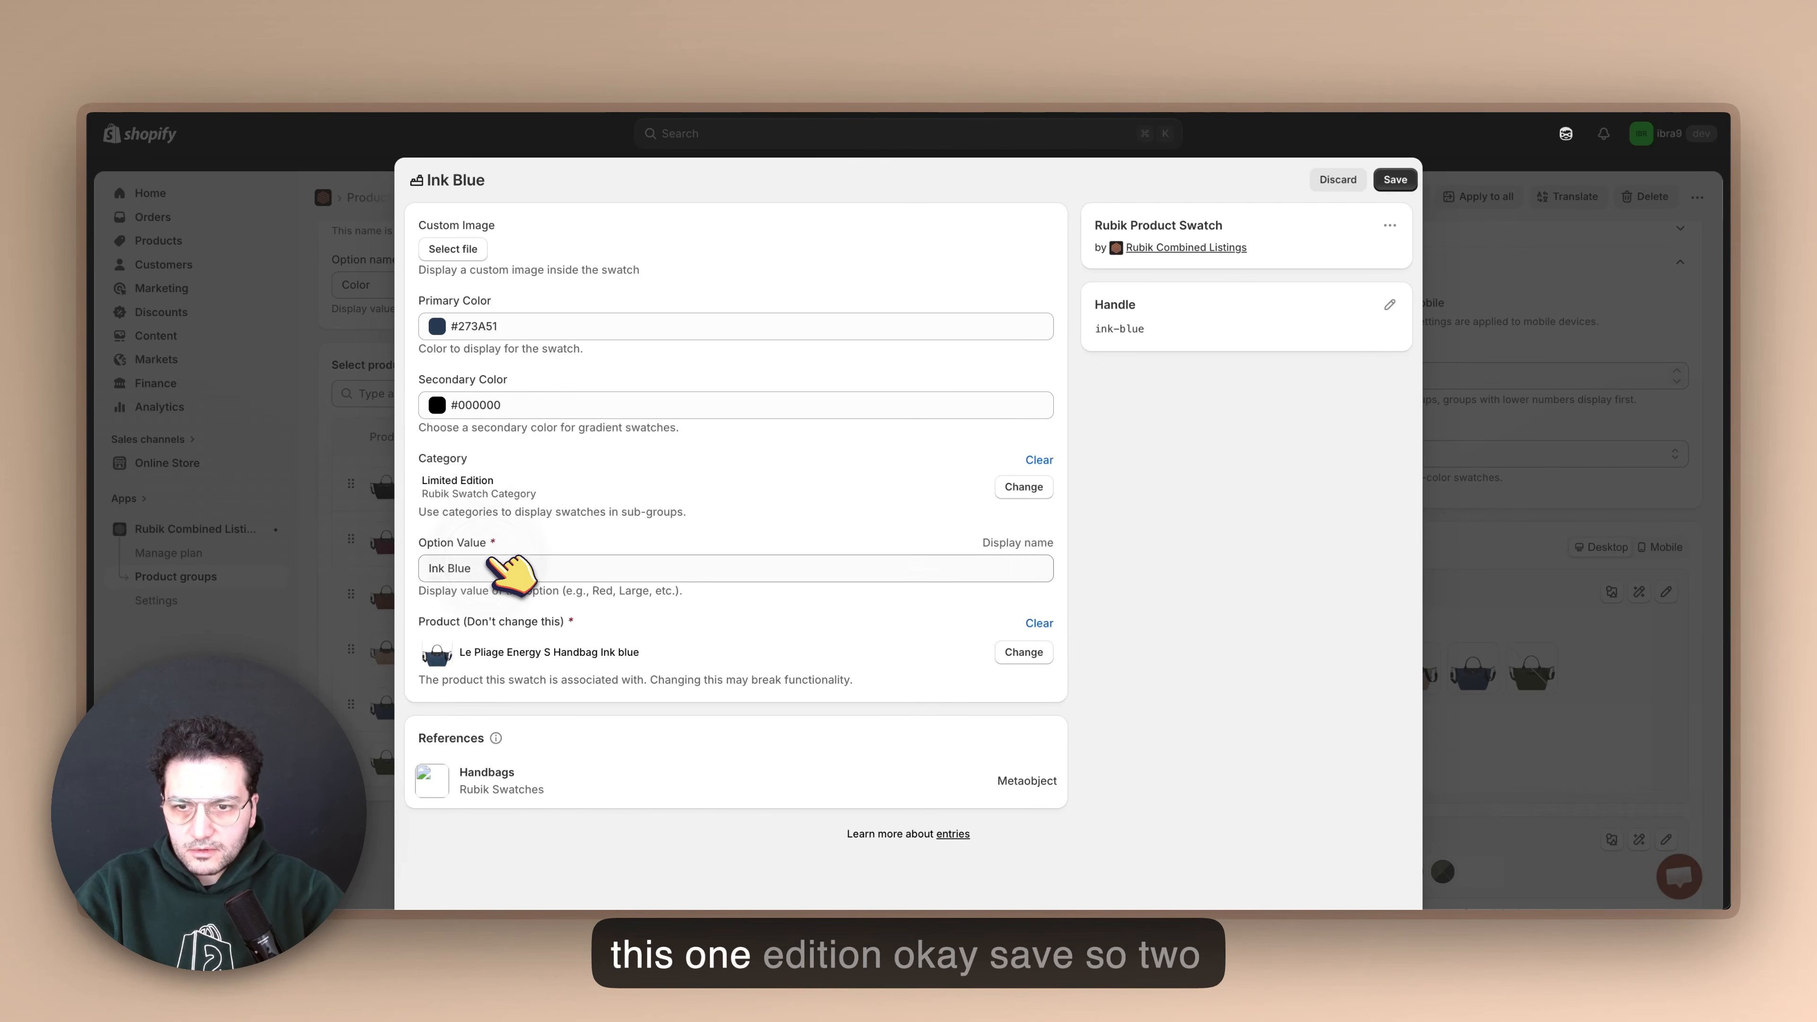
{"action": "left_click", "coordinate": [1389, 180]}
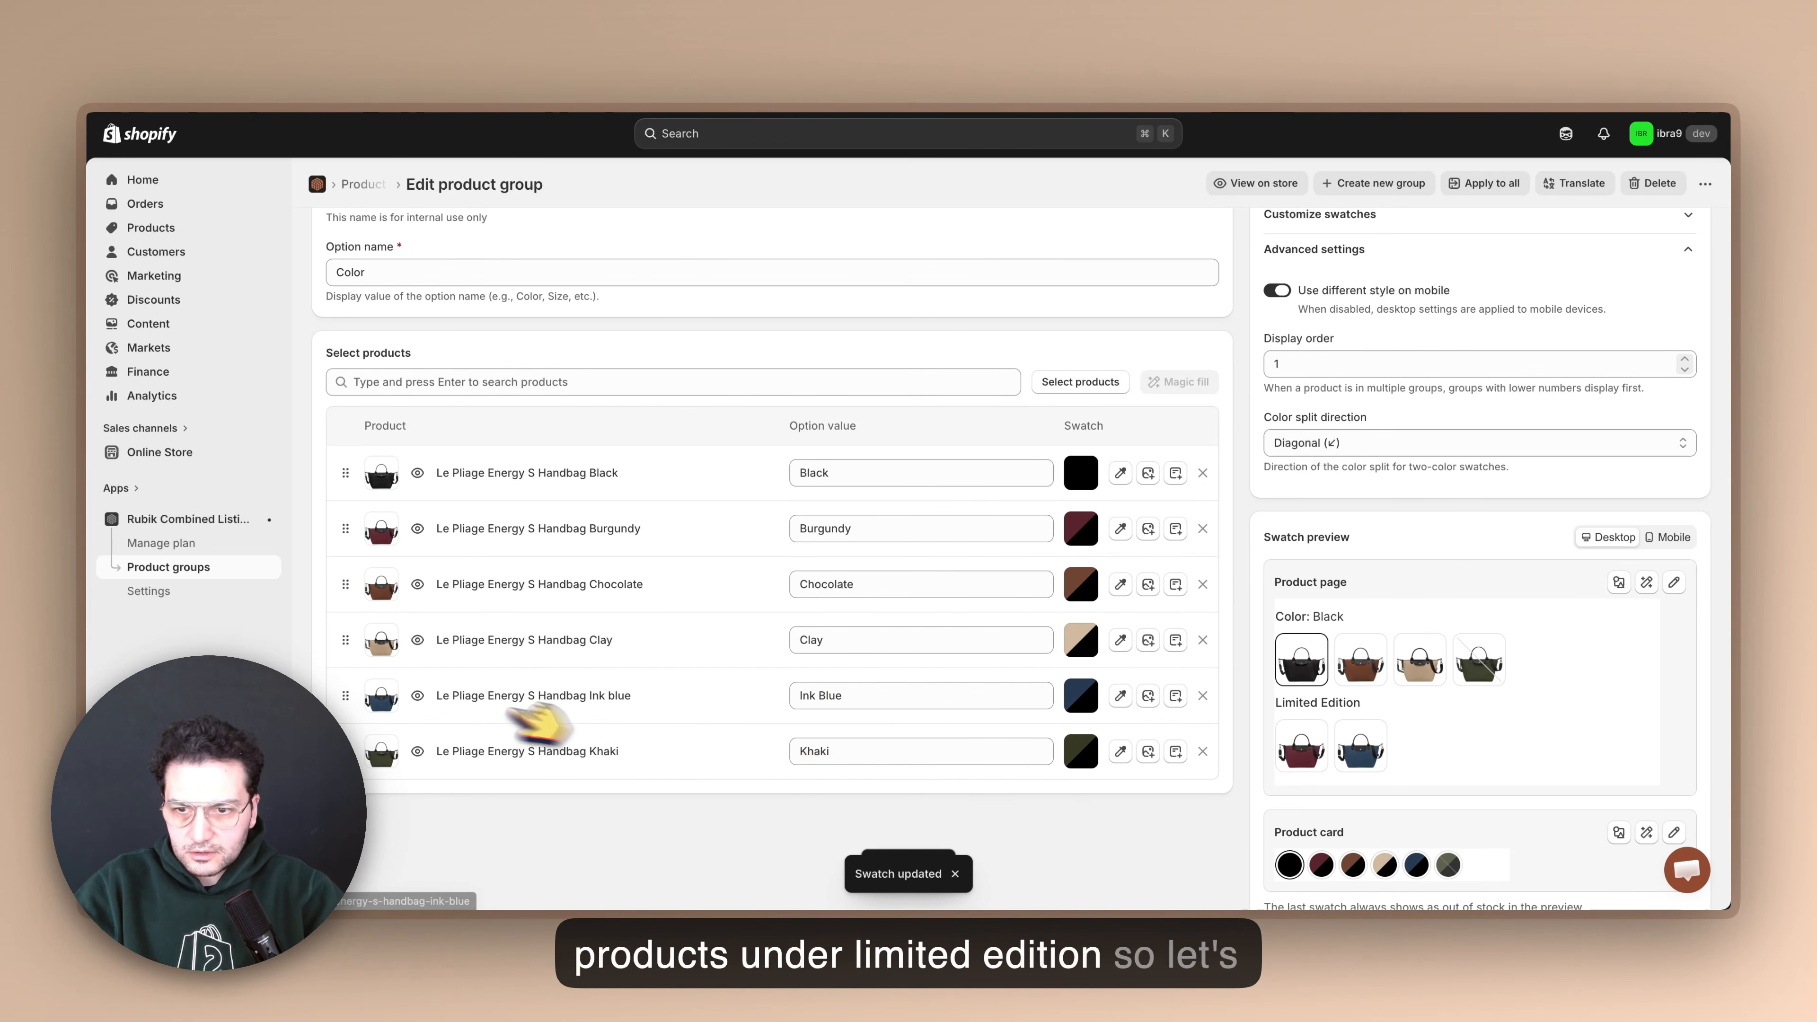
View the Ink blue handbag on the storefront and examine how its swatches are grouped by category.
{"action": "left_click", "coordinate": [419, 694]}
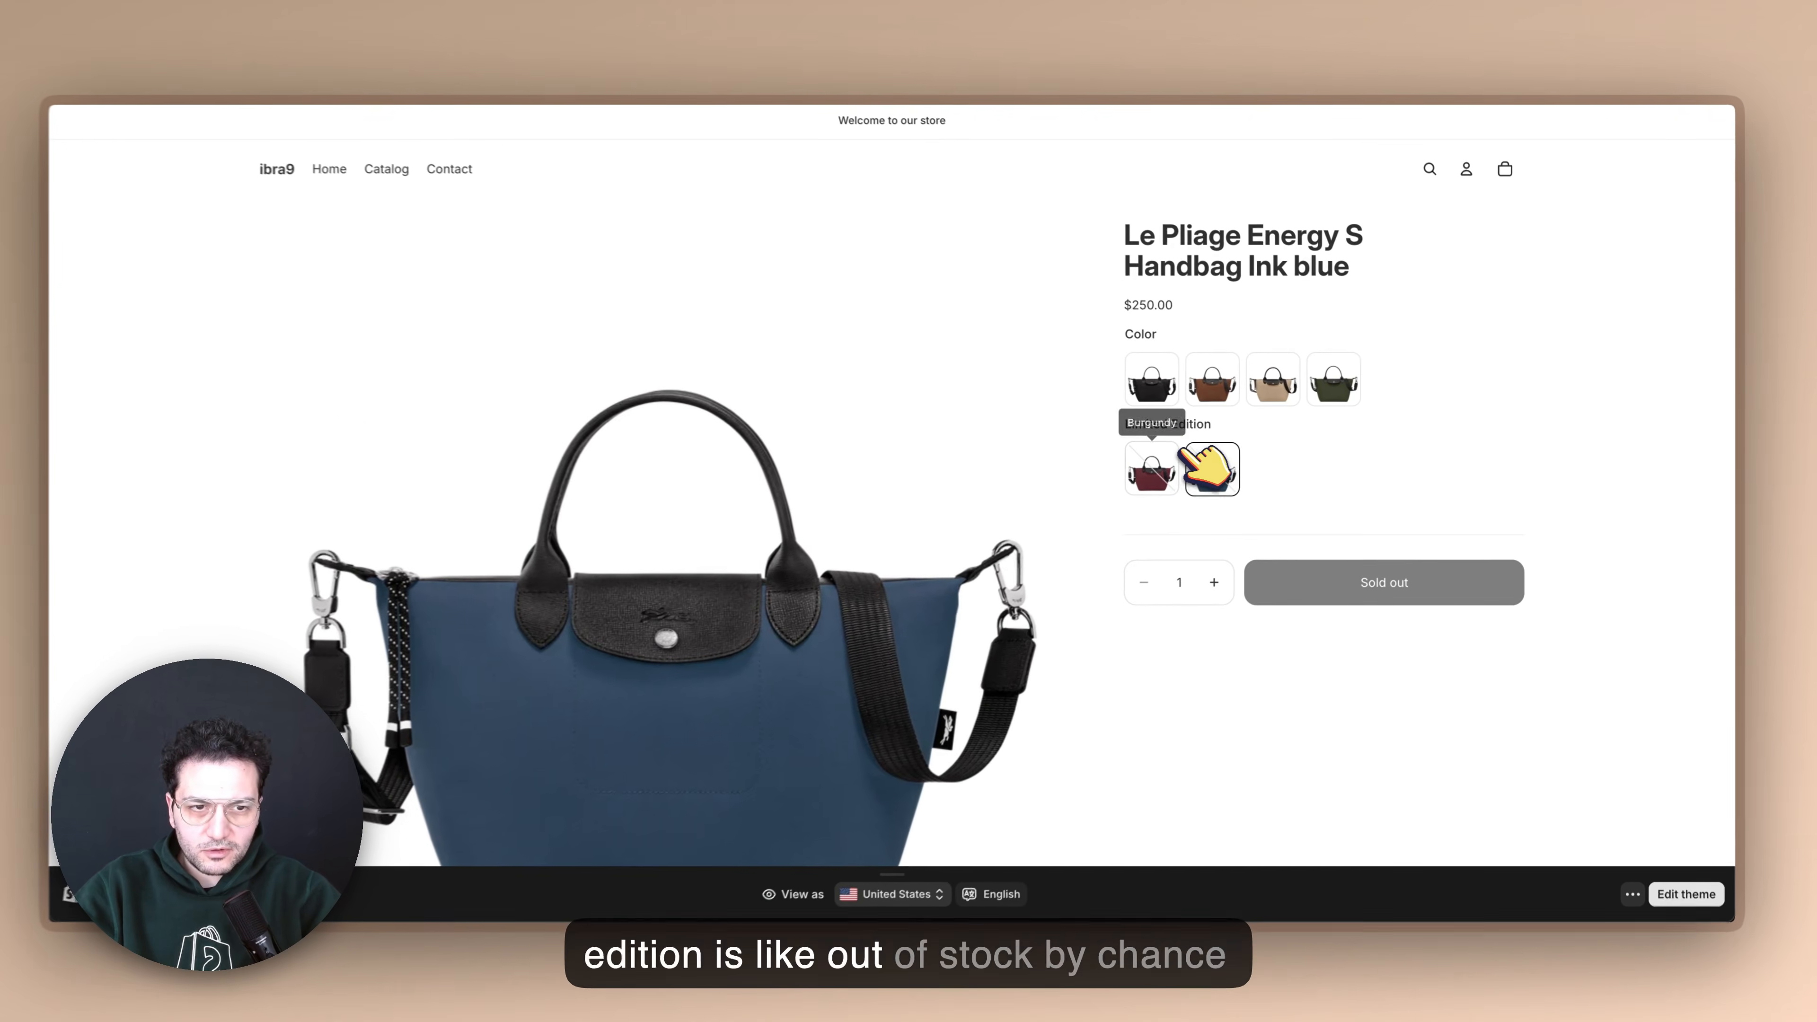
{"action": "scroll", "coordinate": [1225, 559], "scroll_direction": "down", "scroll_amount": 5}
{"action": "scroll", "coordinate": [1252, 577], "scroll_direction": "up", "scroll_amount": 5}
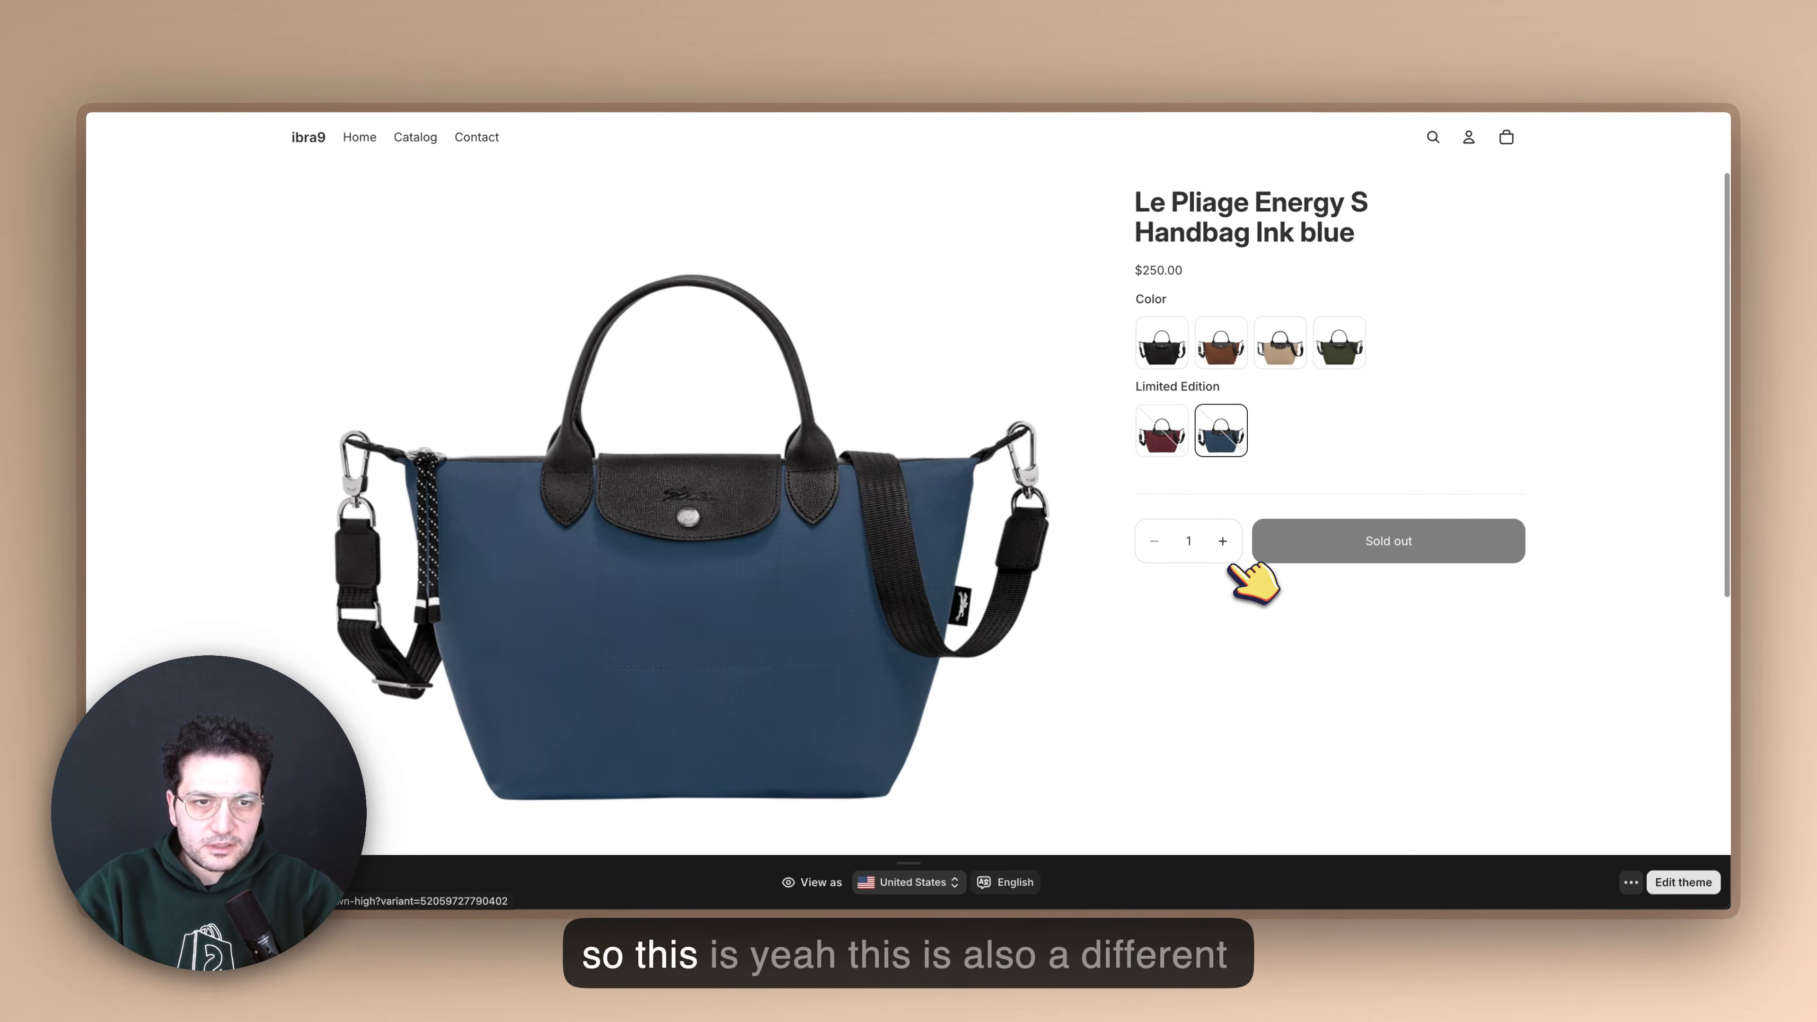
{"action": "scroll", "coordinate": [1252, 580], "scroll_direction": "down", "scroll_amount": 1}
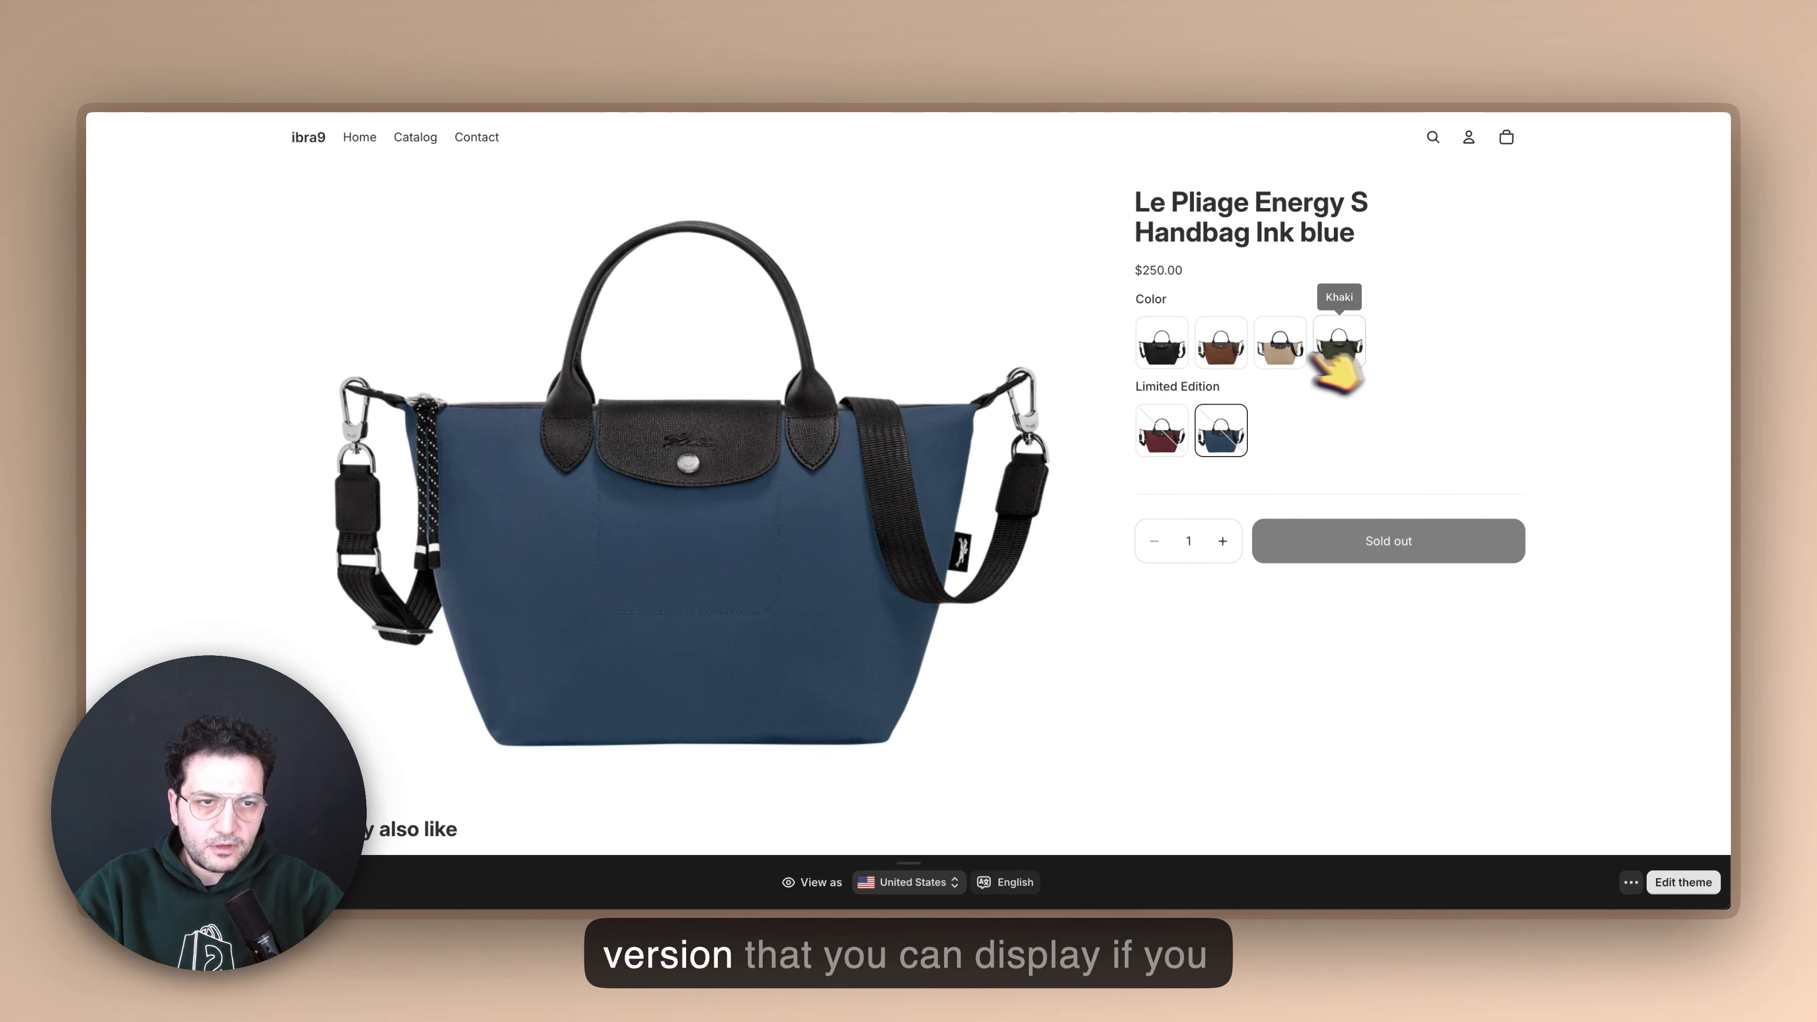
{"action": "scroll", "coordinate": [1355, 449], "scroll_direction": "up", "scroll_amount": 1}
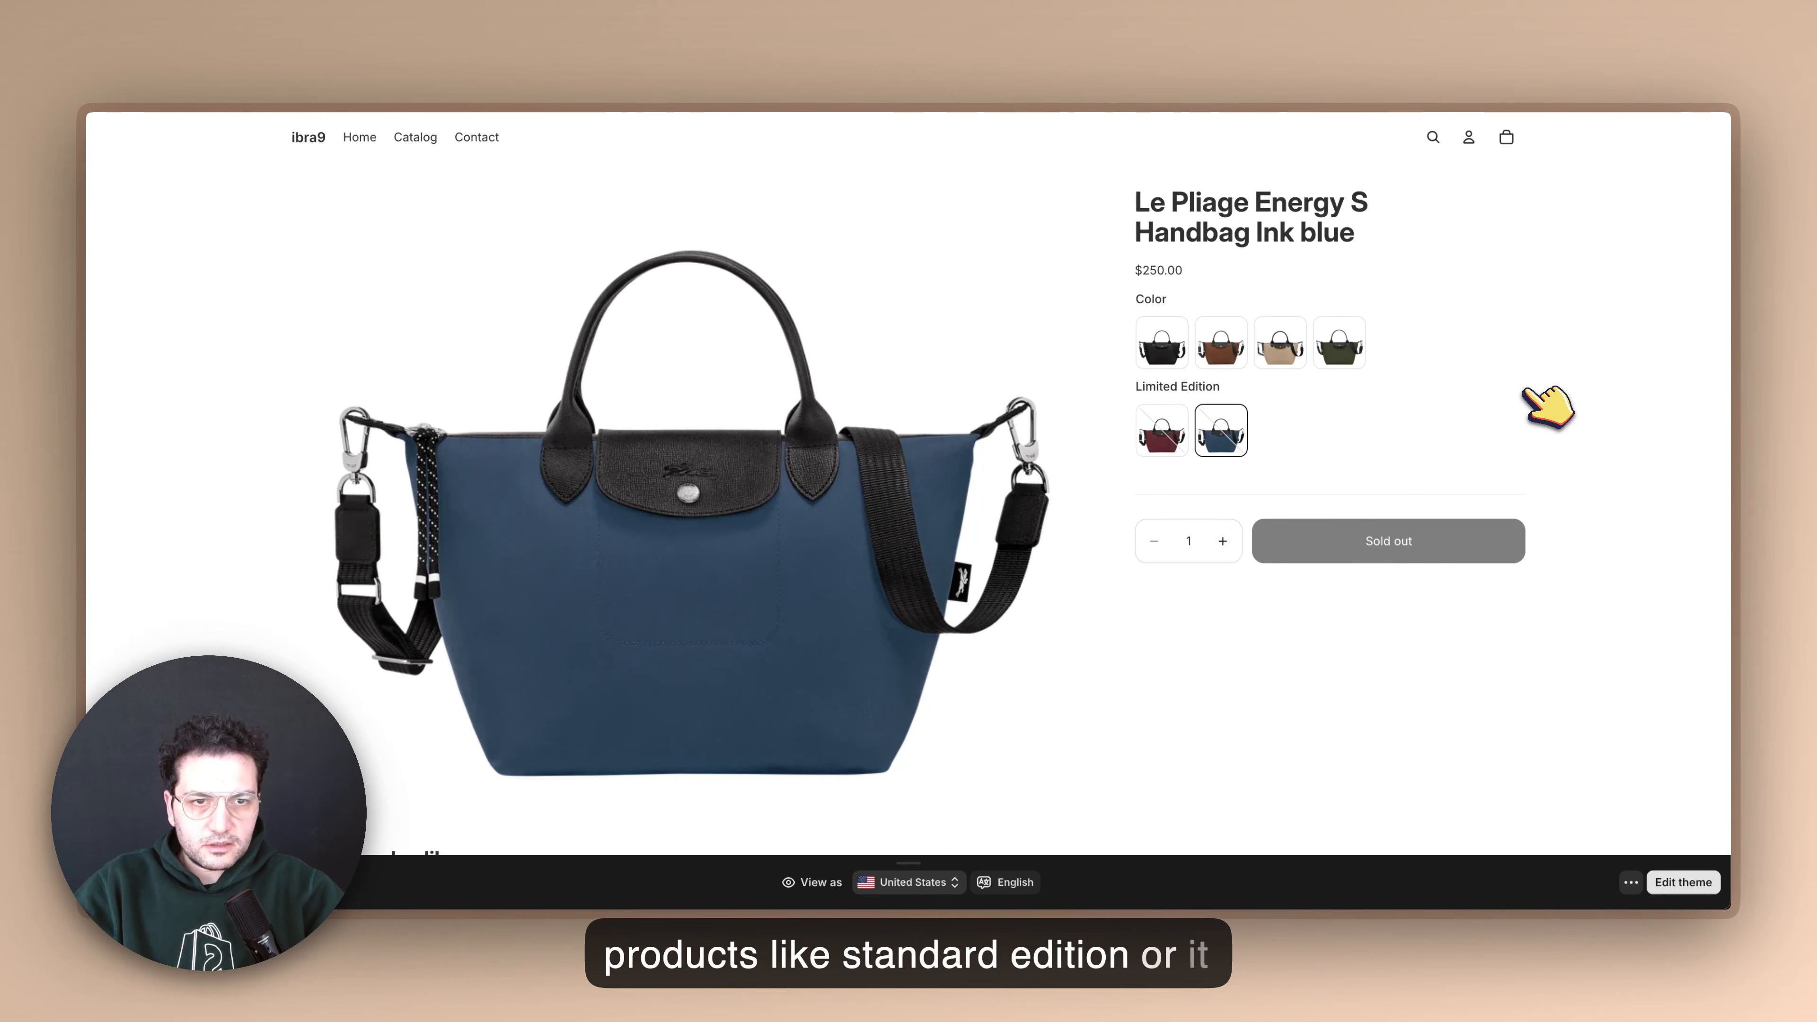
{"action": "scroll", "coordinate": [1550, 407], "scroll_direction": "down", "scroll_amount": 2}
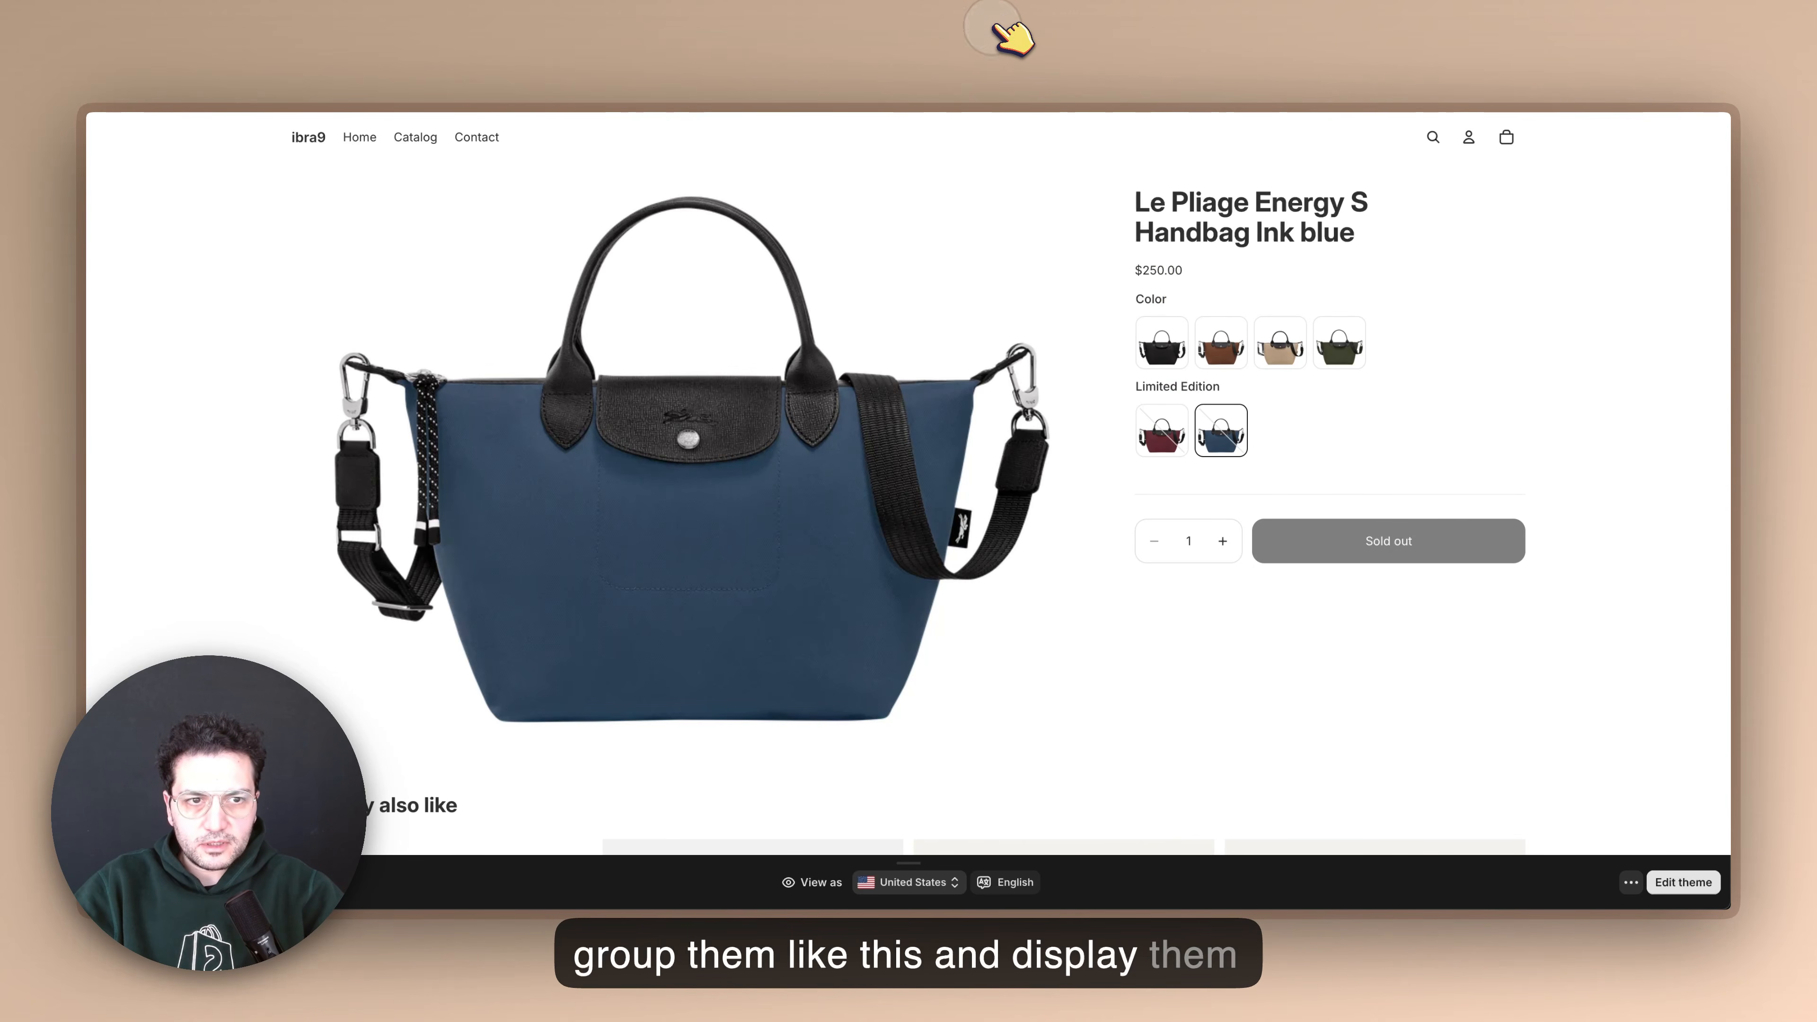
Return to the Handbags group and set the desktop product page swatches' image source to Two colors, trying One color first.
{"action": "left_click", "coordinate": [783, 24]}
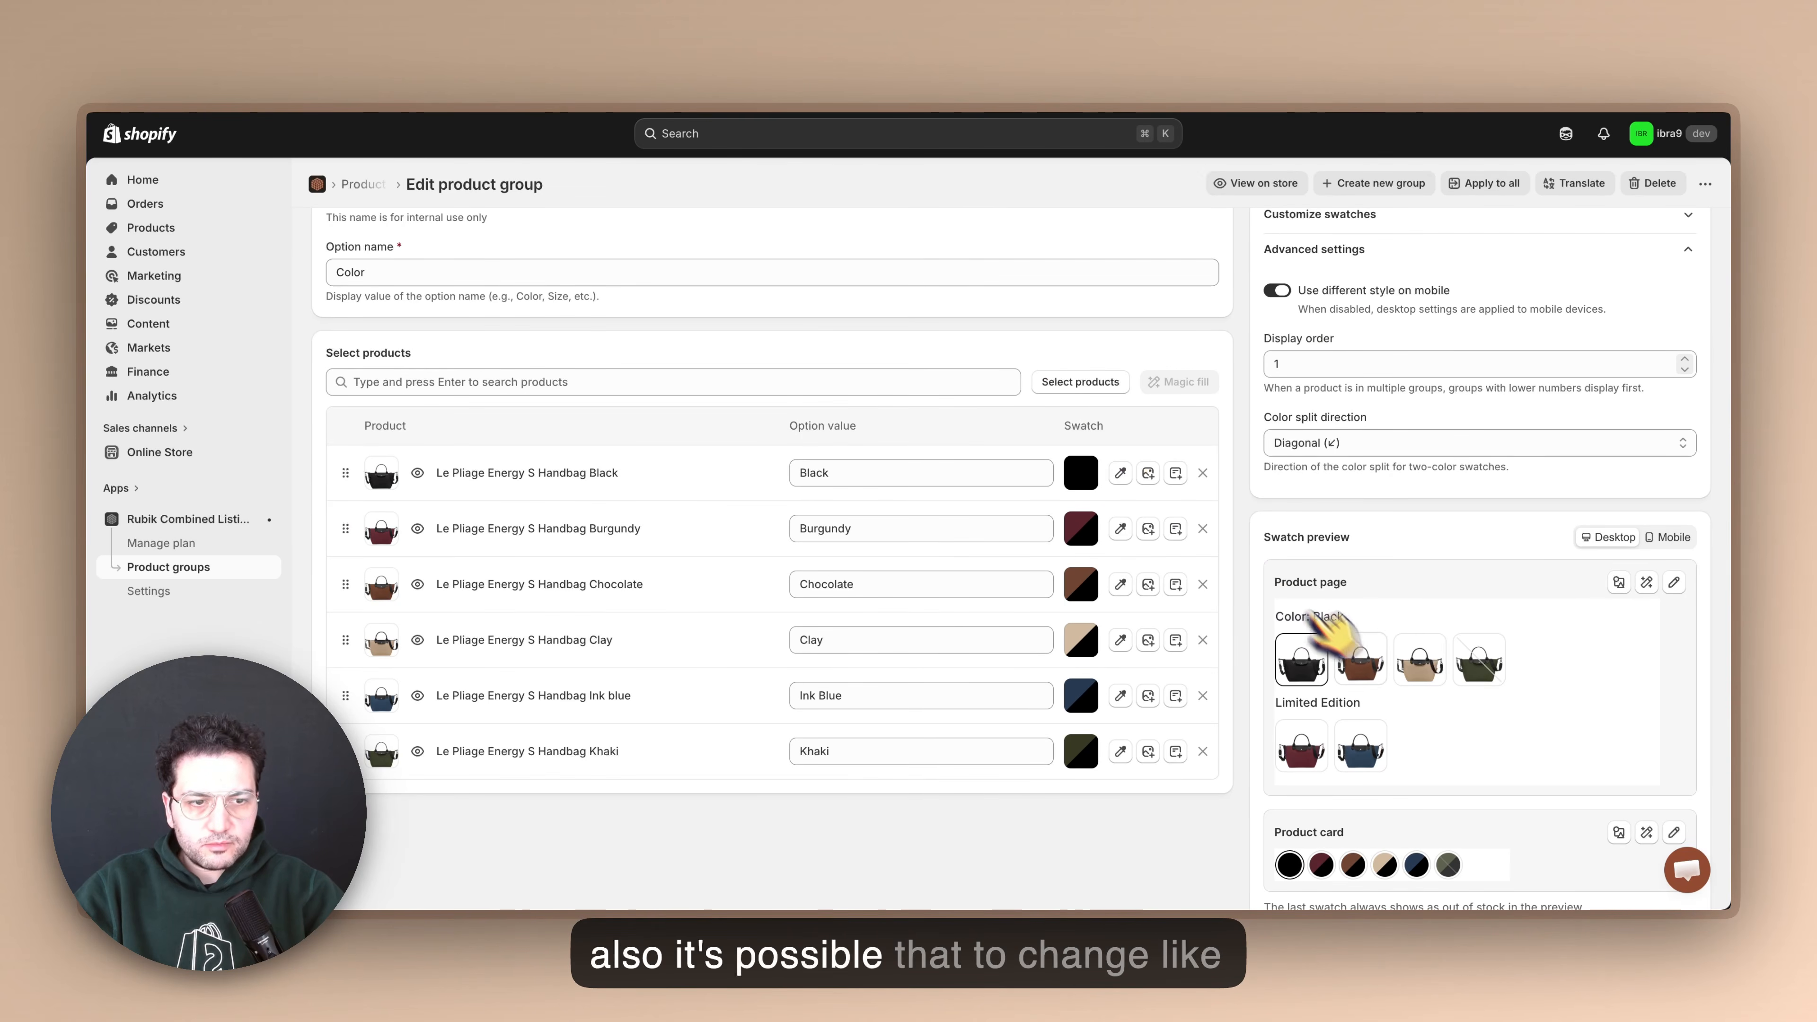
{"action": "scroll", "coordinate": [1360, 666], "scroll_direction": "down", "scroll_amount": 2}
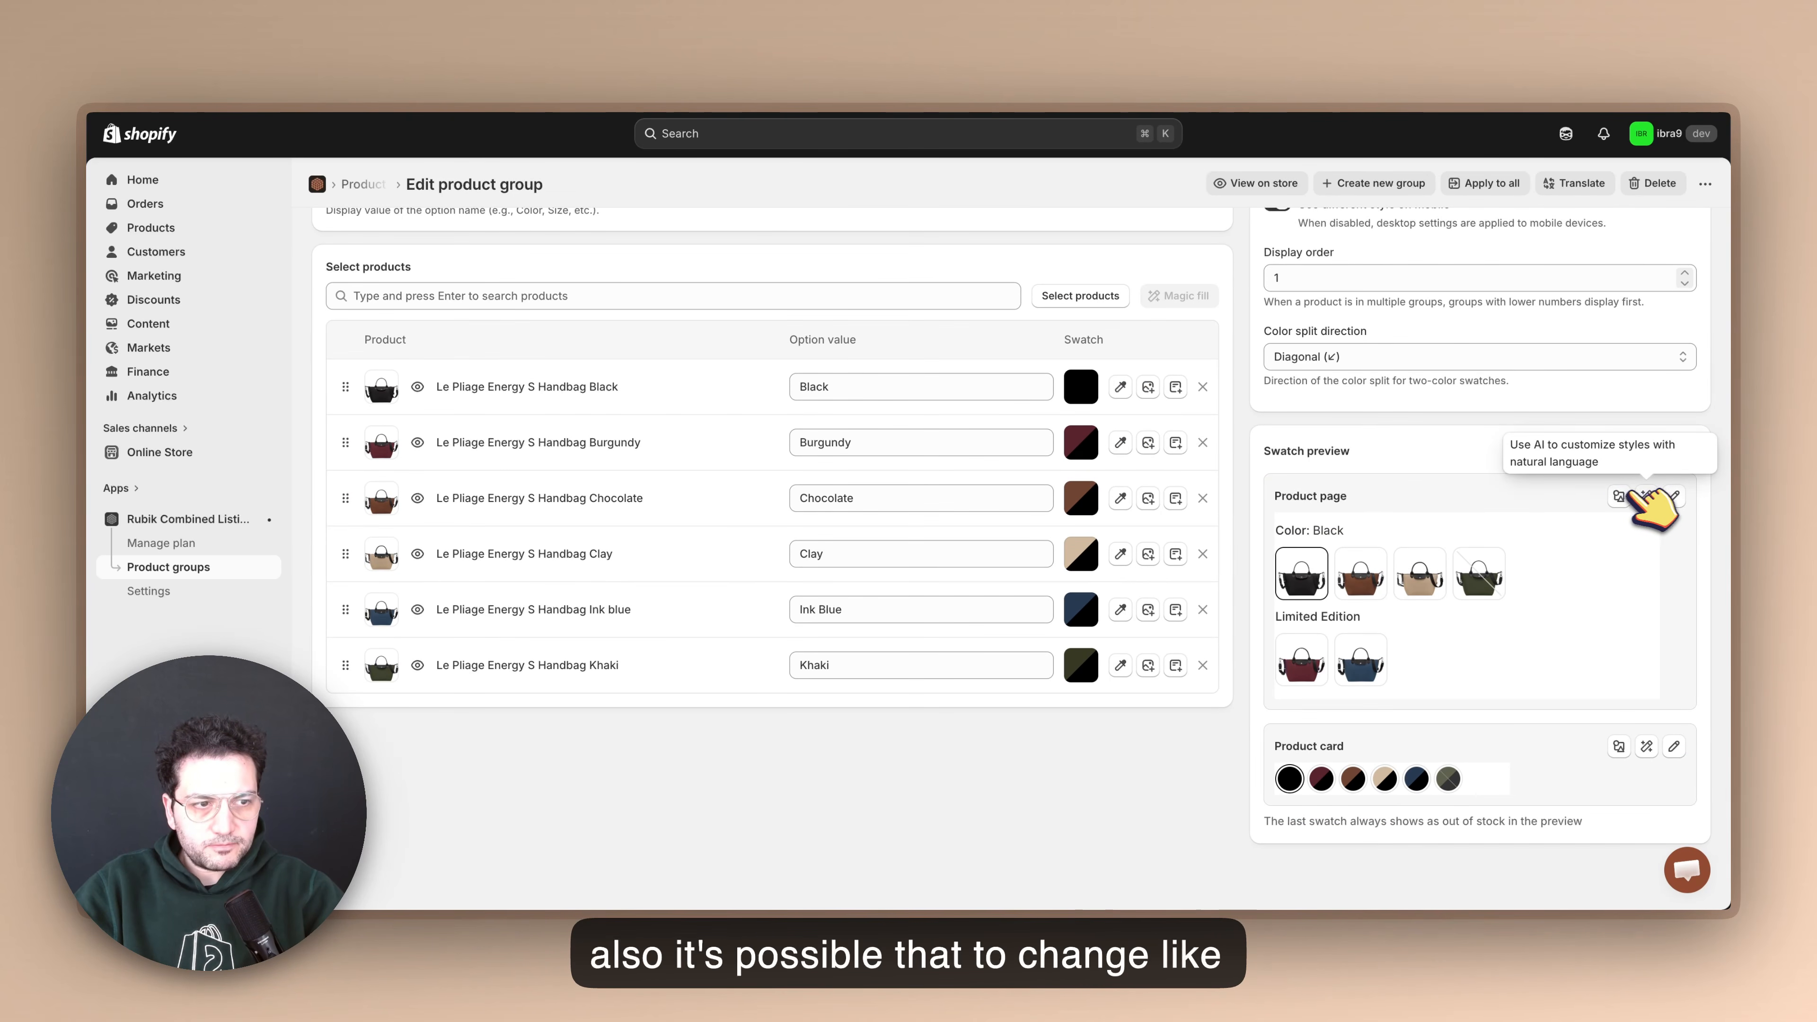
{"action": "left_click", "coordinate": [1676, 496]}
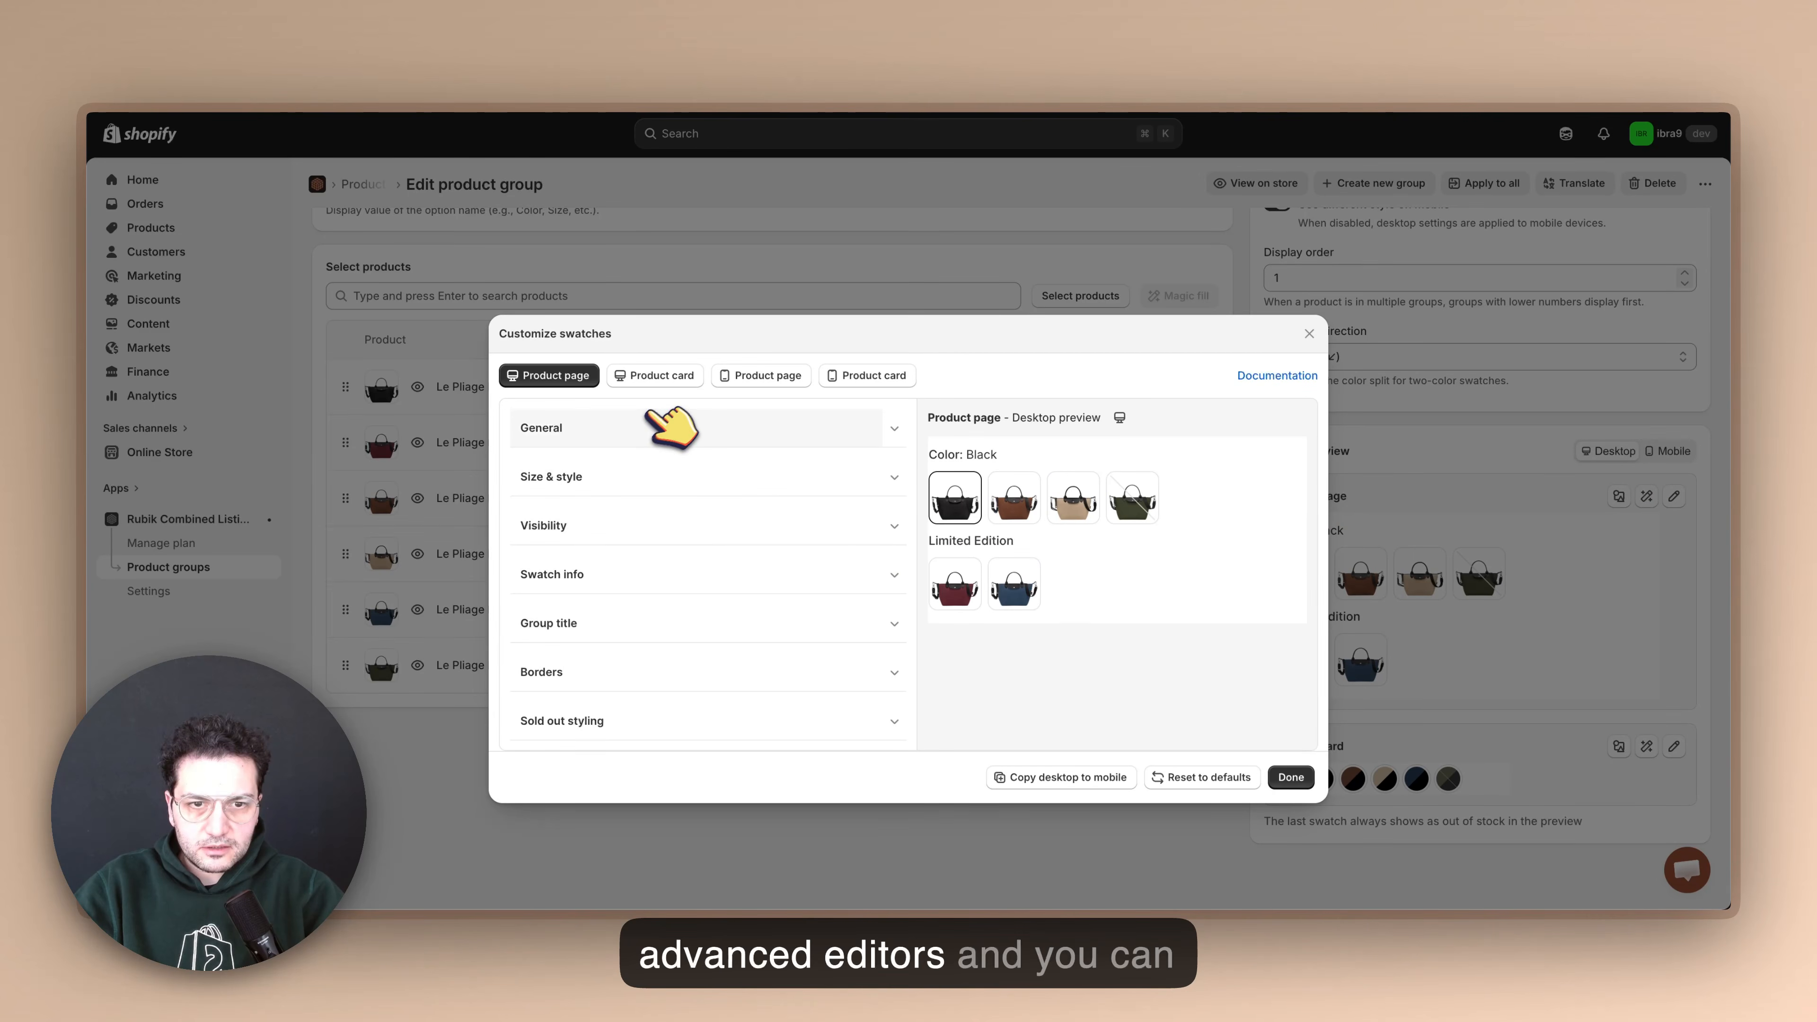
{"action": "left_click", "coordinate": [665, 428]}
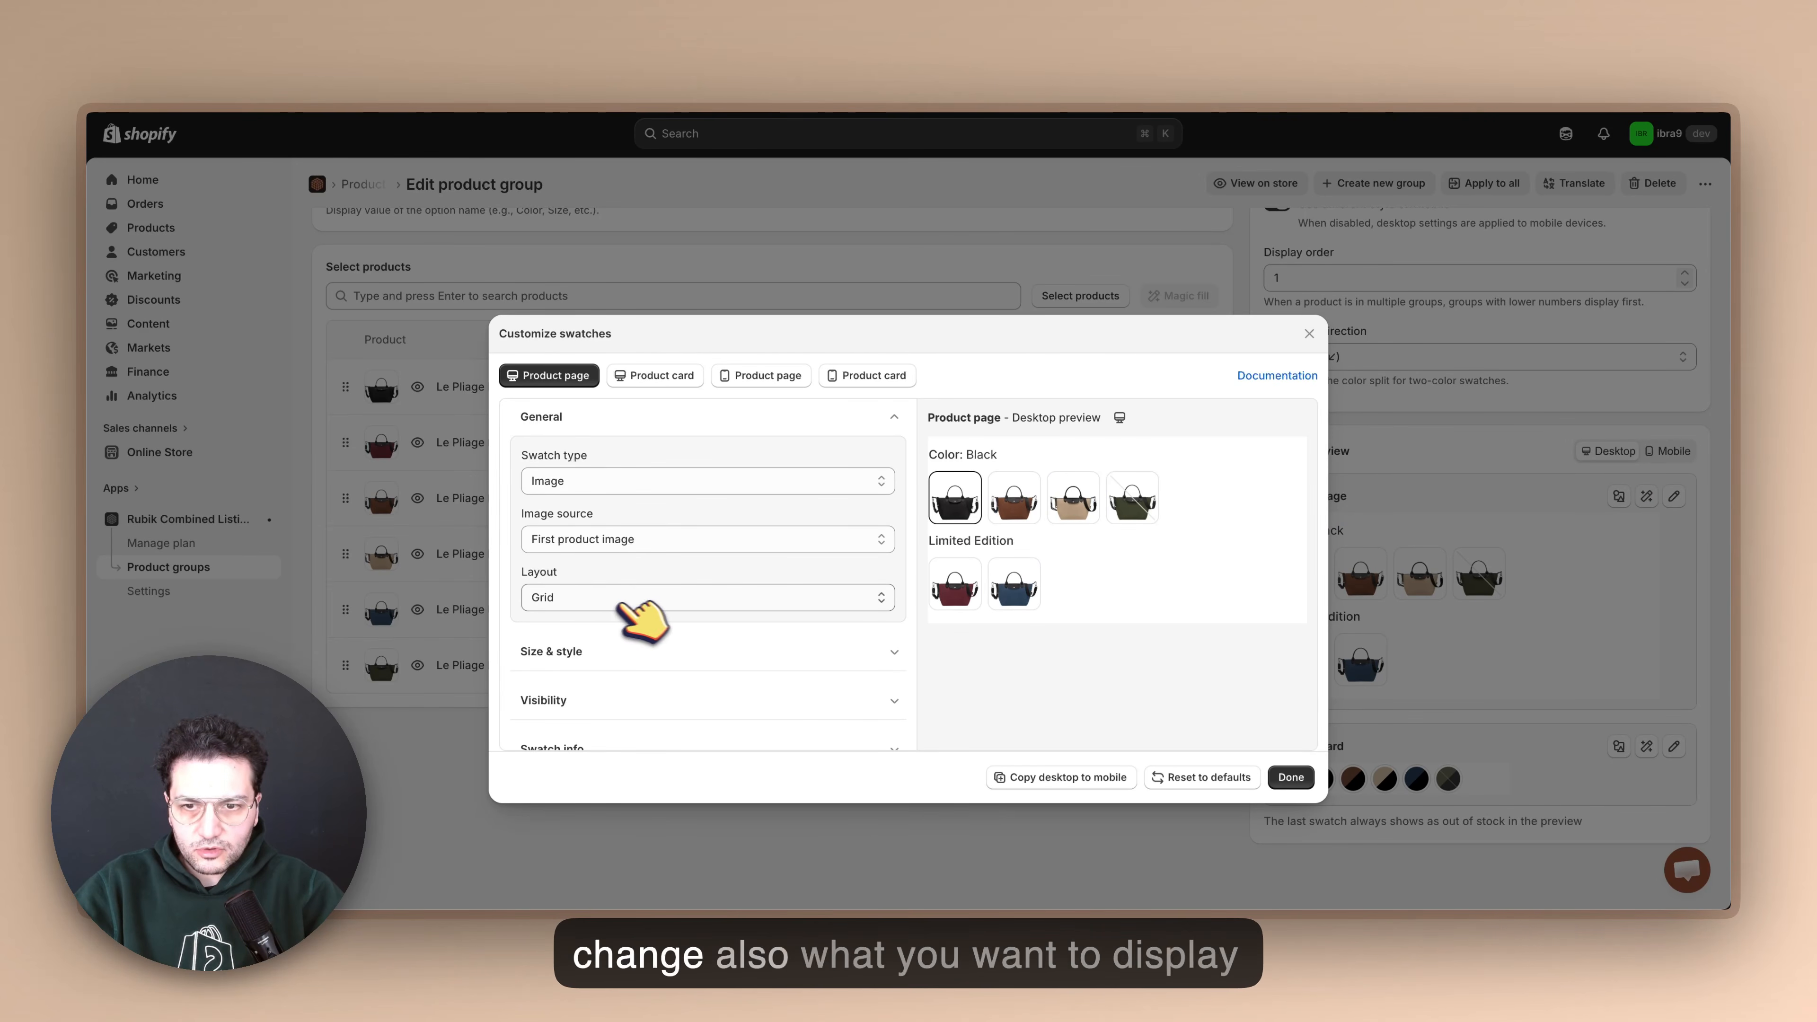
{"action": "left_click", "coordinate": [635, 538]}
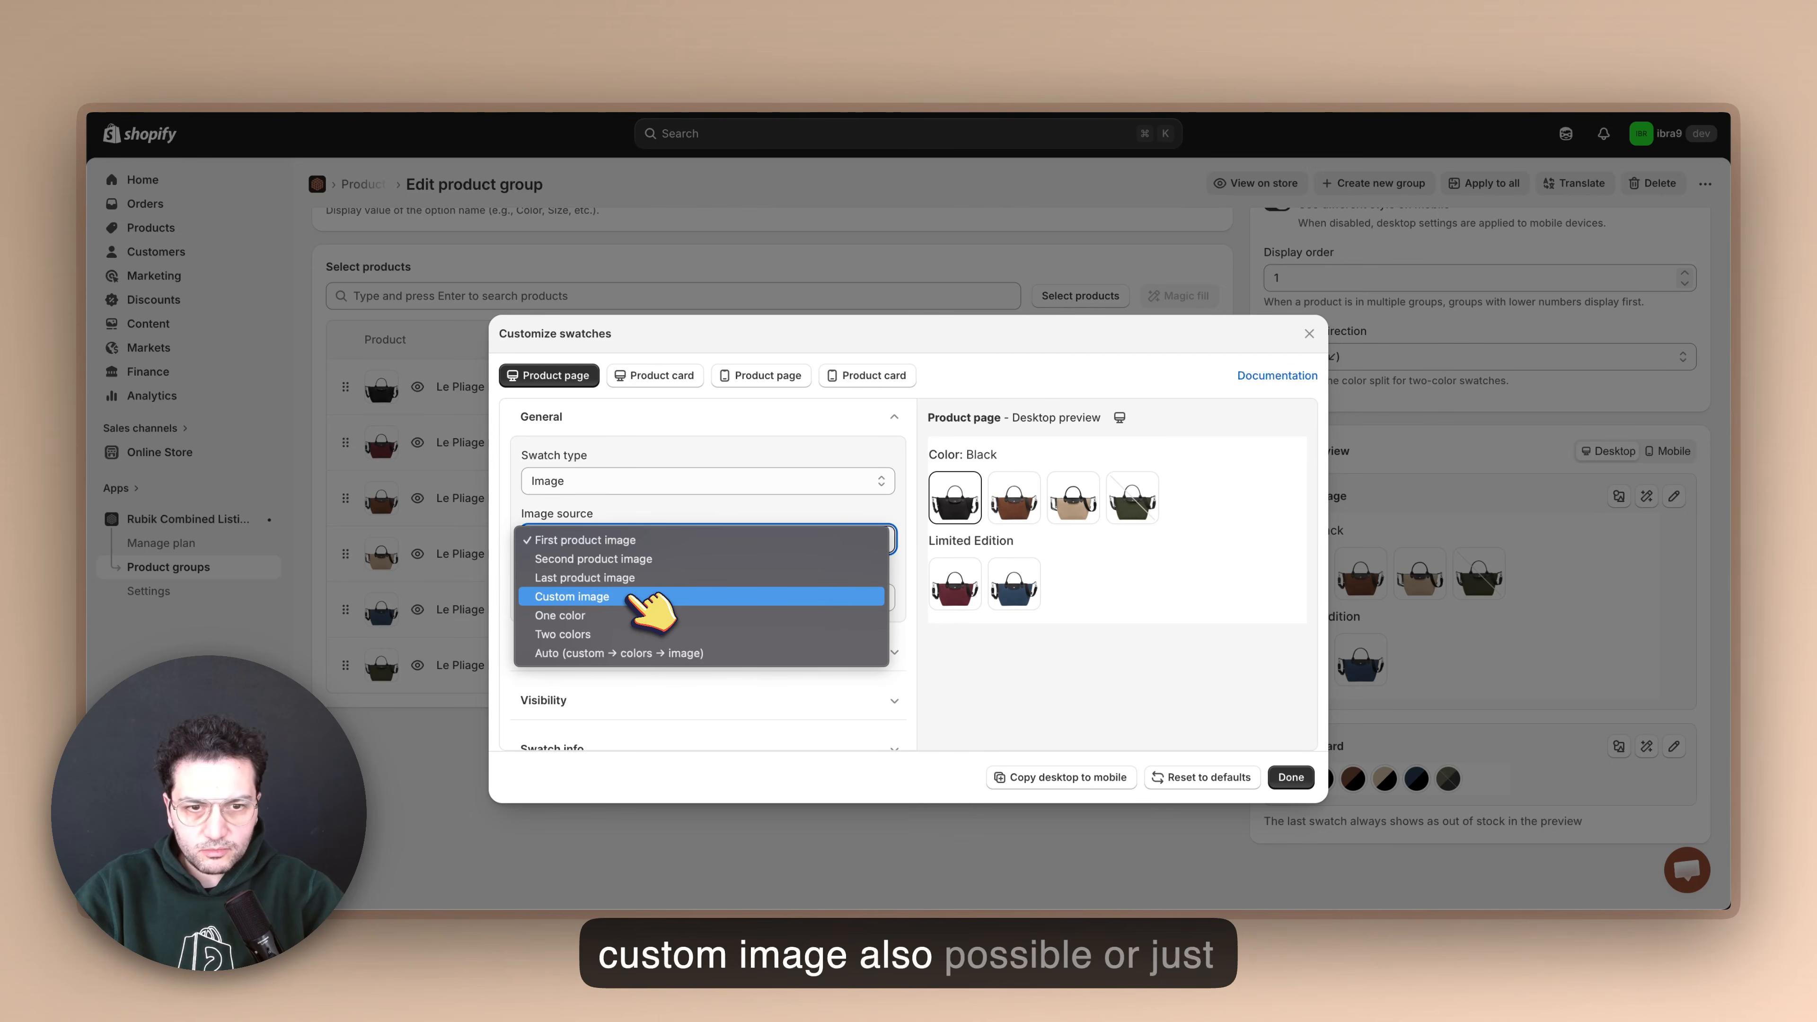
{"action": "left_click", "coordinate": [633, 615]}
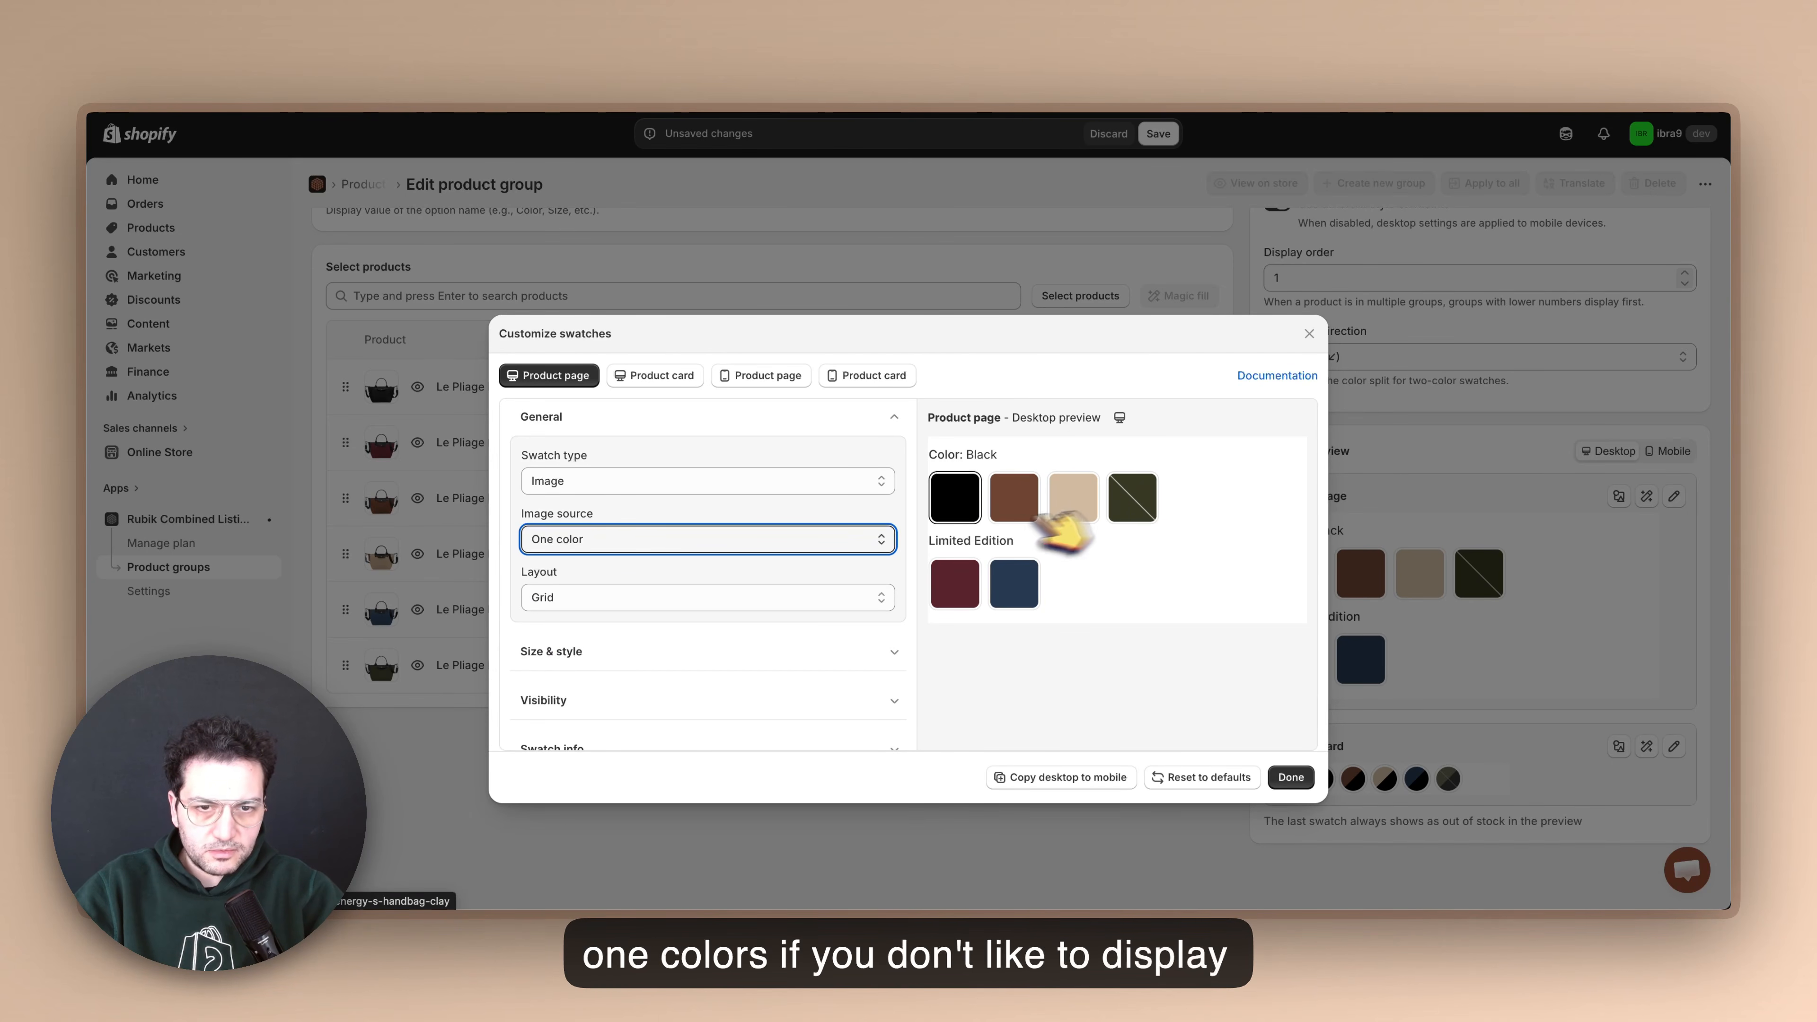
{"action": "left_click", "coordinate": [731, 546]}
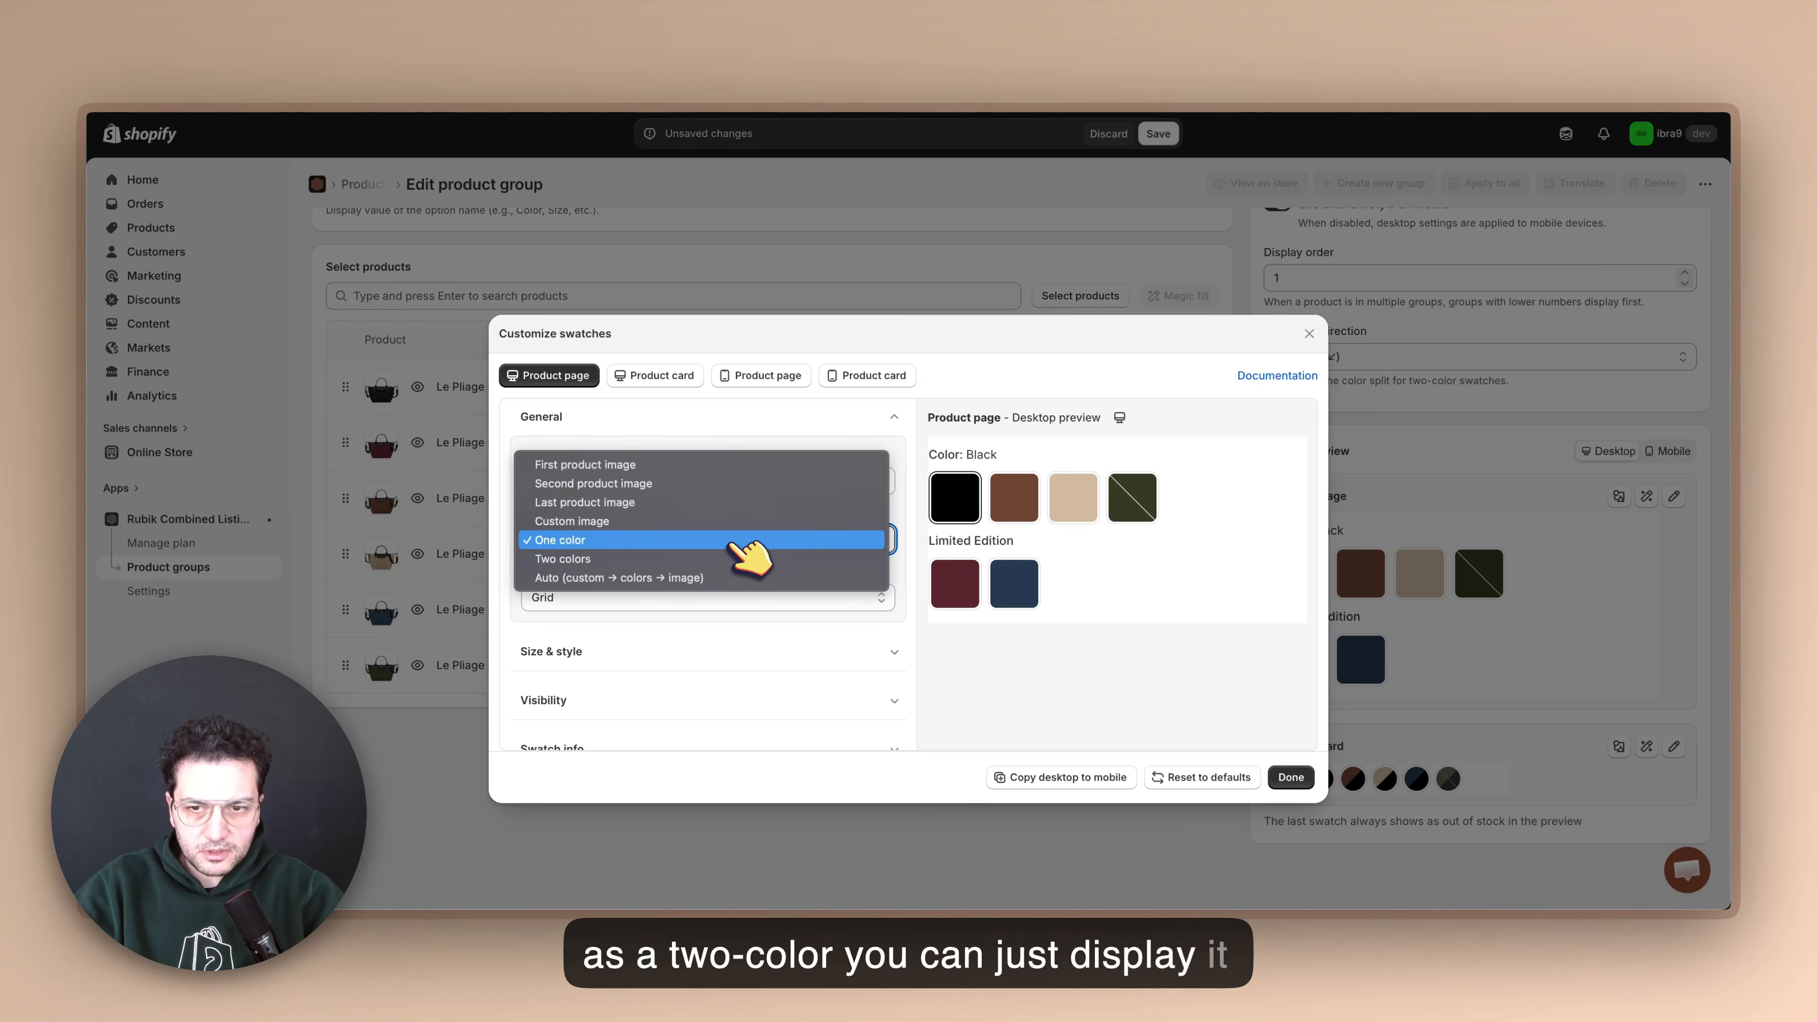
{"action": "left_click", "coordinate": [743, 556]}
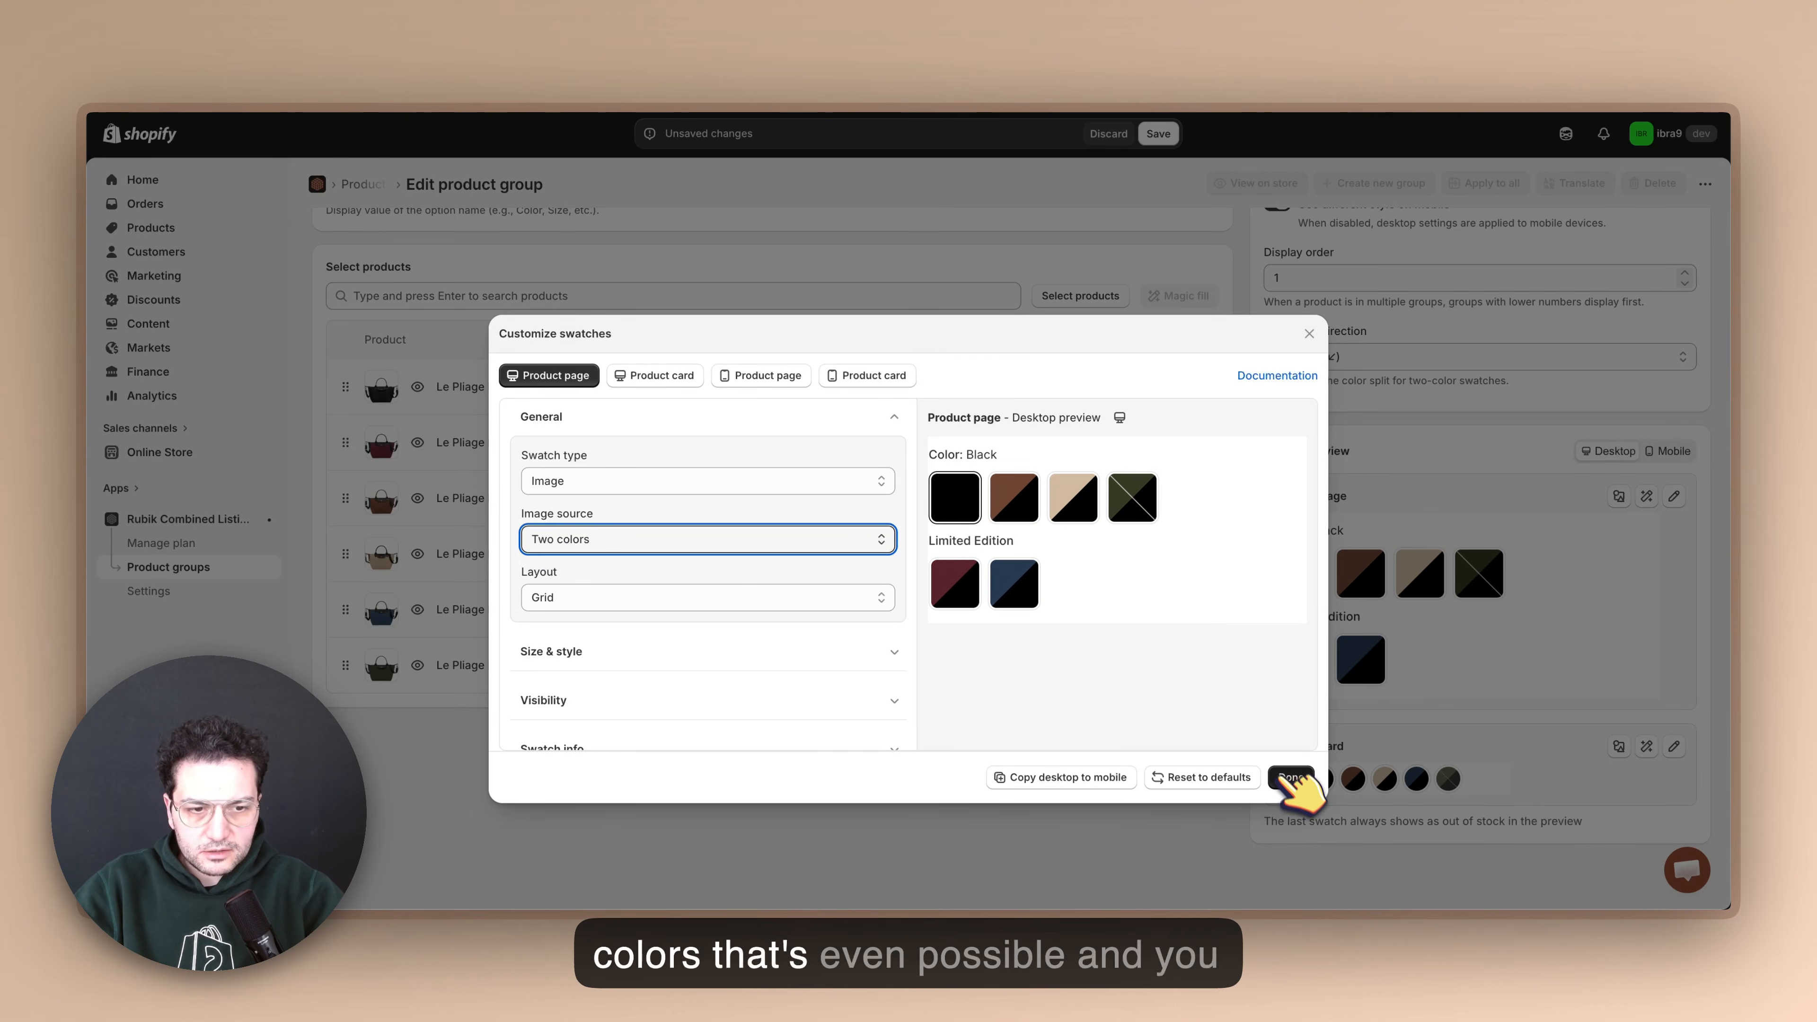
Try the Carousel layout for the desktop product page swatches and switch back to Grid.
{"action": "left_click", "coordinate": [682, 597]}
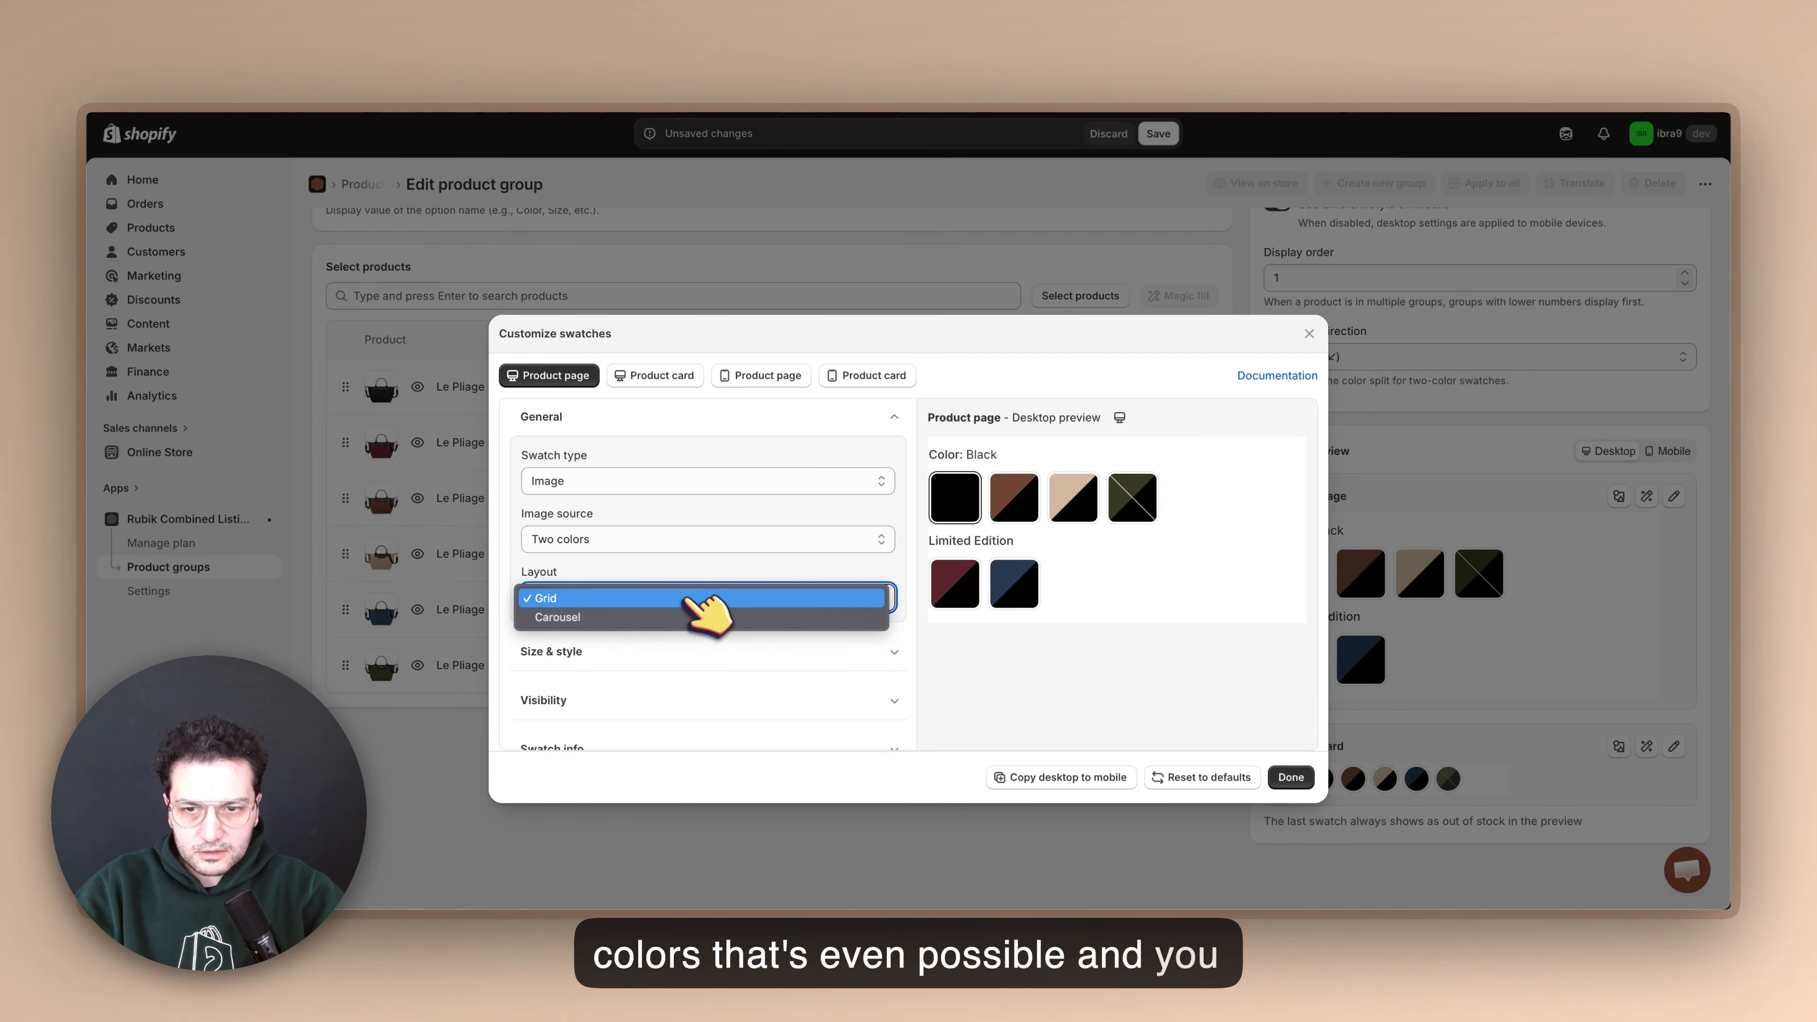
{"action": "left_click", "coordinate": [700, 617]}
{"action": "left_click", "coordinate": [691, 602]}
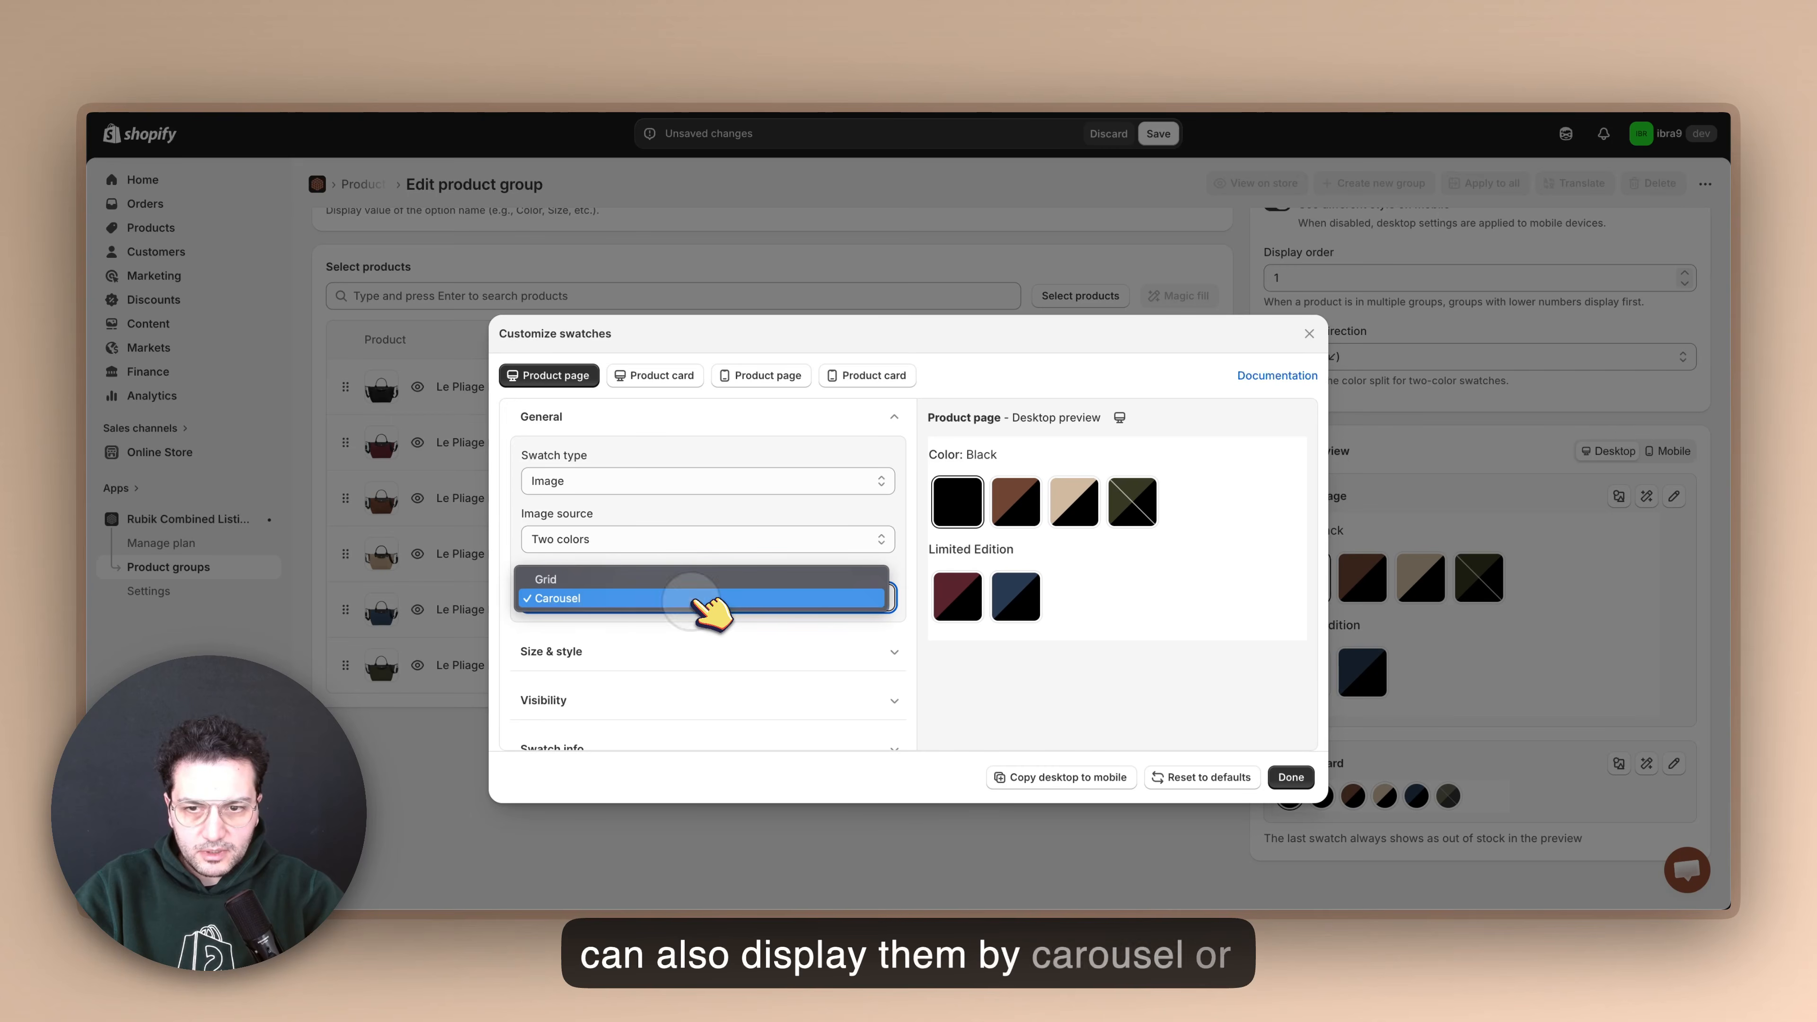
{"action": "left_click", "coordinate": [693, 577]}
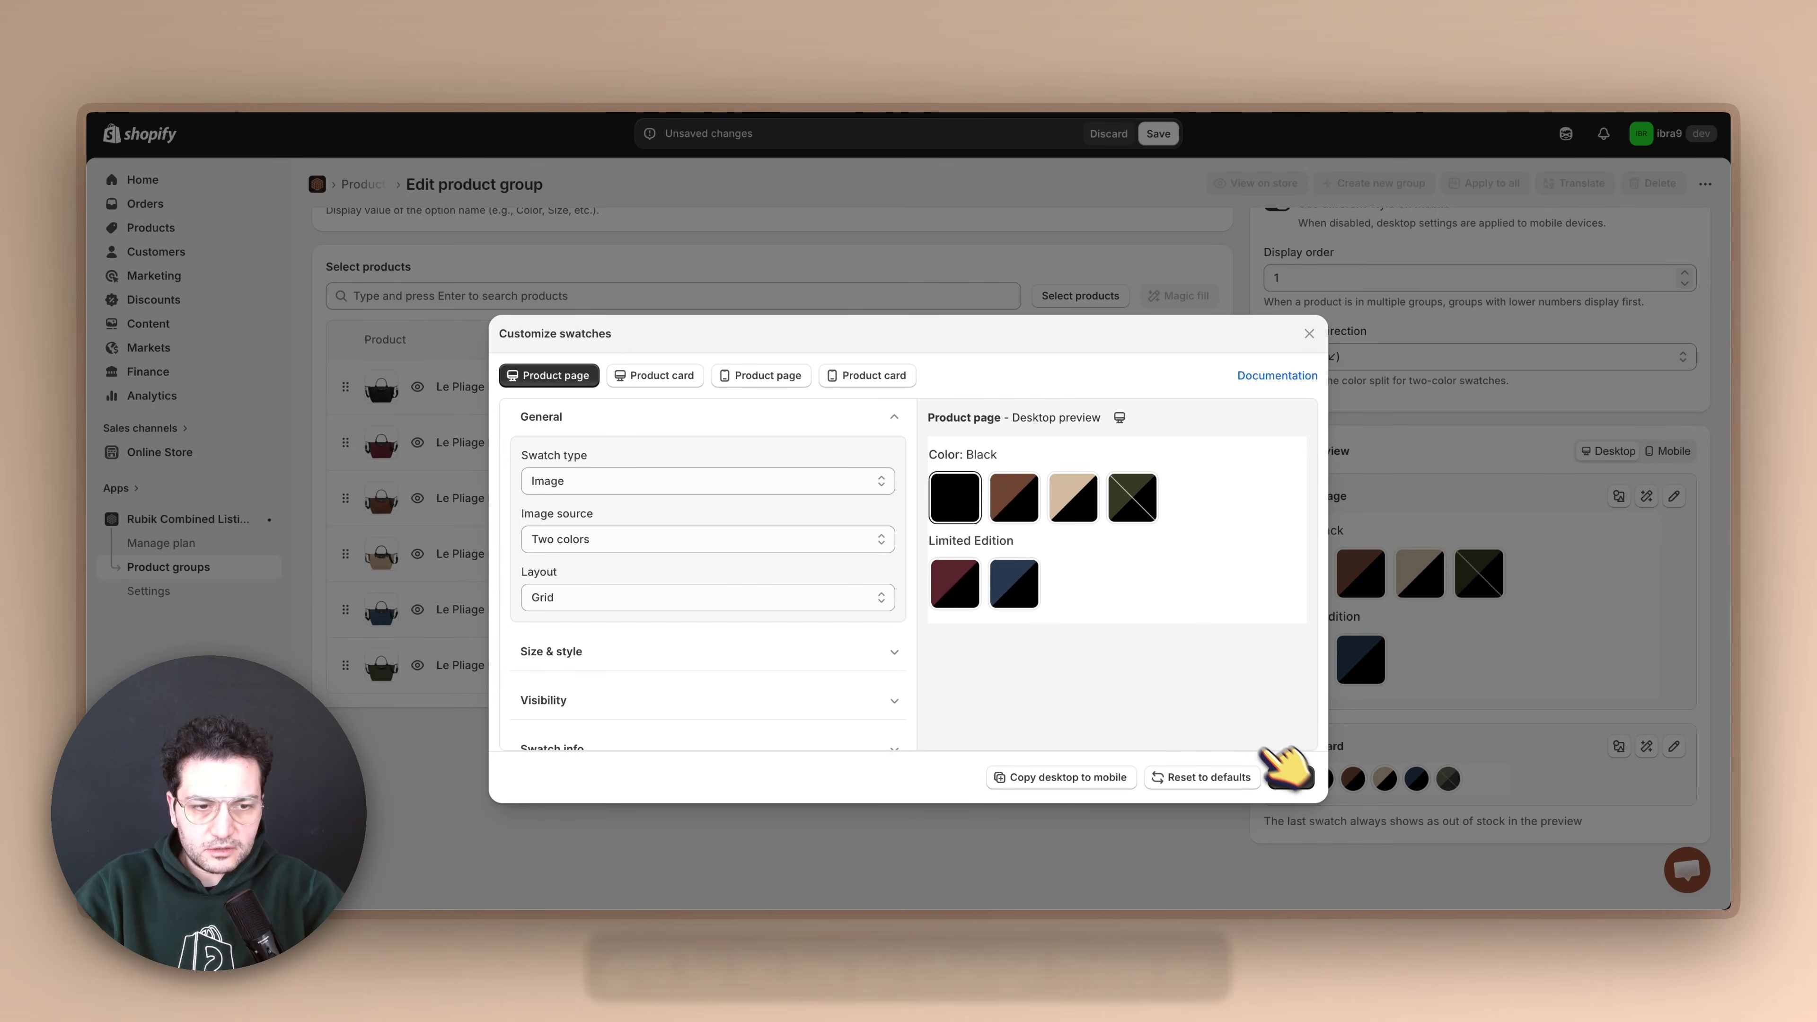
Finish the swatch customization, try the Diagonal (↘) and Horizontal color splits, and set the split direction to Vertical (left/right).
{"action": "left_click", "coordinate": [1291, 776]}
{"action": "left_click", "coordinate": [1348, 363]}
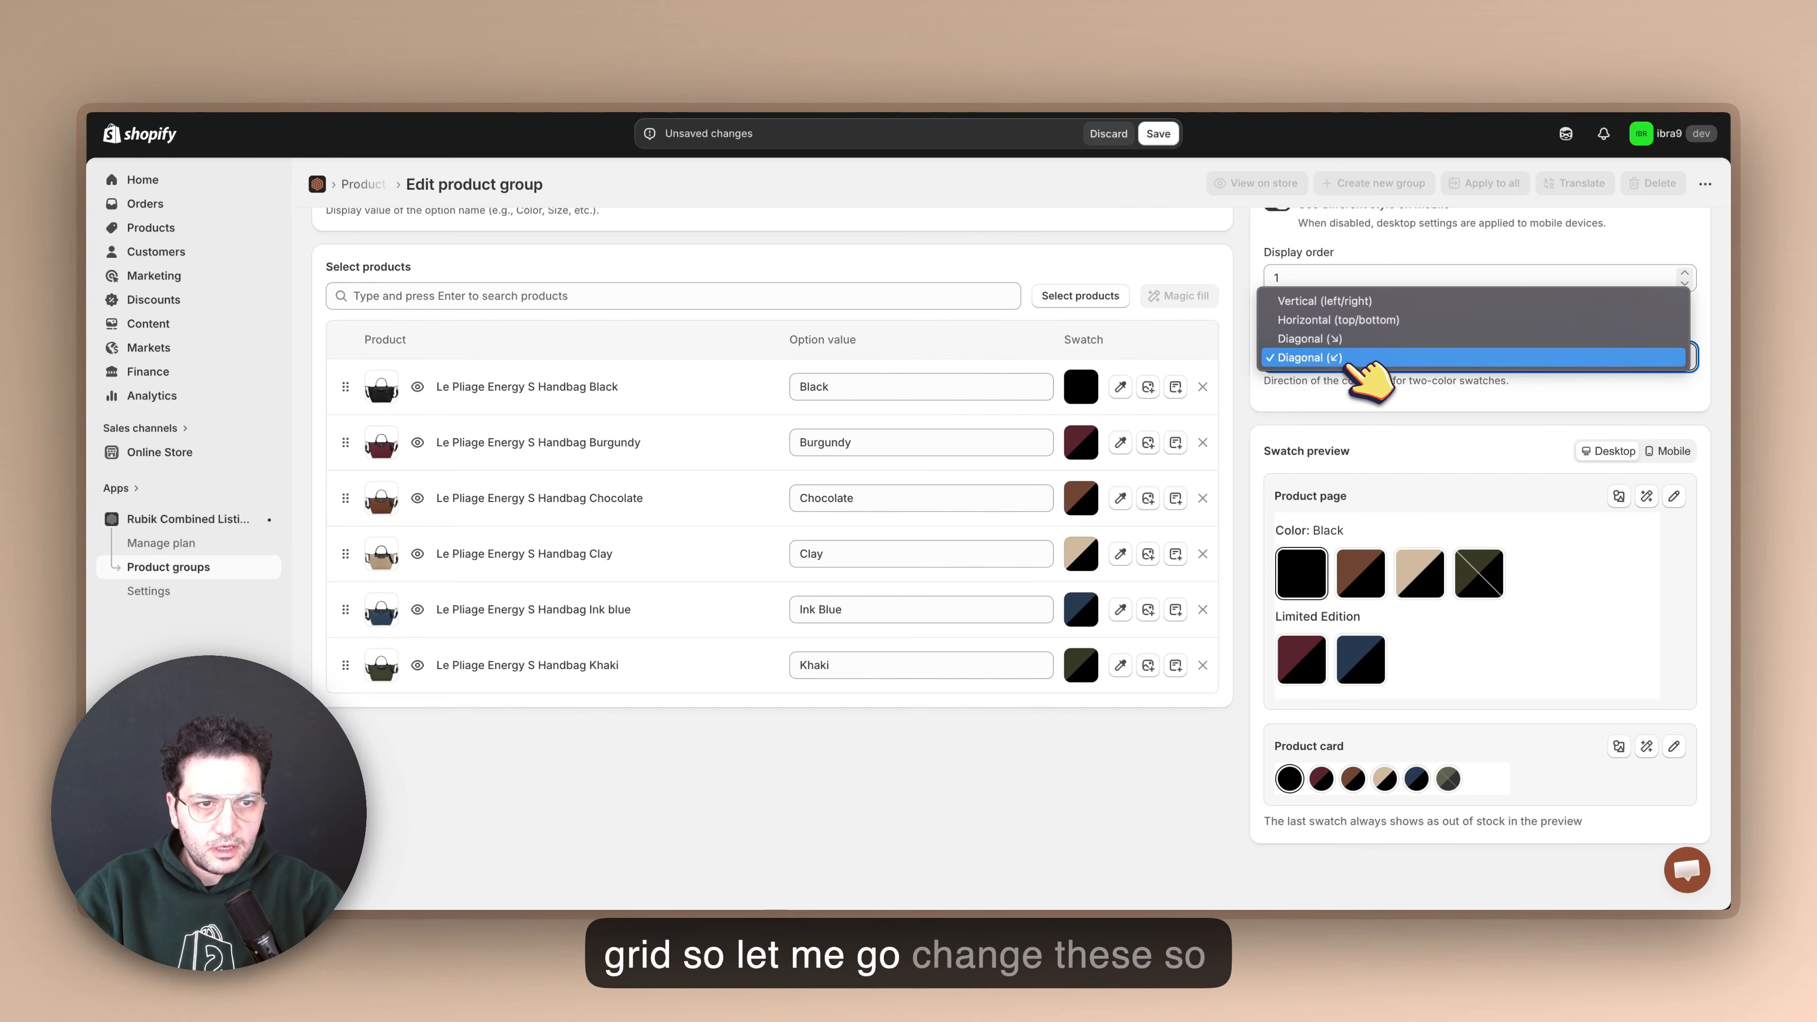
{"action": "left_click", "coordinate": [1345, 341]}
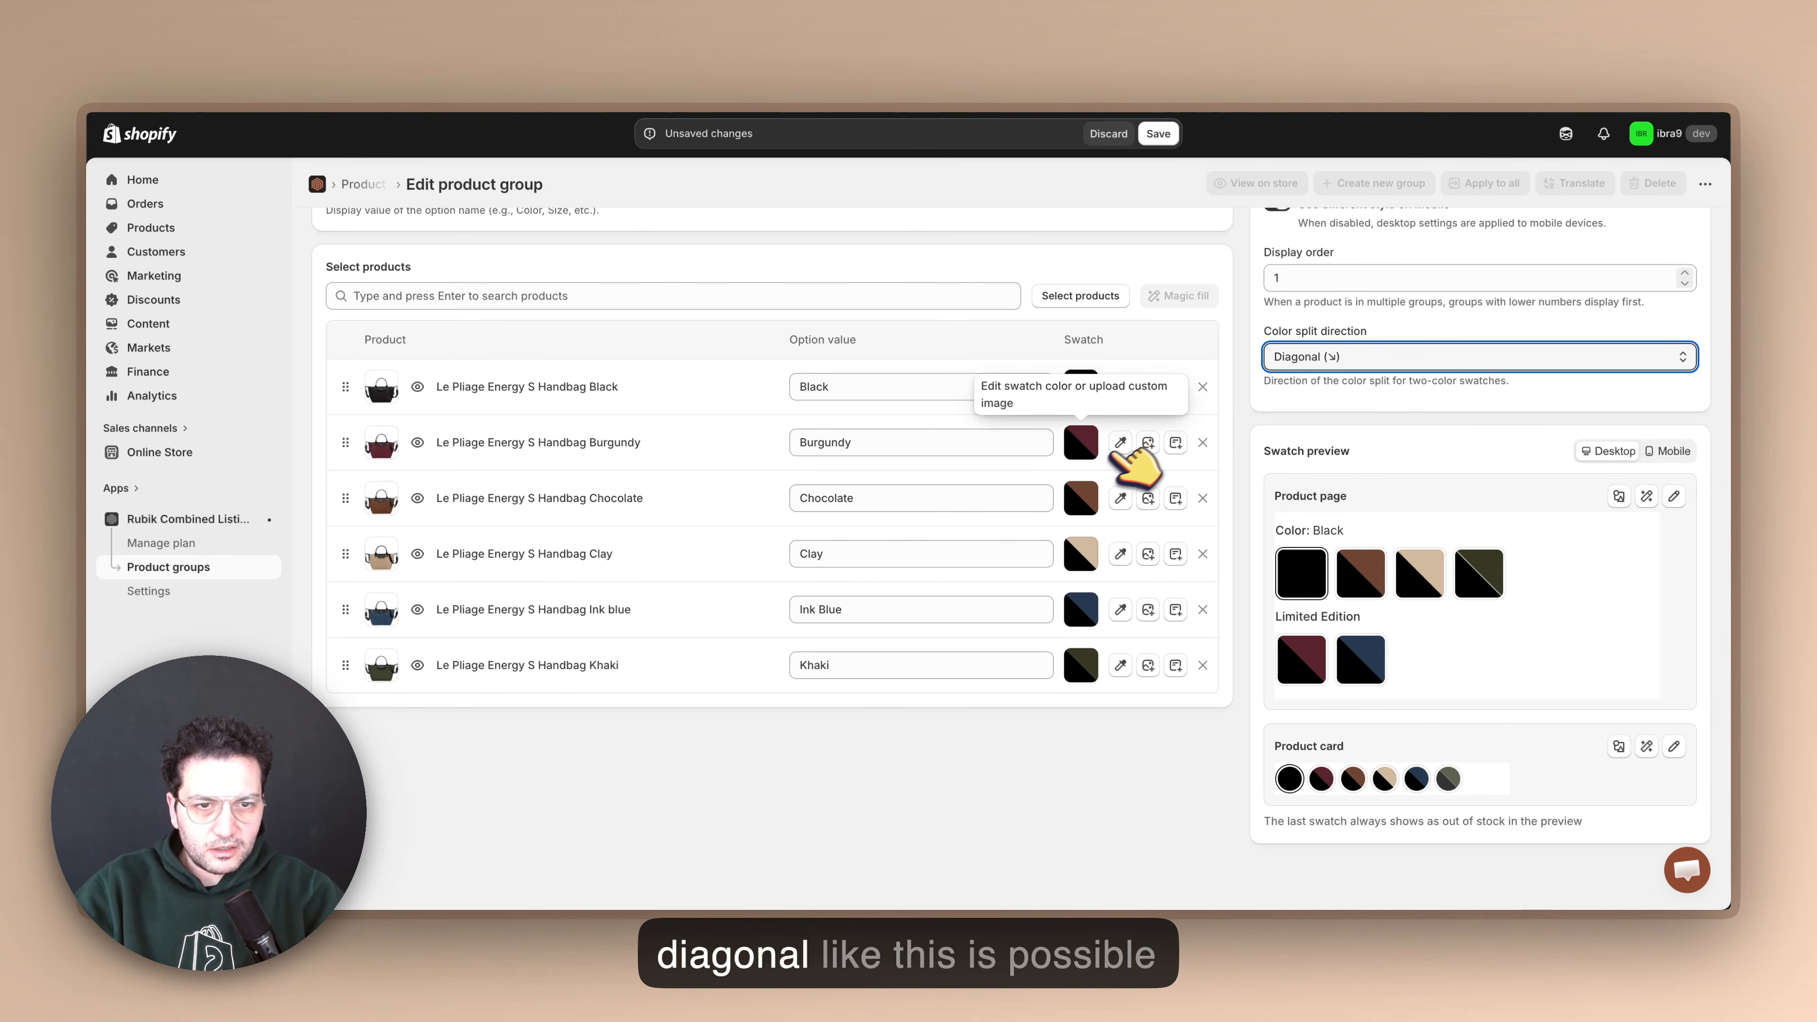
{"action": "left_click", "coordinate": [1349, 356]}
{"action": "left_click", "coordinate": [1345, 340]}
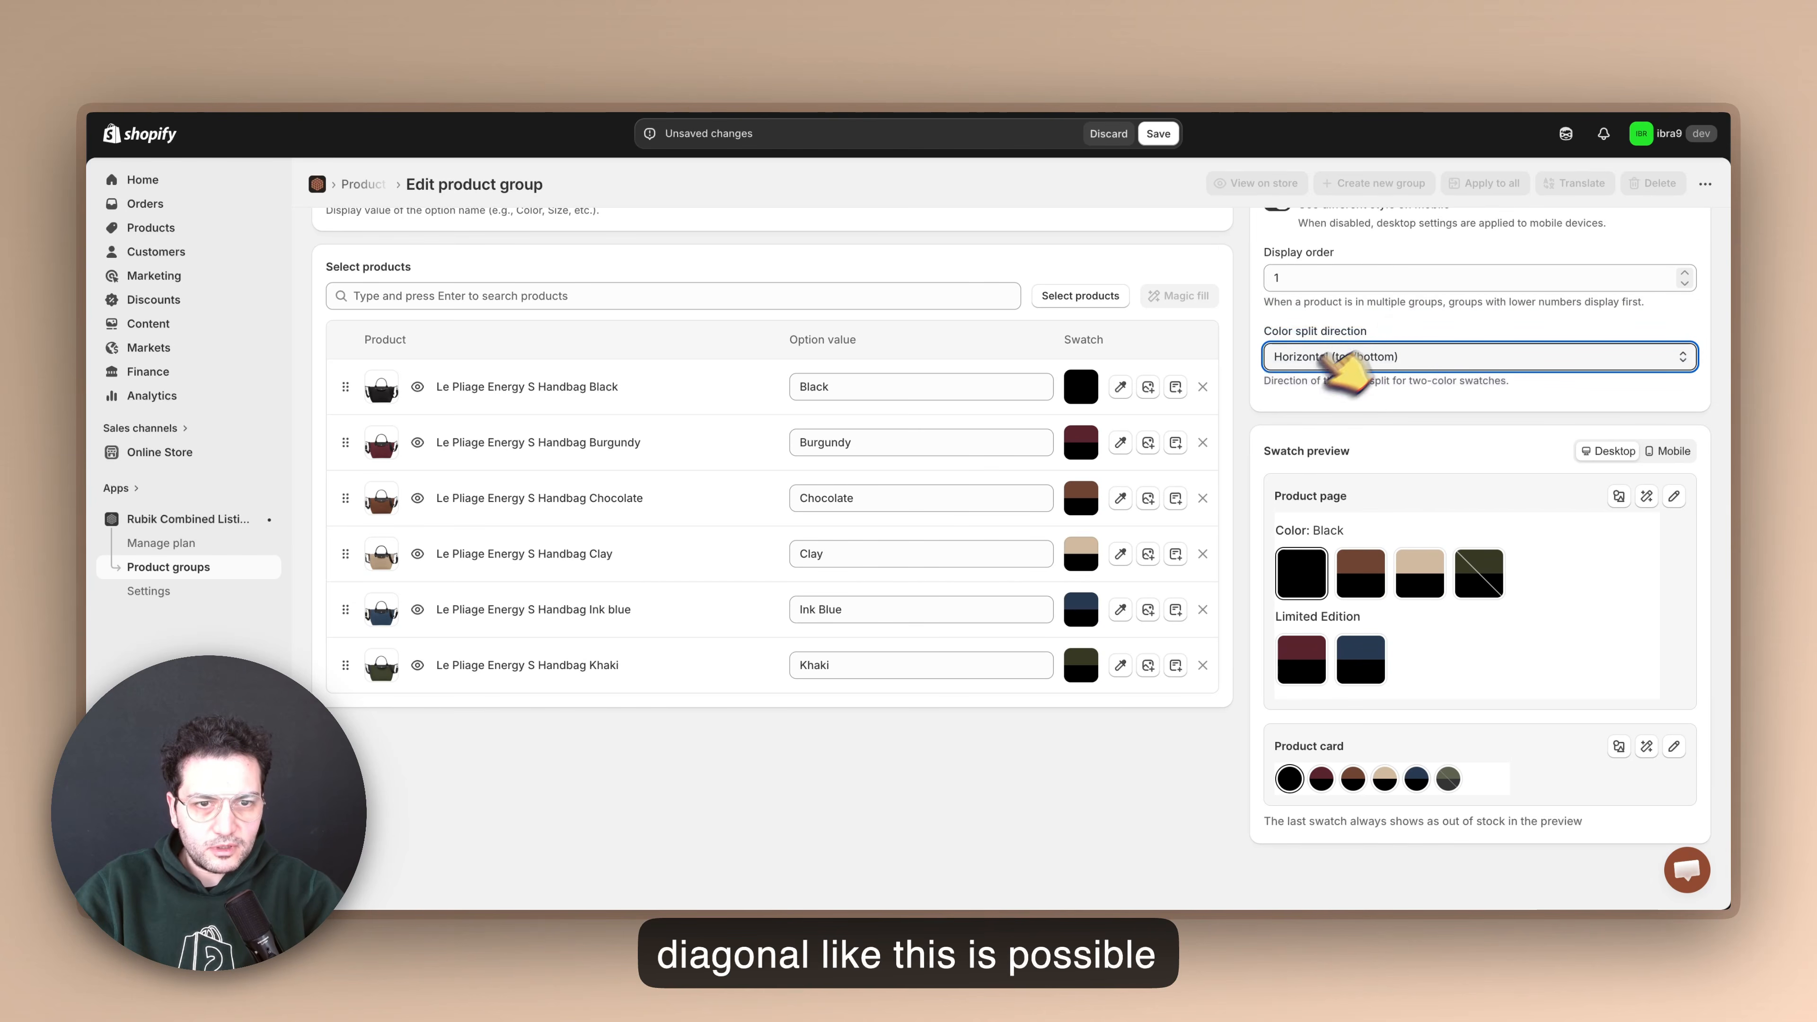
{"action": "left_click", "coordinate": [1380, 356]}
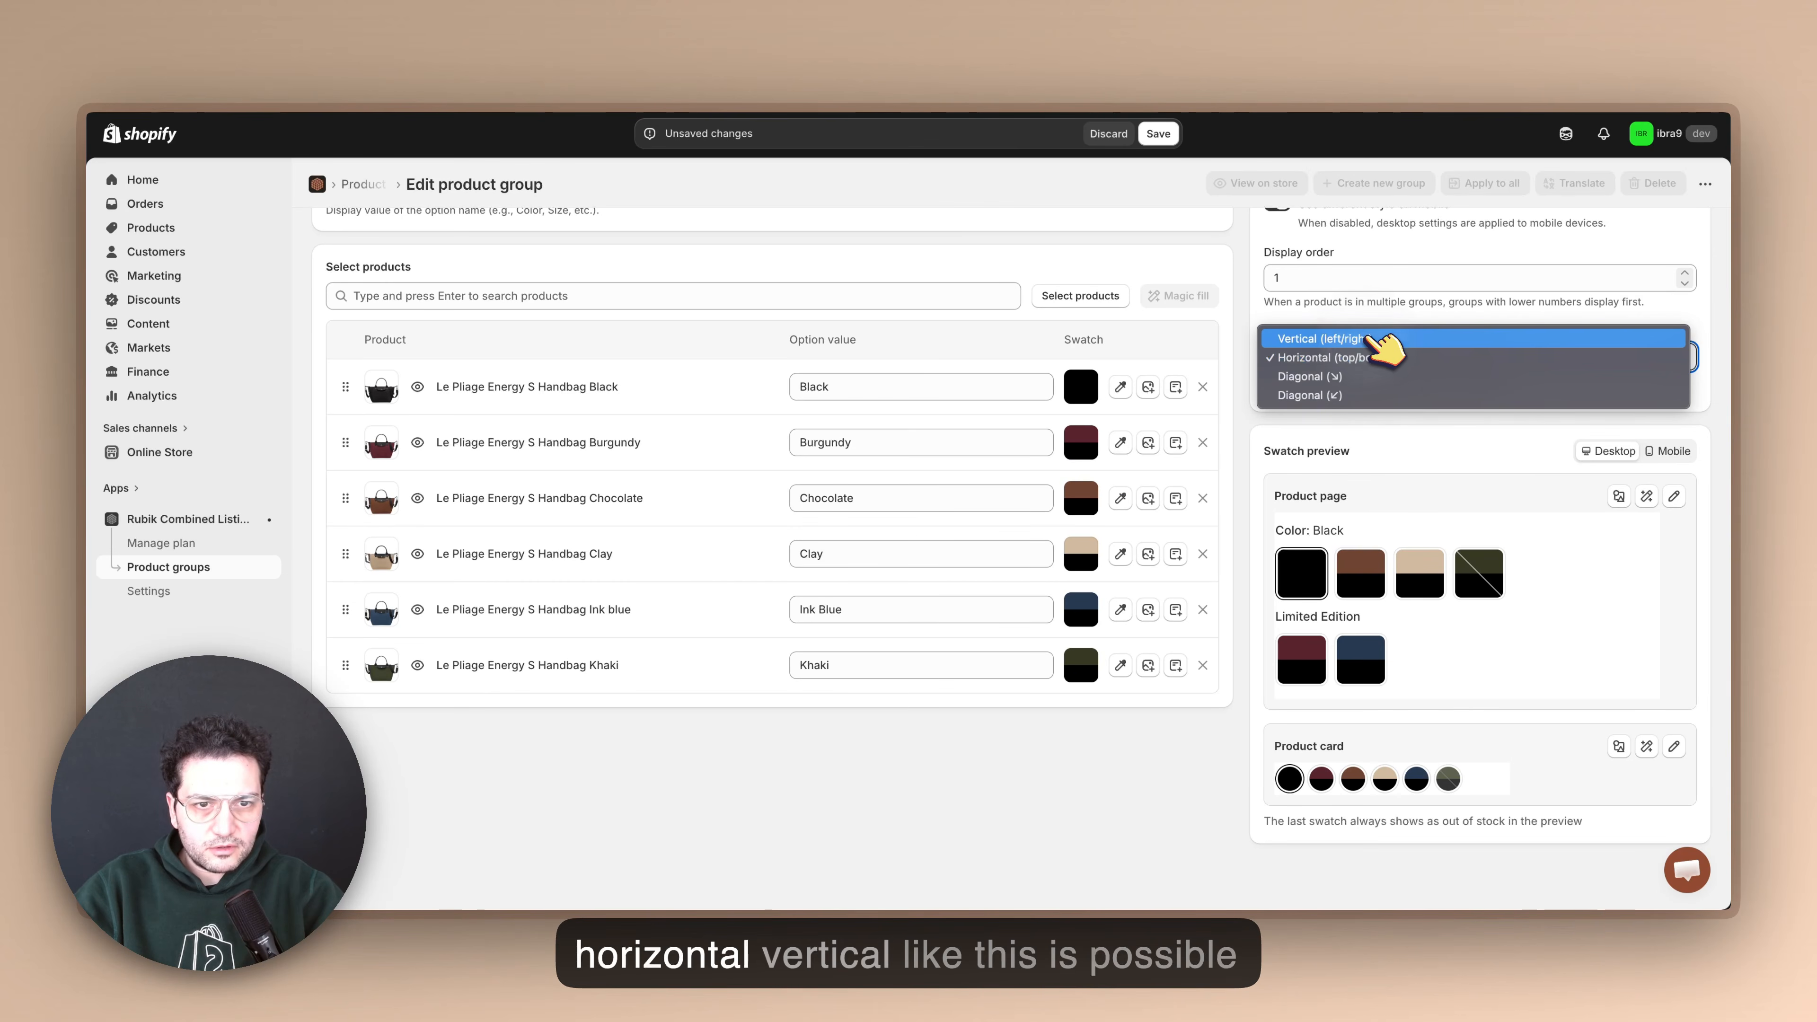
{"action": "left_click", "coordinate": [1373, 339]}
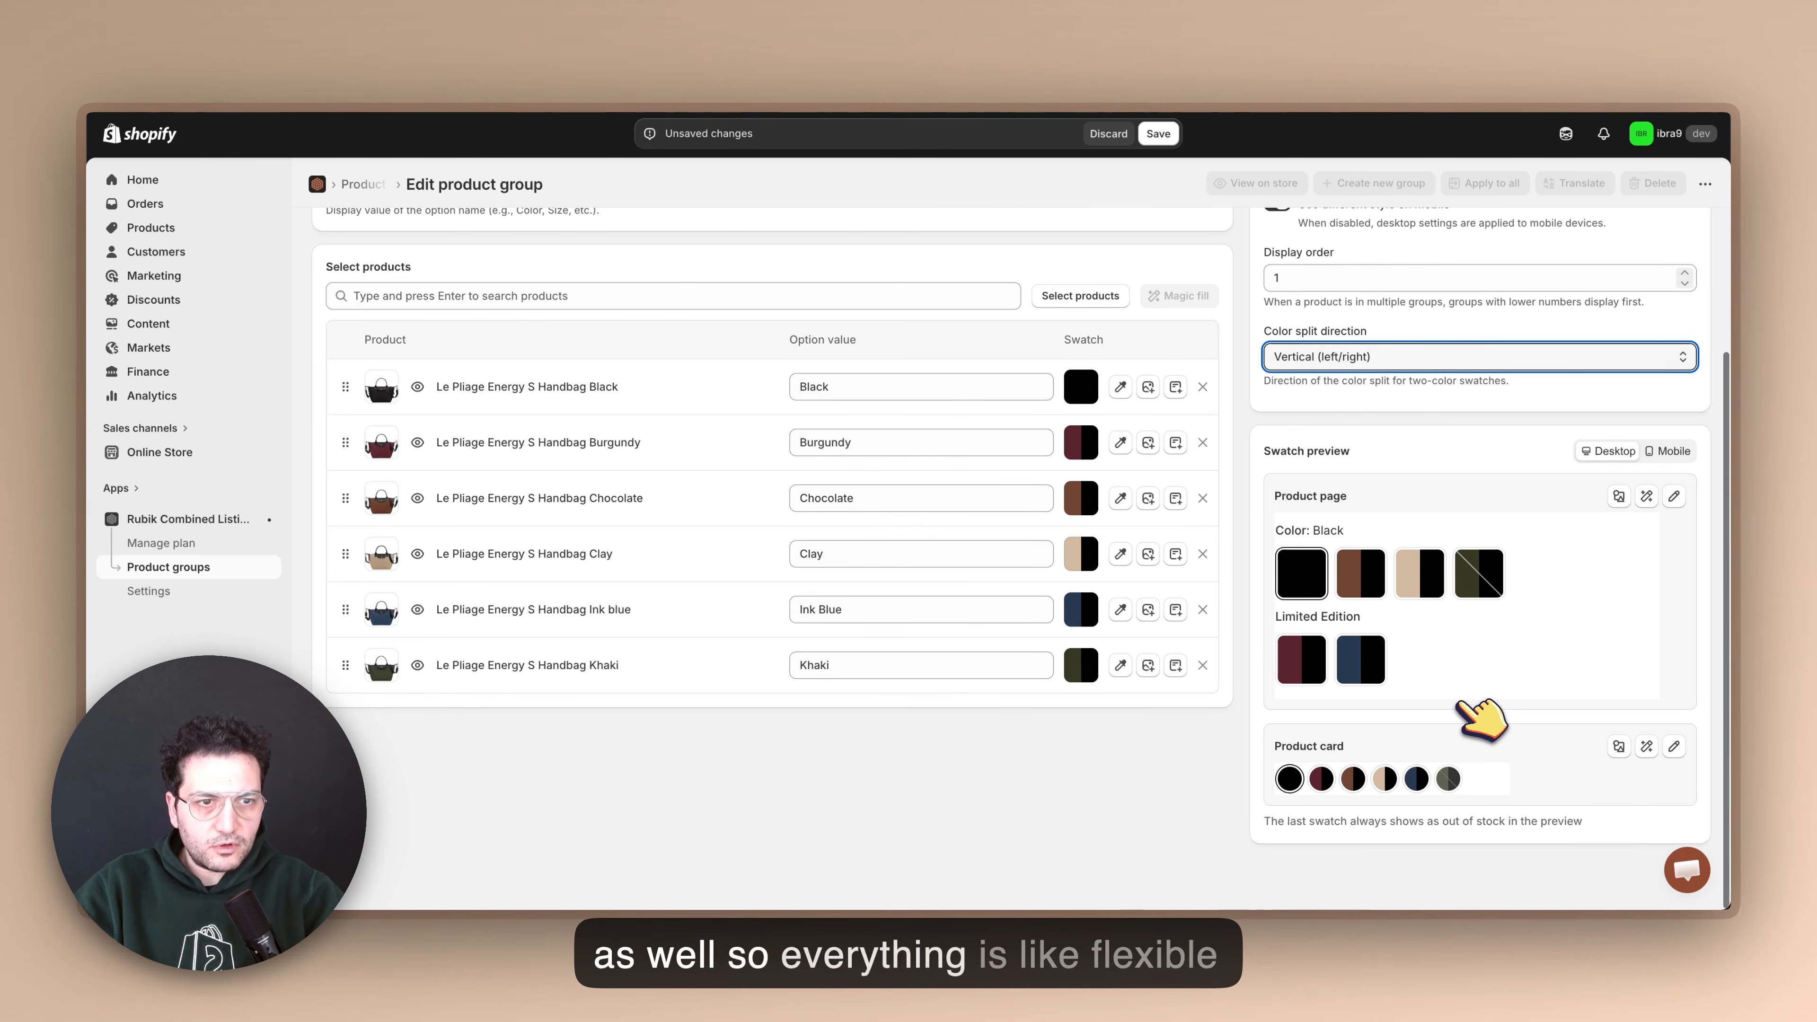
Save the Handbags group's changes and reload the Black handbag's storefront page to check its swatches.
{"action": "scroll", "coordinate": [1460, 706], "scroll_direction": "up", "scroll_amount": 3}
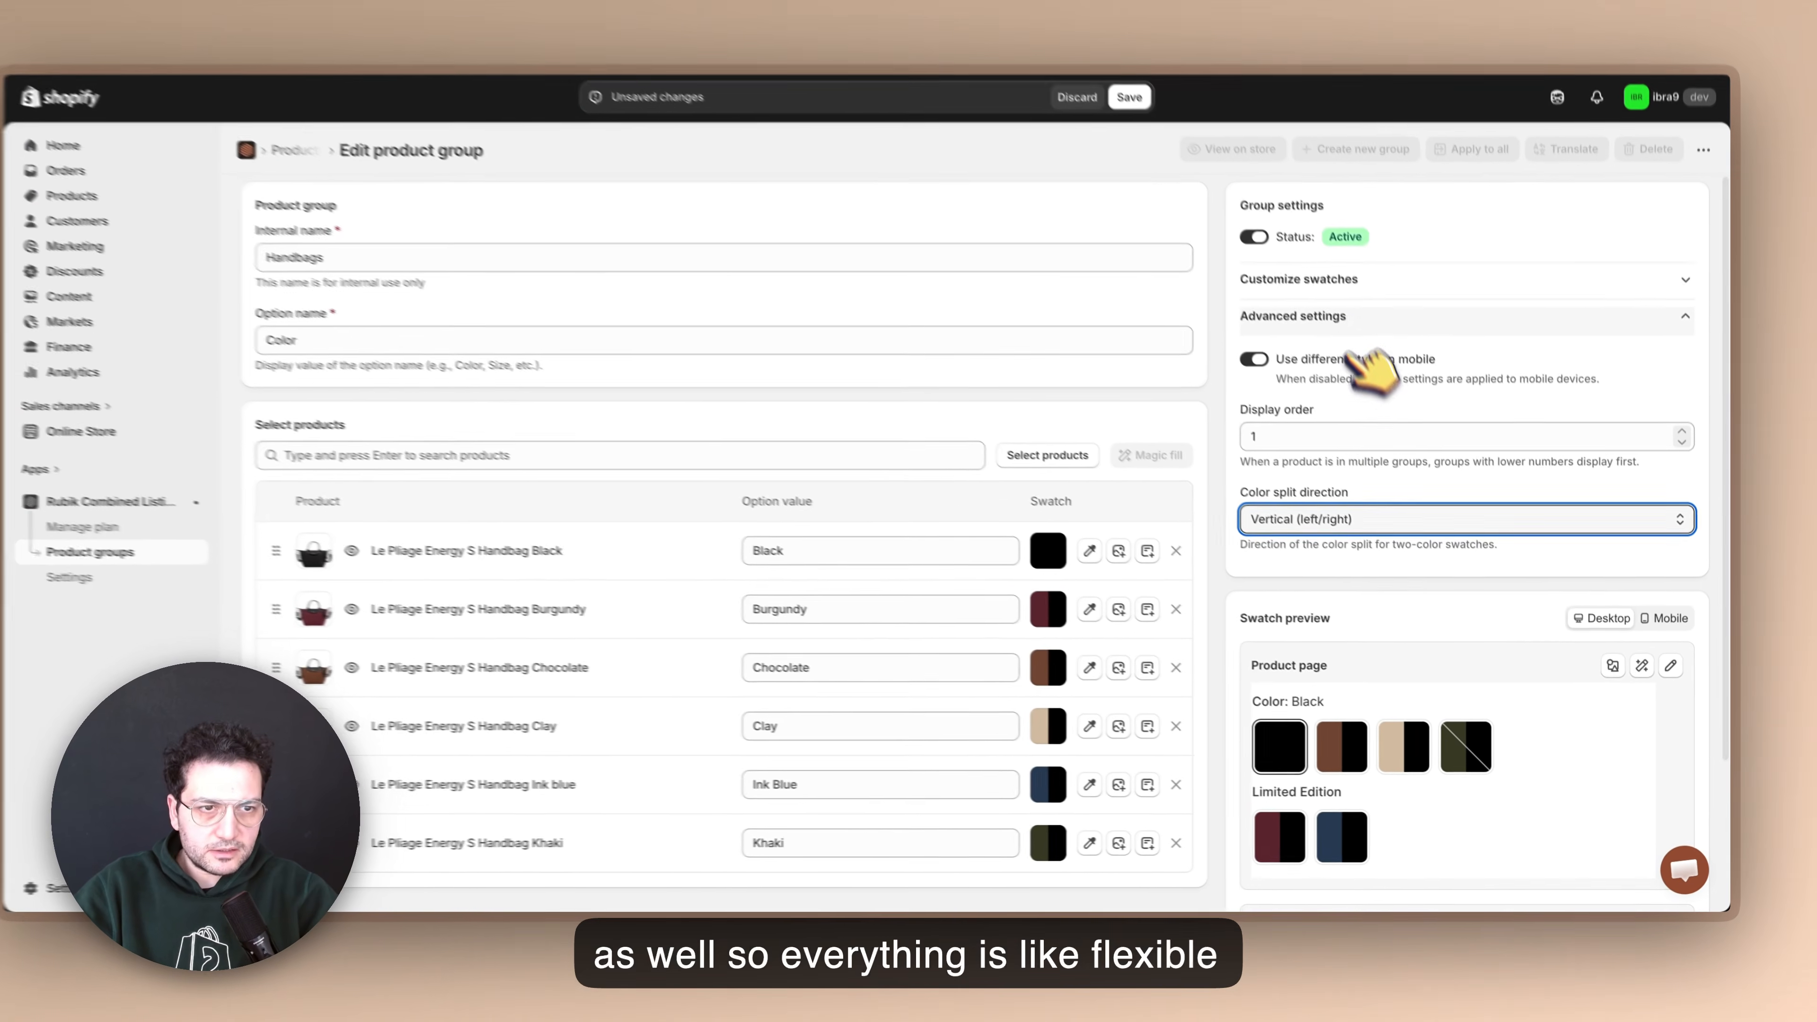
{"action": "left_click", "coordinate": [1370, 317]}
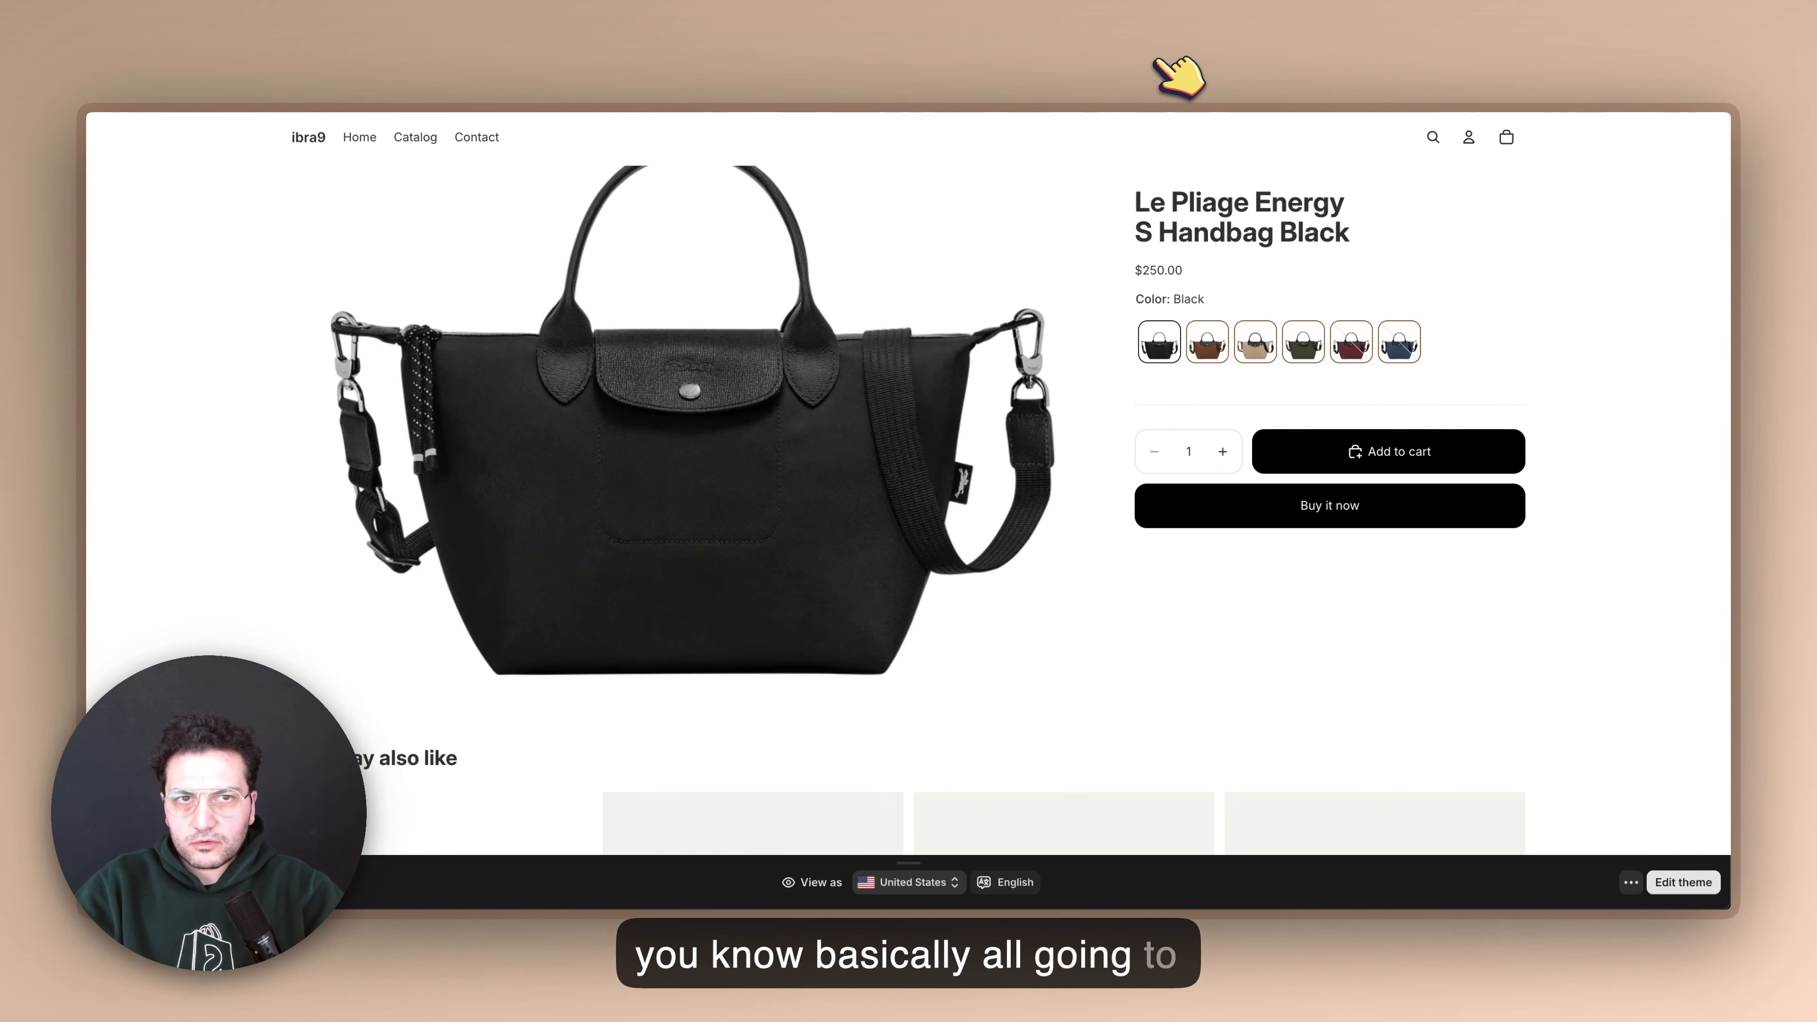
{"action": "key", "text": "super+r"}
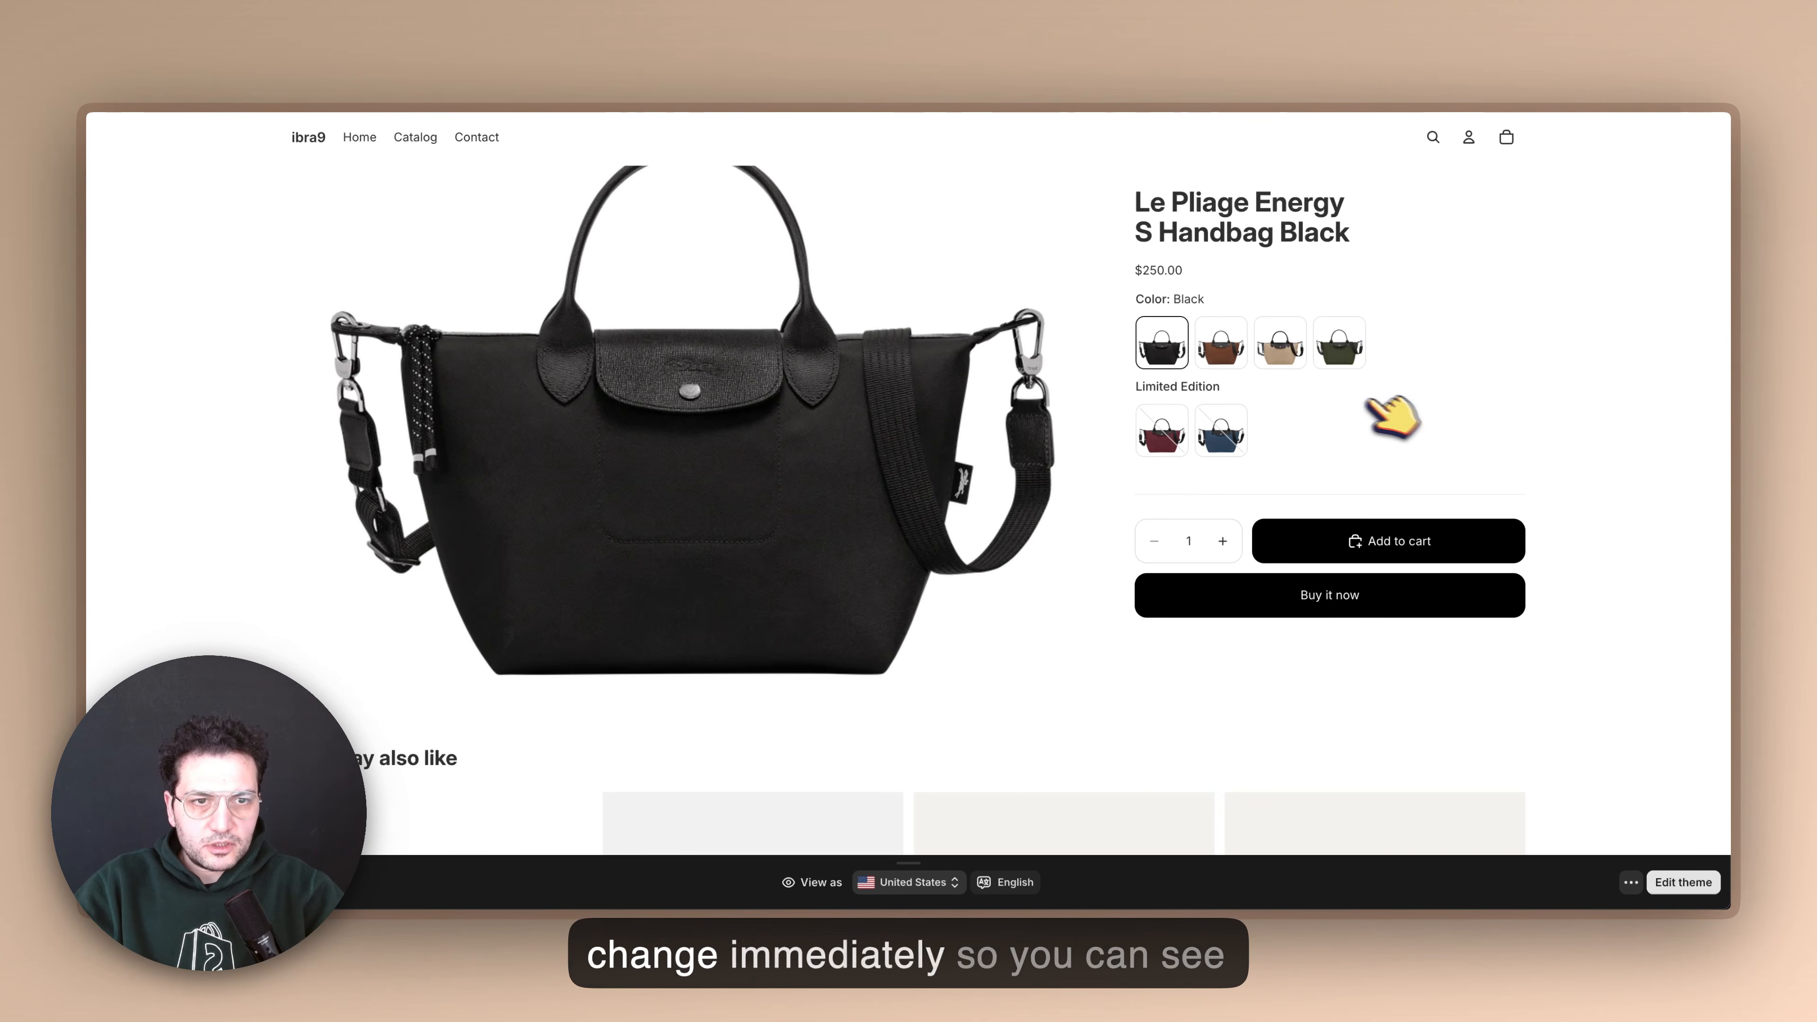
{"action": "key", "text": "super+r"}
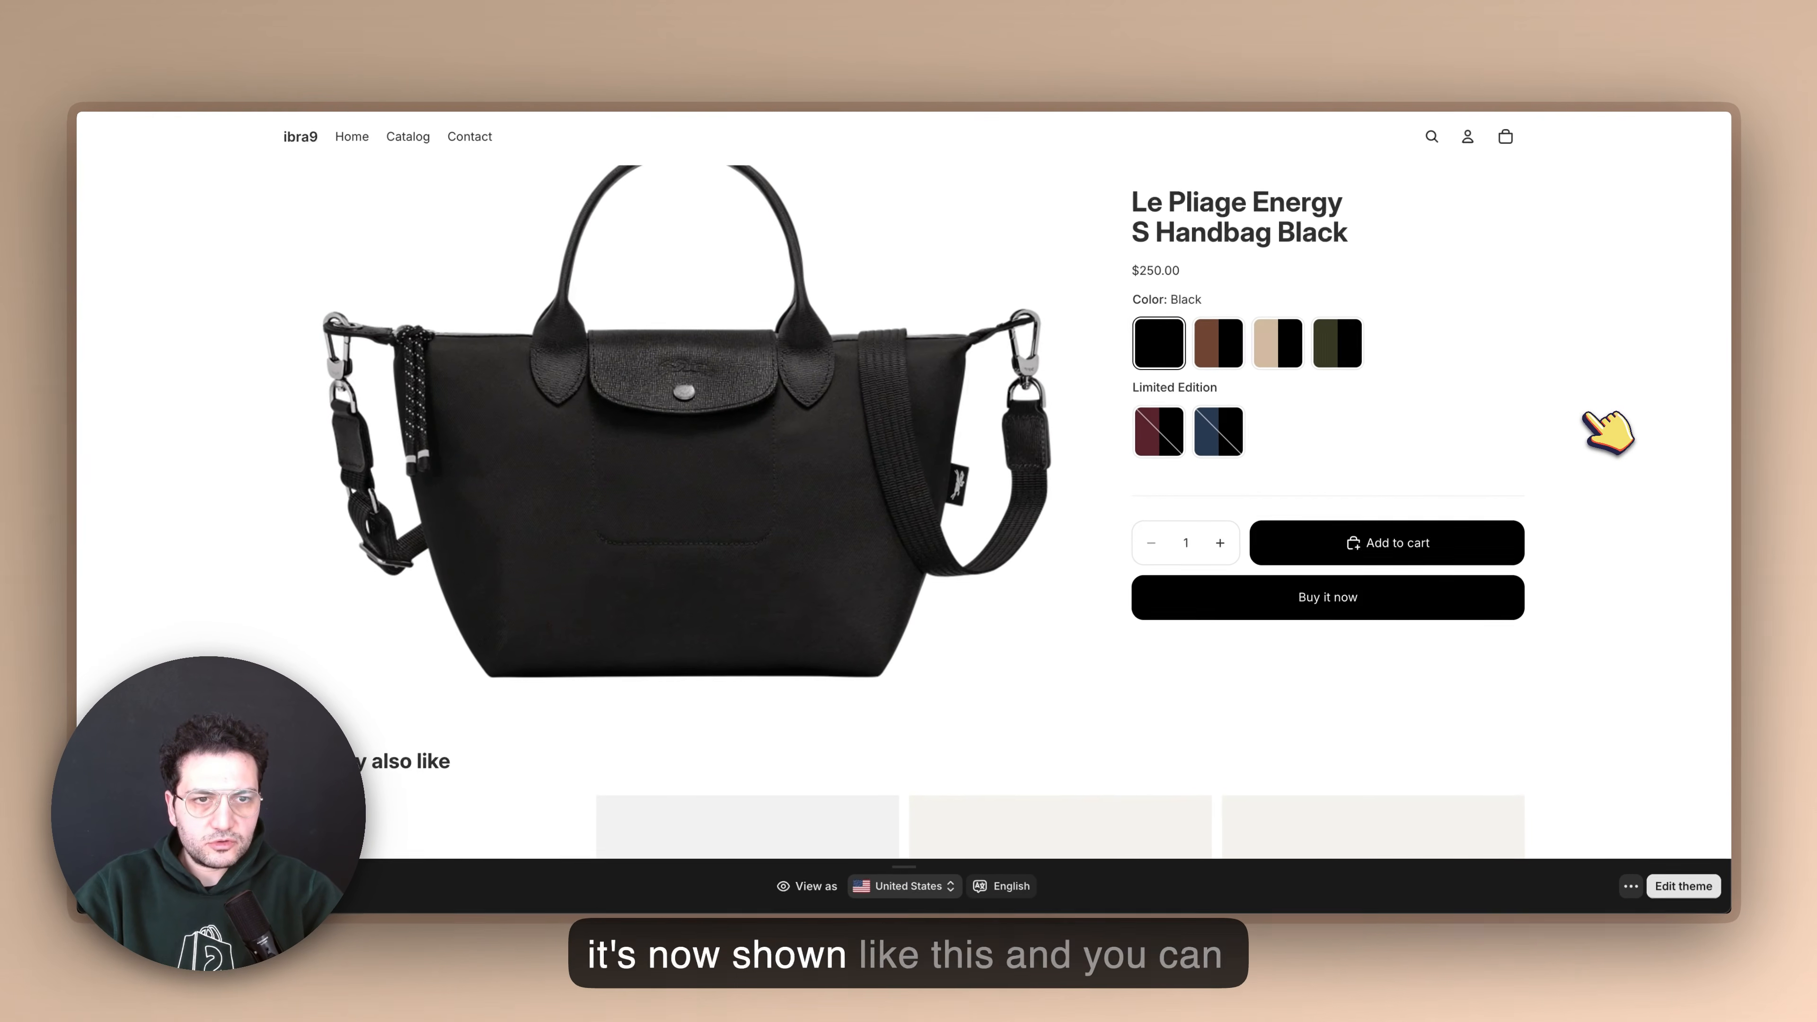
Examine the vertically split color swatches and the Limited Edition row on the Black handbag's storefront page.
{"action": "scroll", "coordinate": [1607, 424], "scroll_direction": "down", "scroll_amount": 3}
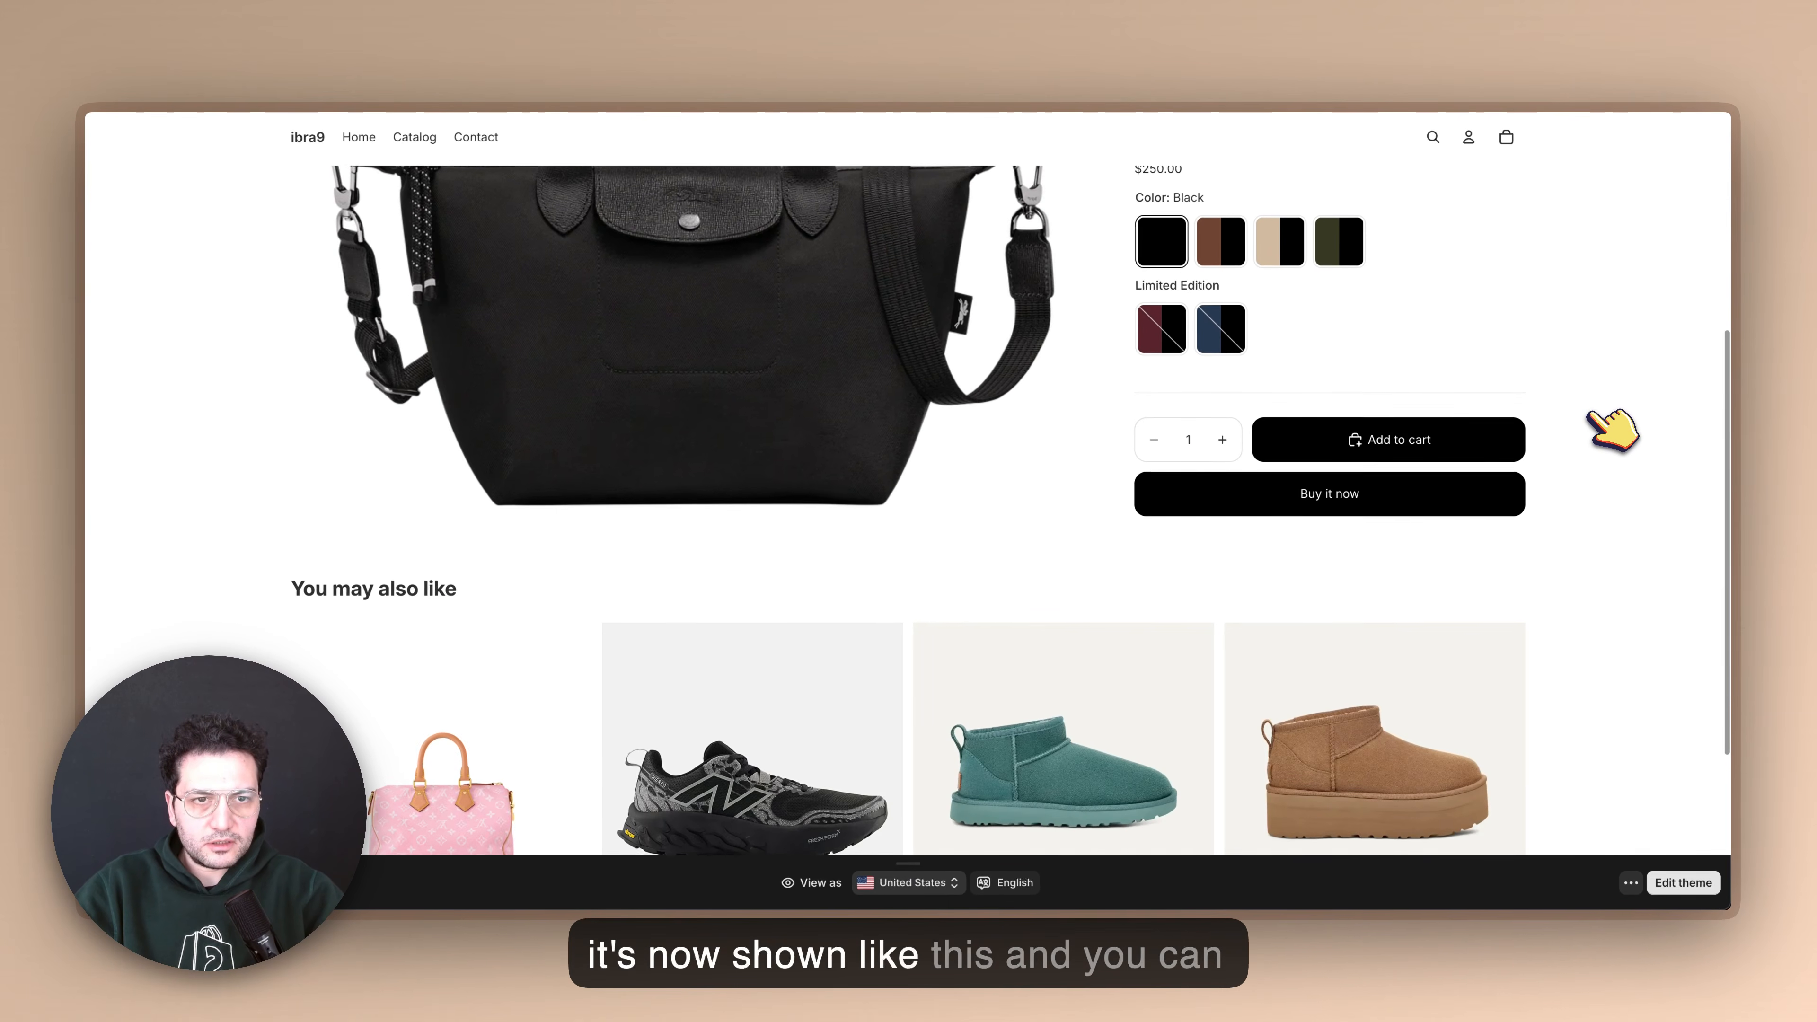
{"action": "scroll", "coordinate": [1611, 429], "scroll_direction": "up", "scroll_amount": 5}
{"action": "scroll", "coordinate": [1610, 428], "scroll_direction": "down", "scroll_amount": 5}
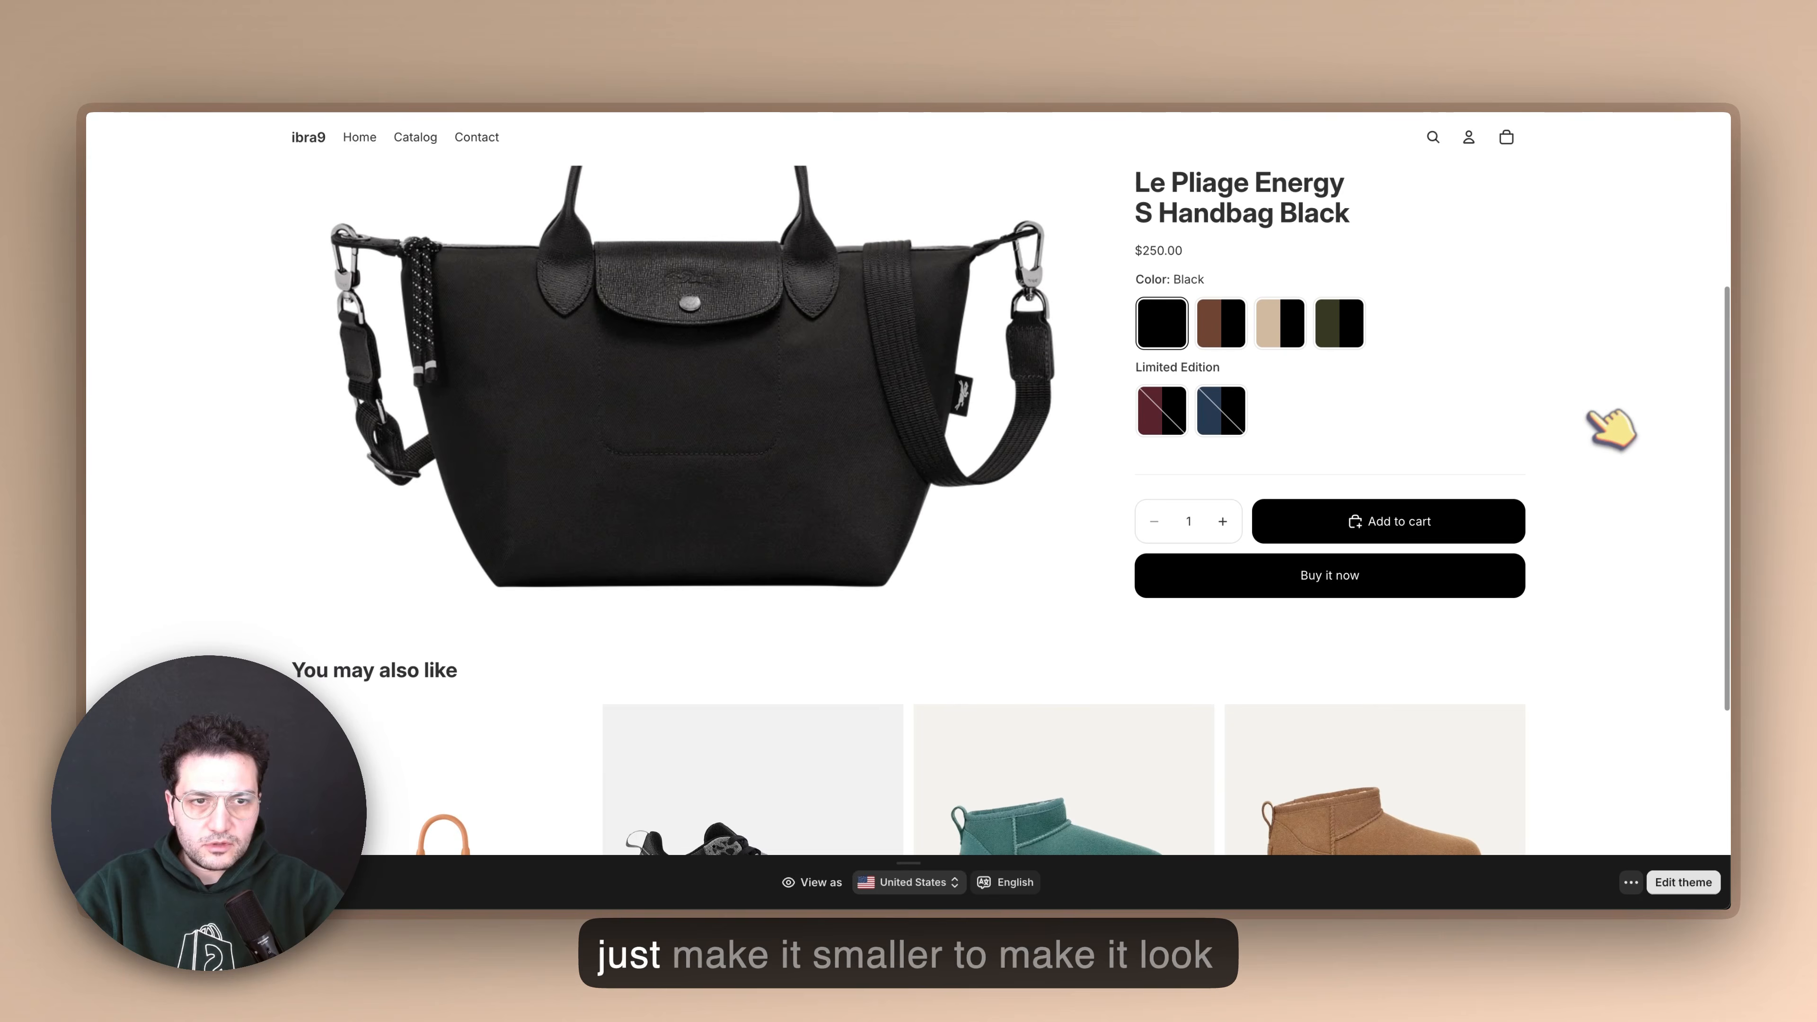
{"action": "scroll", "coordinate": [1388, 351], "scroll_direction": "down", "scroll_amount": 5}
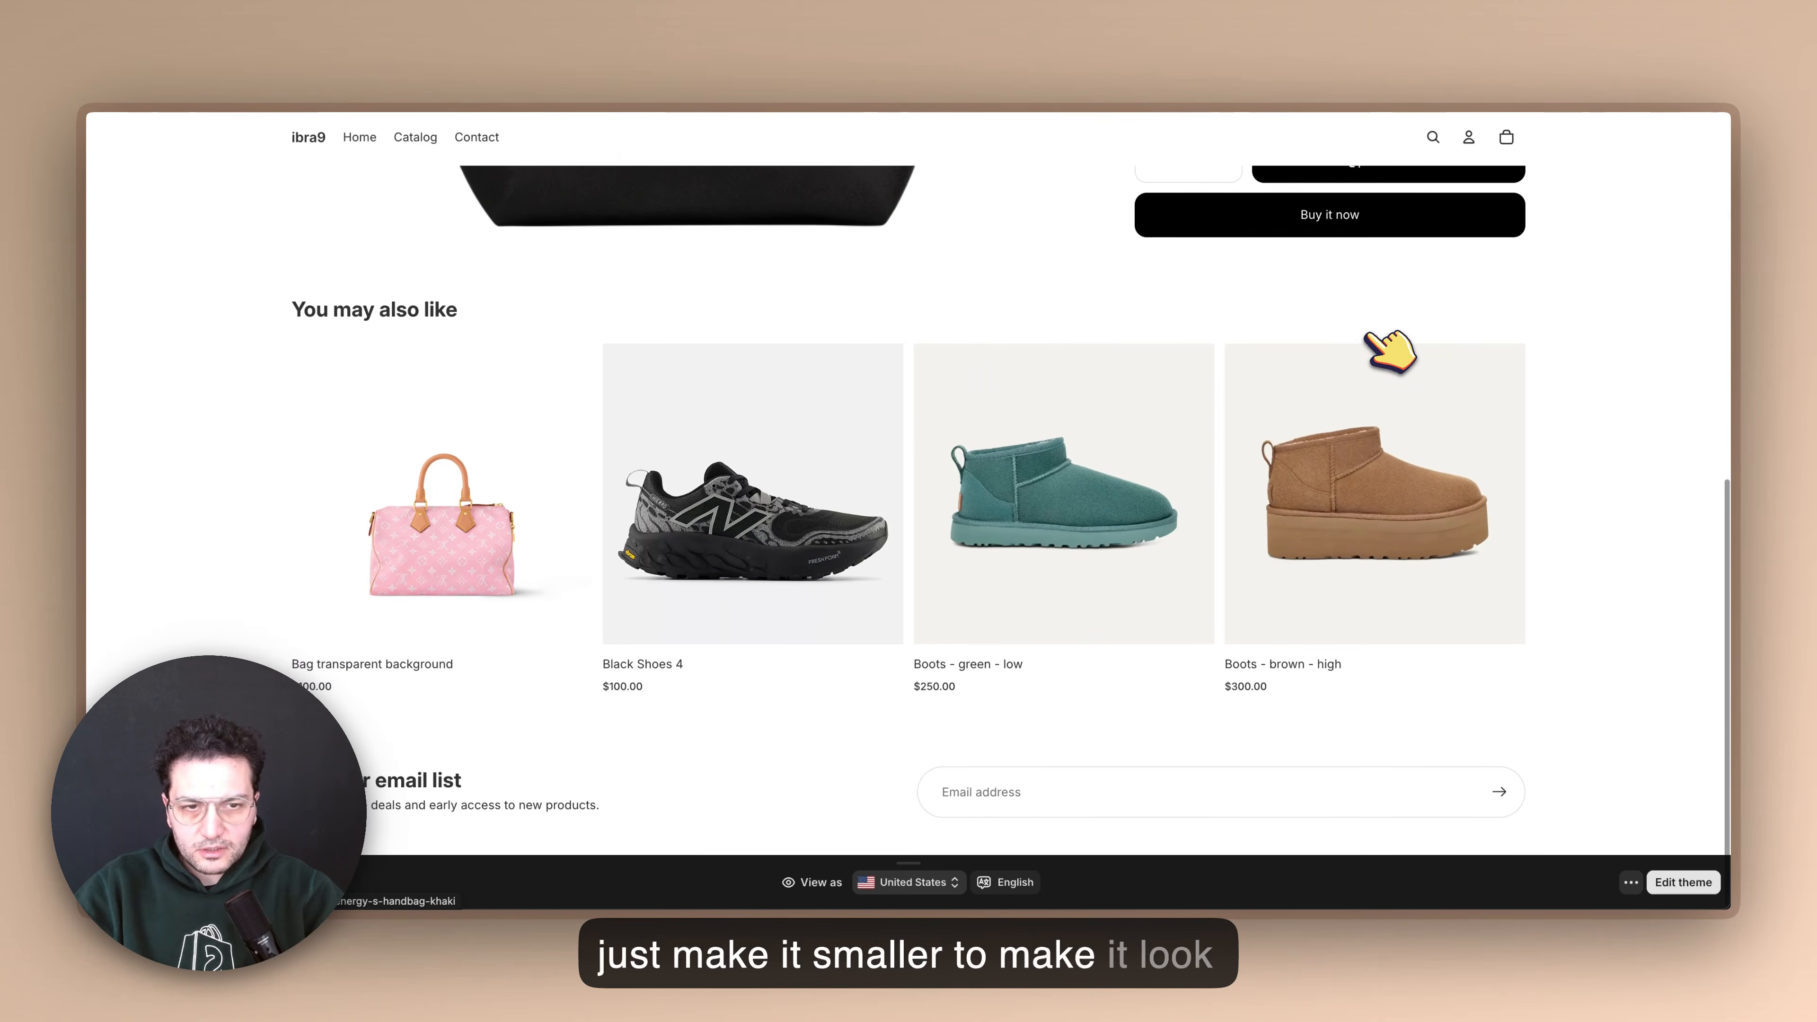
{"action": "scroll", "coordinate": [1385, 347], "scroll_direction": "up", "scroll_amount": 7}
{"action": "scroll", "coordinate": [1388, 348], "scroll_direction": "down", "scroll_amount": 3}
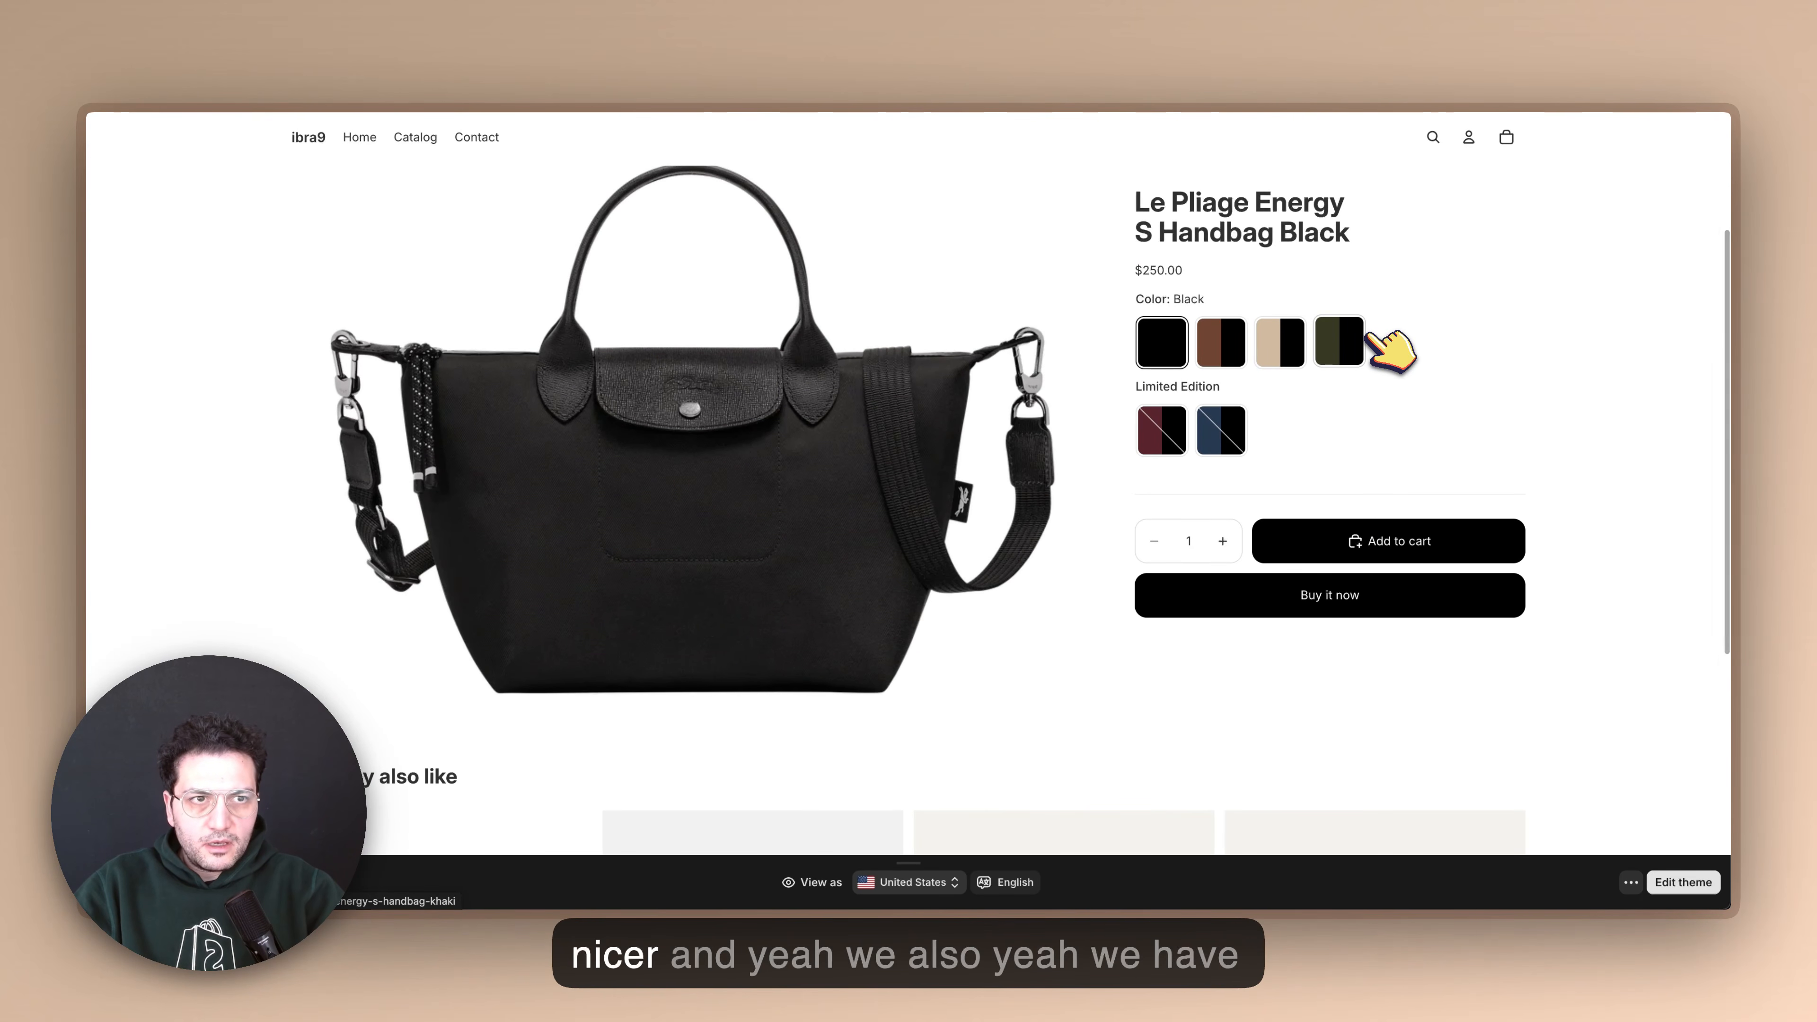
Return to the Shopify admin and review Rubik Combined Listings' settings for swatch visibility, out-of-stock swatches and display.
{"action": "left_click", "coordinate": [984, 32]}
{"action": "left_click", "coordinate": [802, 32]}
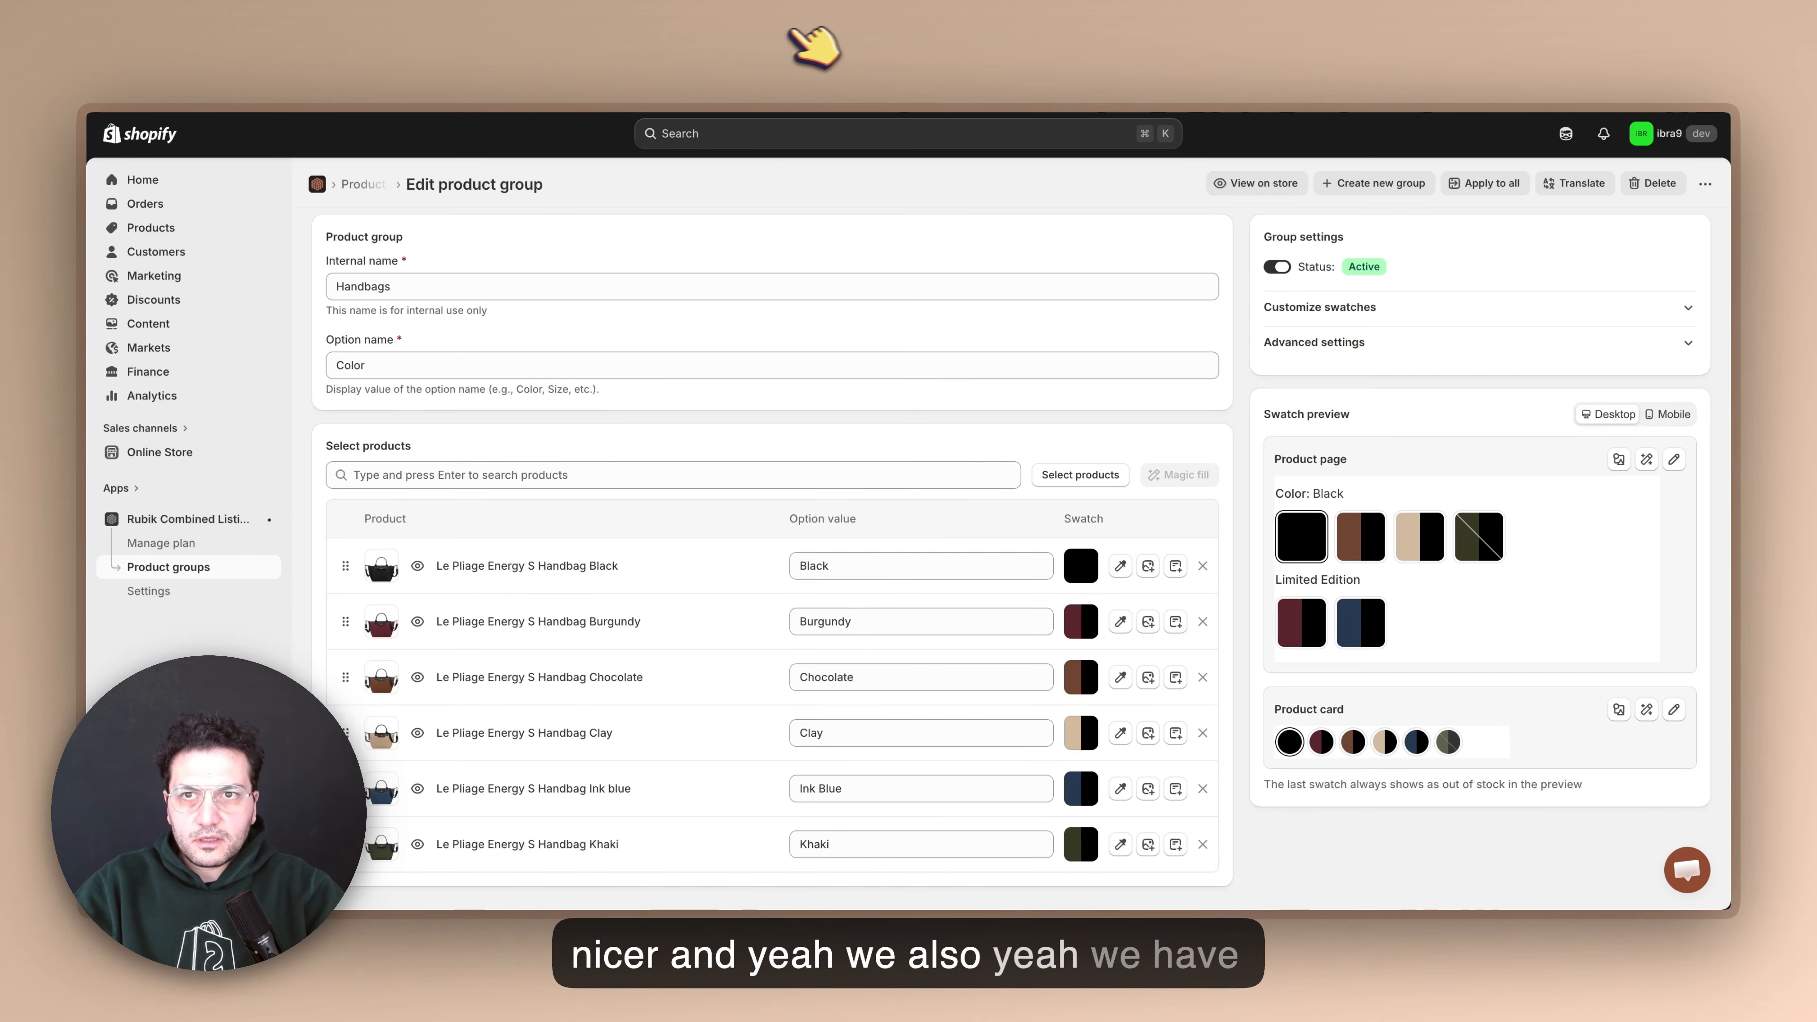
{"action": "scroll", "coordinate": [773, 422], "scroll_direction": "down", "scroll_amount": 1}
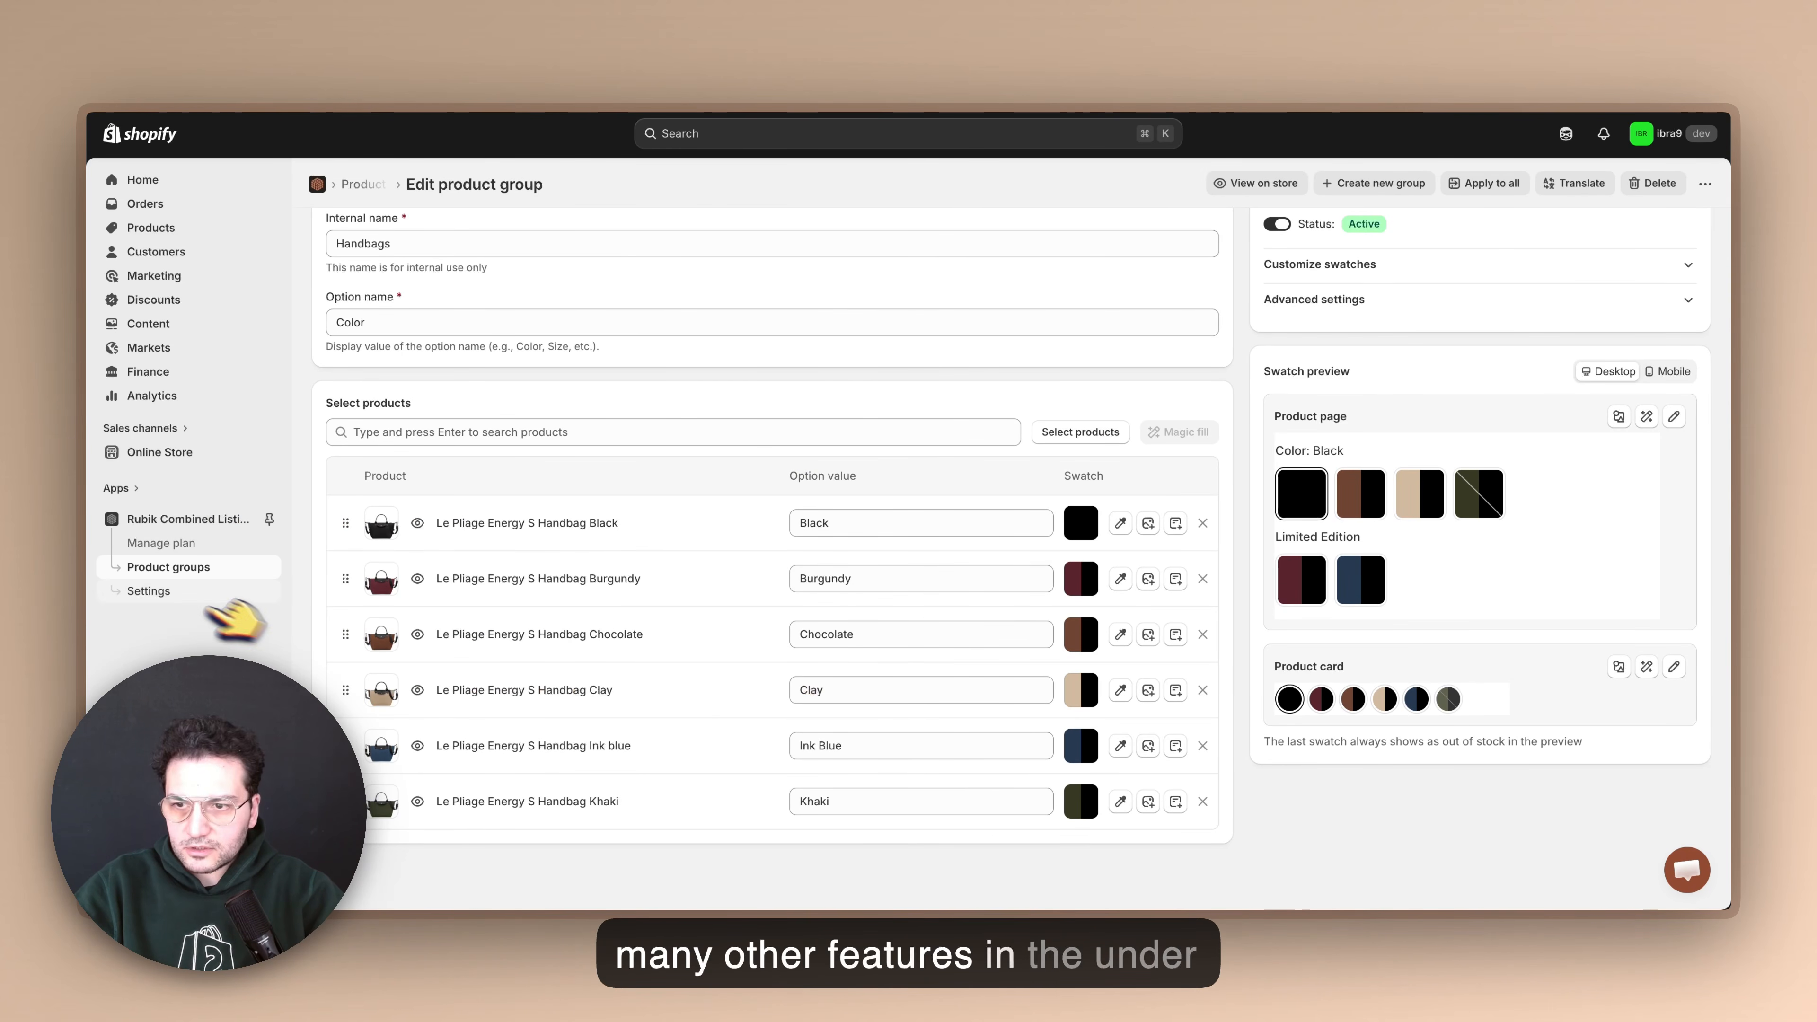
{"action": "left_click", "coordinate": [152, 590]}
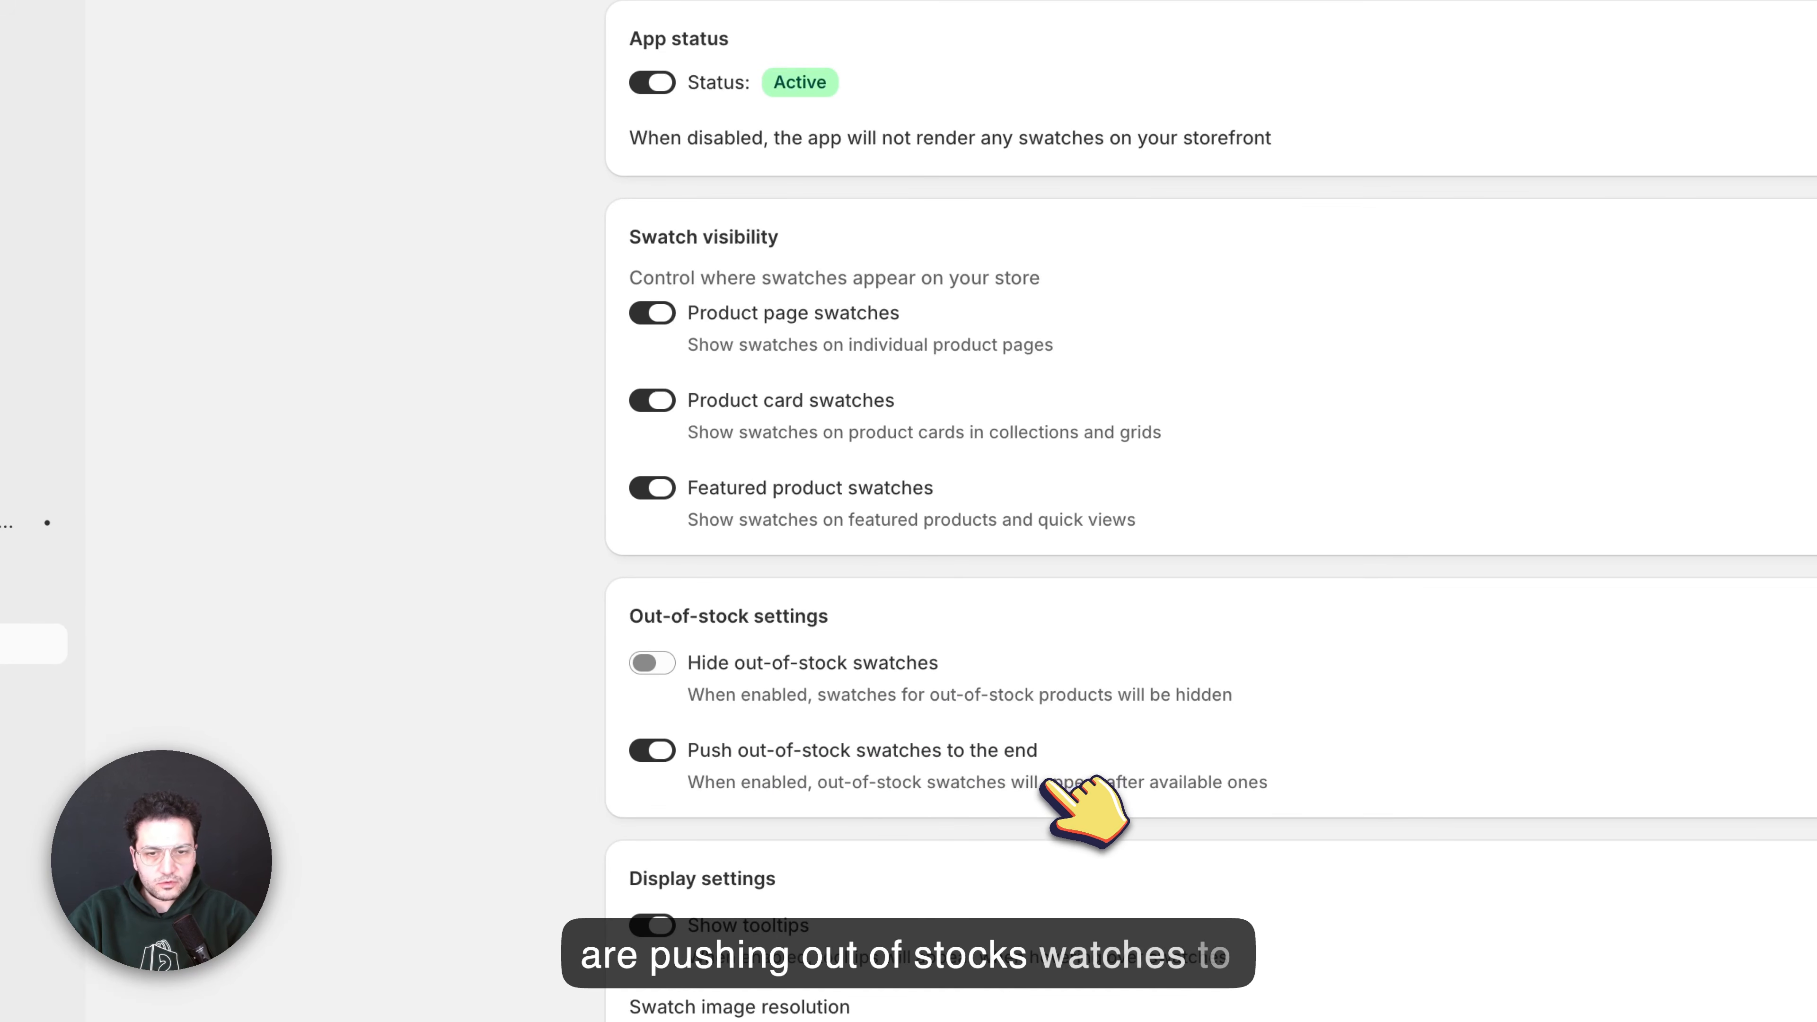
{"action": "scroll", "coordinate": [1046, 783], "scroll_direction": "down", "scroll_amount": 5}
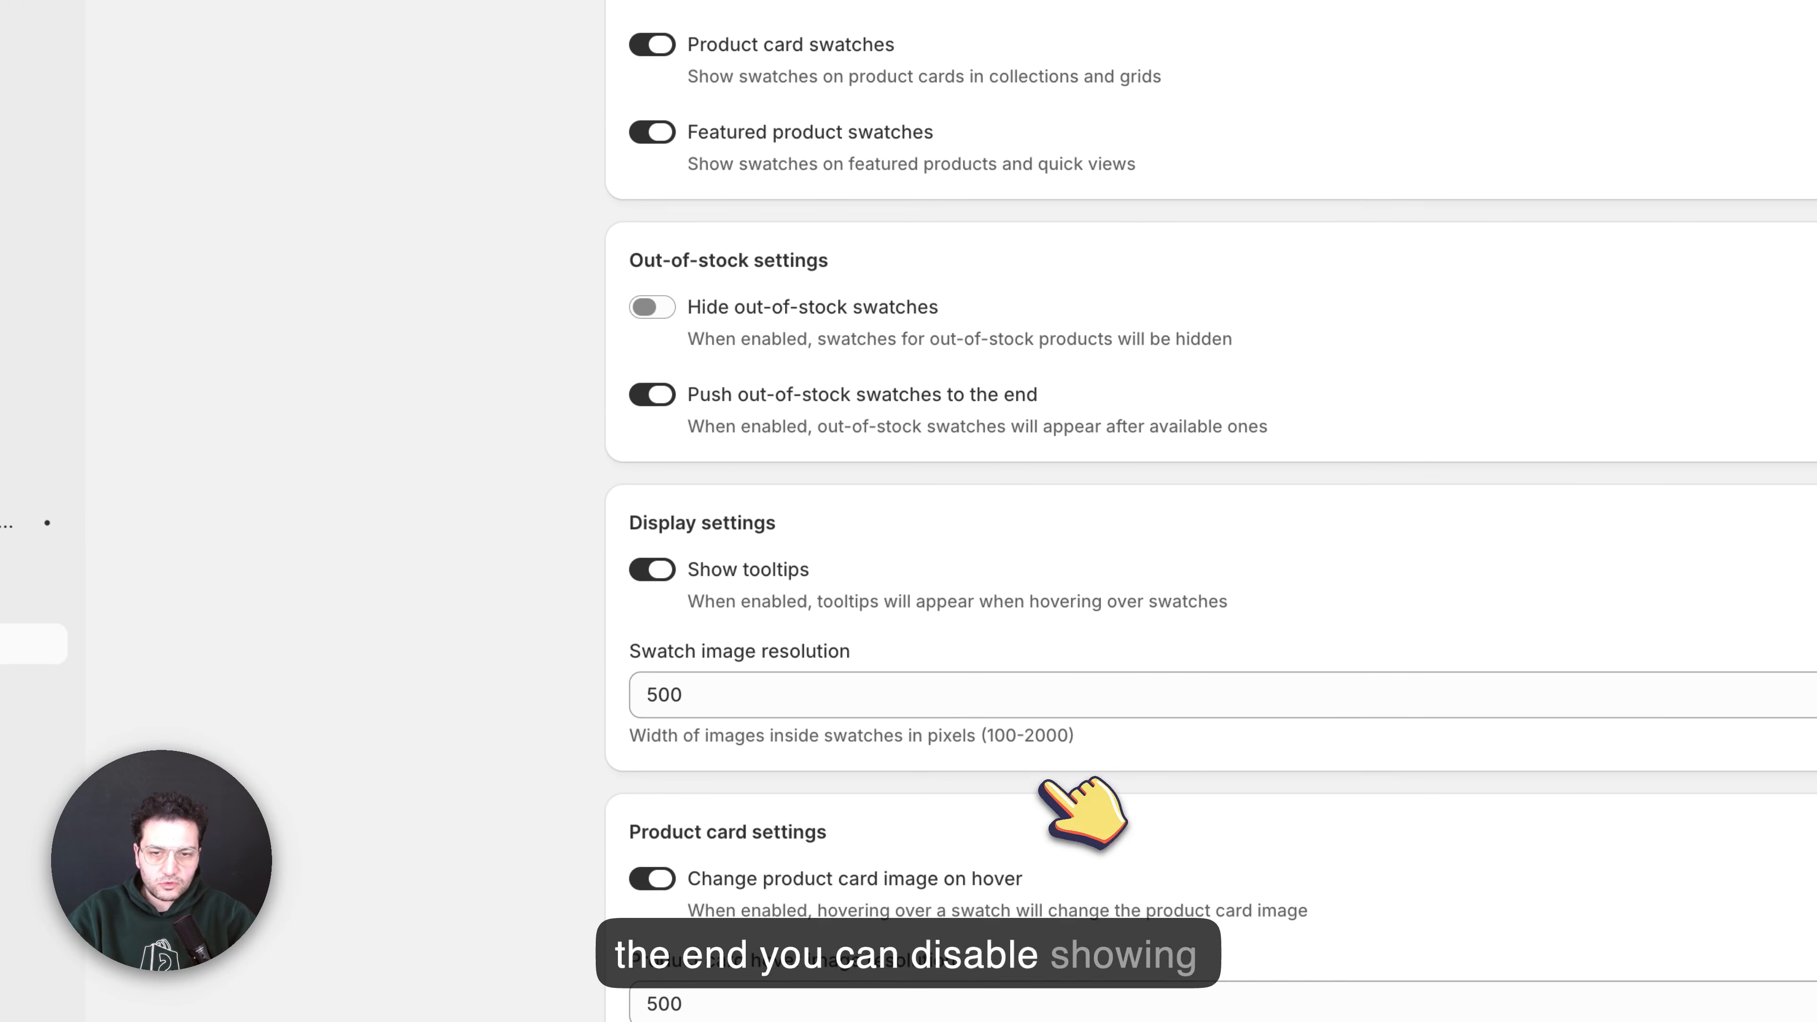
{"action": "scroll", "coordinate": [823, 537], "scroll_direction": "up", "scroll_amount": 4}
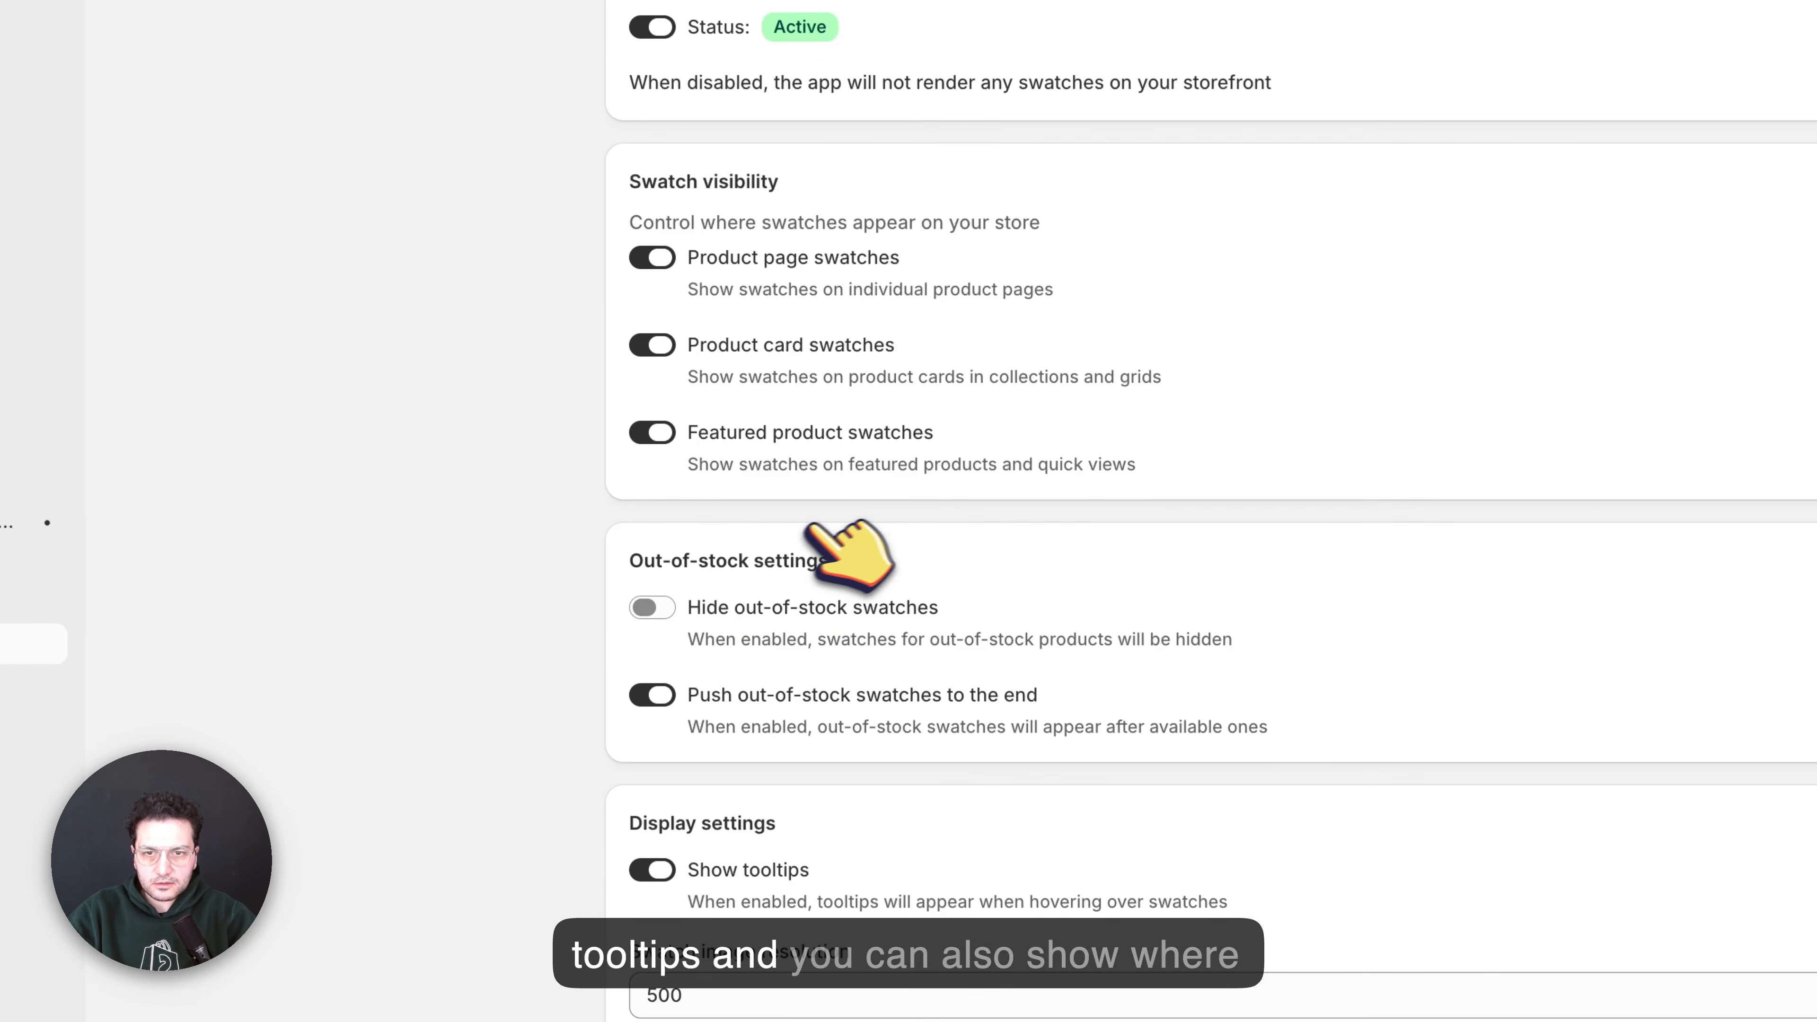
{"action": "scroll", "coordinate": [792, 522], "scroll_direction": "up", "scroll_amount": 1}
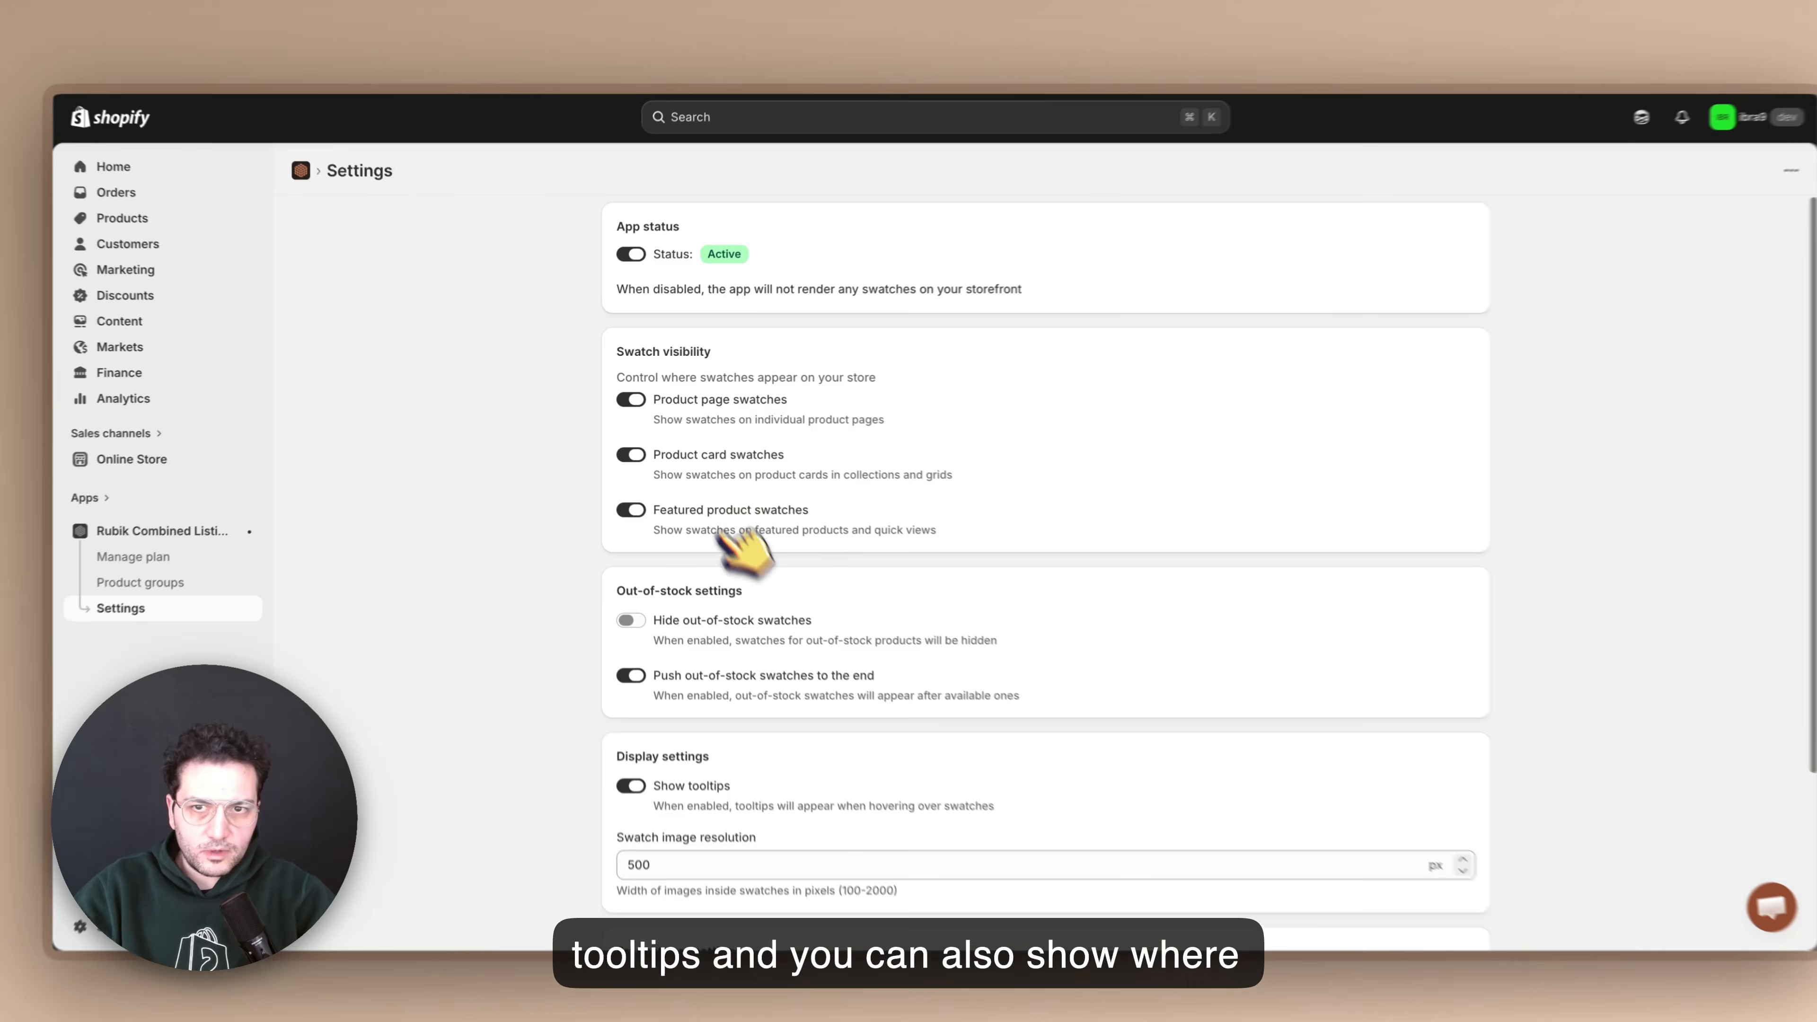
Open the Rubik Combined Listings home page.
{"action": "left_click", "coordinate": [164, 530]}
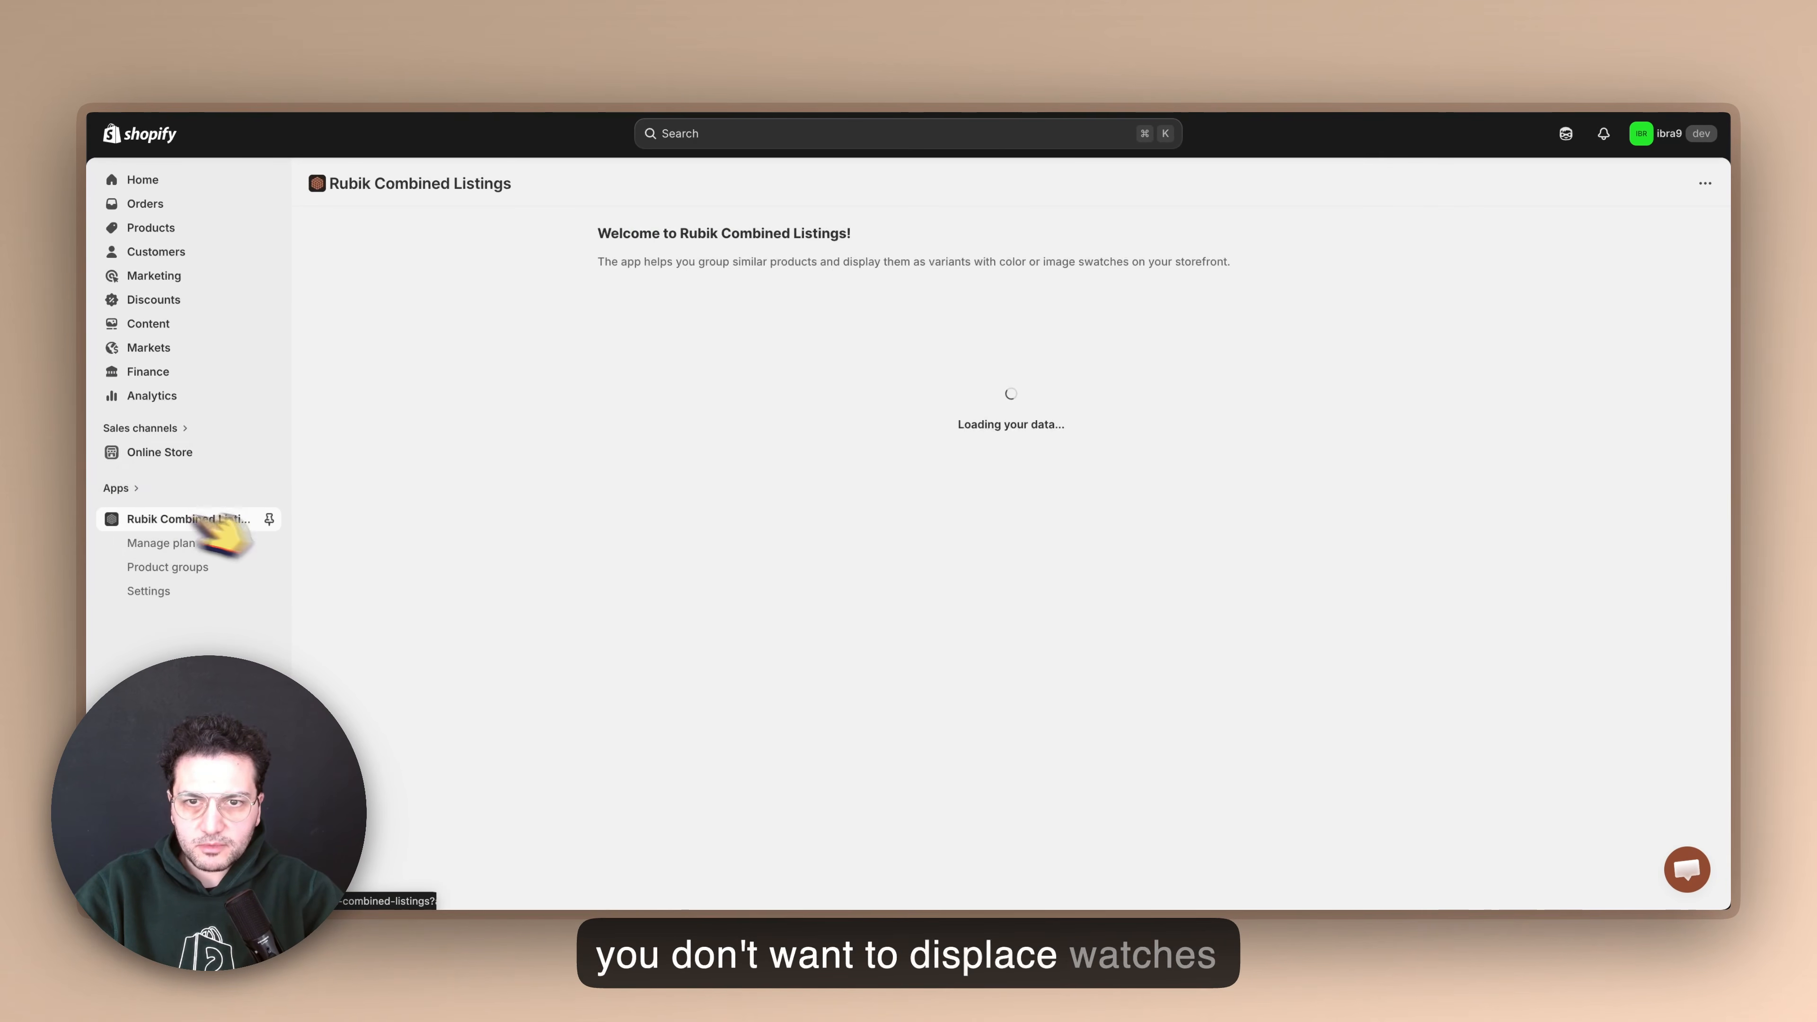